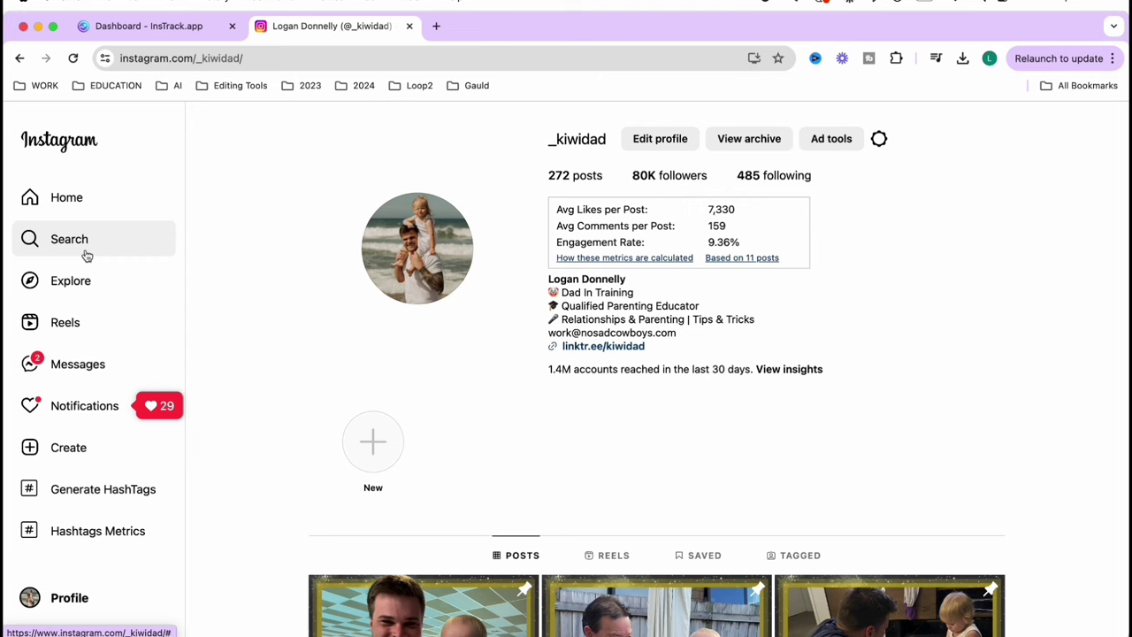
Step: Search Instagram for happybuddycompany and open that account's profile
{"action": "left_click", "coordinate": [85, 250]}
{"action": "type", "text": "happybuddycompany"}
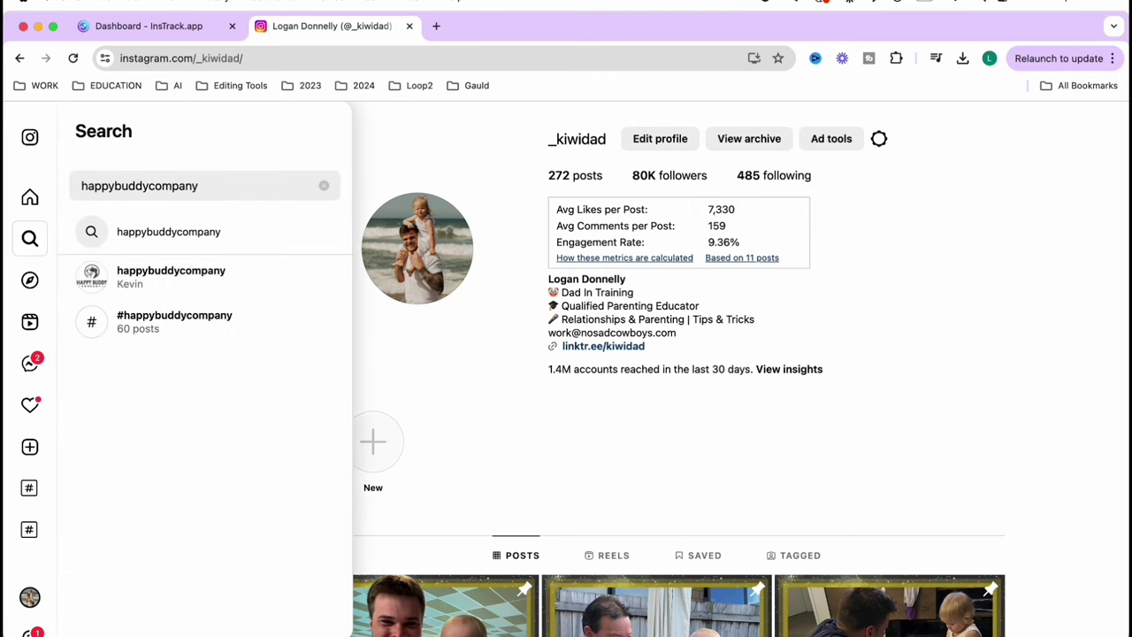
{"action": "left_click", "coordinate": [183, 291]}
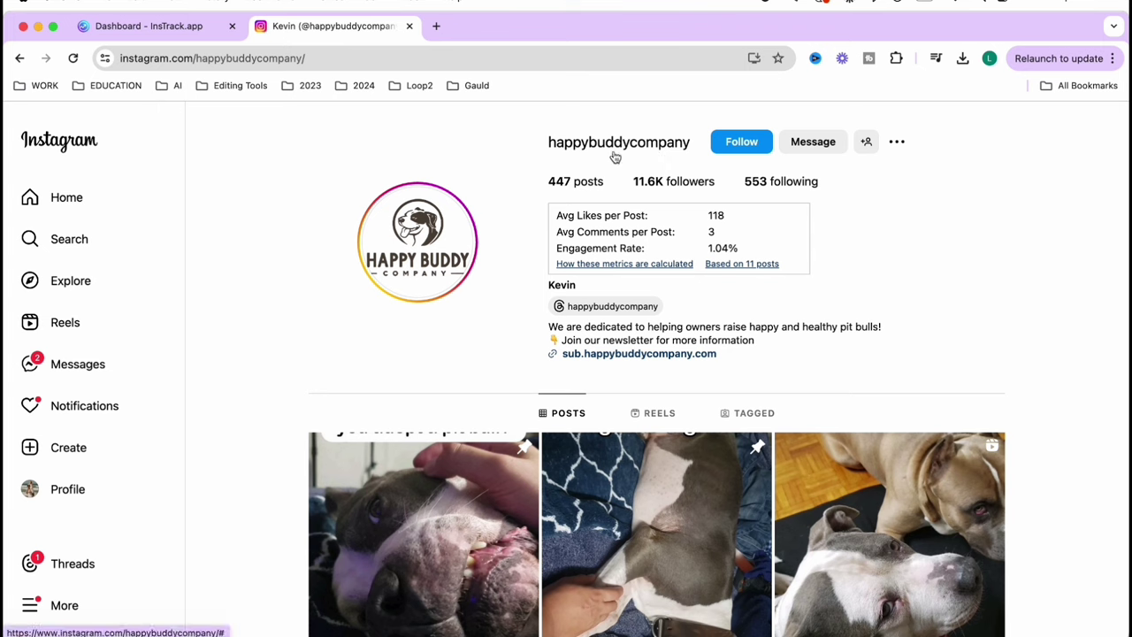
Step: Copy the username happybuddycompany from the profile's web address
{"action": "left_click", "coordinate": [229, 60]}
{"action": "double_click", "coordinate": [229, 60]}
{"action": "key", "text": "super+c"}
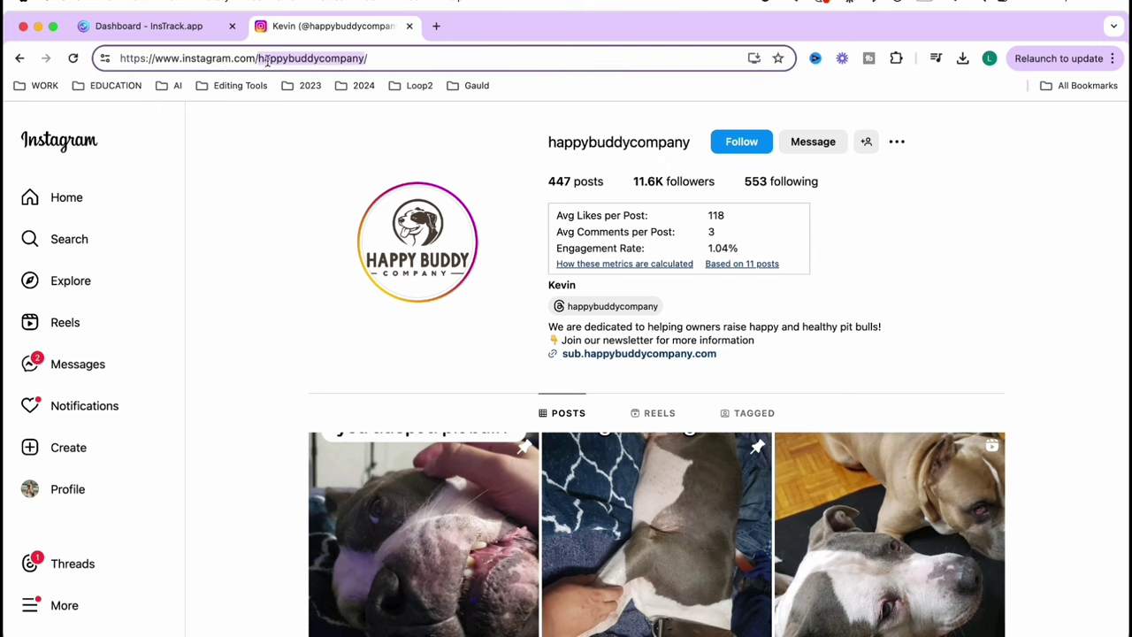
Step: Switch to InsTrack, look up the copied username happybuddycompany and add the account to the tracked accounts dashboard
{"action": "left_click", "coordinate": [180, 29]}
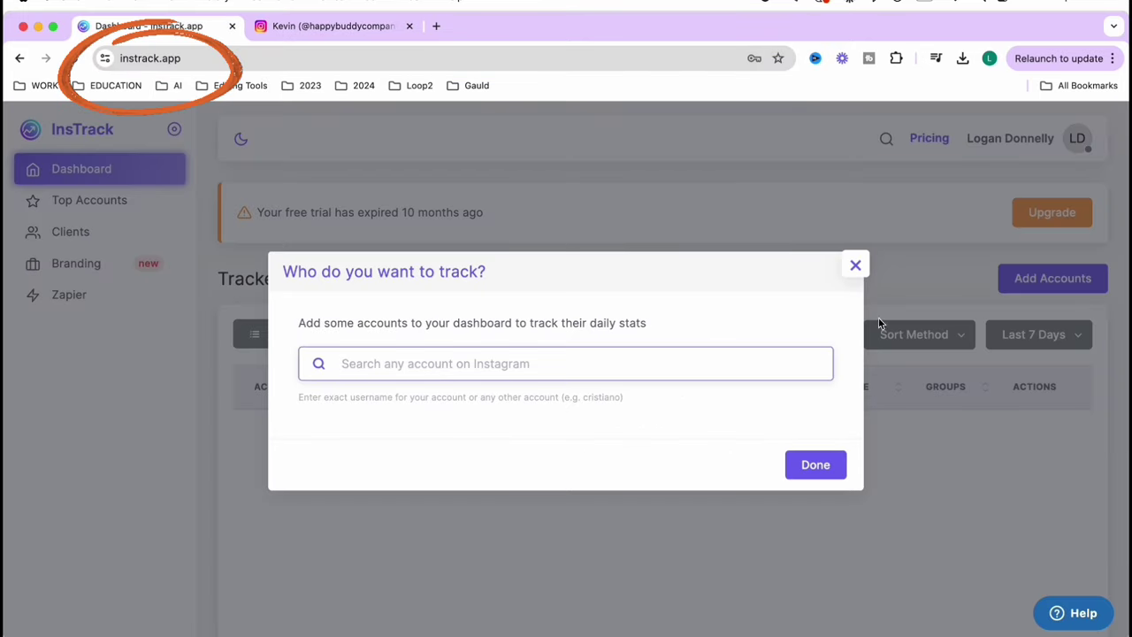
{"action": "left_click", "coordinate": [853, 270]}
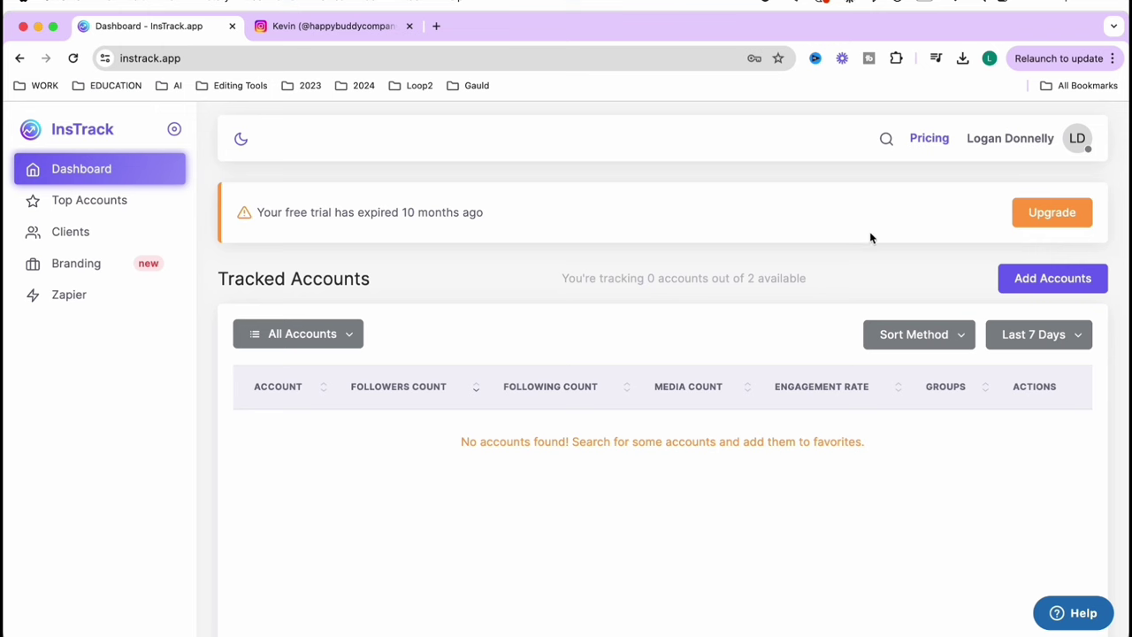
{"action": "left_click", "coordinate": [1016, 277]}
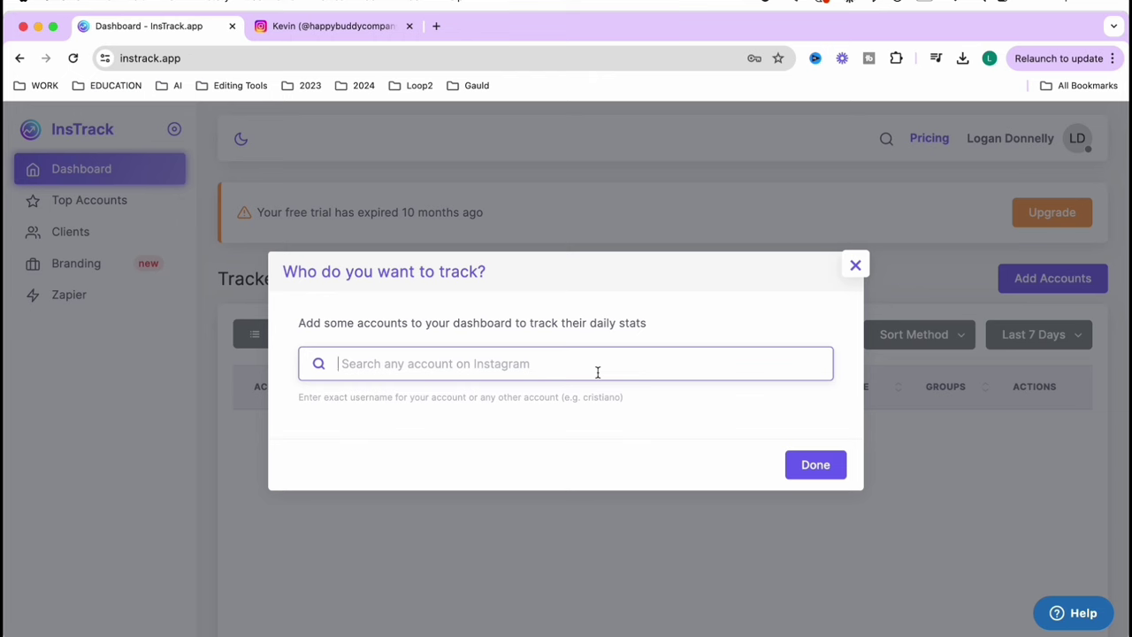
{"action": "key", "text": "super+v"}
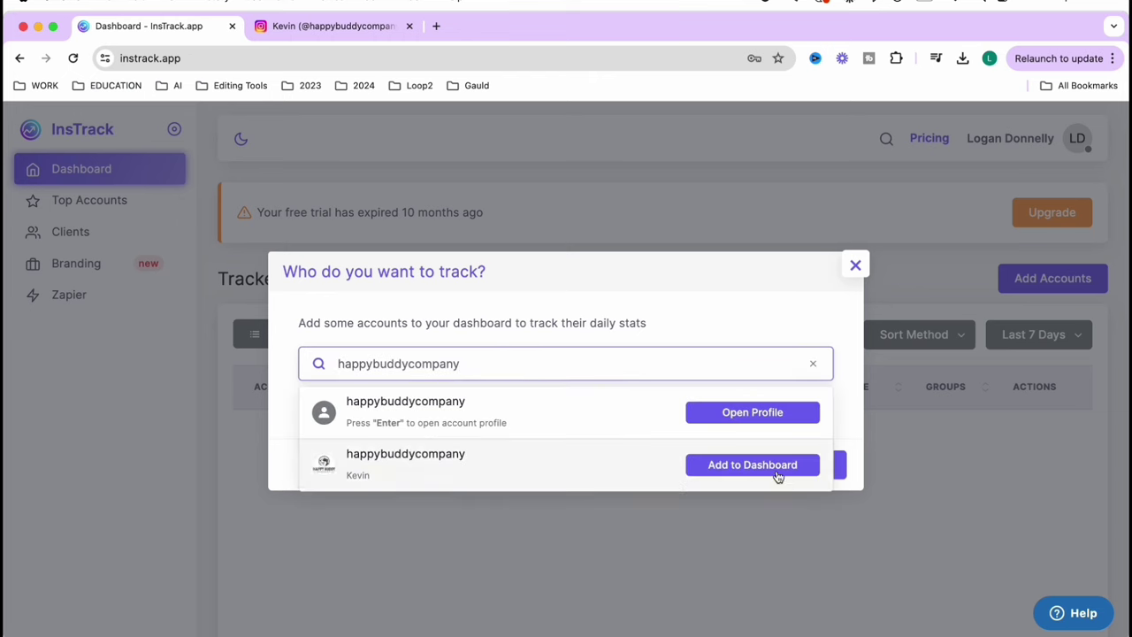
{"action": "left_click", "coordinate": [761, 467]}
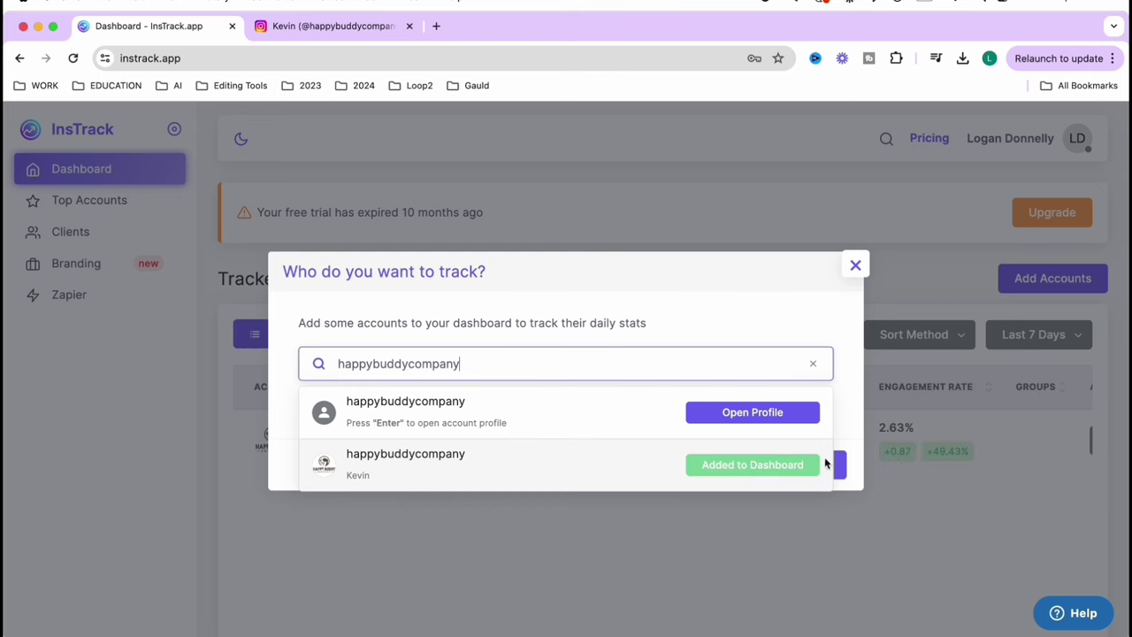
{"action": "left_click", "coordinate": [857, 497]}
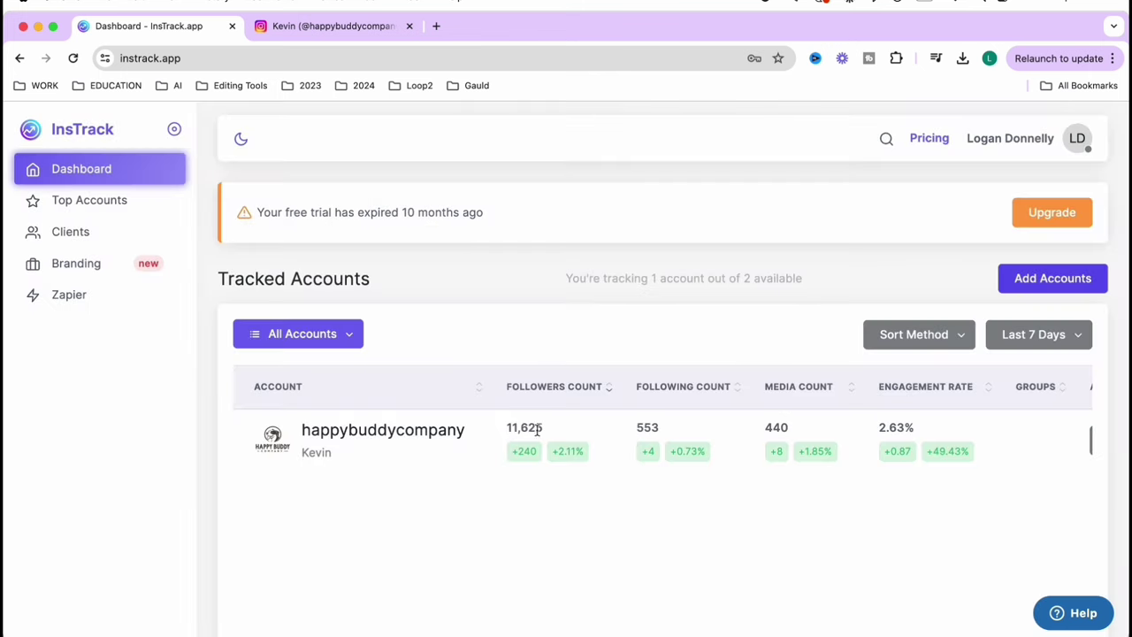
Step: Open the tracked happybuddycompany account and review its overview figures for follower growth, engagement rate, likes and comments
{"action": "left_click", "coordinate": [340, 430]}
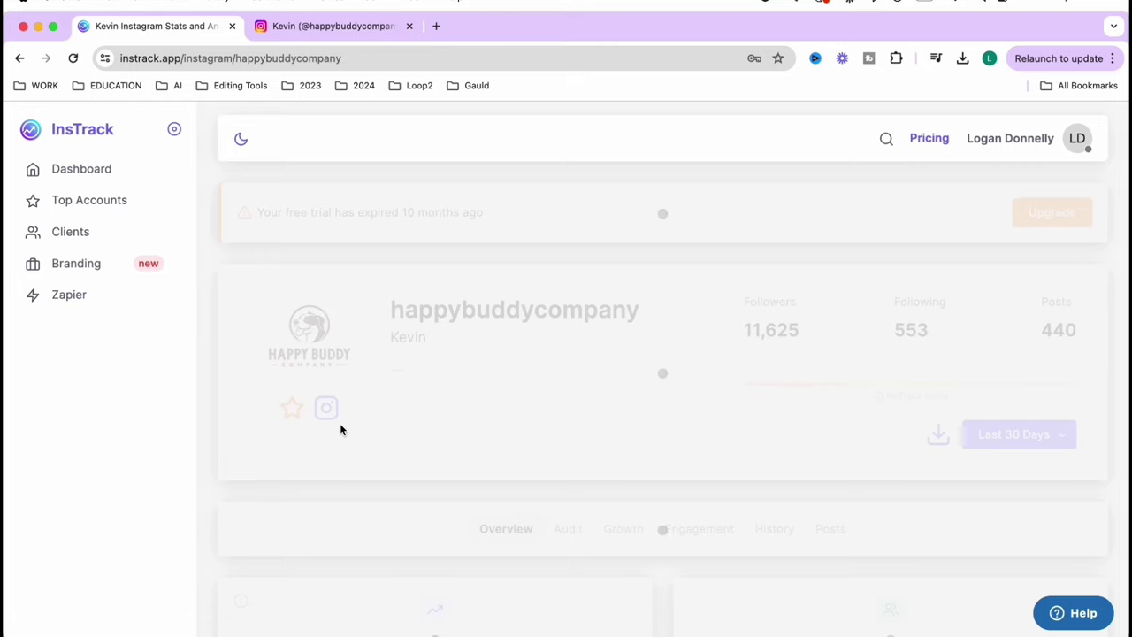
{"action": "scroll", "coordinate": [724, 404], "scroll_direction": "down", "scroll_amount": 3}
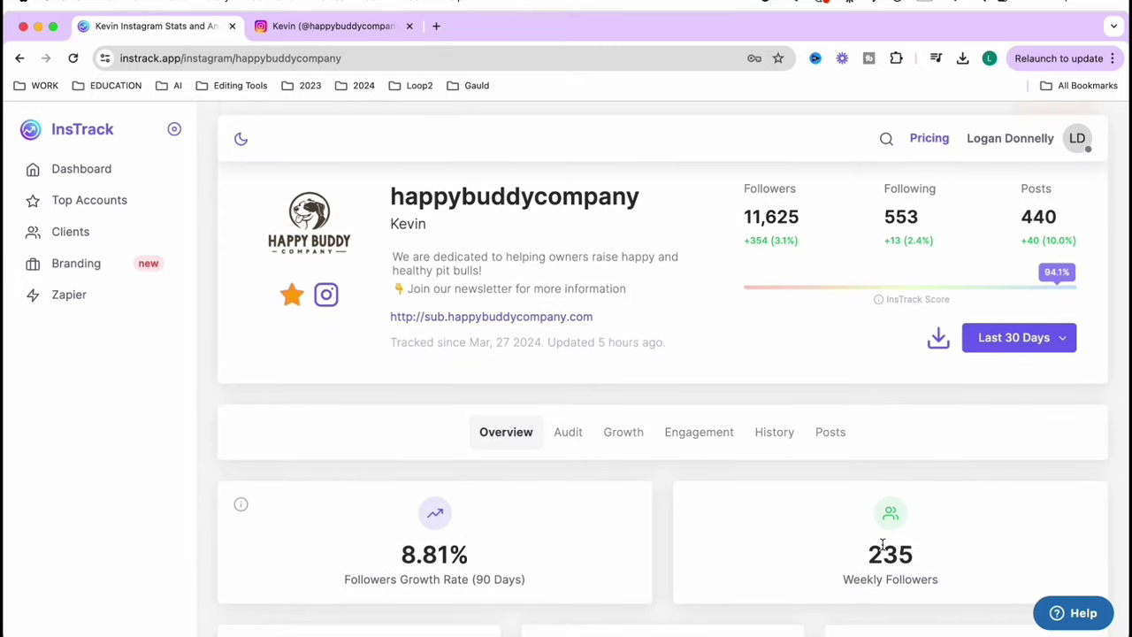
{"action": "scroll", "coordinate": [881, 544], "scroll_direction": "down", "scroll_amount": 2}
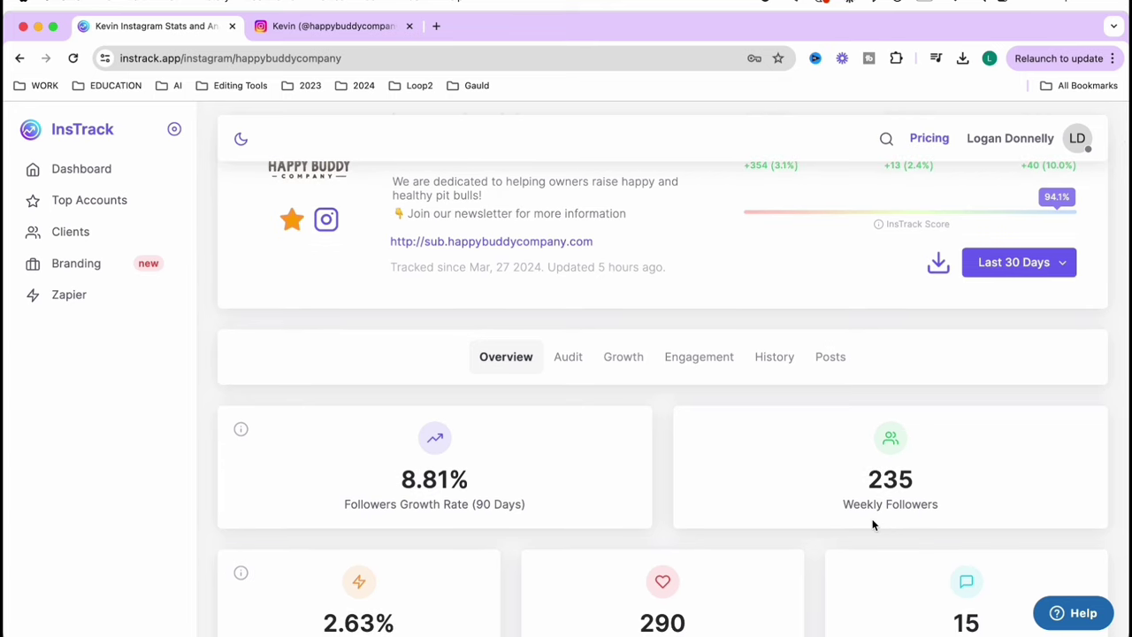
{"action": "scroll", "coordinate": [909, 536], "scroll_direction": "down", "scroll_amount": 2}
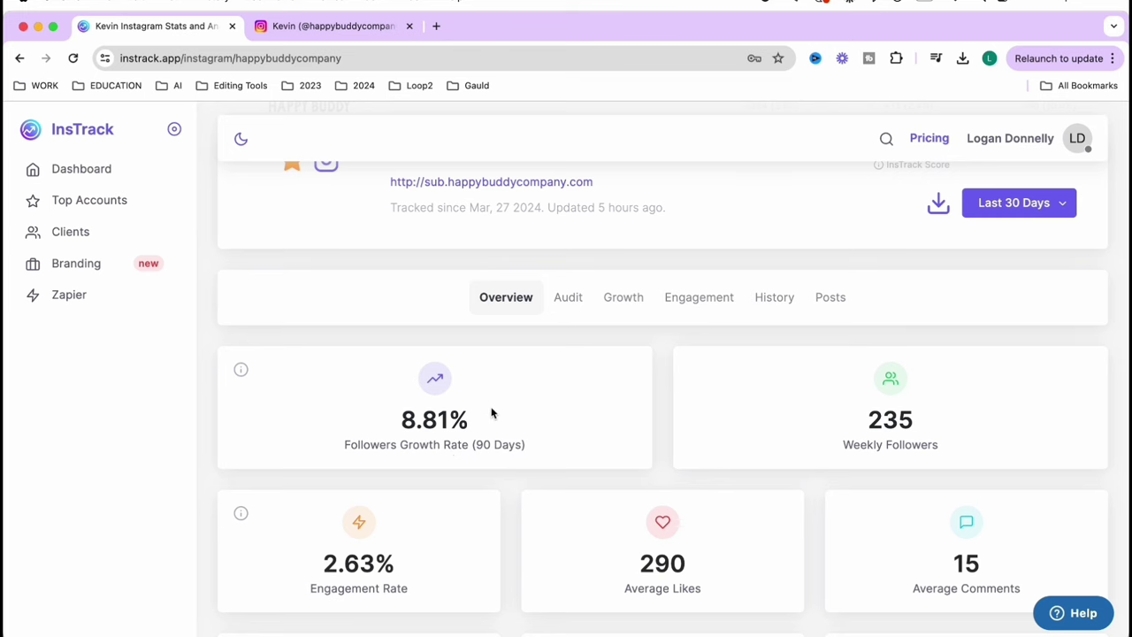
{"action": "scroll", "coordinate": [504, 396], "scroll_direction": "up", "scroll_amount": 3}
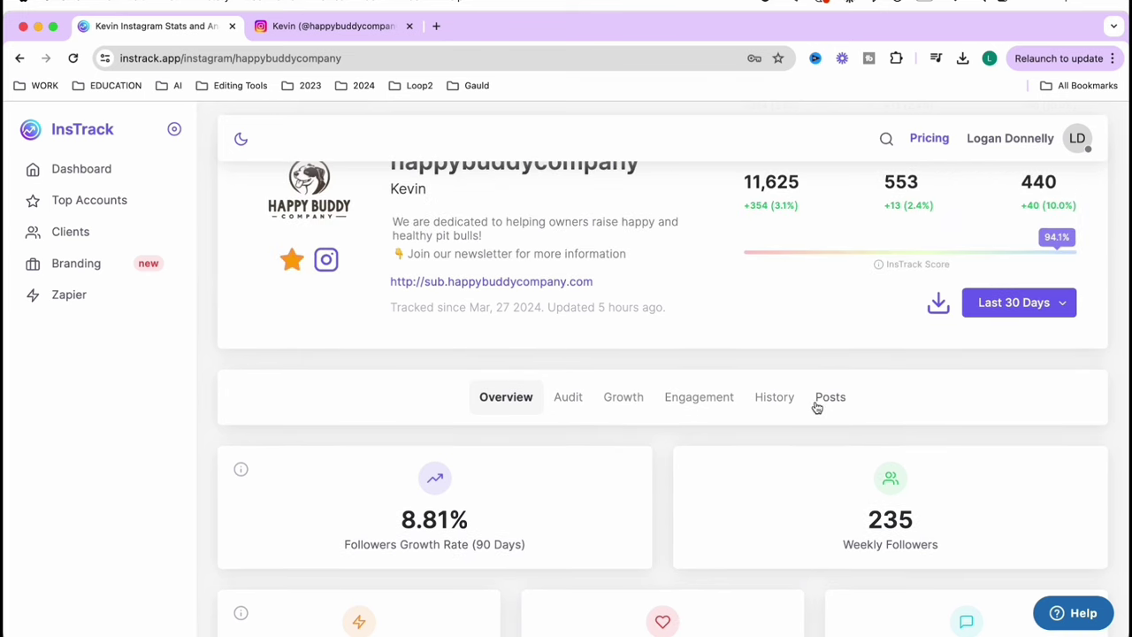
Step: Show the account's posts and set the reporting period to Last 90 Days
{"action": "left_click", "coordinate": [822, 397]}
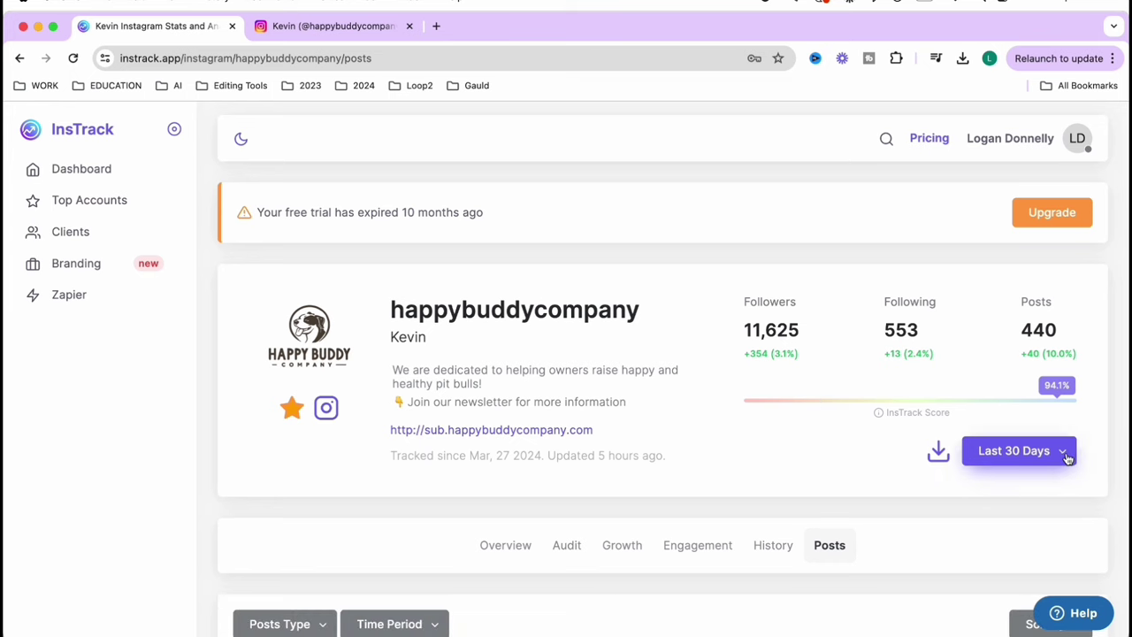
{"action": "left_click", "coordinate": [1057, 452]}
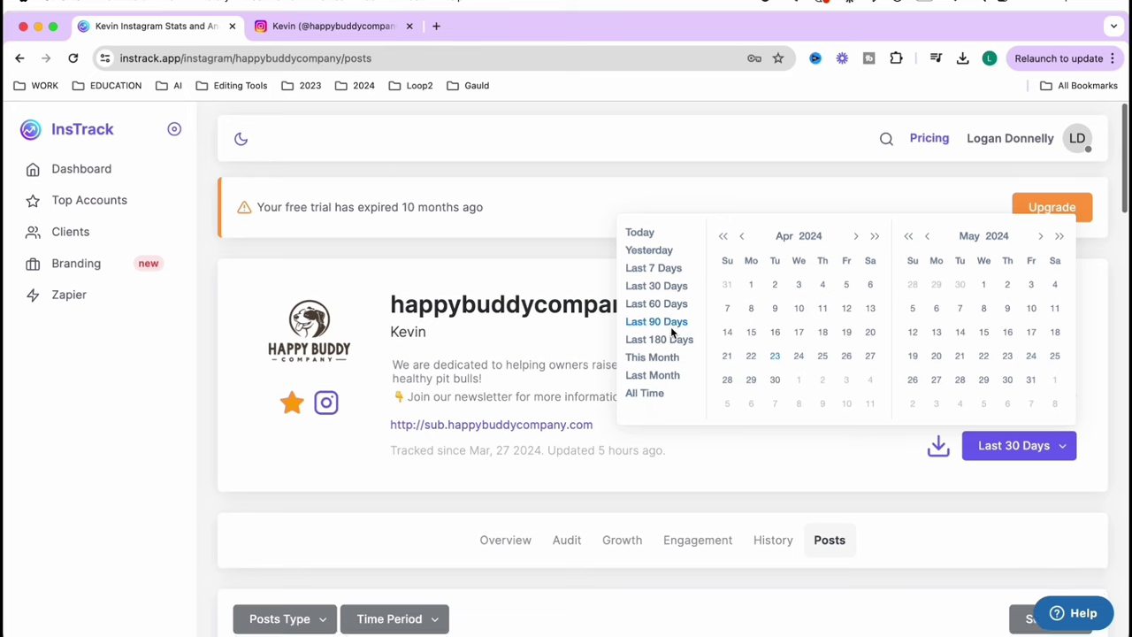
{"action": "left_click", "coordinate": [672, 329]}
{"action": "scroll", "coordinate": [777, 377], "scroll_direction": "down", "scroll_amount": 3}
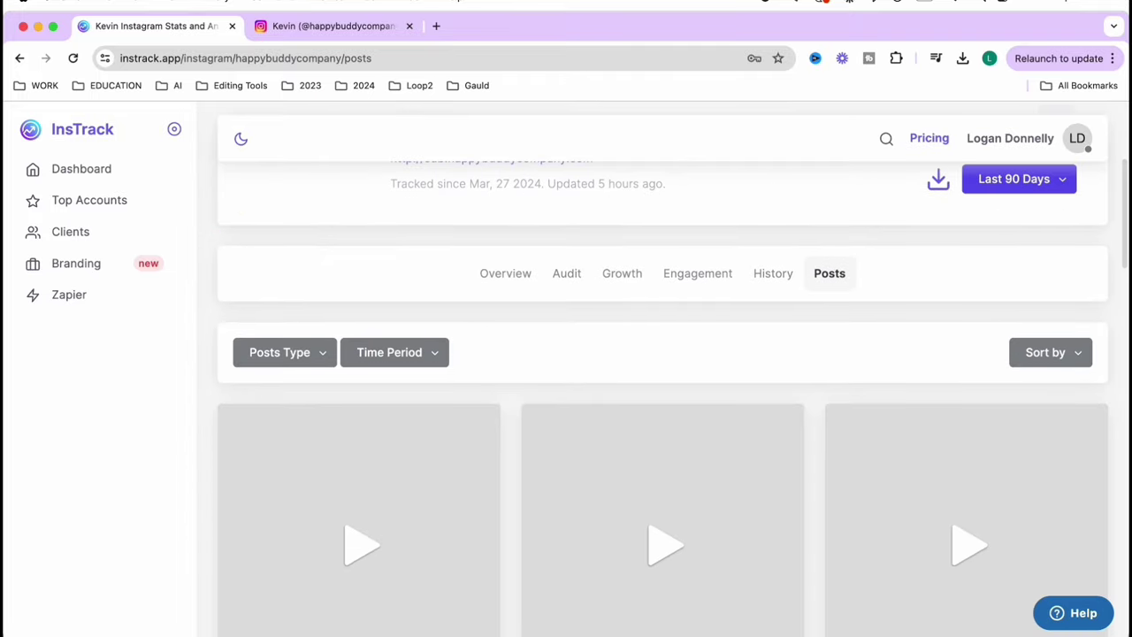
{"action": "scroll", "coordinate": [920, 267], "scroll_direction": "up", "scroll_amount": 2}
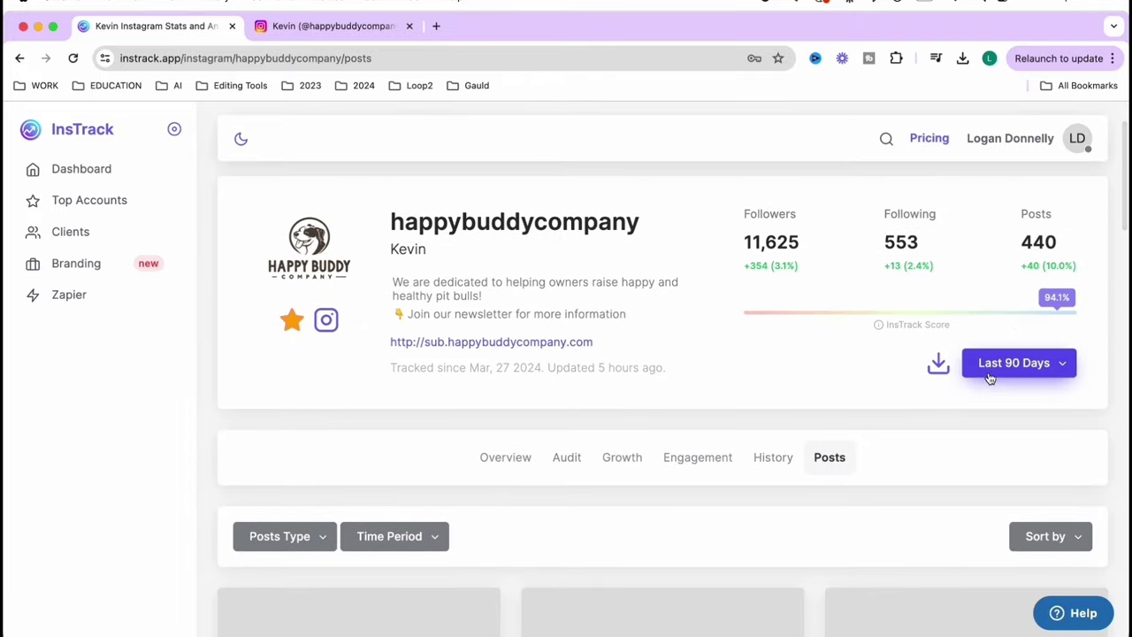
{"action": "scroll", "coordinate": [840, 466], "scroll_direction": "down", "scroll_amount": 2}
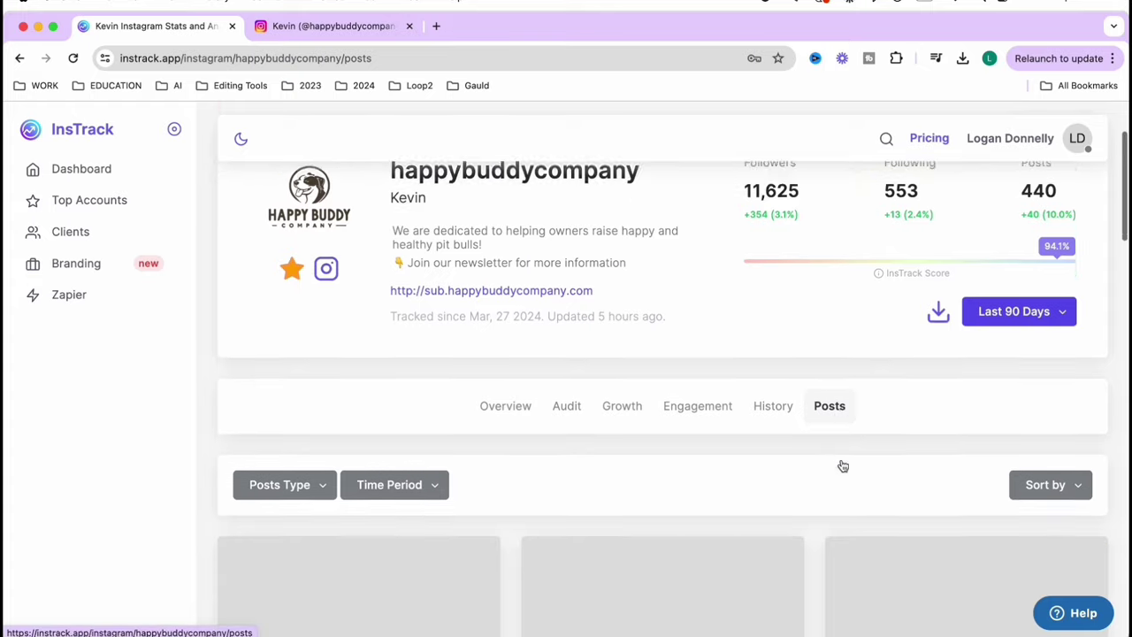
Step: Sort the account's posts by Most Engagement and look through the highest-ranked ones
{"action": "left_click", "coordinate": [1070, 382]}
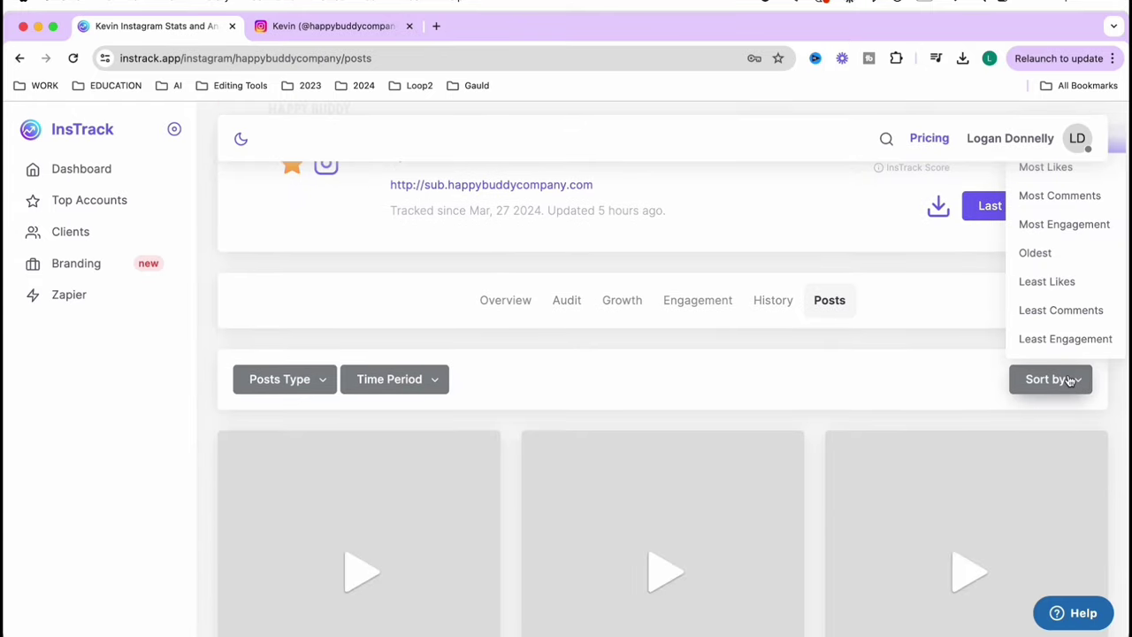
{"action": "left_click", "coordinate": [1045, 224]}
{"action": "scroll", "coordinate": [740, 431], "scroll_direction": "down", "scroll_amount": 3}
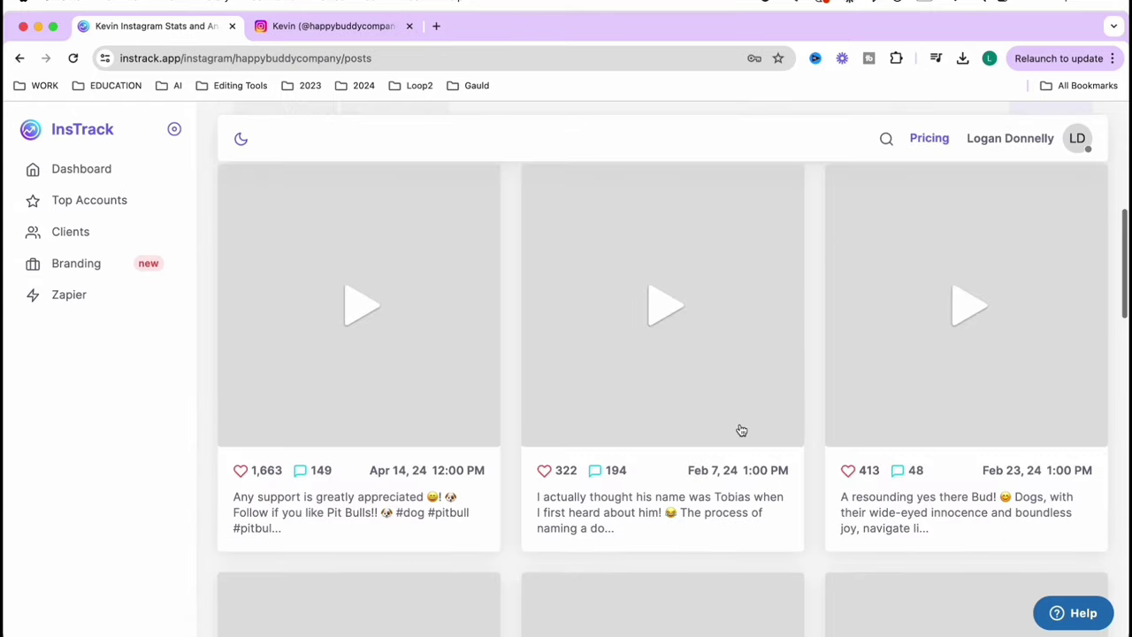
{"action": "scroll", "coordinate": [741, 431], "scroll_direction": "up", "scroll_amount": 1}
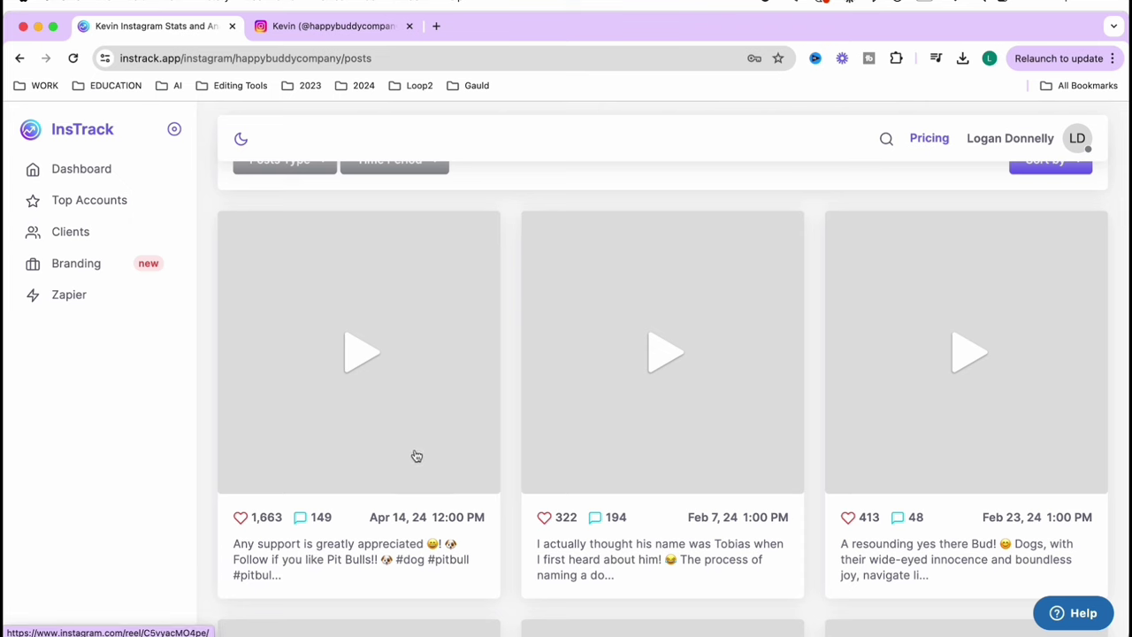
{"action": "scroll", "coordinate": [416, 458], "scroll_direction": "up", "scroll_amount": 1}
{"action": "scroll", "coordinate": [417, 455], "scroll_direction": "down", "scroll_amount": 3}
{"action": "scroll", "coordinate": [417, 454], "scroll_direction": "up", "scroll_amount": 2}
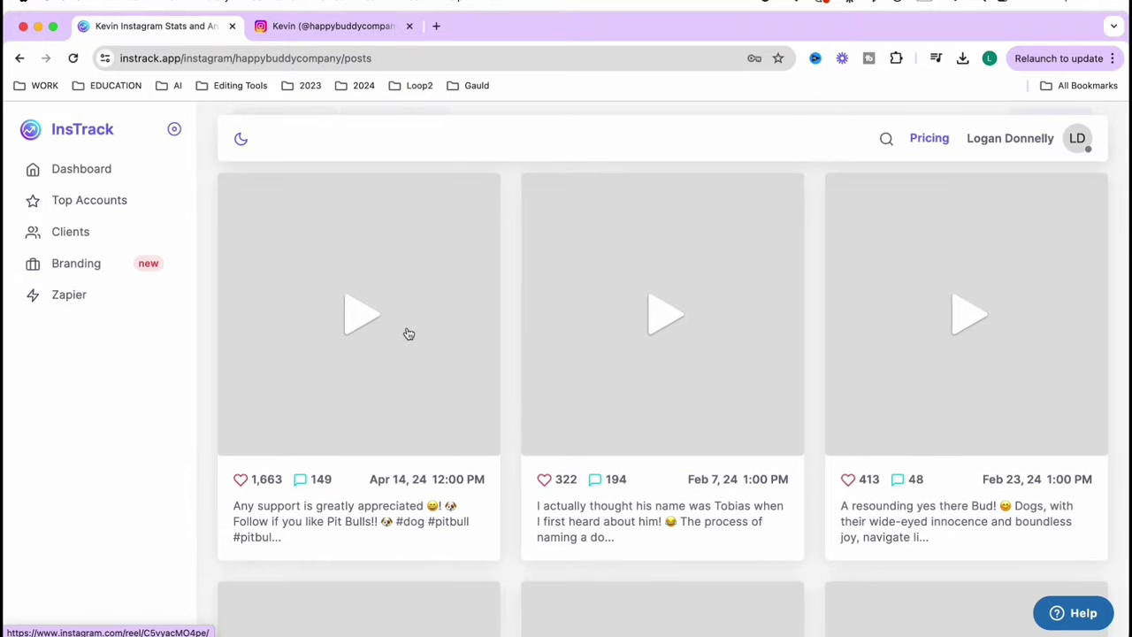
Step: Open each of the six highest-engagement posts in its own browser tab, keeping the InsTrack posts list in view
{"action": "left_click", "coordinate": [362, 296], "text": "super"}
{"action": "scroll", "coordinate": [359, 293], "scroll_direction": "down", "scroll_amount": 1}
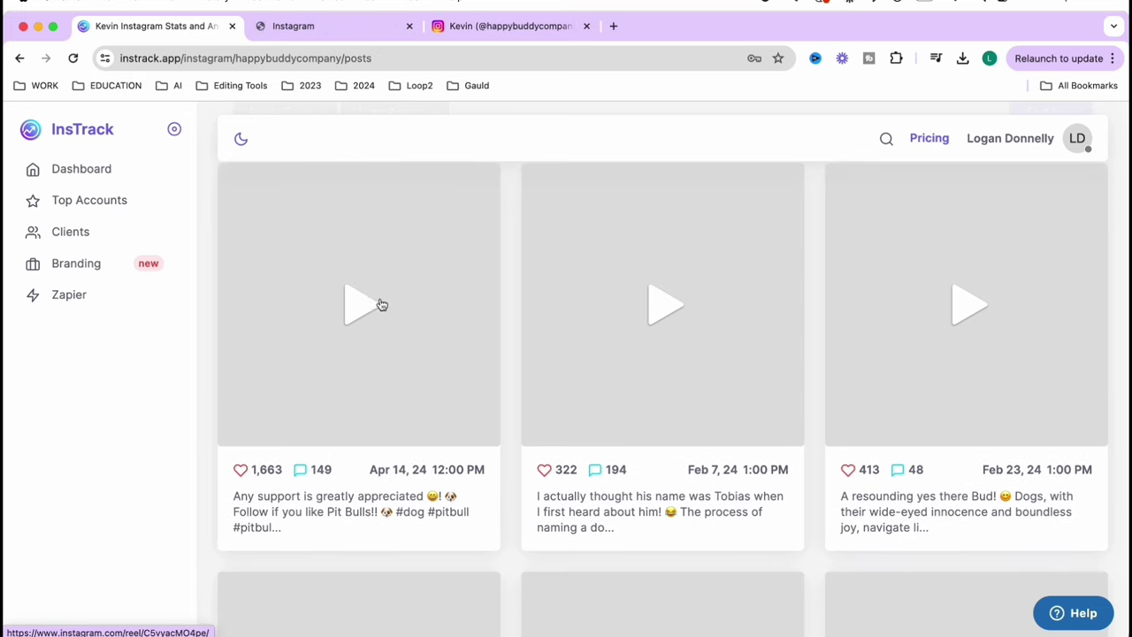
{"action": "left_click", "coordinate": [593, 253], "text": "super"}
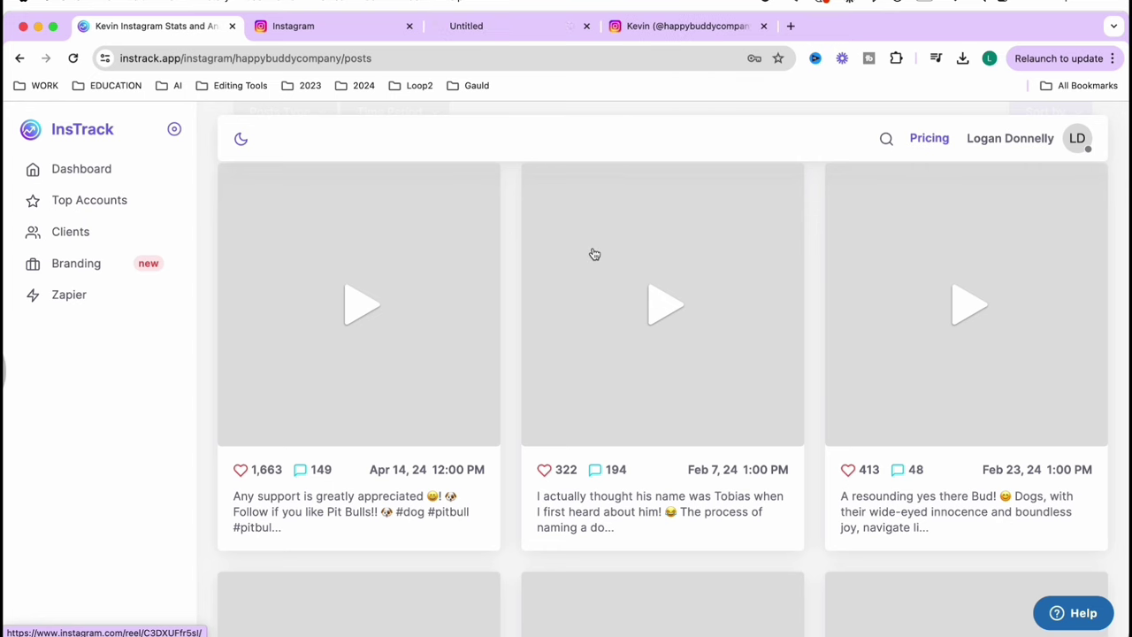
{"action": "left_click", "coordinate": [862, 260], "text": "super"}
{"action": "scroll", "coordinate": [536, 308], "scroll_direction": "down", "scroll_amount": 5}
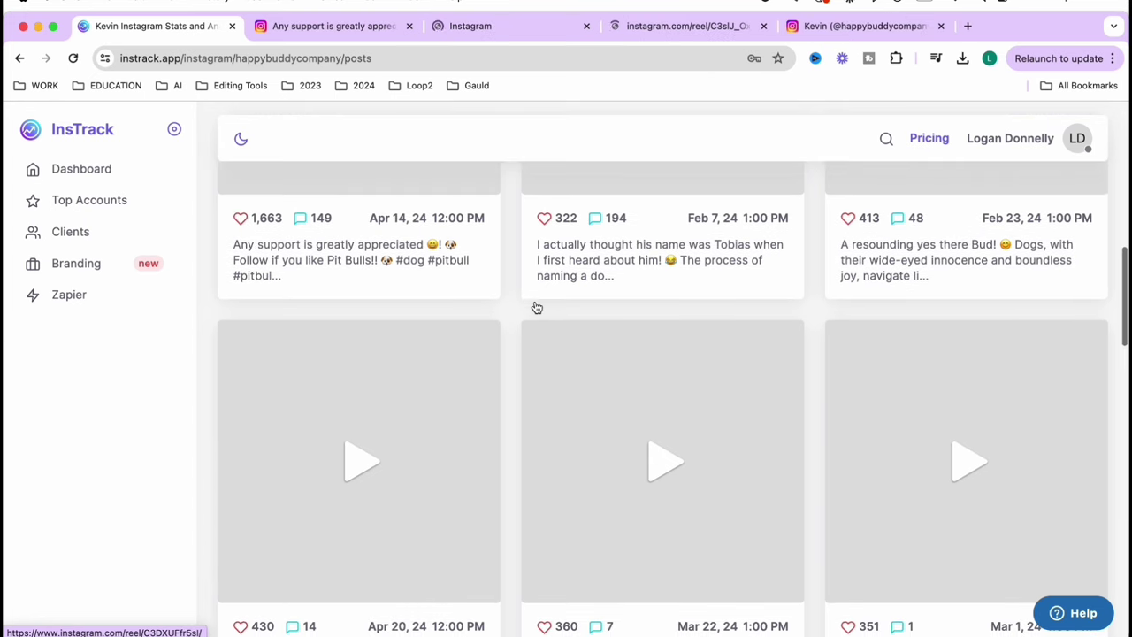
{"action": "left_click", "coordinate": [442, 368], "text": "super"}
{"action": "left_click", "coordinate": [722, 370], "text": "super"}
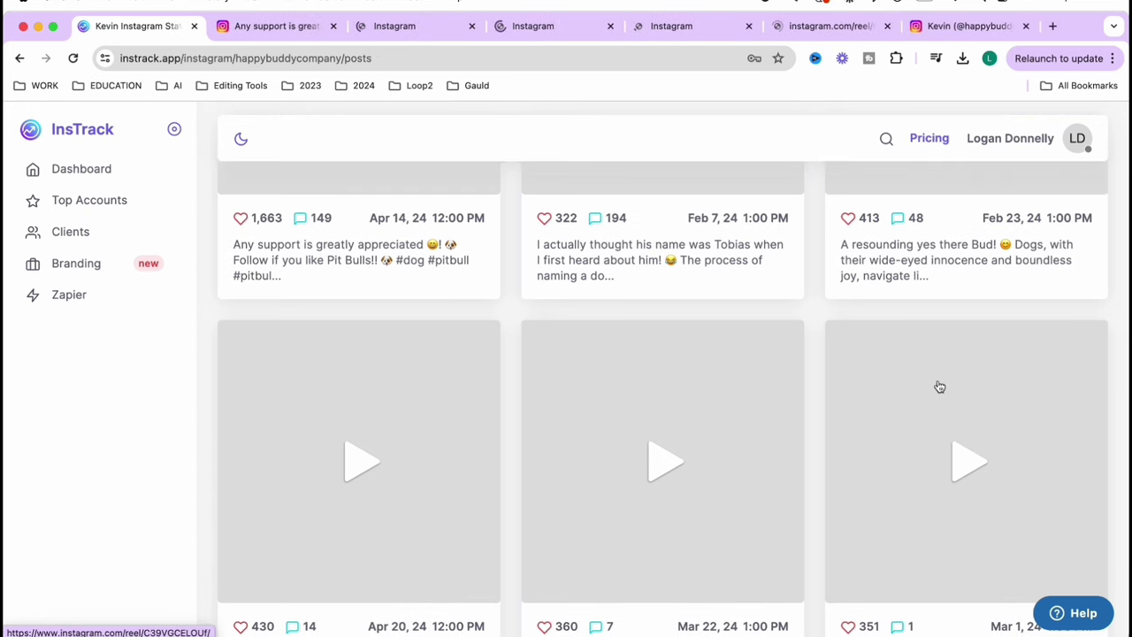
{"action": "left_click", "coordinate": [935, 384], "text": "super"}
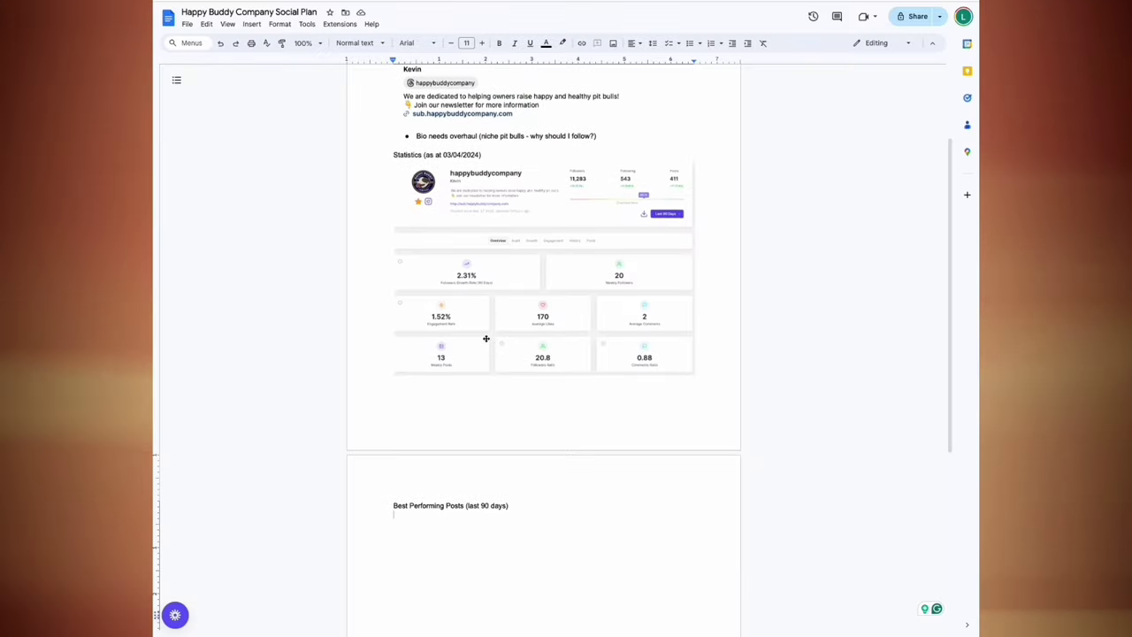
Step: In the Google Docs social plan, add "#1 Just another bully breed account" under Best Performing Posts and link its title to the post
{"action": "type", "text": "#1 Just another bully"}
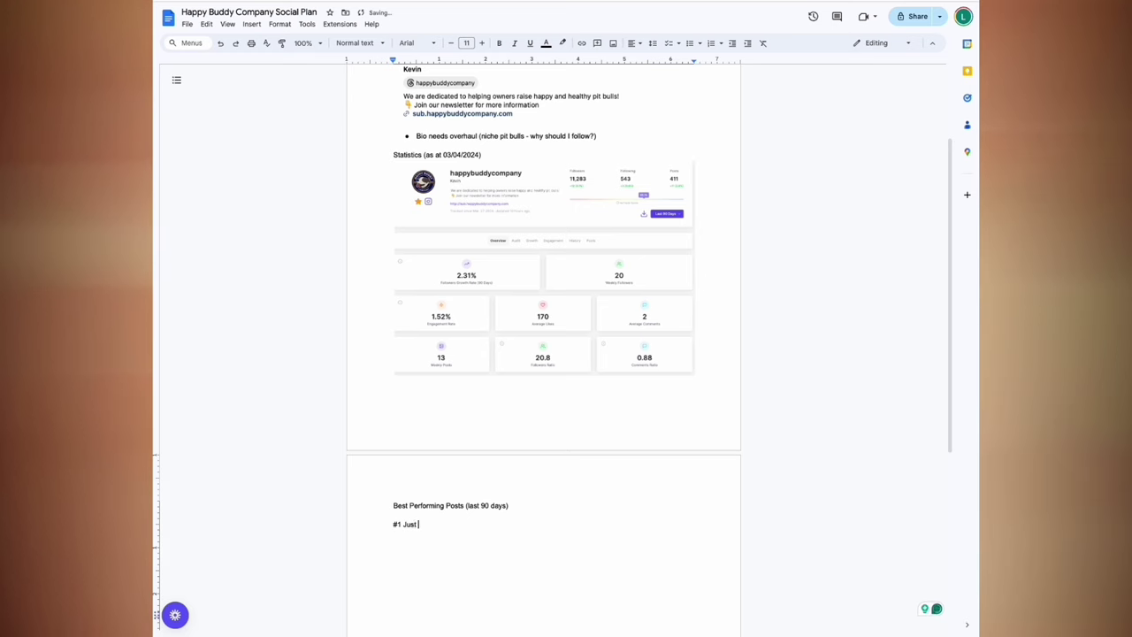
{"action": "type", "text": " breed account"}
{"action": "left_click_drag", "start_coordinate": [506, 524], "coordinate": [403, 524]}
{"action": "right_click", "coordinate": [403, 524]}
{"action": "left_click", "coordinate": [498, 423]}
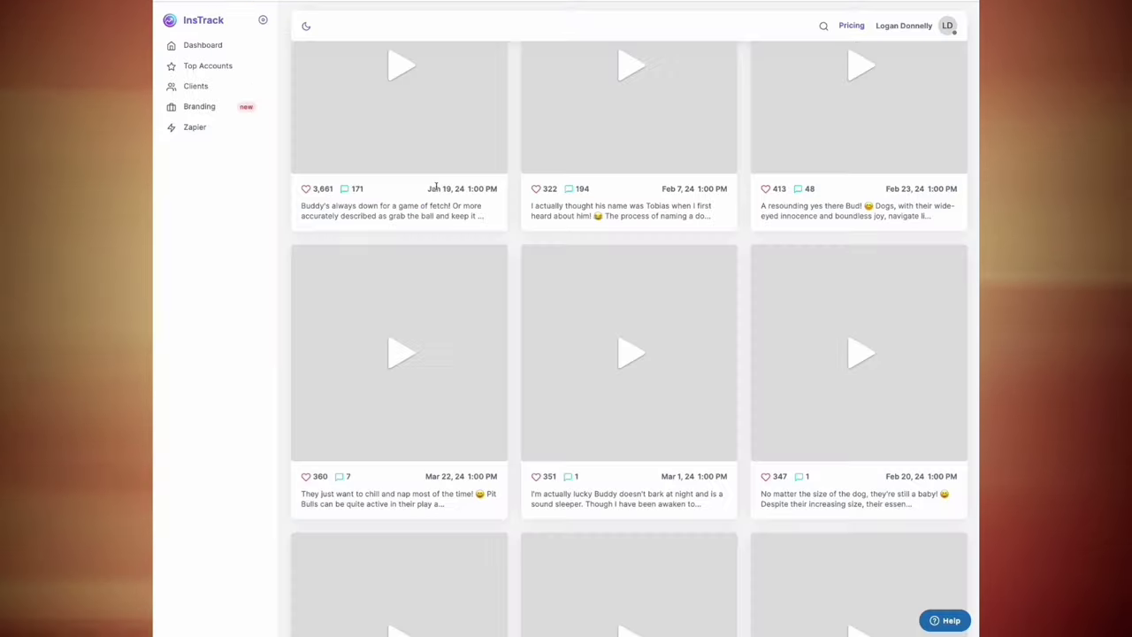
Step: Check the post's likes in InsTrack and add the line "3,600+ likes (10x the next best performing post for this account)." below the title
{"action": "scroll", "coordinate": [323, 298], "scroll_direction": "up", "scroll_amount": 1}
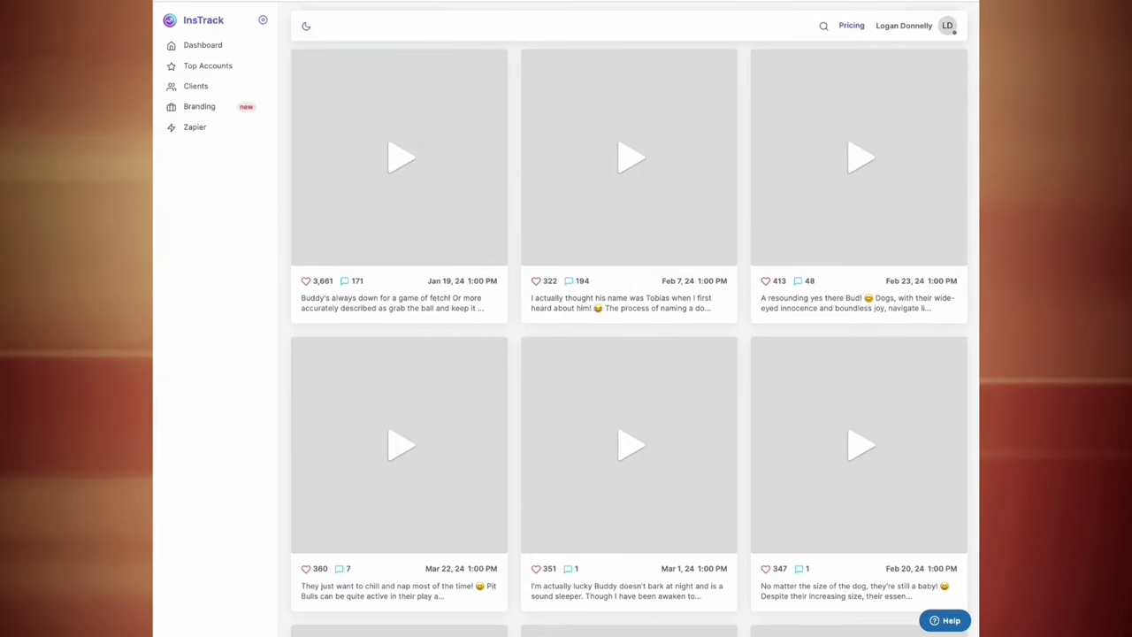
{"action": "type", "text": ",600"}
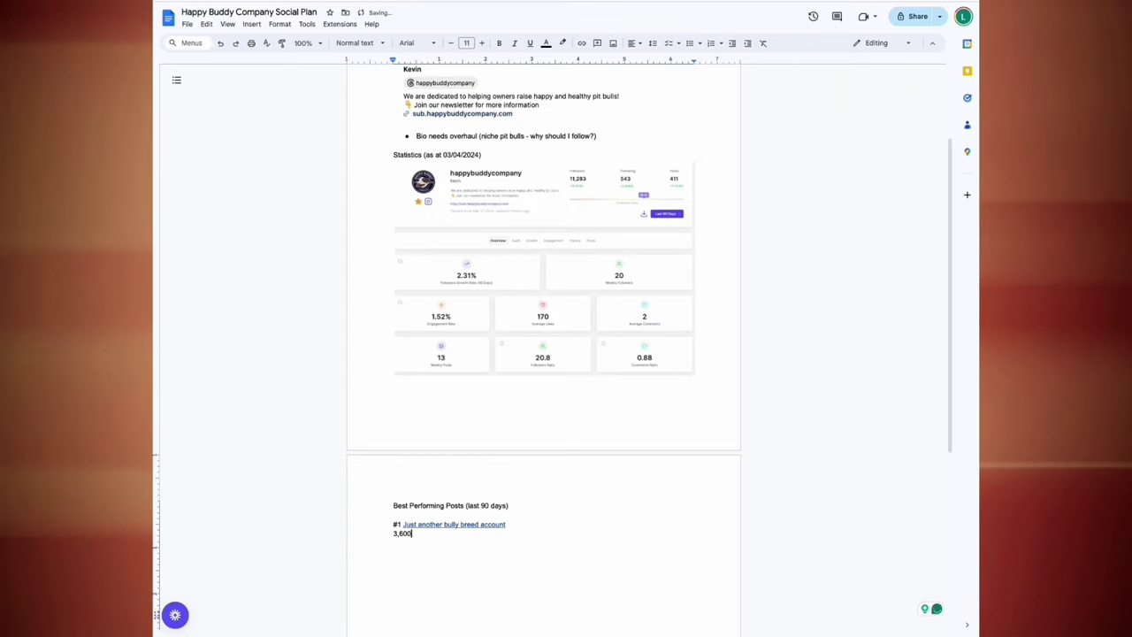
{"action": "type", "text": "+ likes (10x the next best performing post for this account)."}
{"action": "key", "text": "Return"}
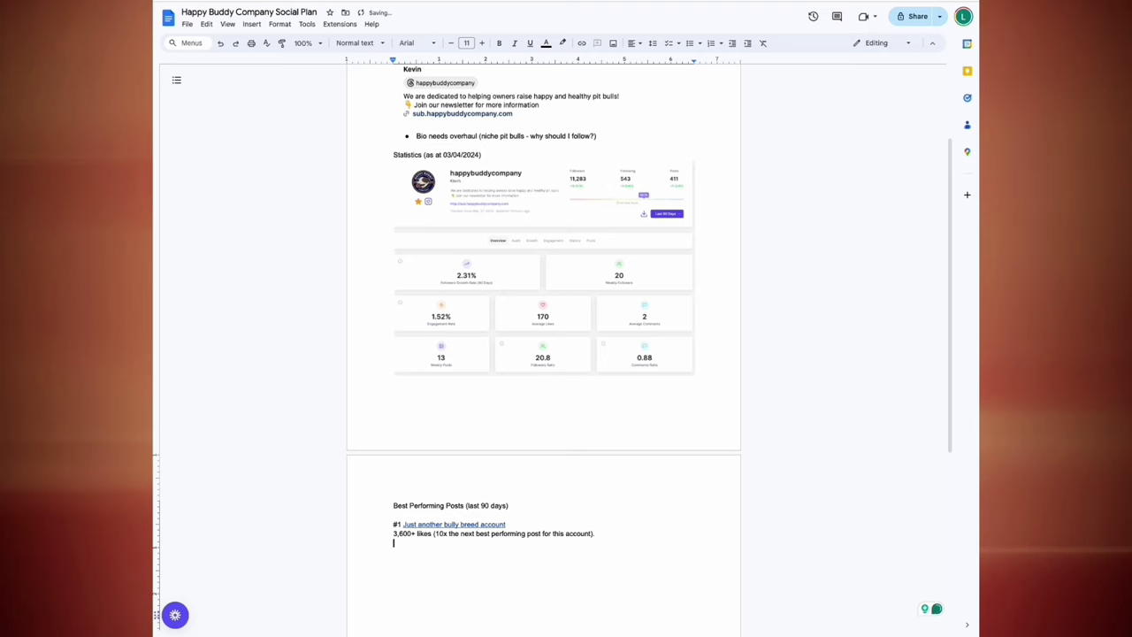
Step: Add under #1: "Elements? - Negative hook "Just another bully breed account - keep scrolling" (telling people what to do makes them do the opposite)."
{"action": "type", "text": "Elements? - Negative hook \""}
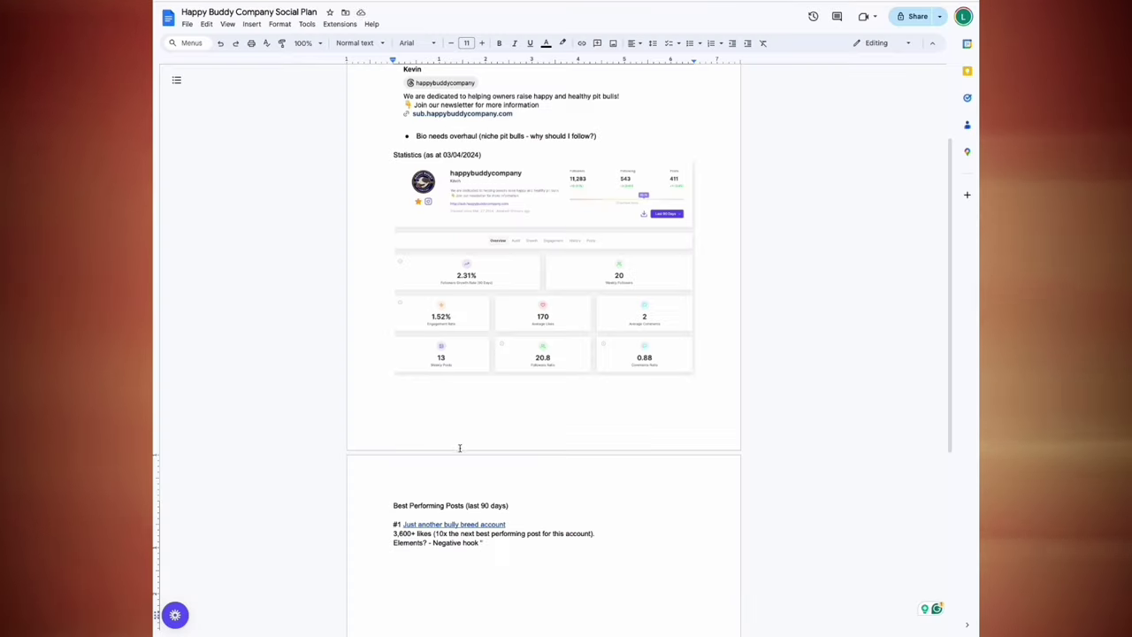
{"action": "type", "text": "Just another bully breed account 0-"}
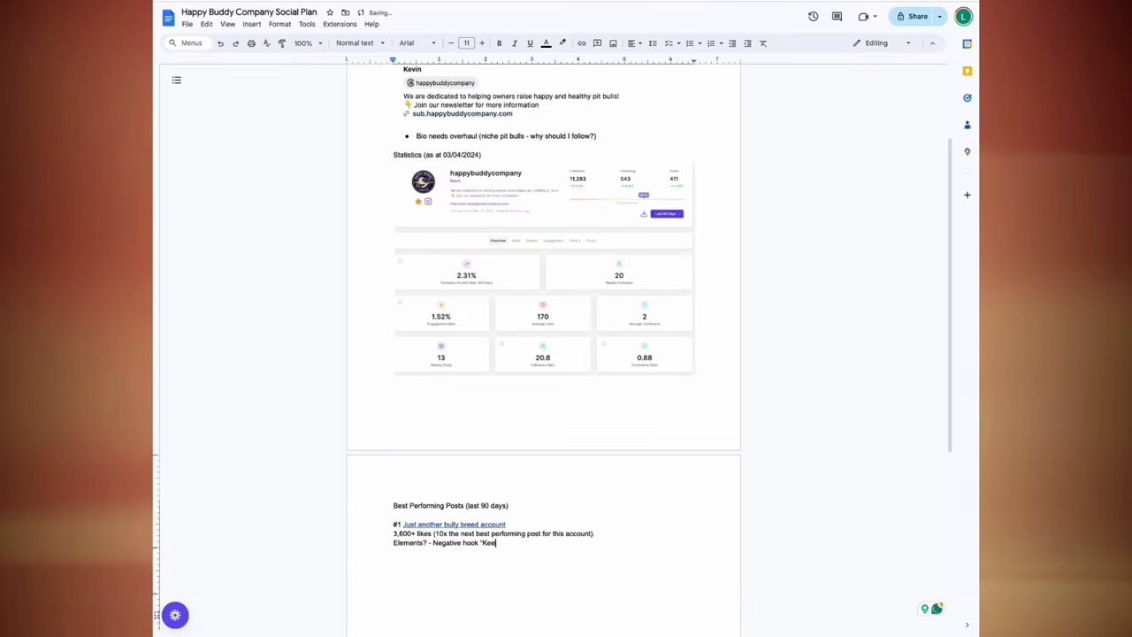
{"action": "key", "text": "BackSpace"}
{"action": "key", "text": "BackSpace"}
{"action": "type", "text": "- keep scrolling\" (telling people what to do makes them do the op"}
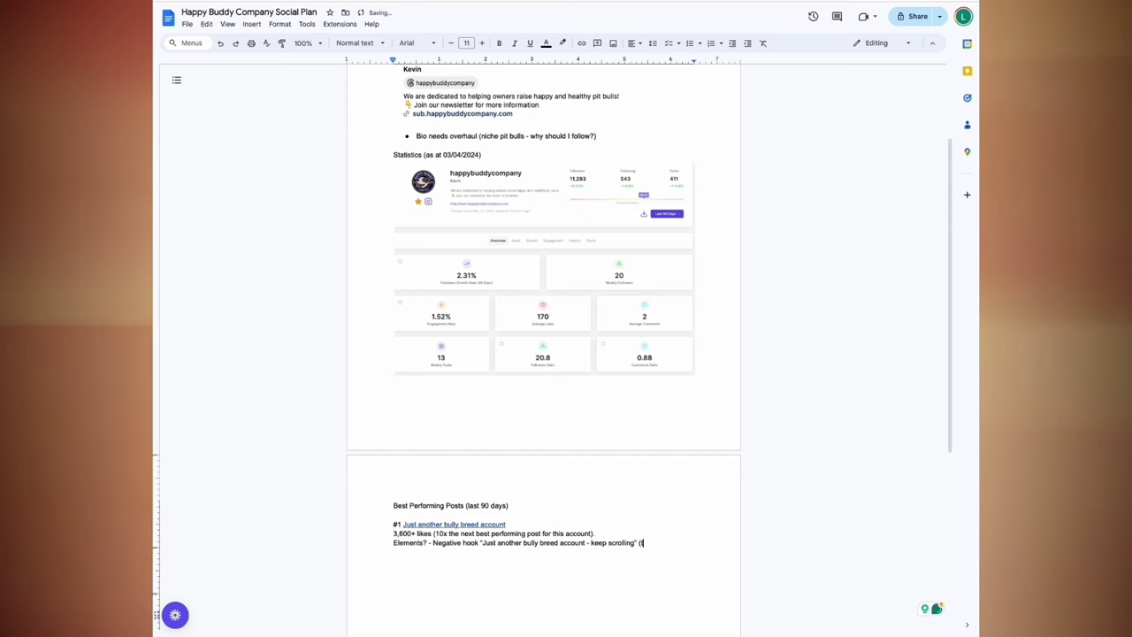
{"action": "type", "text": "posite)."}
Step: Add the line "Pay off - cute dog playing fetch." to the #1 entry and leave a blank line below it
{"action": "key", "text": "Return"}
{"action": "type", "text": "Pay off - cute dog playing fetch."}
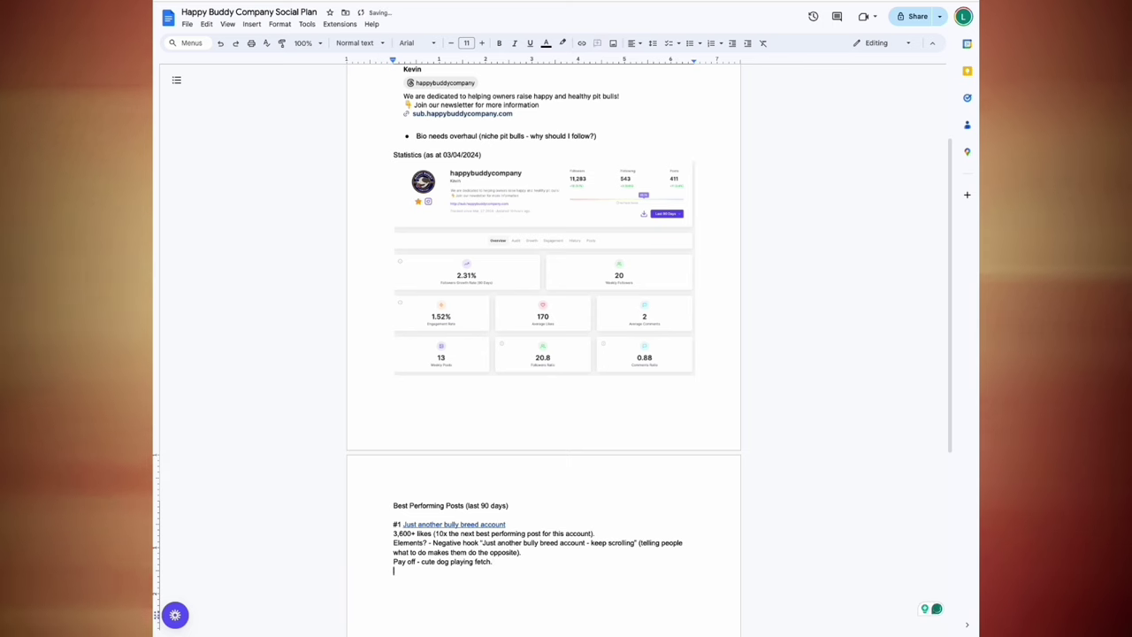
{"action": "key", "text": "Return"}
{"action": "key", "text": "Return"}
Step: Start a separate note for #1 reading "How to utilise? Double-down on the negative hook experiment with posts"
{"action": "type", "text": "How to utilise? Do"}
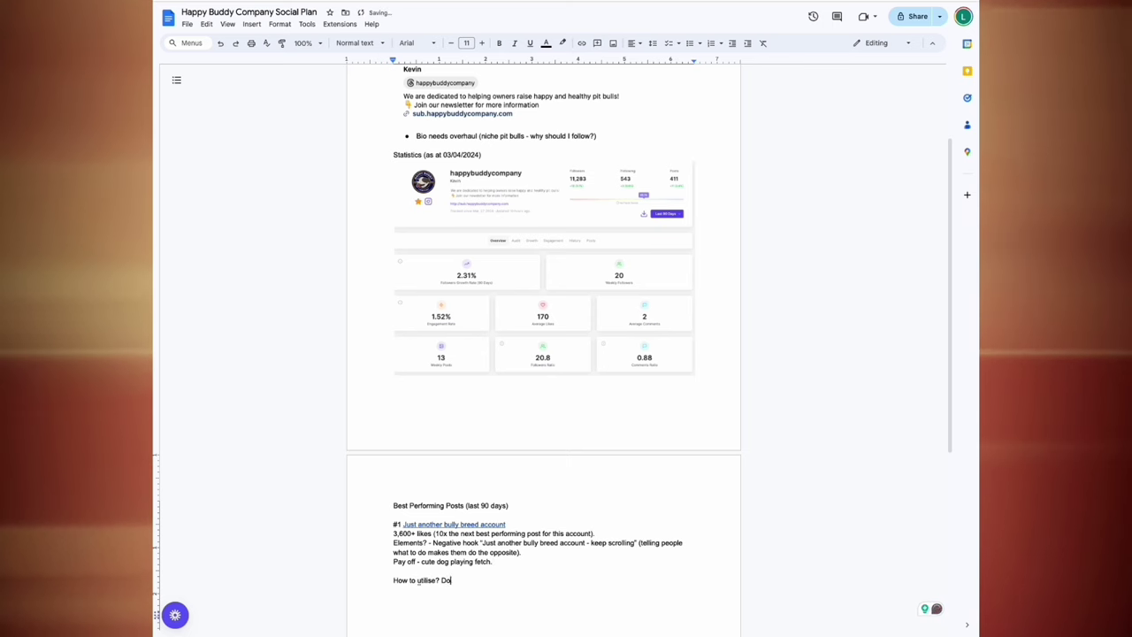
{"action": "type", "text": "uble-down on the negative hook \""}
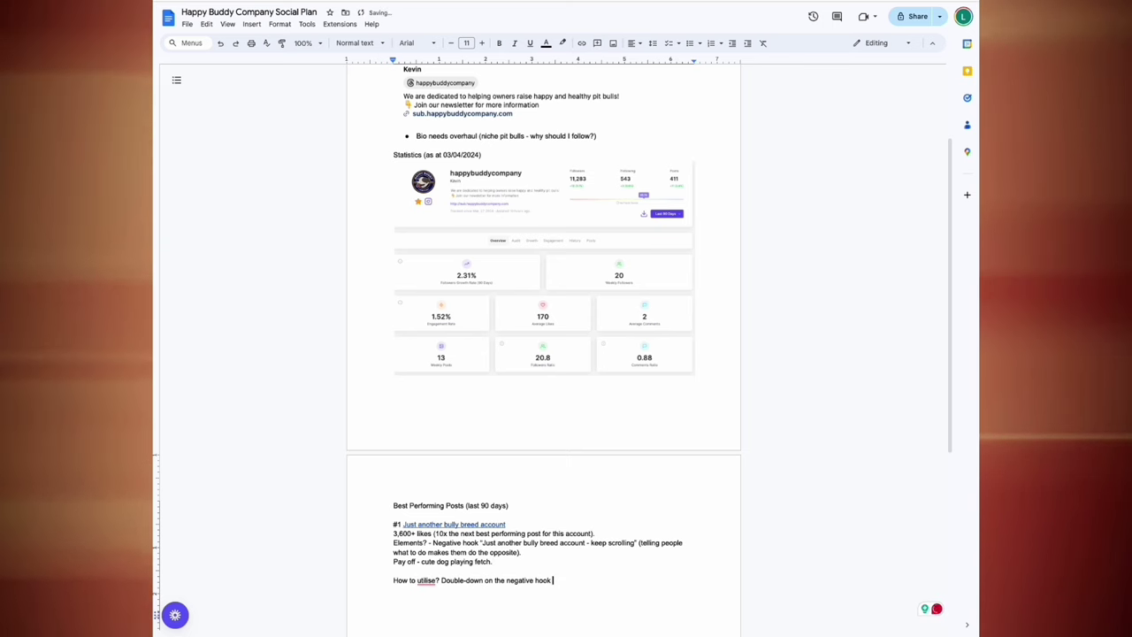
{"action": "key", "text": "BackSpace"}
{"action": "type", "text": "experim"}
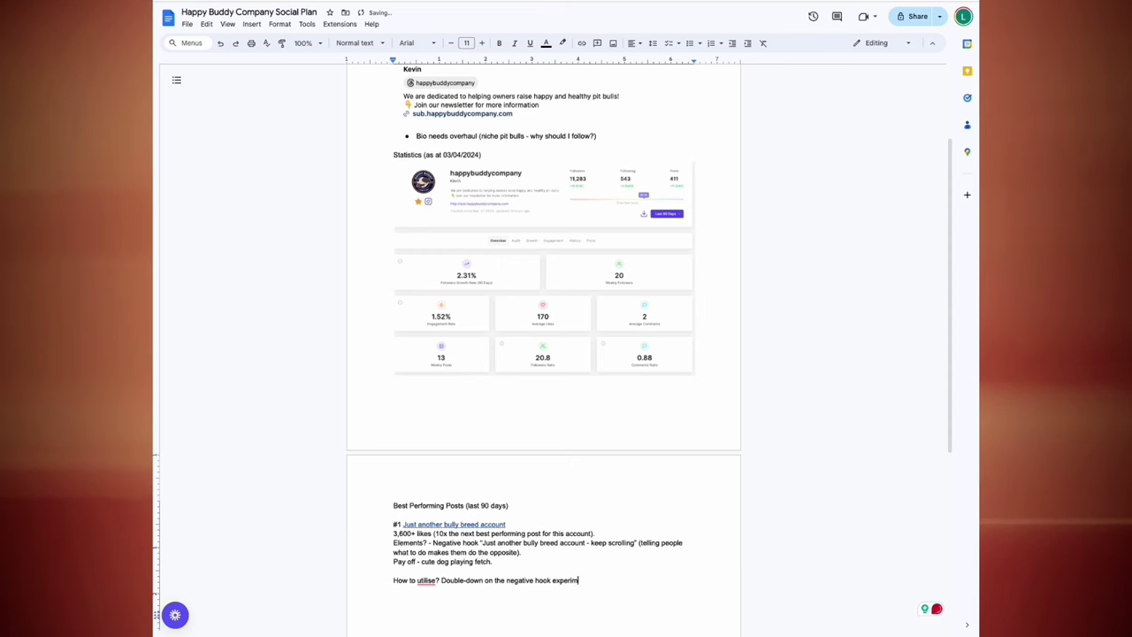
{"action": "type", "text": "ent with posts suc"}
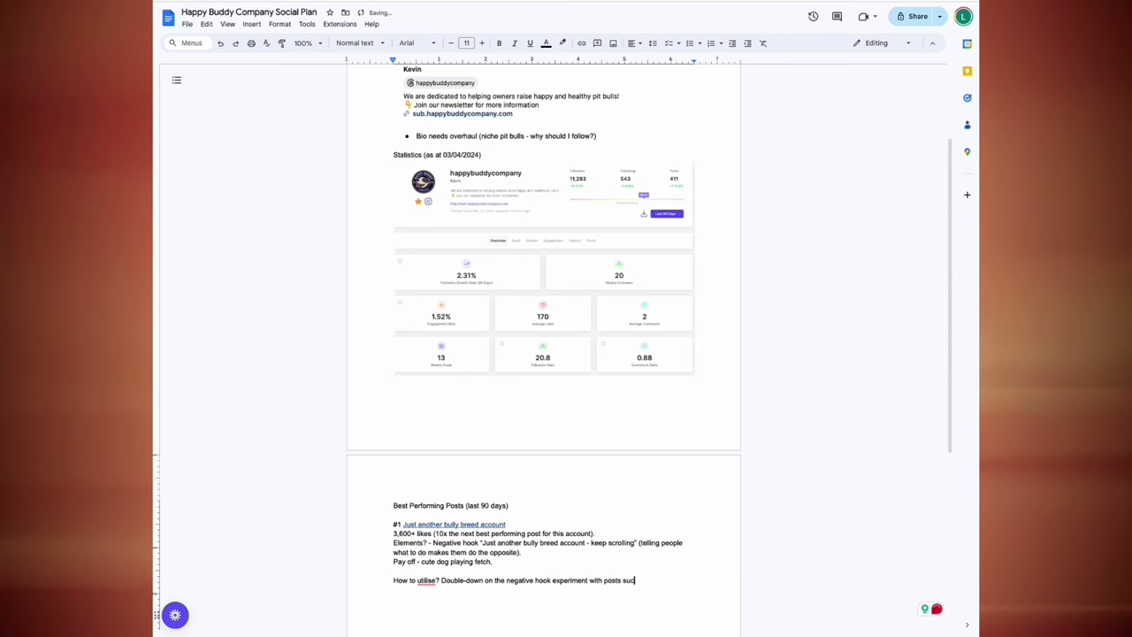
Step: Complete the note with: such as "Don't buy a pit bull" or "Pit bulls aren't safe around children" then cut to cute clips of the pit bull(s)
{"action": "type", "text": "h as \"Don't buy a pit bull"}
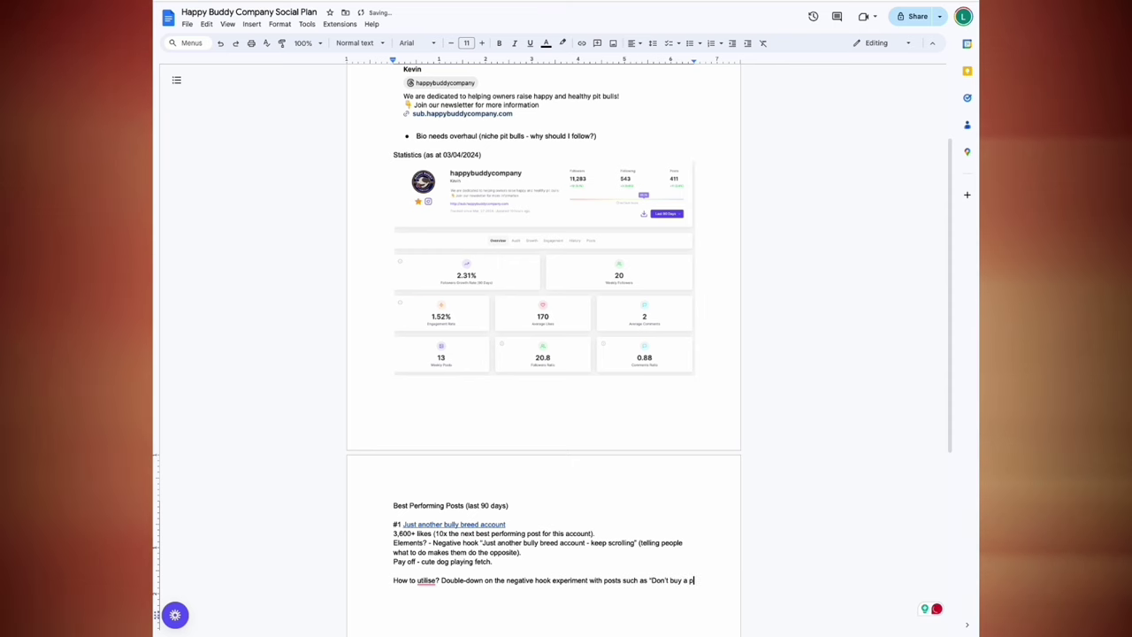
{"action": "key", "text": "BackSpace"}
{"action": "type", "text": "\" or \"Pit"}
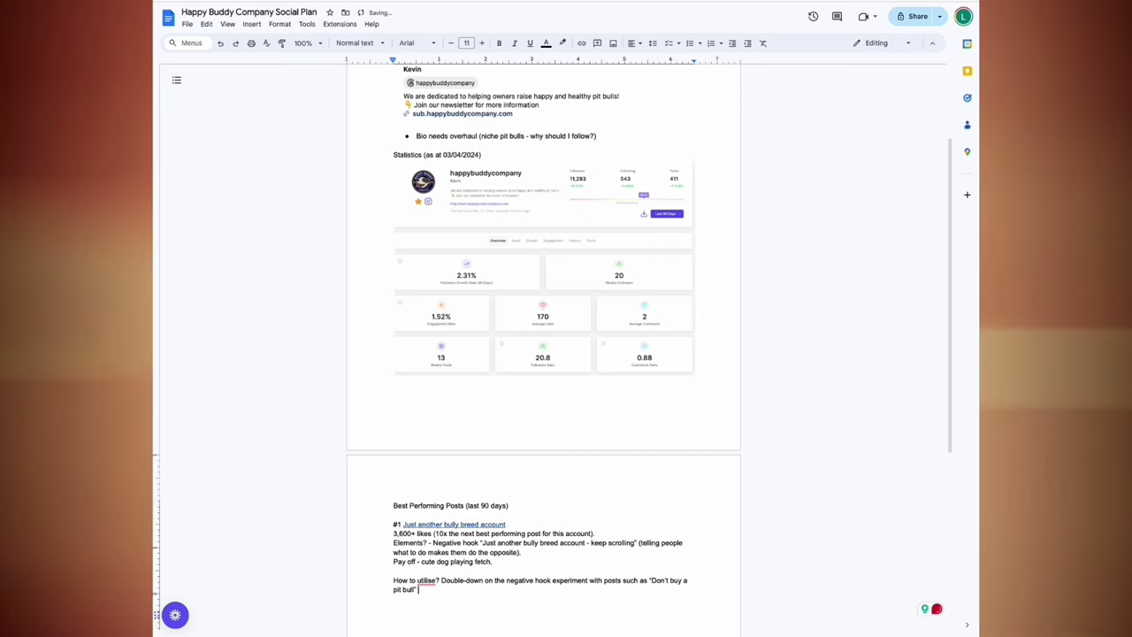
{"action": "type", "text": " bulls aren't sa"}
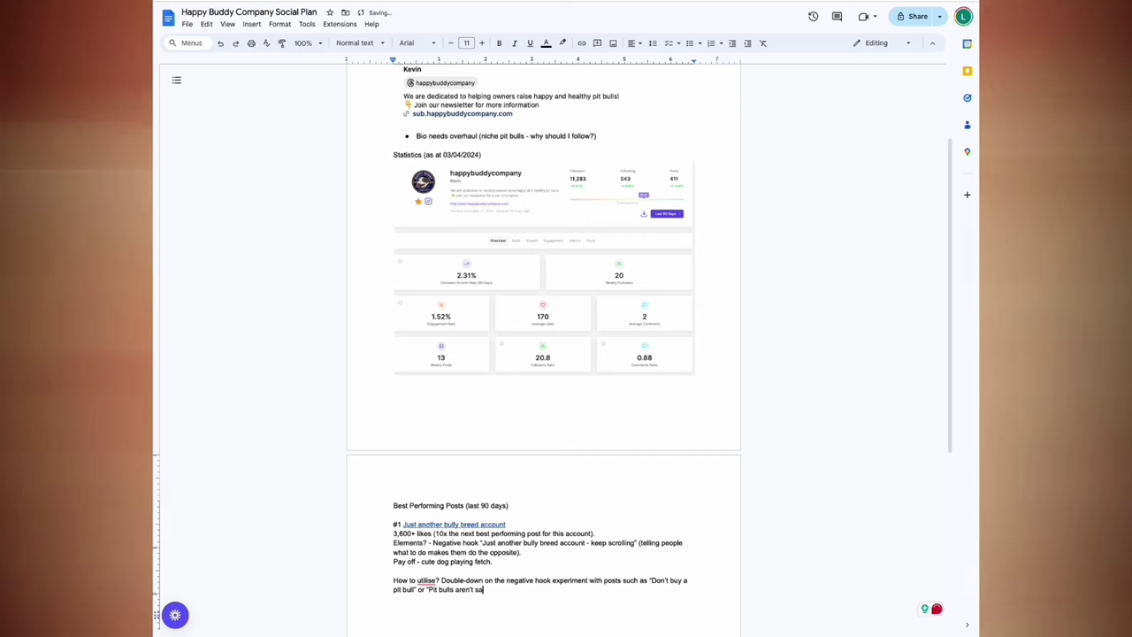
{"action": "type", "text": "fe around children\" t"}
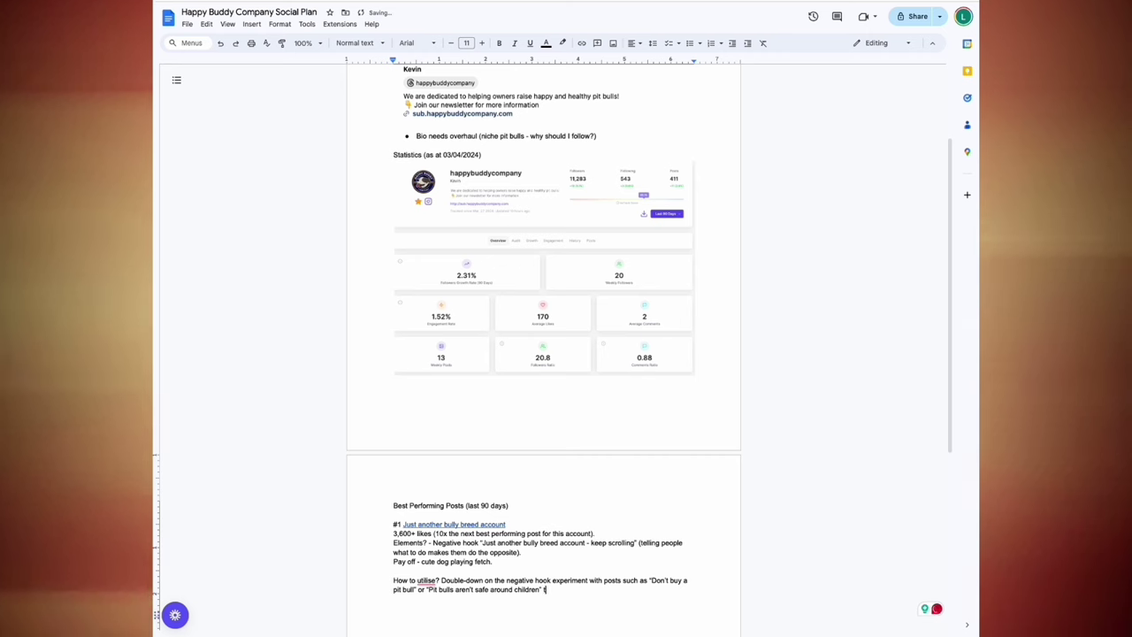
{"action": "type", "text": "hen cut to cute clips of"}
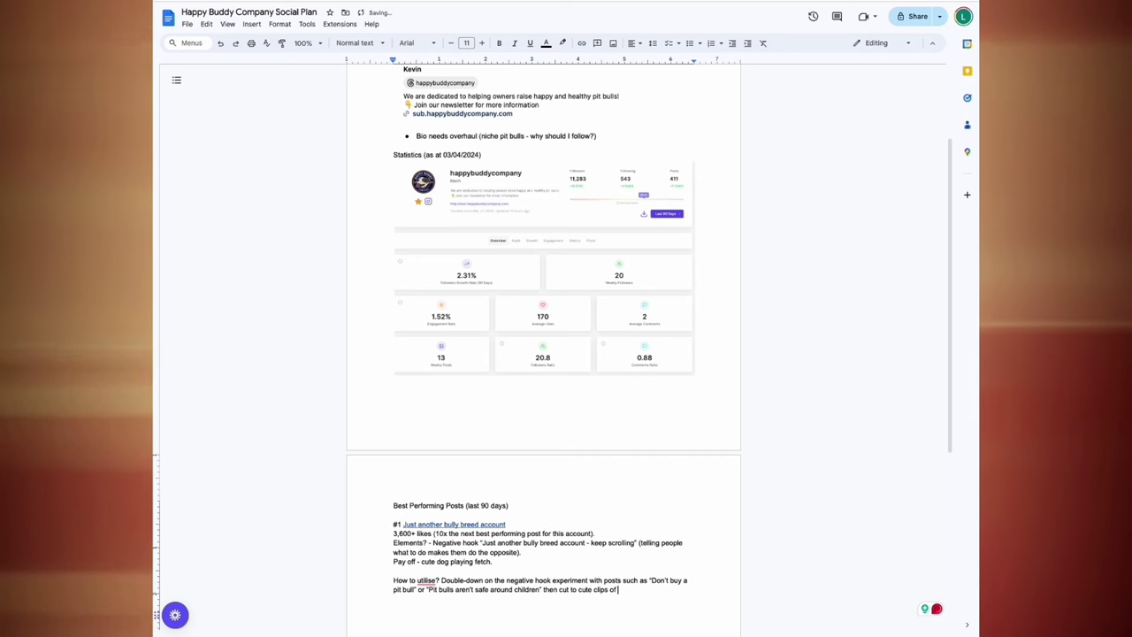
{"action": "type", "text": " the pit bull(s)."}
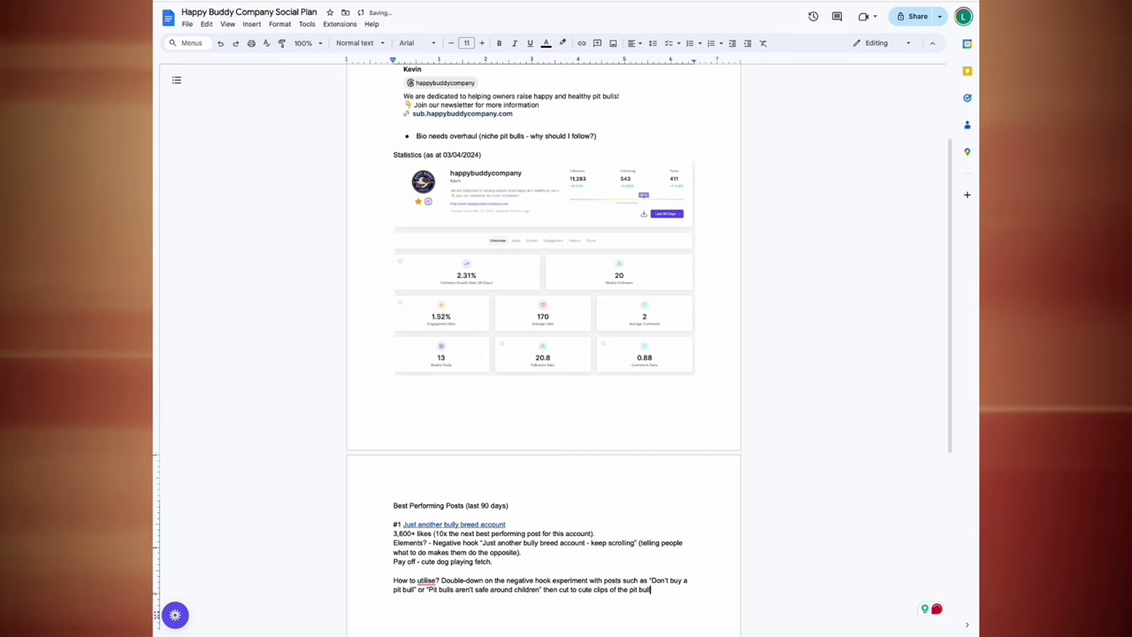
{"action": "key", "text": "Return"}
{"action": "key", "text": "Return"}
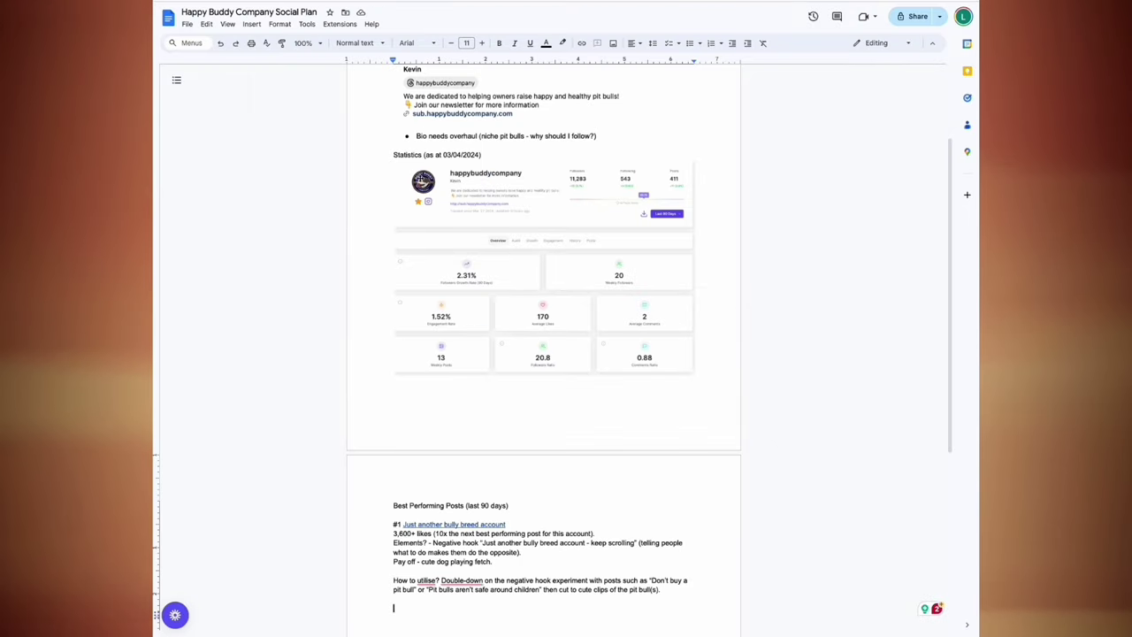
Step: Add the entry "#2 Guess the name (trend)" with its title linked to the post, followed by "322 likes but 194 comments."
{"action": "type", "text": "#2 Guess the name (trend"}
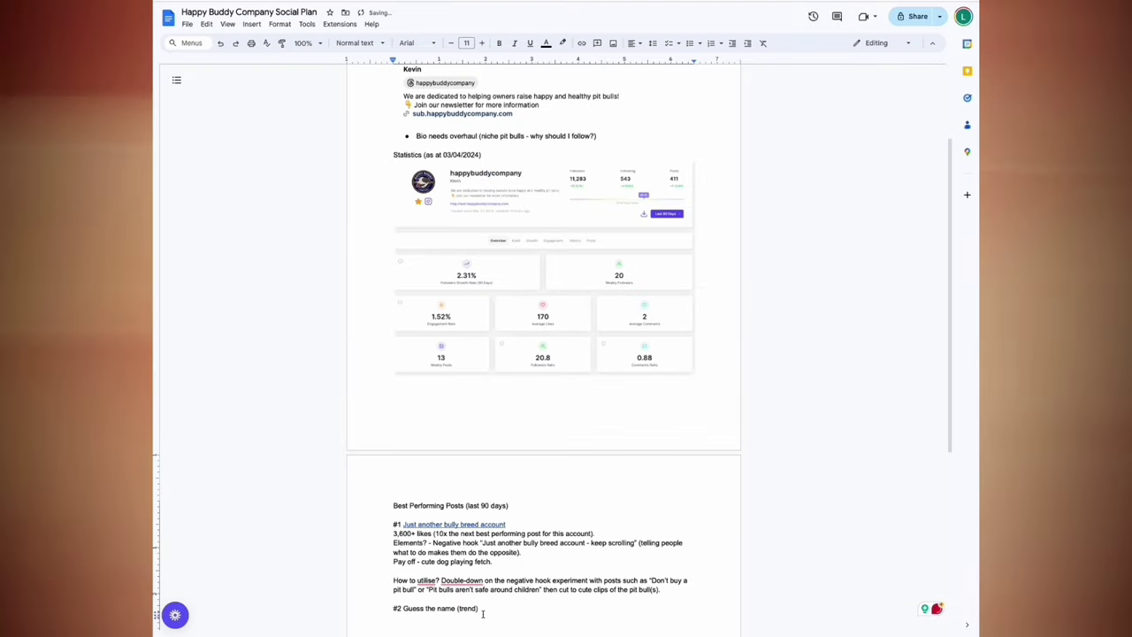
{"action": "left_click_drag", "start_coordinate": [479, 607], "coordinate": [404, 607]}
{"action": "right_click", "coordinate": [404, 607]}
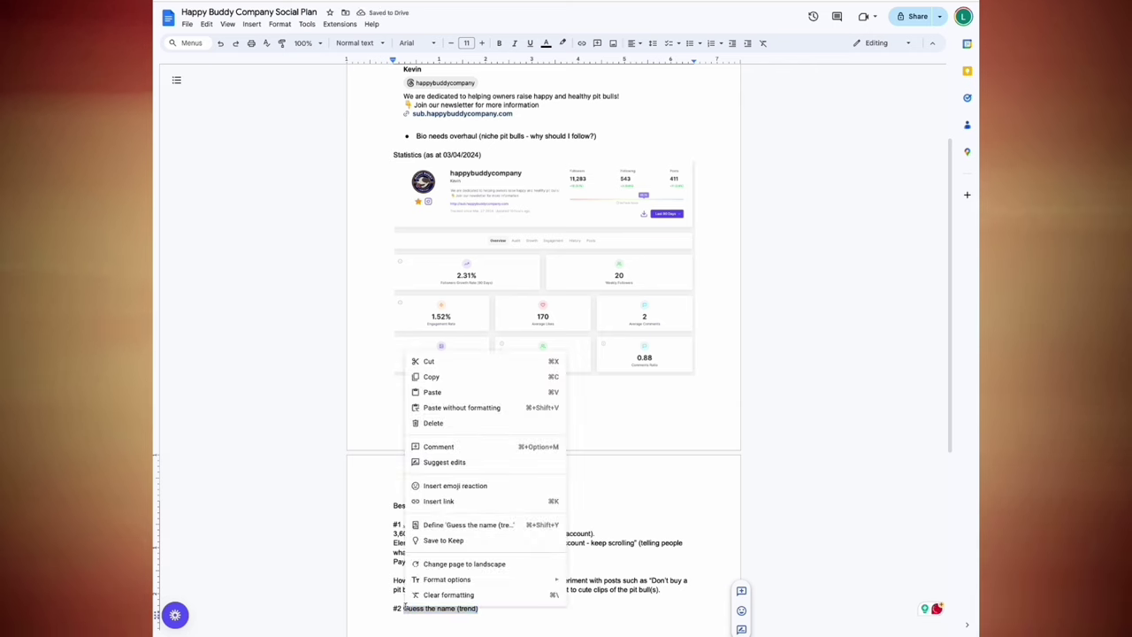
{"action": "left_click", "coordinate": [436, 501]}
{"action": "key", "text": "ctrl+v"}
{"action": "key", "text": "Return"}
{"action": "key", "text": "Return"}
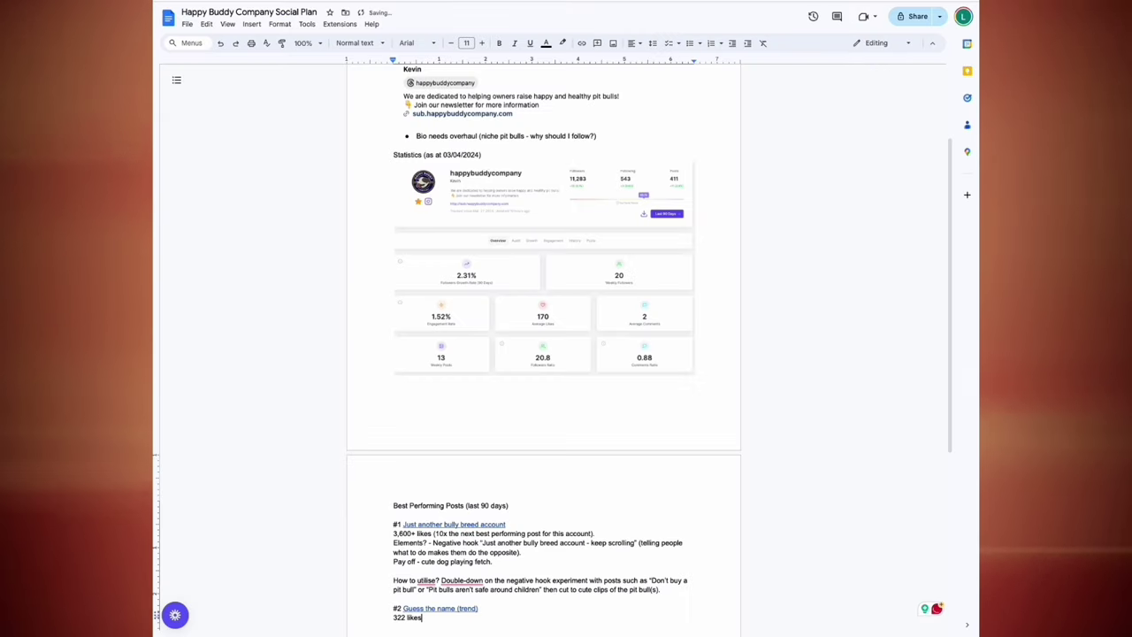
{"action": "type", "text": "322 likes but 194 comments."}
{"action": "key", "text": "Return"}
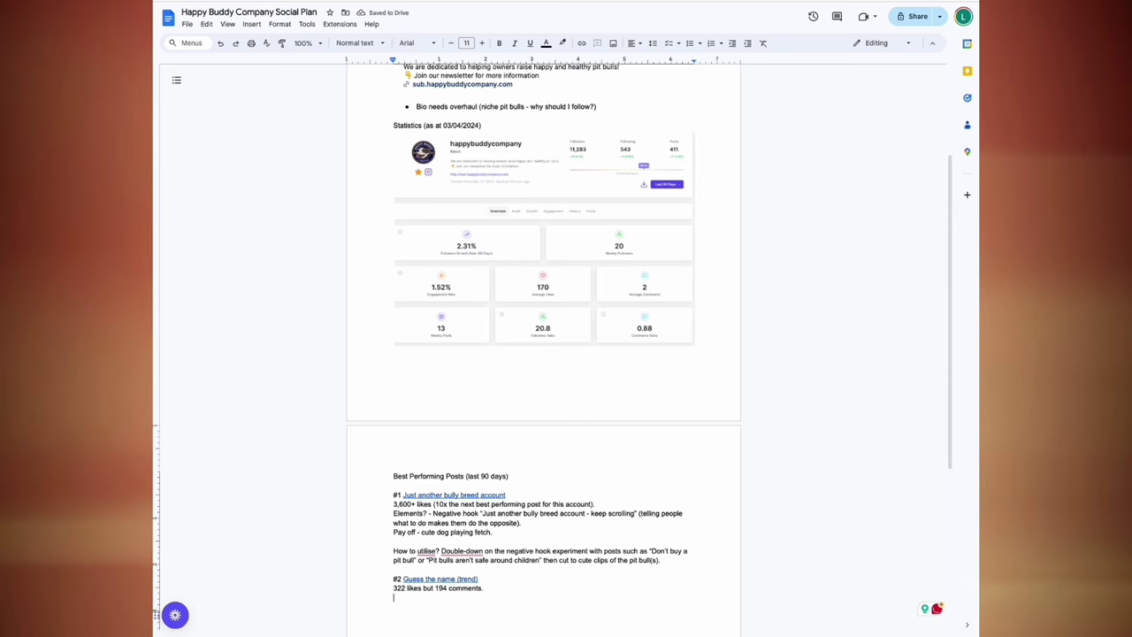
Step: Under #2 add "Elements? - Engagement tactic (comment the name). Cute clip of dog. Hook is "I've seen this trend…" makes people want to know more about the trend."
{"action": "type", "text": "Elements? -"}
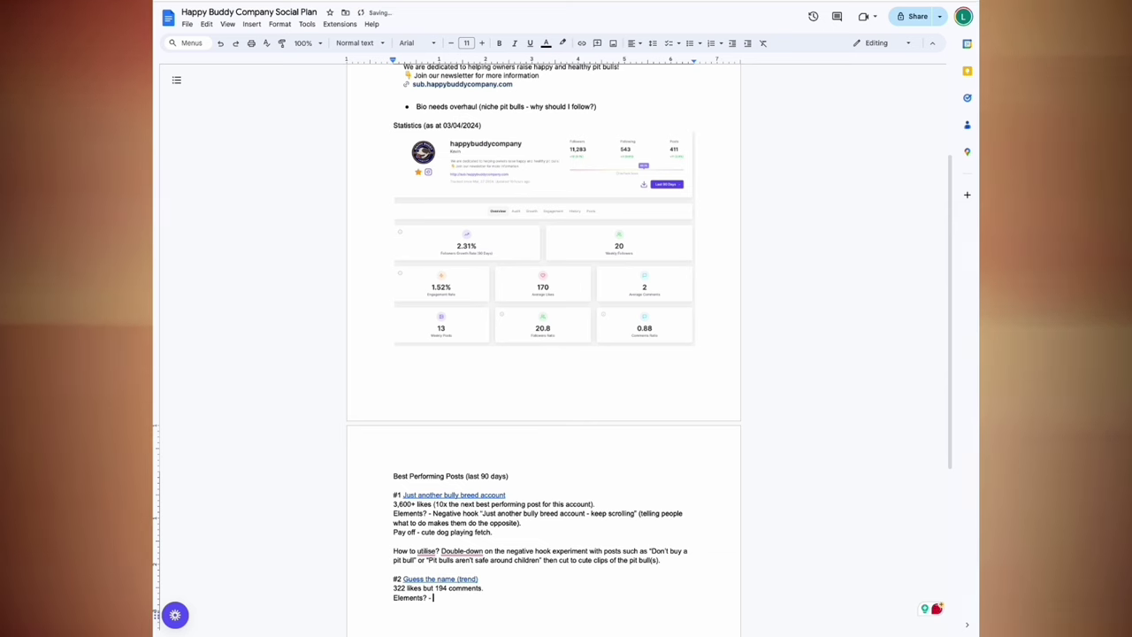
{"action": "type", "text": " Engagement tactic "}
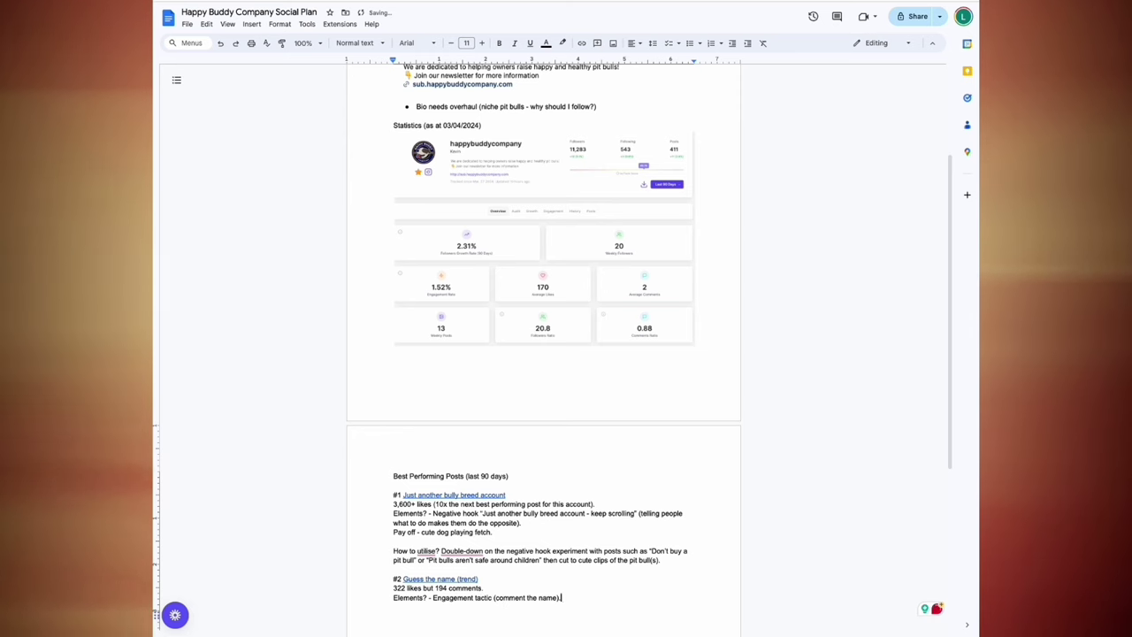
{"action": "type", "text": "(comment the name). Cu"}
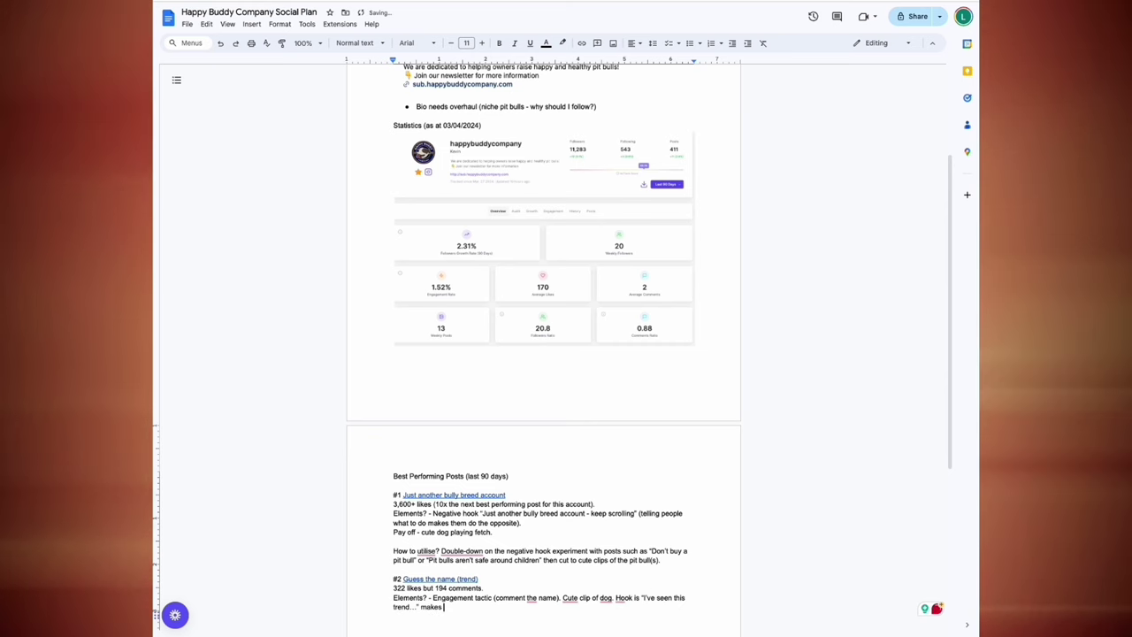
{"action": "type", "text": "want to know more abou"}
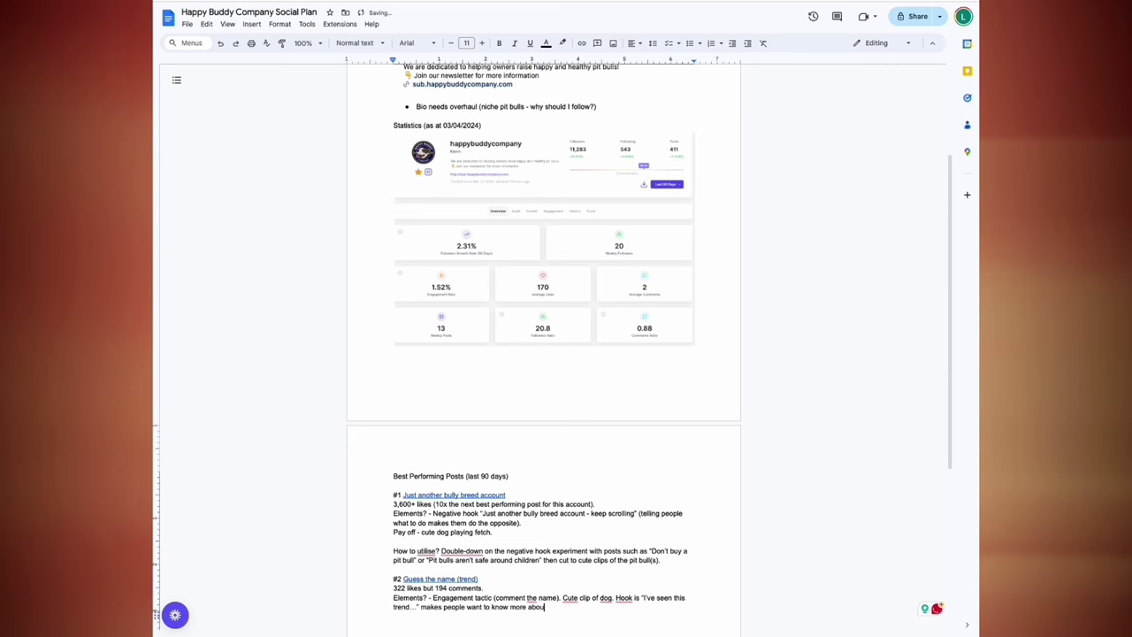
{"action": "type", "text": "t the trend."}
{"action": "key", "text": "Return"}
{"action": "key", "text": "Return"}
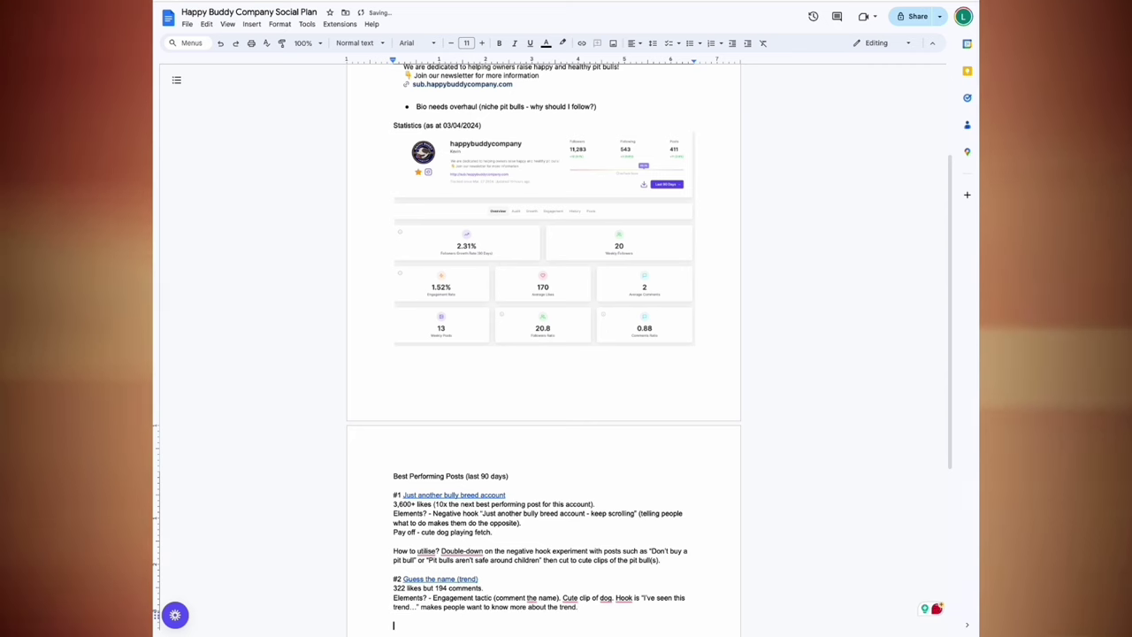
Step: Review the third post on Instagram, add the entry "#3 You think I'm cute?" and link its title to the post
{"action": "type", "text": "#3"}
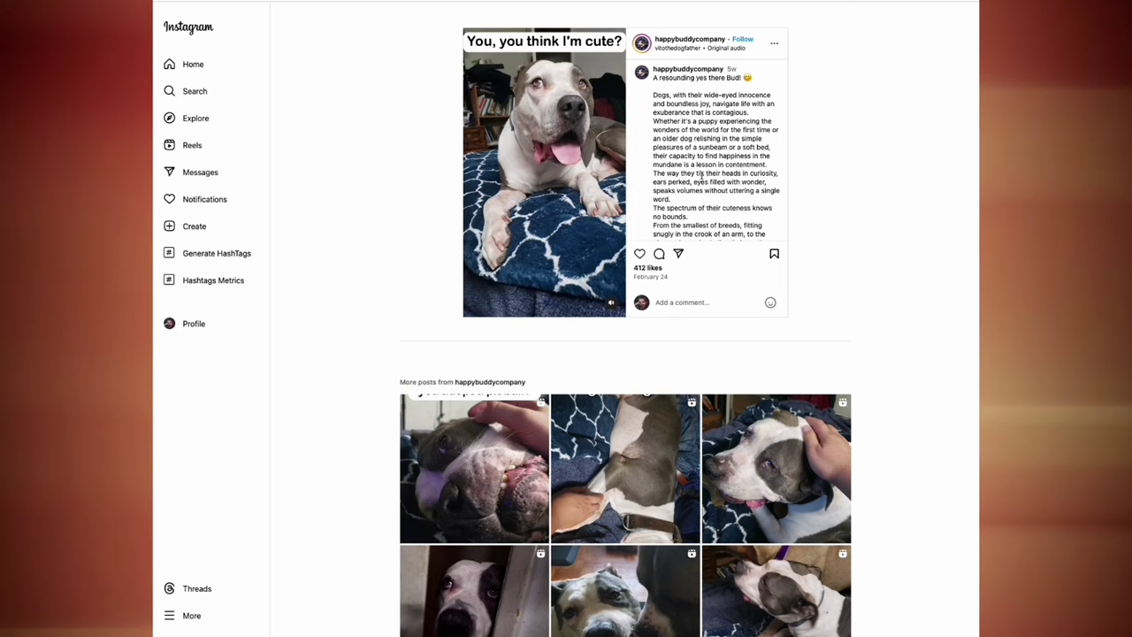
{"action": "scroll", "coordinate": [702, 175], "scroll_direction": "down", "scroll_amount": 5}
{"action": "scroll", "coordinate": [702, 175], "scroll_direction": "down", "scroll_amount": 1}
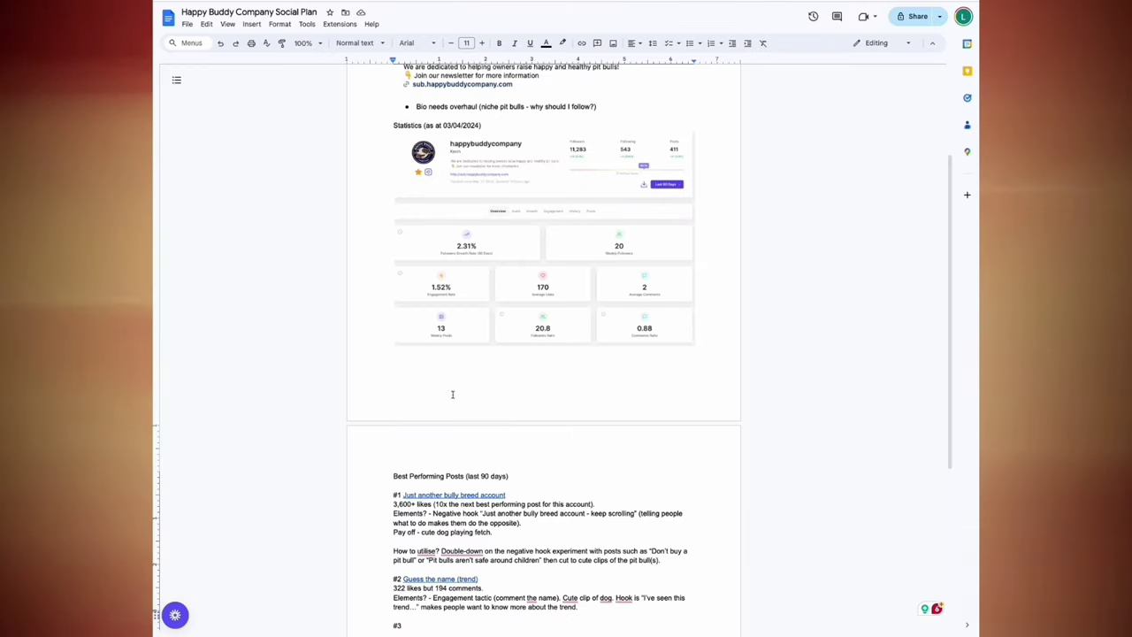
{"action": "scroll", "coordinate": [447, 484], "scroll_direction": "down", "scroll_amount": 3}
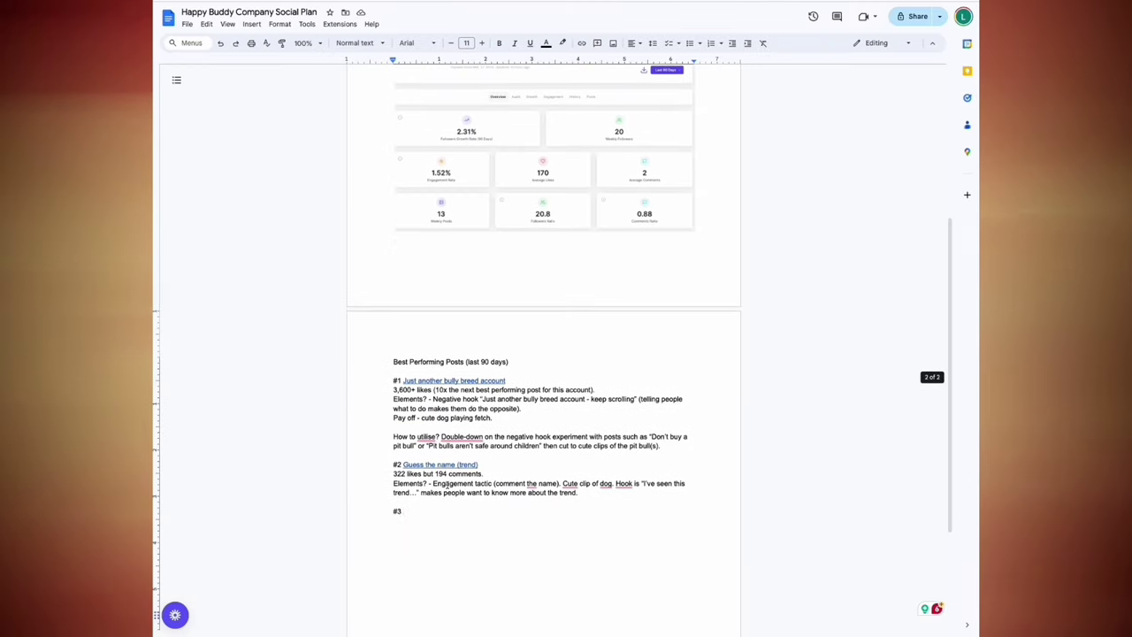
{"action": "type", "text": "cute?"}
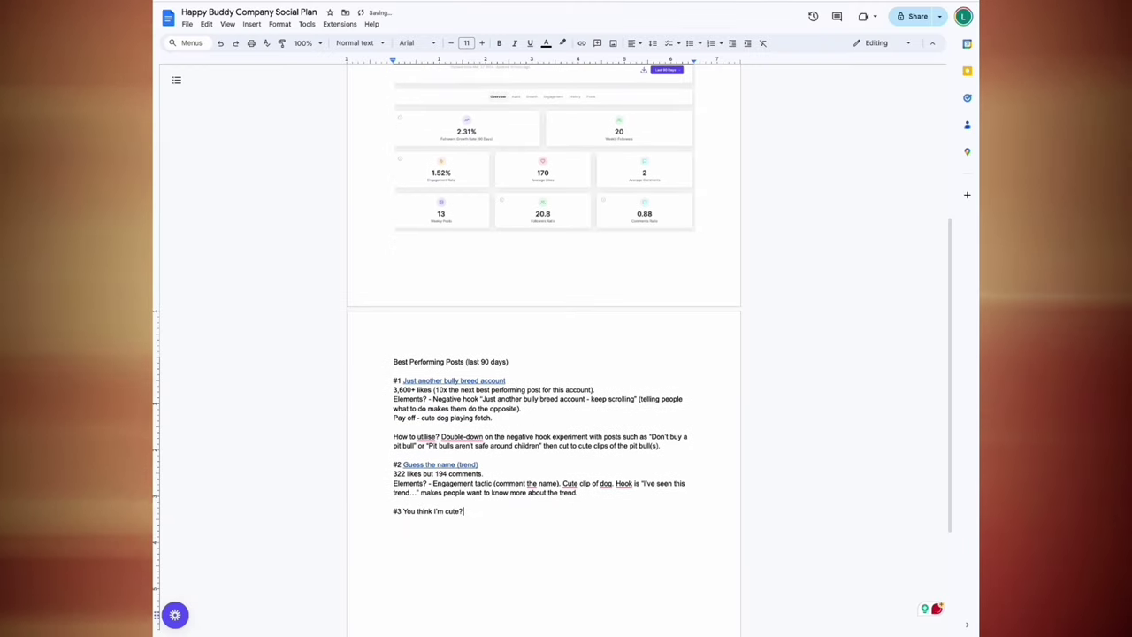
{"action": "left_click_drag", "start_coordinate": [463, 511], "coordinate": [403, 511]}
{"action": "right_click", "coordinate": [412, 512]}
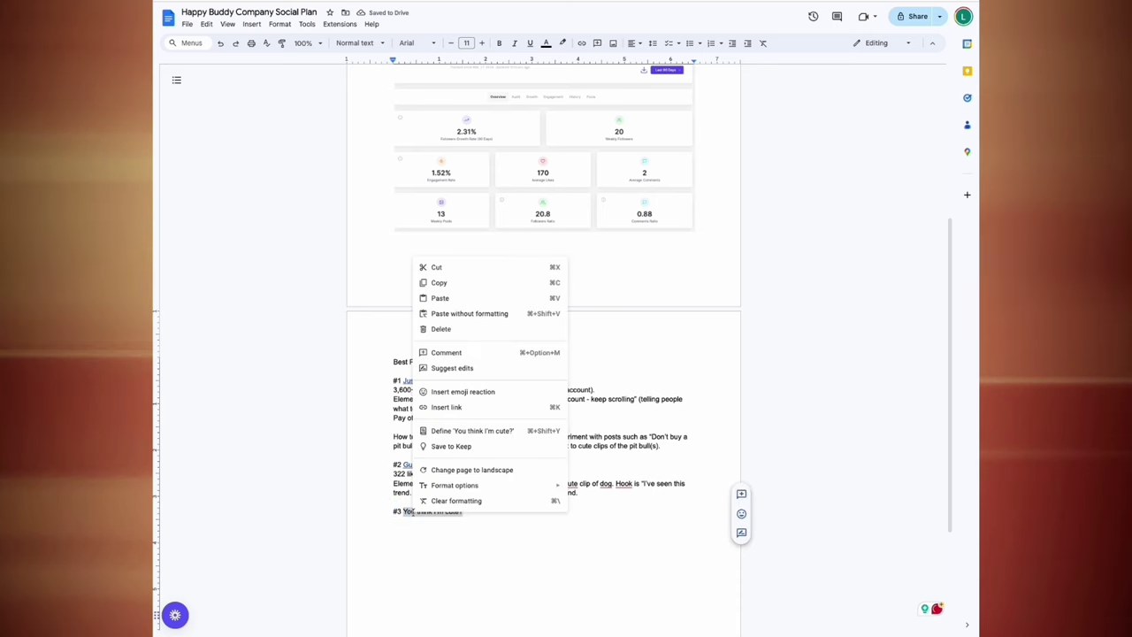
{"action": "left_click", "coordinate": [450, 409]}
{"action": "key", "text": "super+v"}
{"action": "key", "text": "Return"}
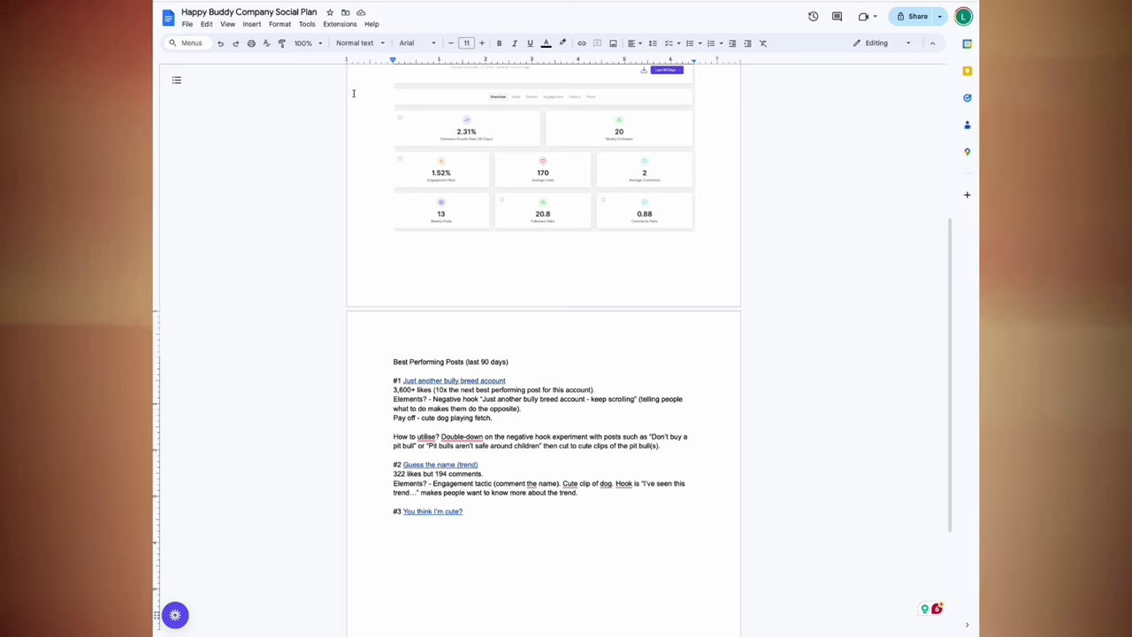
Step: Below the #3 title add the lines "413 likes/48 comments" and "Hook = kid voice asking if cute"
{"action": "key", "text": "Return"}
{"action": "type", "text": "413 likes/ 48 com"}
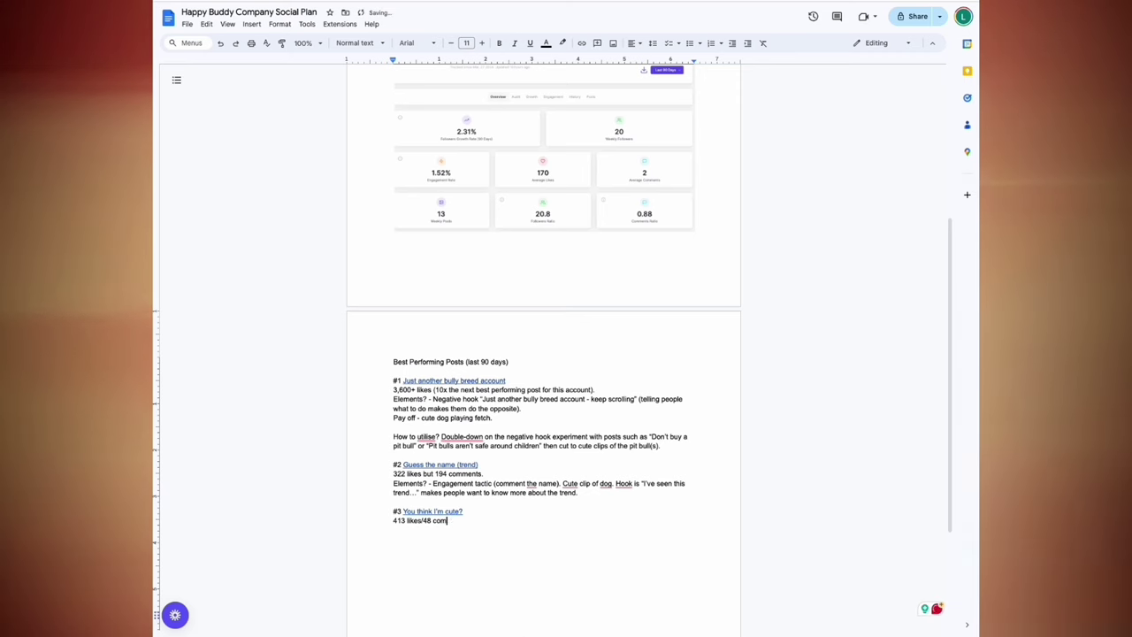
{"action": "type", "text": "ments"}
{"action": "key", "text": "Return"}
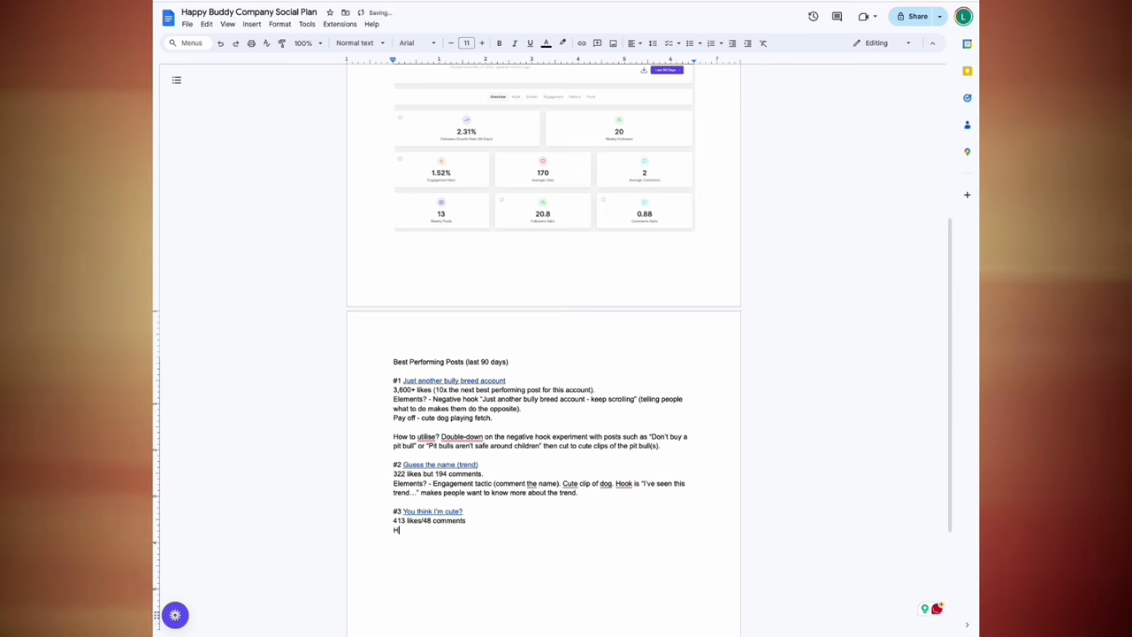
{"action": "type", "text": "Hook = kid voice asking if cute"}
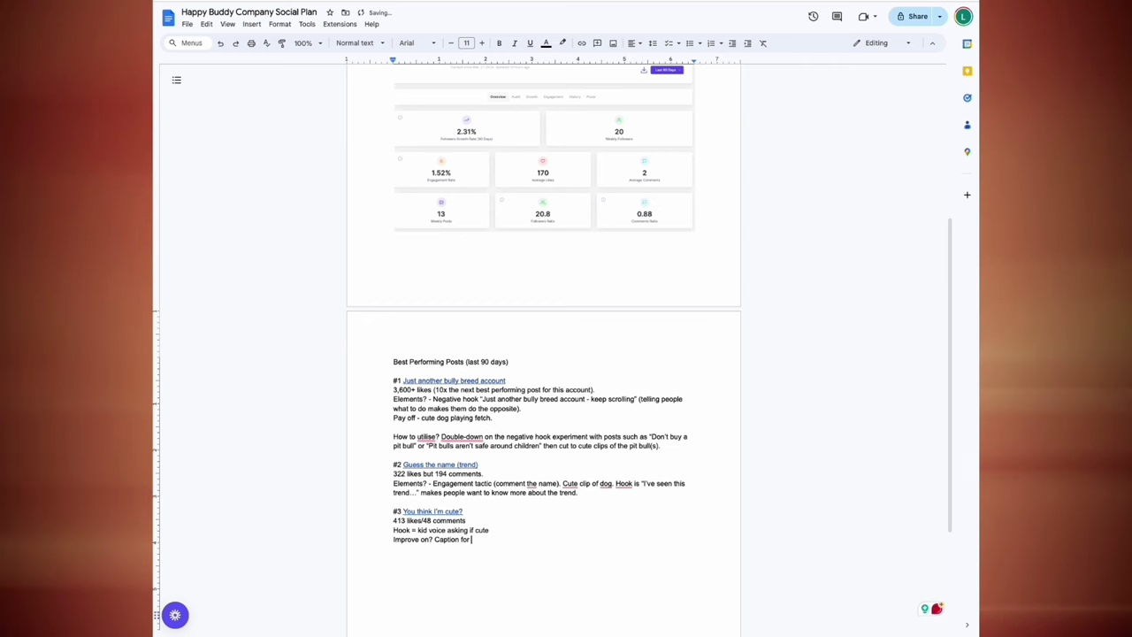
Step: Finish the #3 "Improve on?" notes: "do you think I'm cute" caption appears at 2nd second, redo with kid voice and immediate caption, film outdoors (this reel is on a bed)
{"action": "type", "text": "u think I'm cute\" doesn't"}
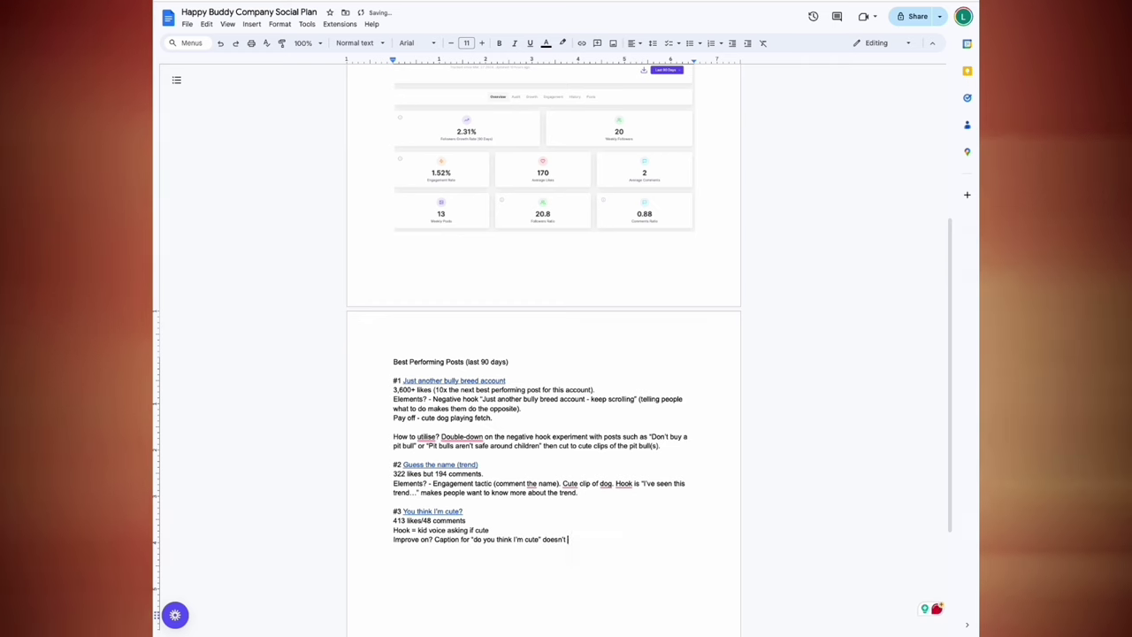
{"action": "type", "text": " pop up until 2nd second. Sug"}
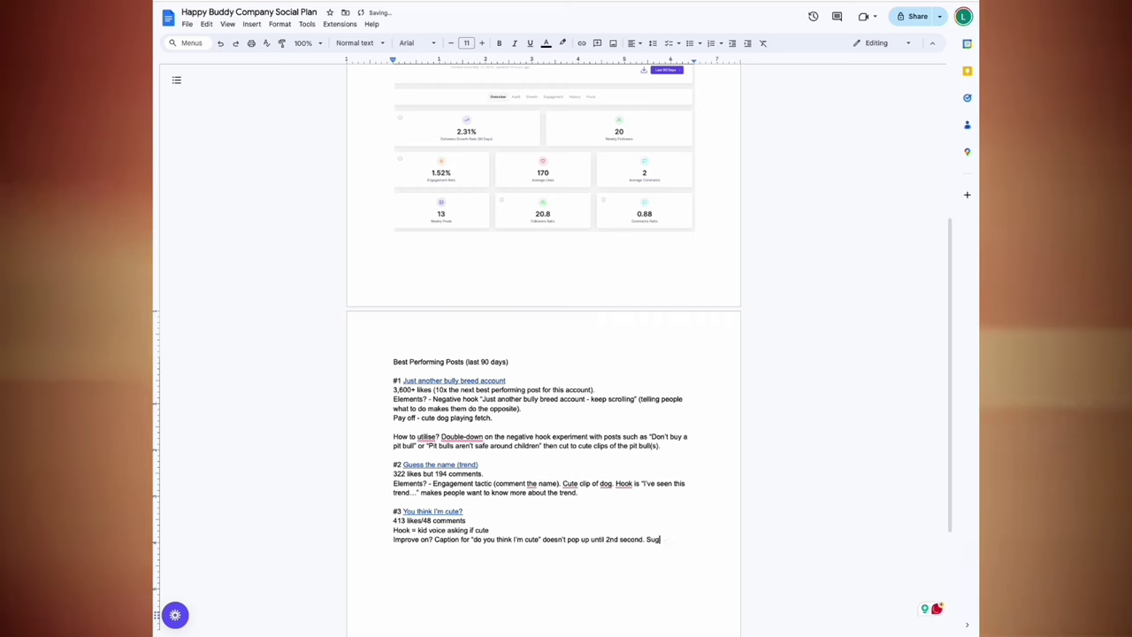
{"action": "type", "text": "gest doing another reel like this "}
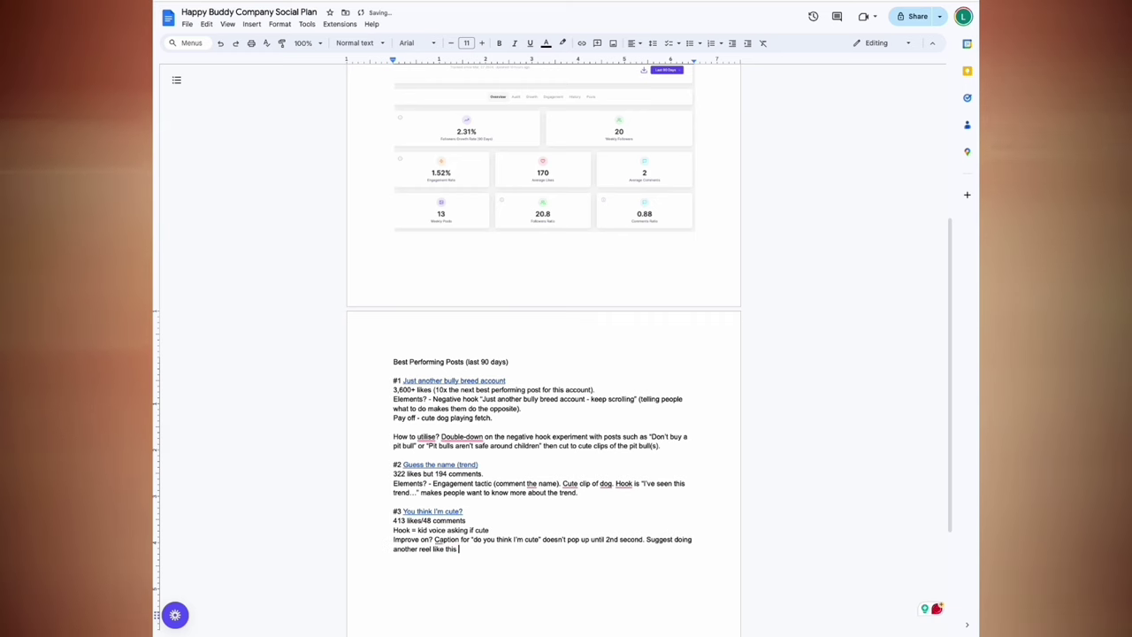
{"action": "type", "text": "using the kid v"}
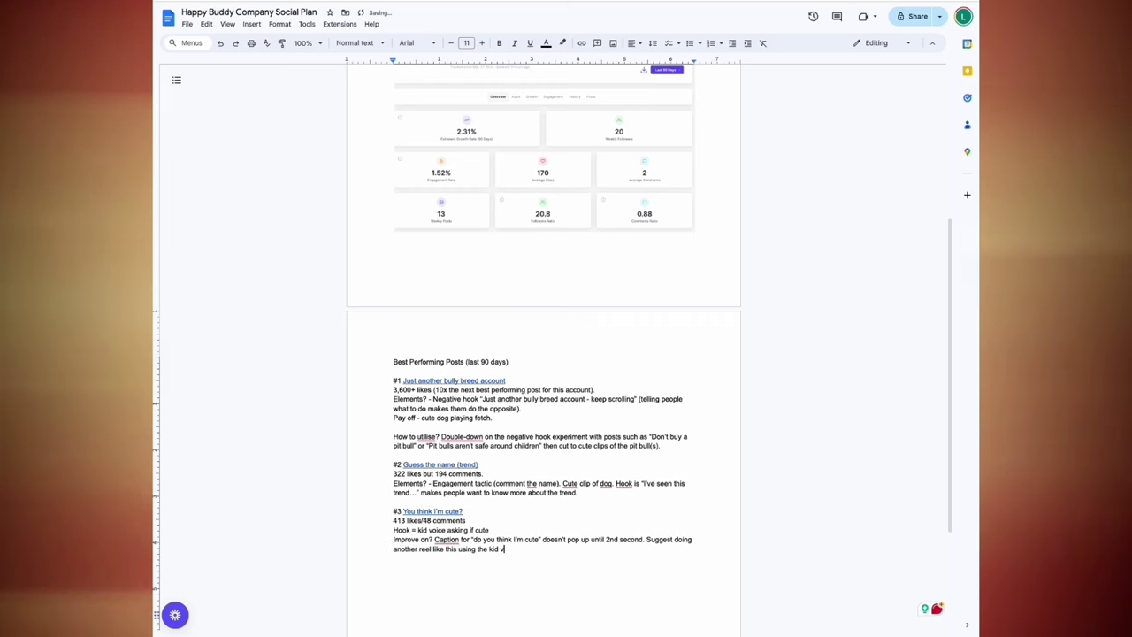
{"action": "type", "text": "oice but with the caption straight away."}
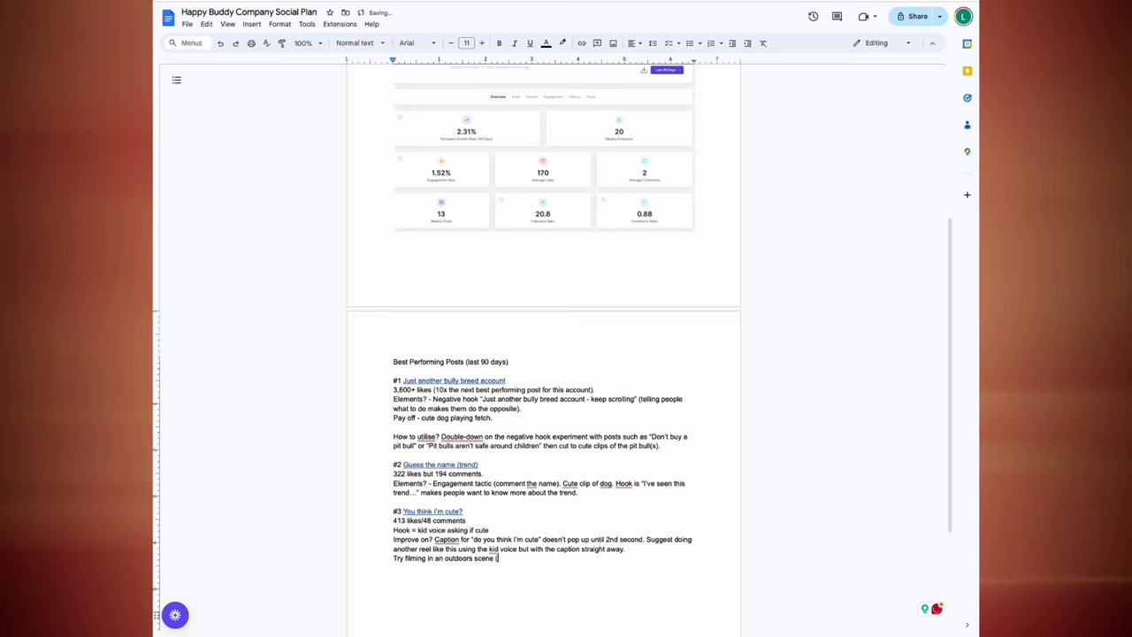
{"action": "type", "text": "bed)."}
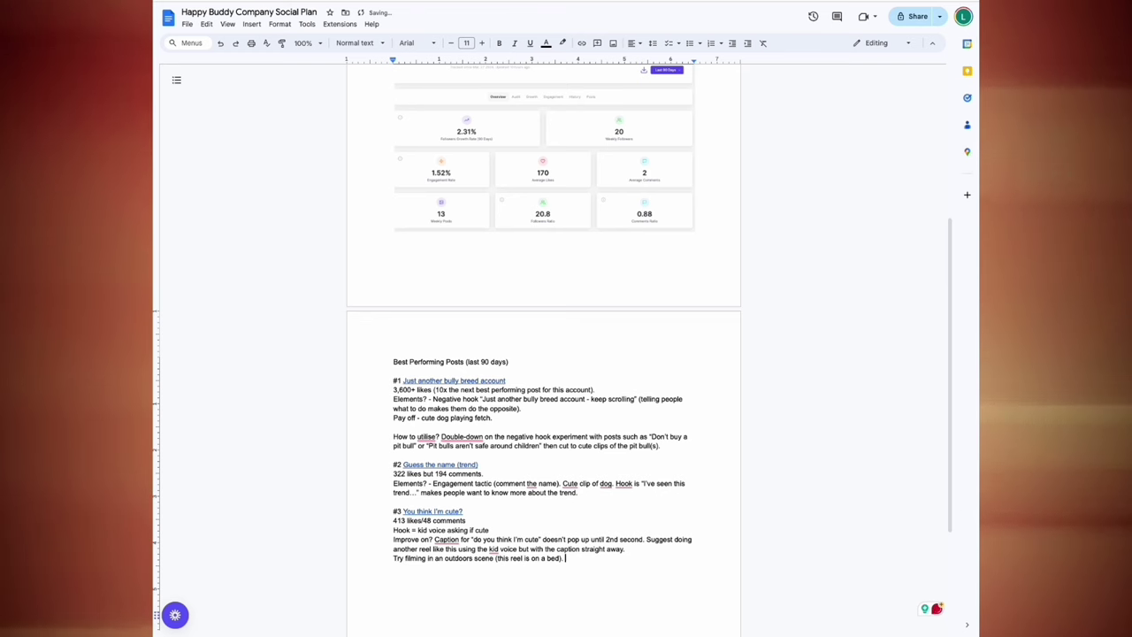
{"action": "key", "text": "Return"}
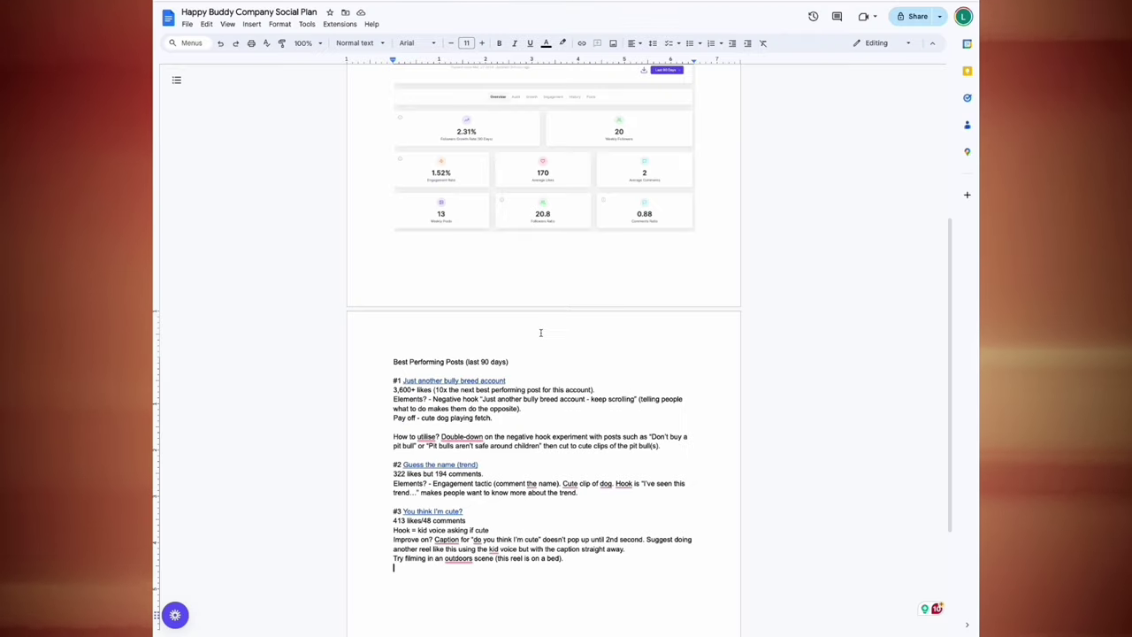
Step: Add the entry "#4 Don't get pit bulls they're dangerous" and link its title to the post
{"action": "type", "text": "#4 Don't get pit bulls they're d"}
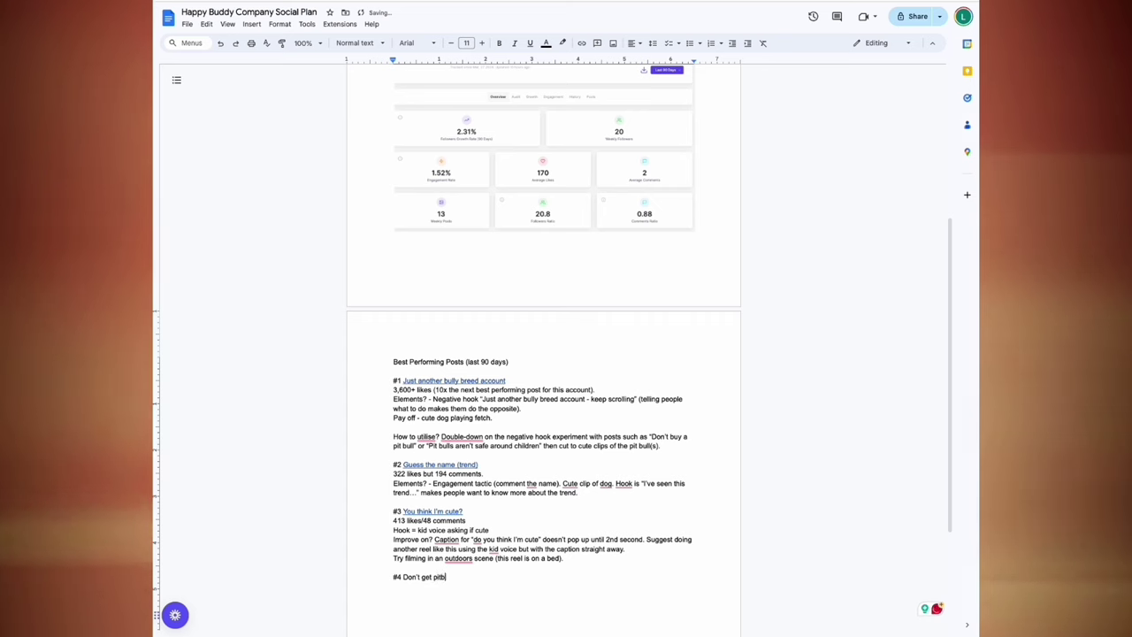
{"action": "type", "text": "angerous"}
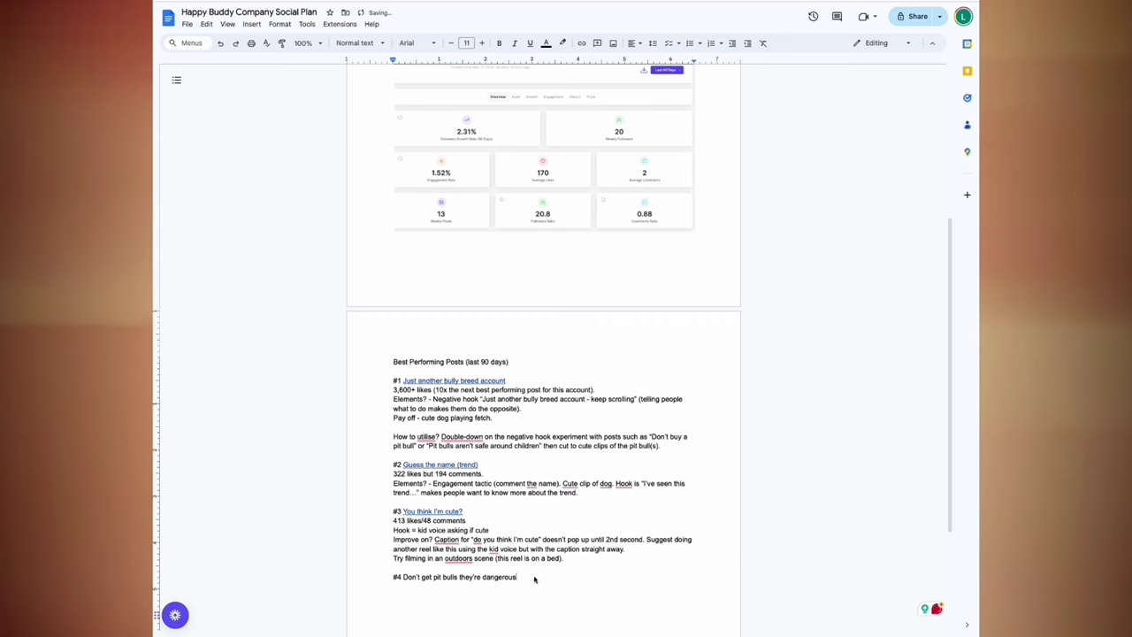
{"action": "left_click_drag", "start_coordinate": [530, 578], "coordinate": [403, 576]}
{"action": "right_click", "coordinate": [412, 575]}
{"action": "left_click", "coordinate": [444, 470]}
{"action": "key", "text": "super+v"}
Step: Below the #4 title add the lines "360 likes/7 comments" and "Hook - negative hook (which i suspected would do well)."
{"action": "key", "text": "Return"}
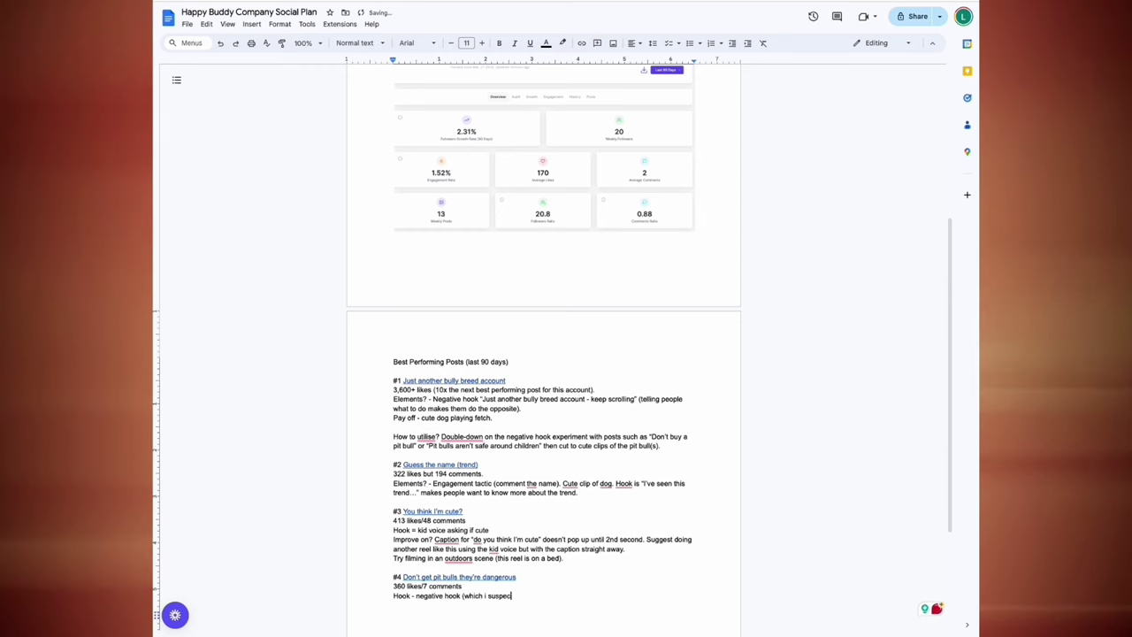
{"action": "type", "text": "do well)."}
{"action": "key", "text": "Return"}
{"action": "type", "text": "Problem"}
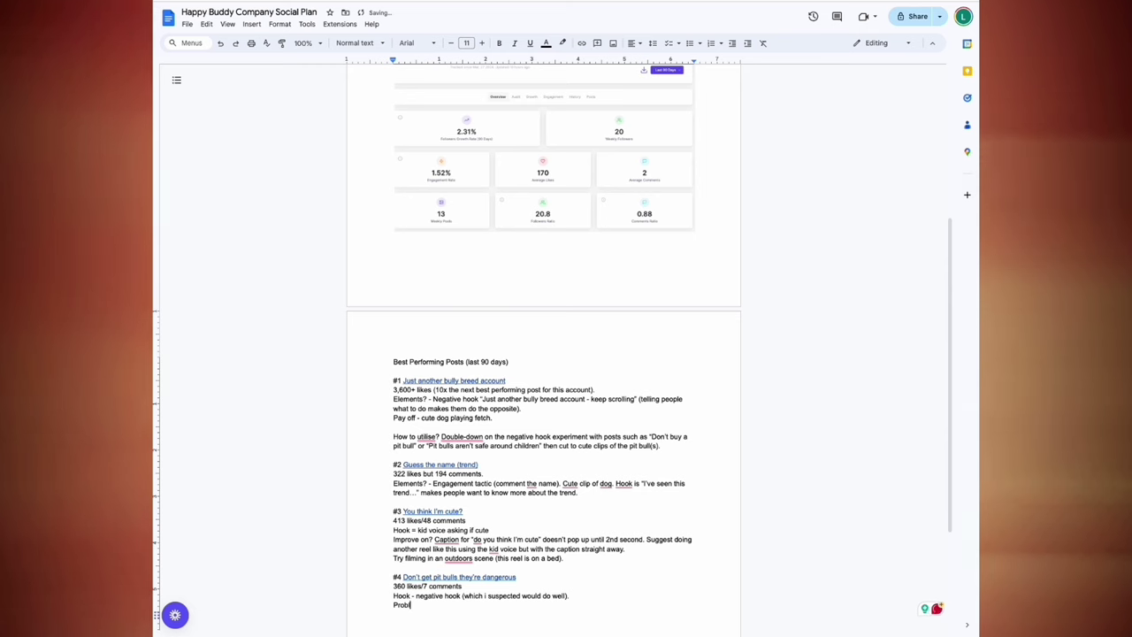
{"action": "key", "text": "BackSpace"}
{"action": "key", "text": "BackSpace"}
{"action": "key", "text": "BackSpace"}
{"action": "key", "text": "BackSpace"}
{"action": "key", "text": "BackSpace"}
{"action": "key", "text": "BackSpace"}
{"action": "key", "text": "BackSpace"}
Step: Under #4 add an "Improve on?" note that the trending audio is too happy and should have a dark tone that then switches to happy
{"action": "type", "text": "Improve on"}
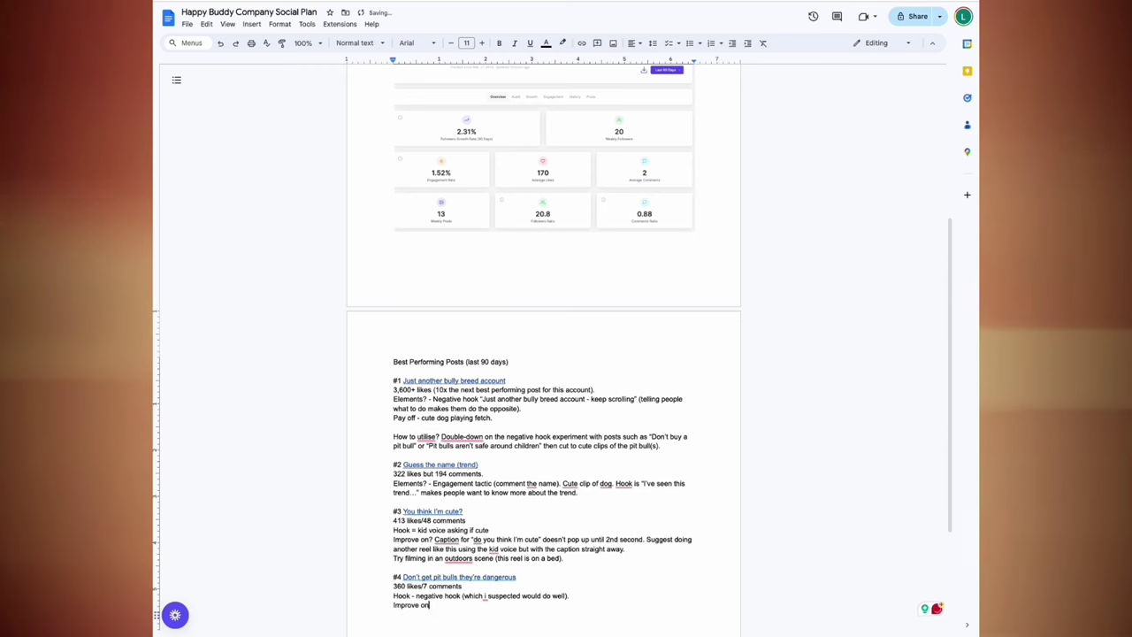
{"action": "type", "text": "? Audio is "}
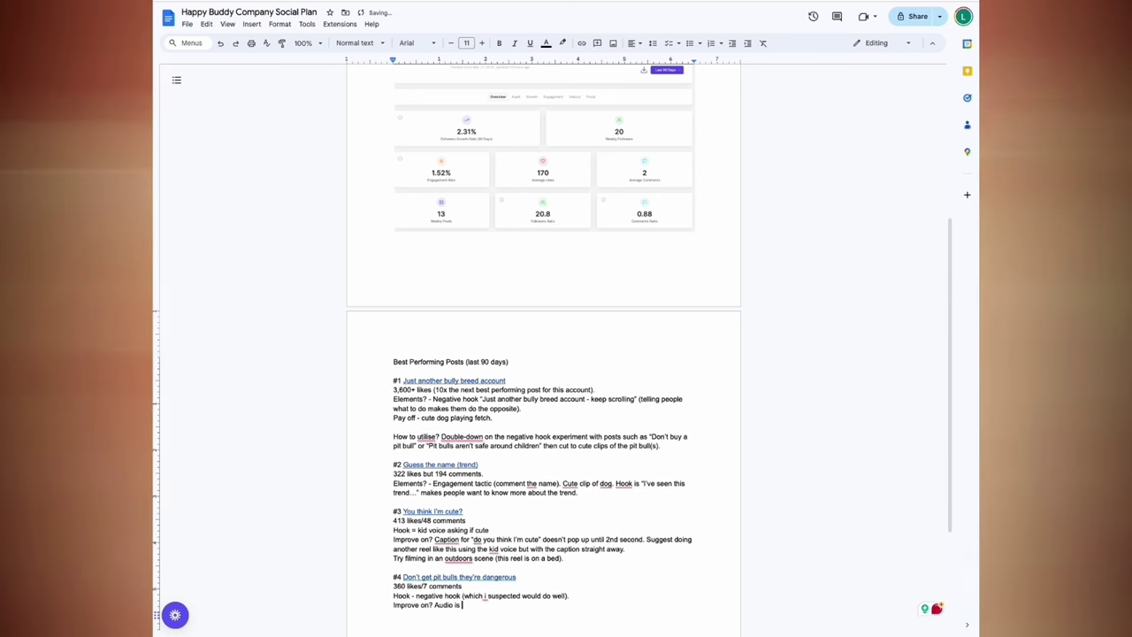
{"action": "type", "text": "trending but "}
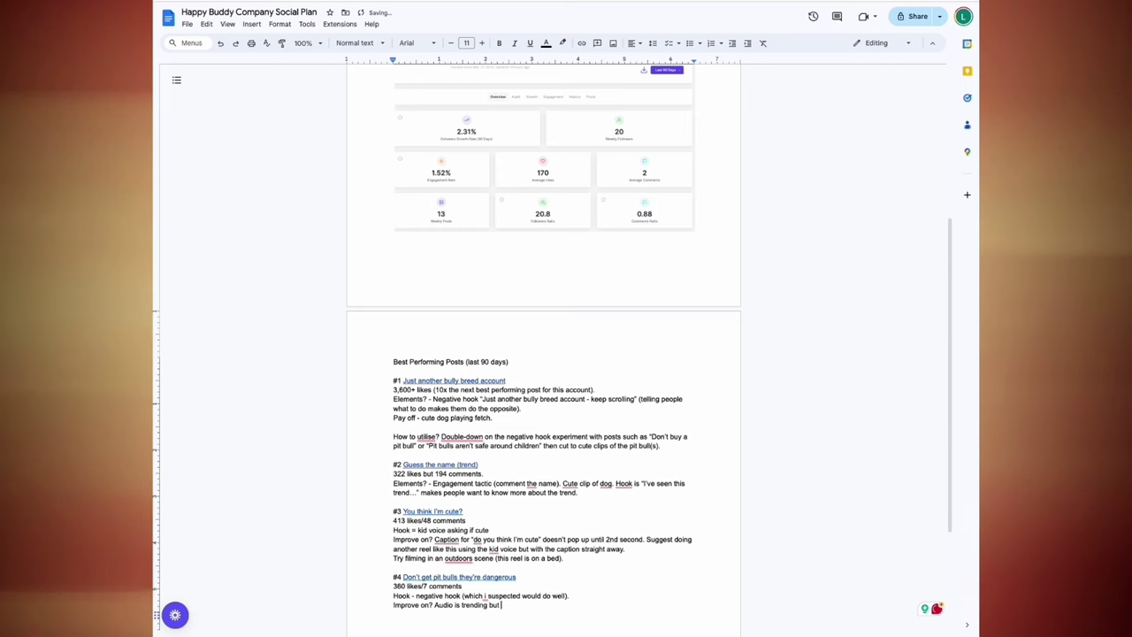
{"action": "type", "text": "it's the wrong tone. It's too happy. Should be something with a dark tone to it that then switches to happy."}
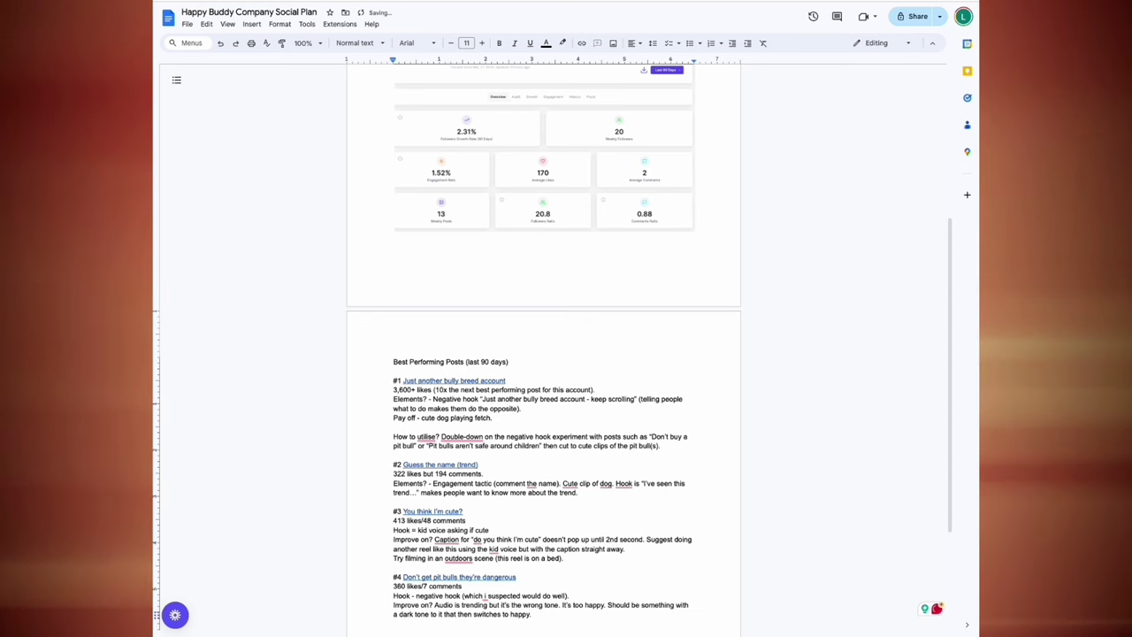
Step: Add a #4 note: clips of "the pit bulls" too slow, 3 long cuts; beat-cut and get 8-10 cuts of the dogs doing cut things
{"action": "key", "text": "Return"}
{"action": "type", "text": "Clips of \"I"}
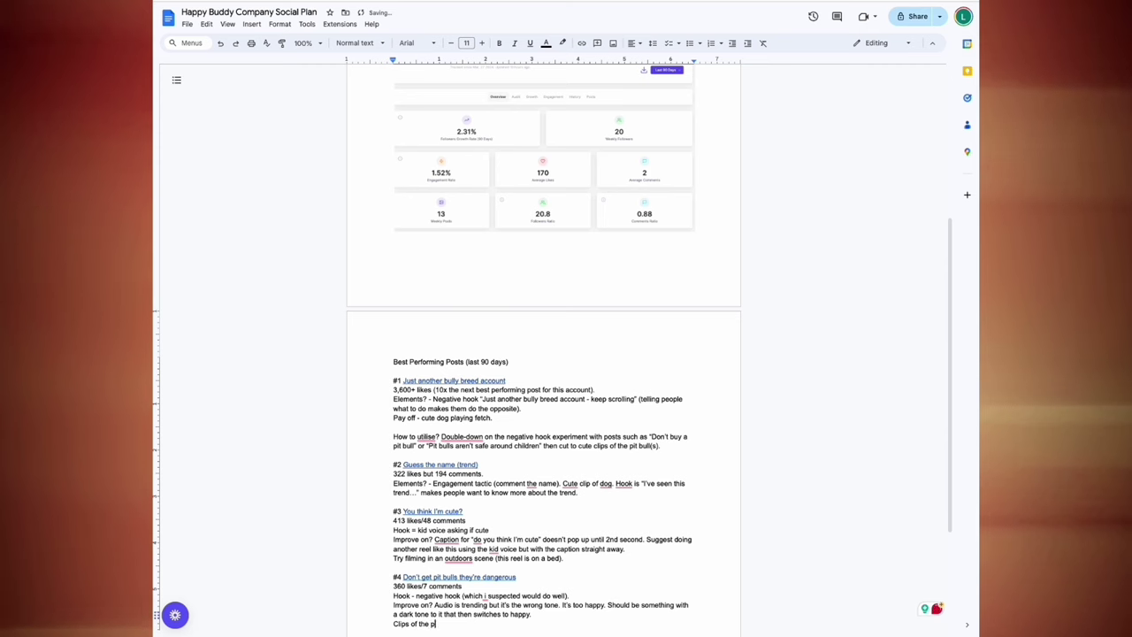
{"action": "type", "text": "he pit bulls\" is too slow. "}
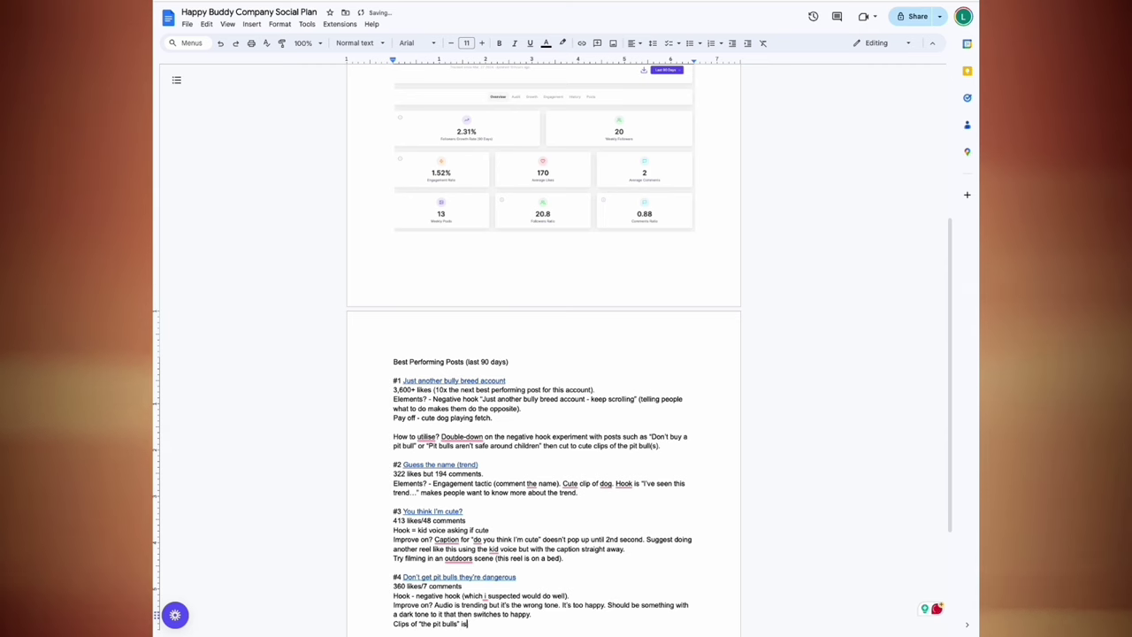
{"action": "type", "text": "3 long cuts. "}
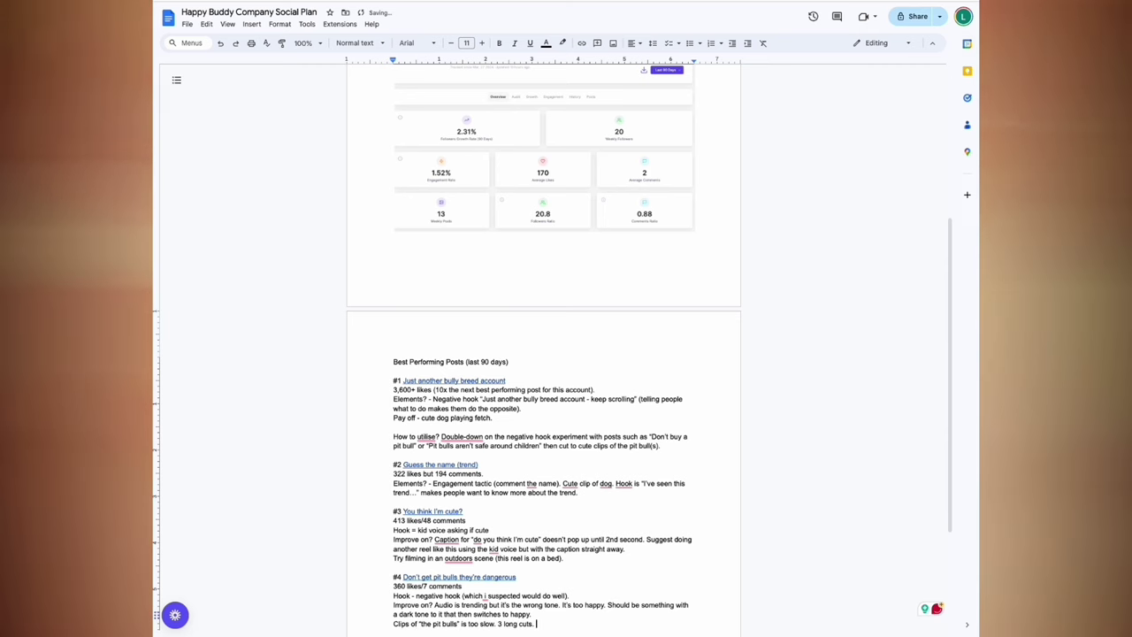
{"action": "type", "text": "B"}
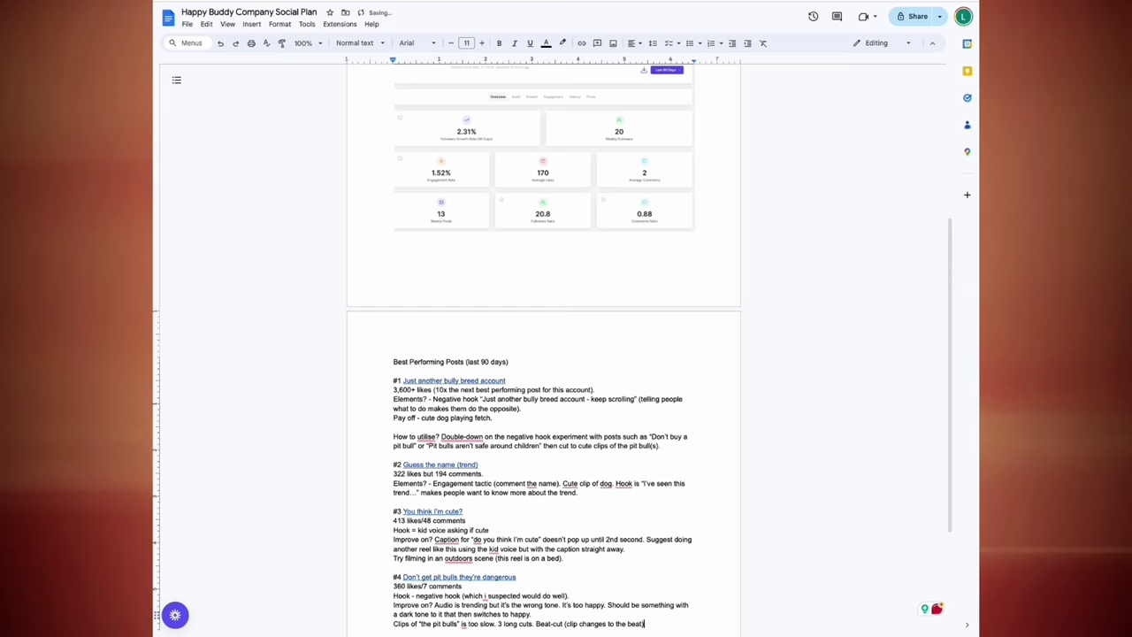
{"action": "type", "text": "8-10 "}
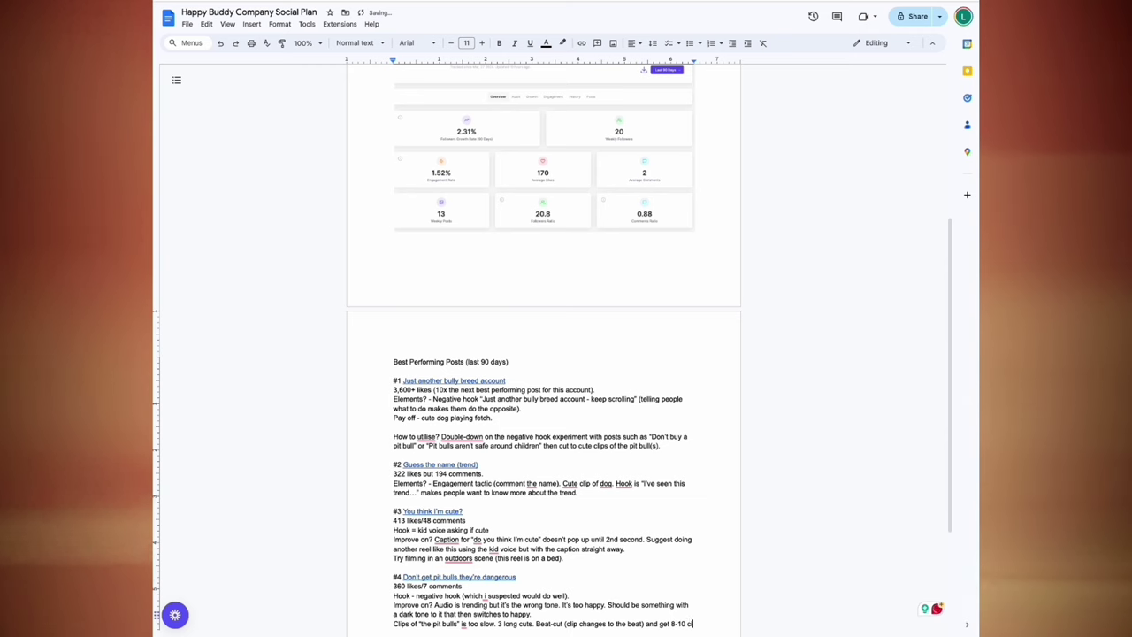
{"action": "type", "text": "cuts "}
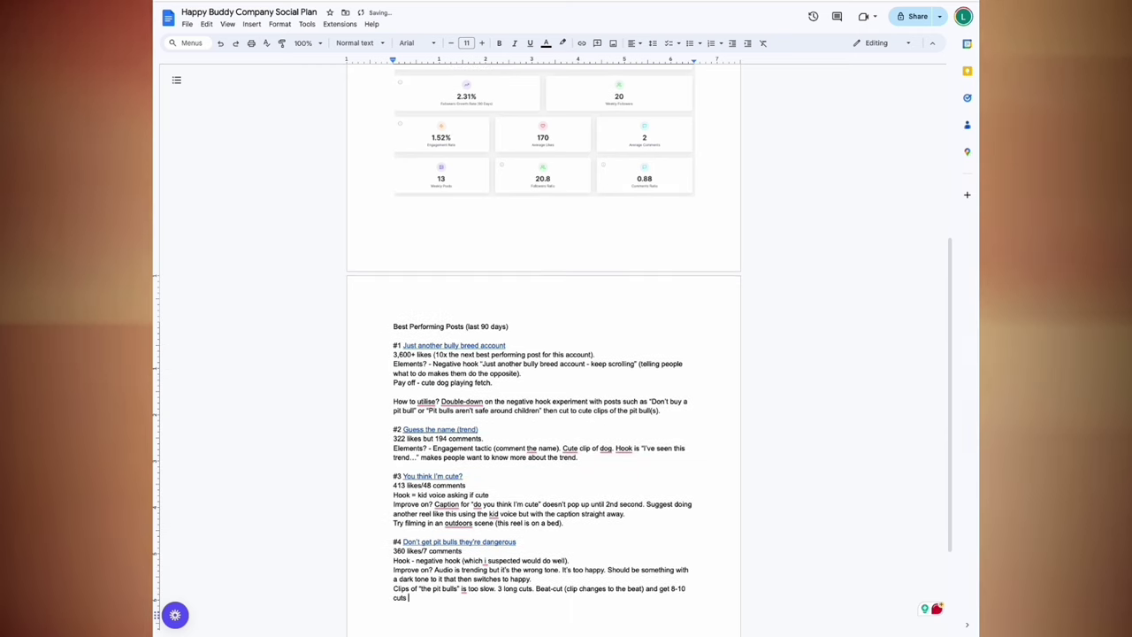
{"action": "type", "text": "of the dogs doing "}
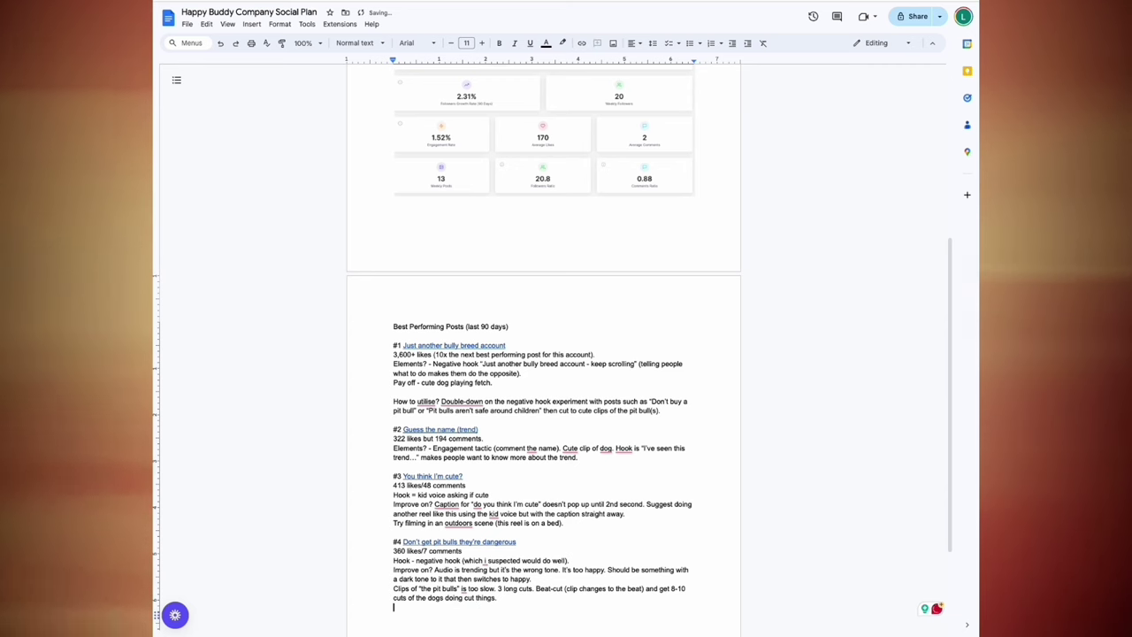
{"action": "type", "text": "cut things."}
Step: End the #4 notes with the line "Easiest way to do this is REELS for IG on The Apple Store."
{"action": "key", "text": "Return"}
{"action": "type", "text": "Easiest way to do this is REELS for IG on The App"}
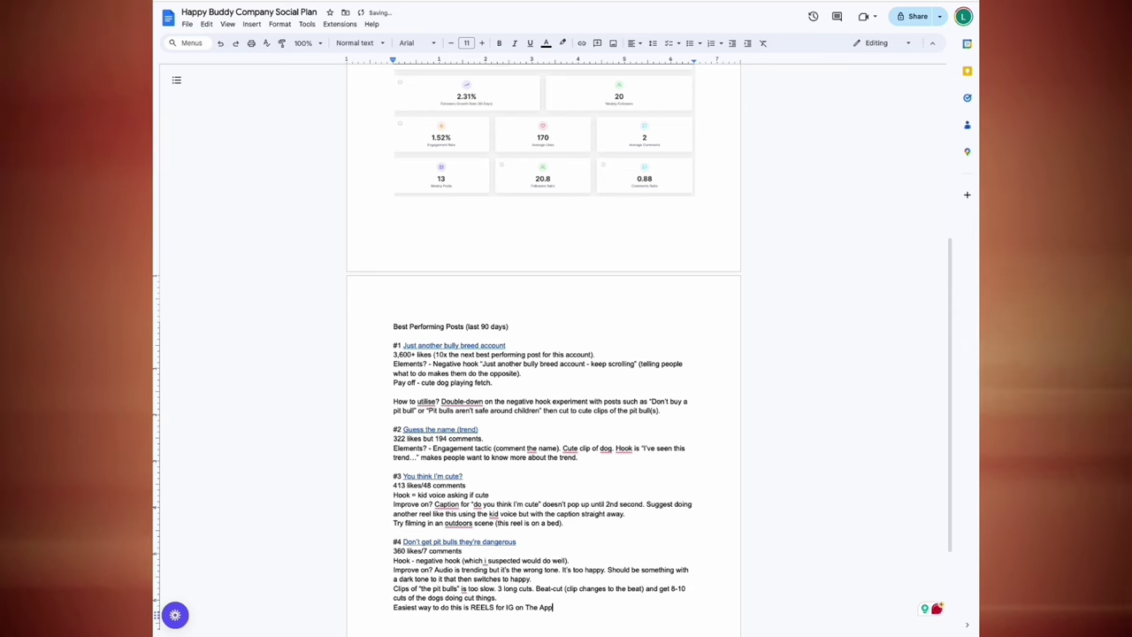
{"action": "type", "text": "tore."}
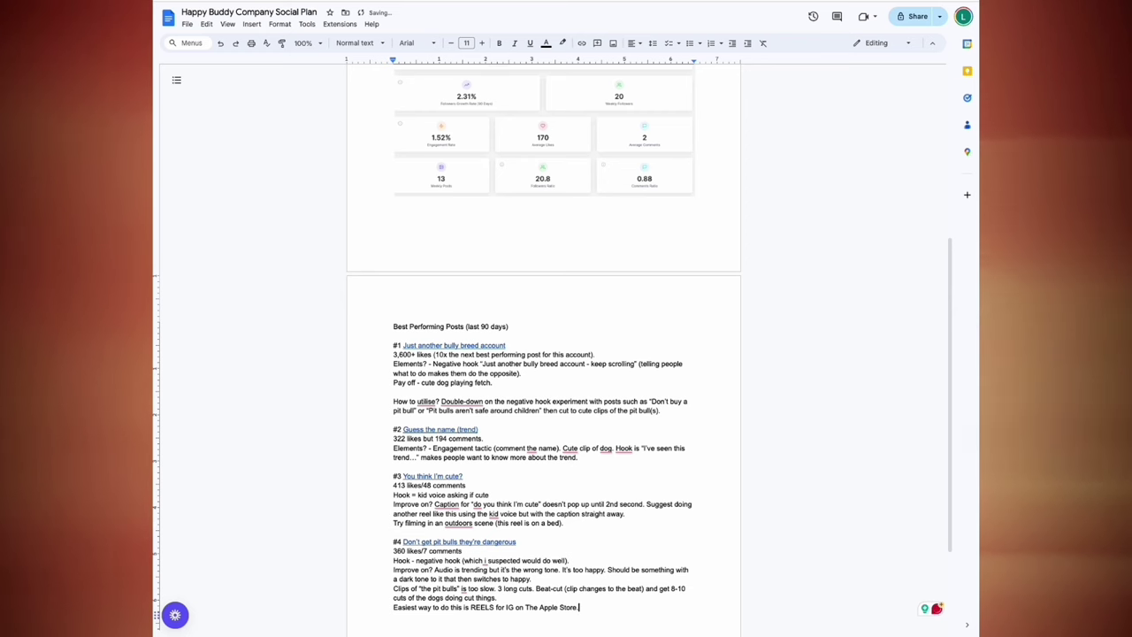
{"action": "scroll", "coordinate": [543, 354], "scroll_direction": "down", "scroll_amount": 2}
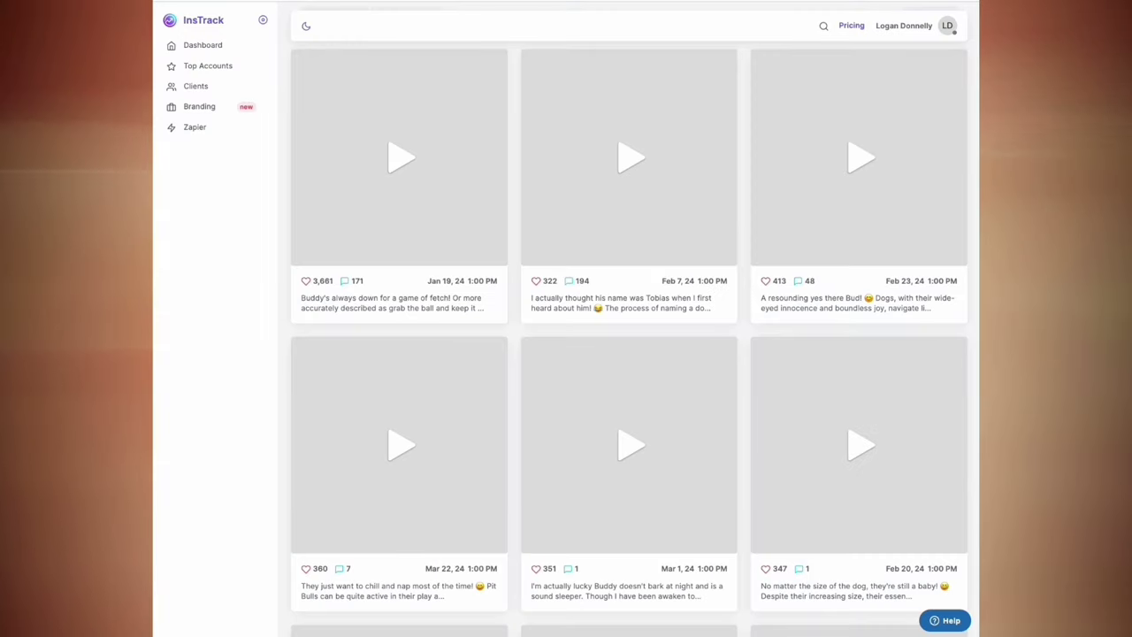
Step: Switch to the InsTrack dashboard and remove happybuddycompany from the tracked accounts
{"action": "left_click", "coordinate": [207, 47]}
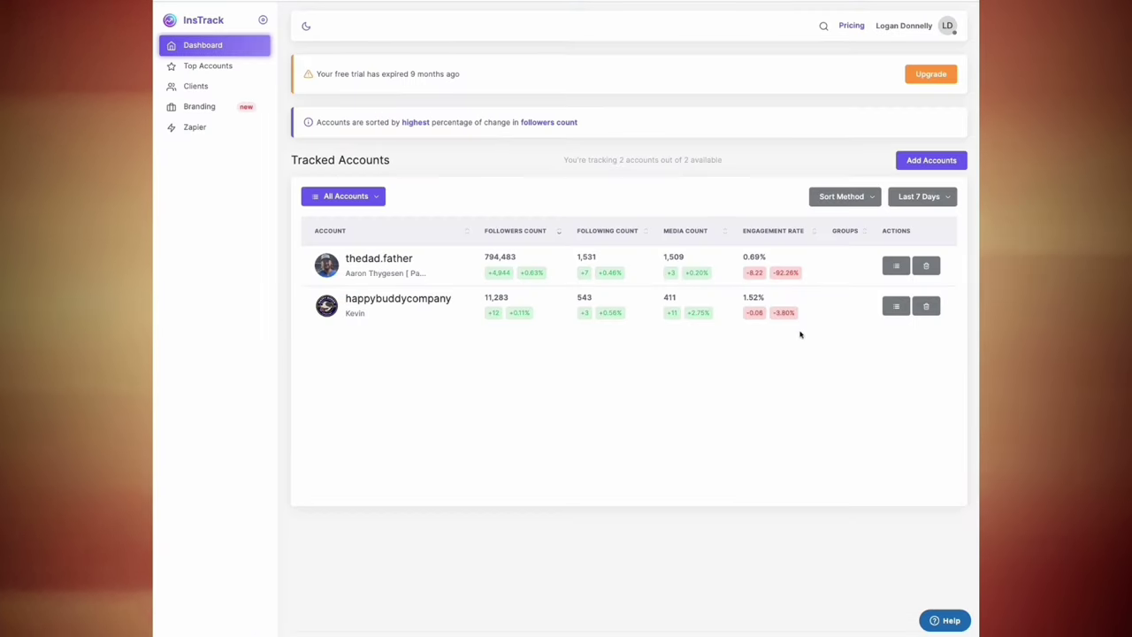
{"action": "left_click", "coordinate": [925, 307]}
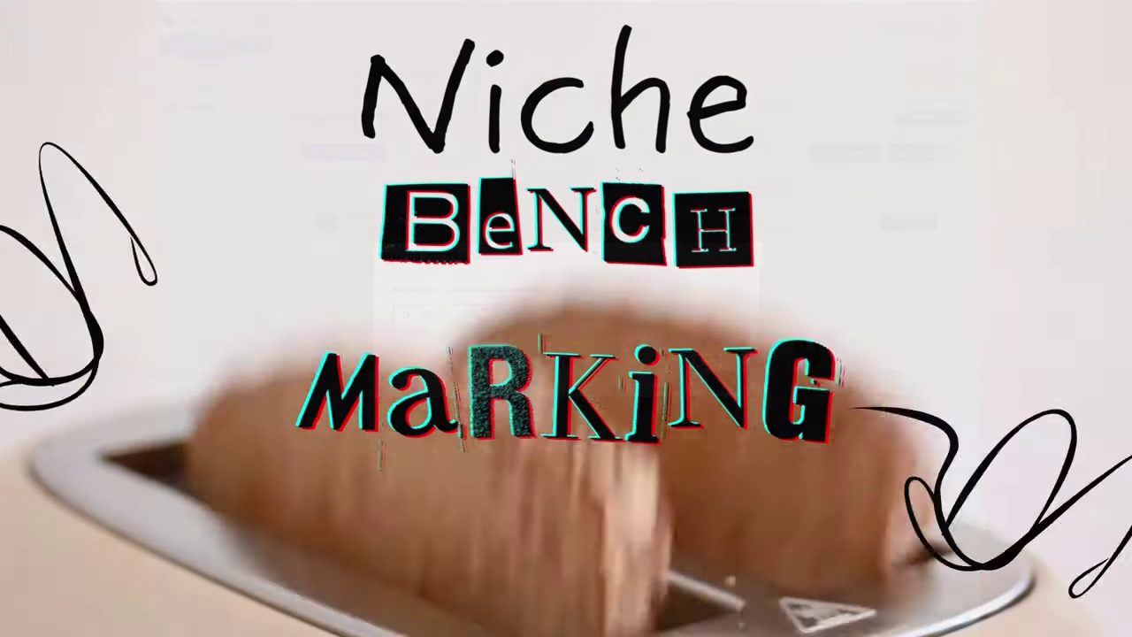
{"action": "type", "text": "shebathestaffy"}
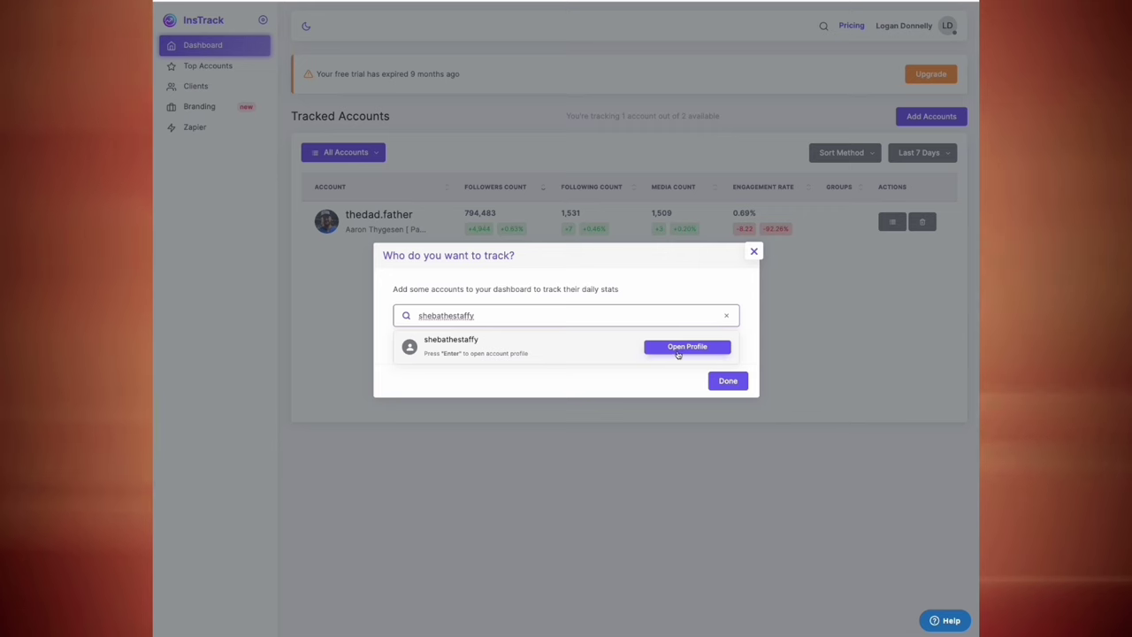
{"action": "left_click", "coordinate": [681, 350]}
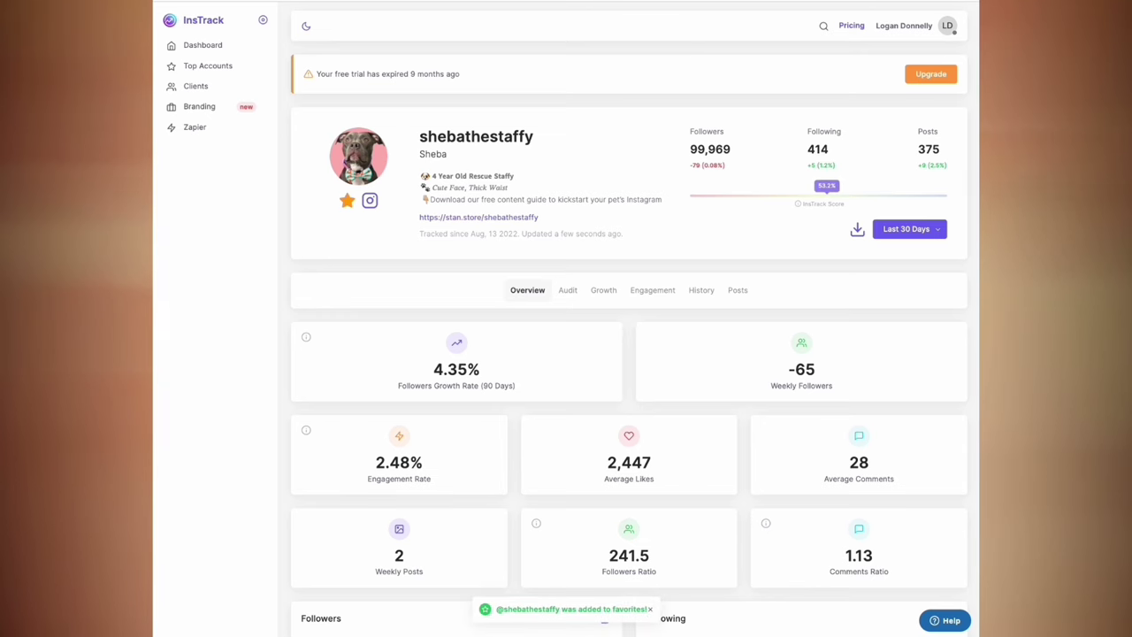
{"action": "left_click", "coordinate": [909, 228]}
{"action": "left_click", "coordinate": [677, 312]}
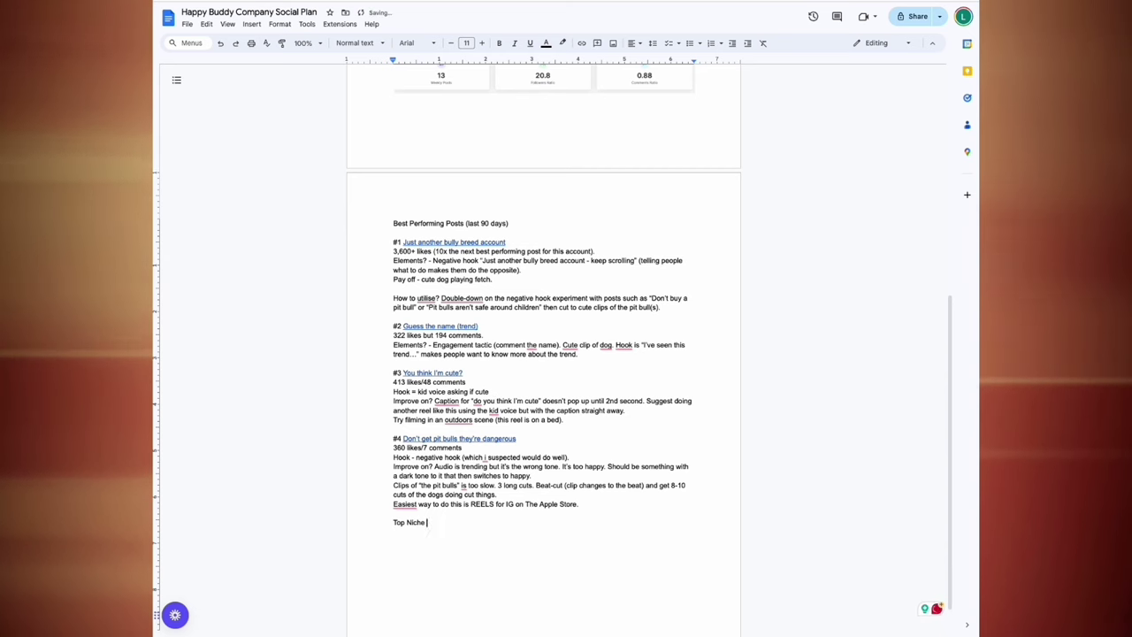
Step: In the social plan document, add the bold heading "Top Niche Performers" with the non-bold entry "Shebathestaffy" on the line below
{"action": "type", "text": "s"}
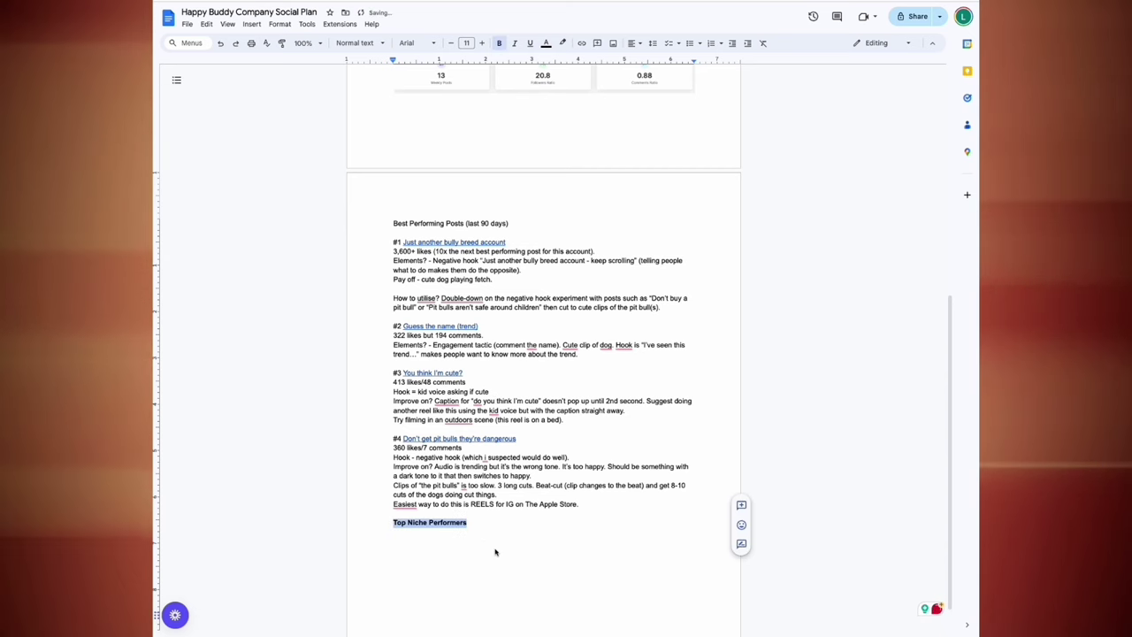
{"action": "key", "text": "Right"}
{"action": "key", "text": "Return"}
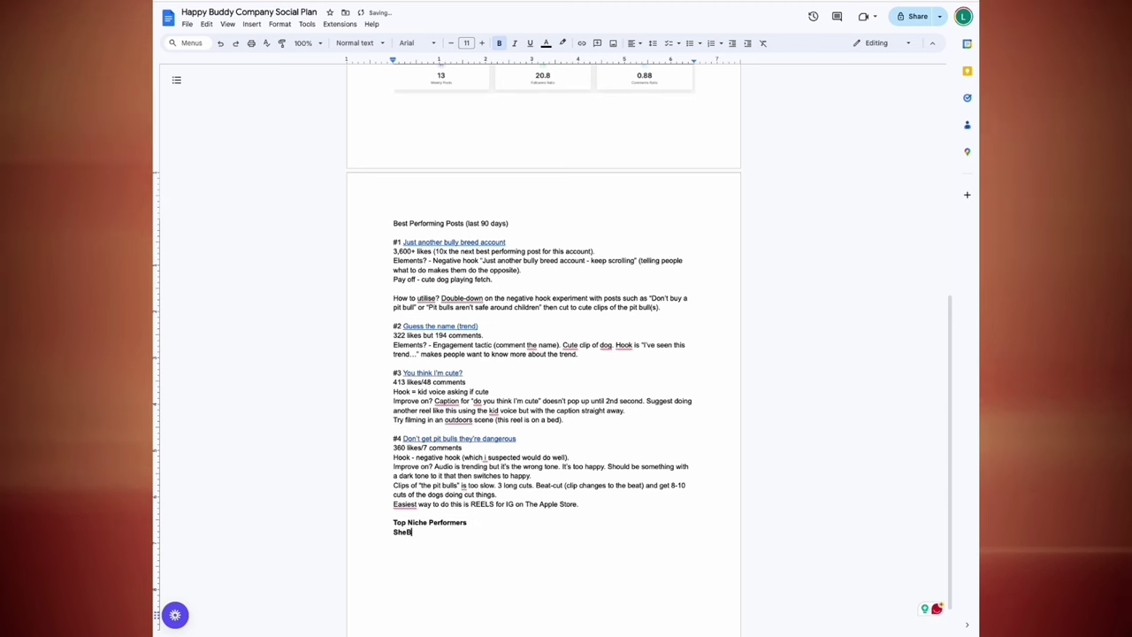
{"action": "type", "text": "Shebathestaffy"}
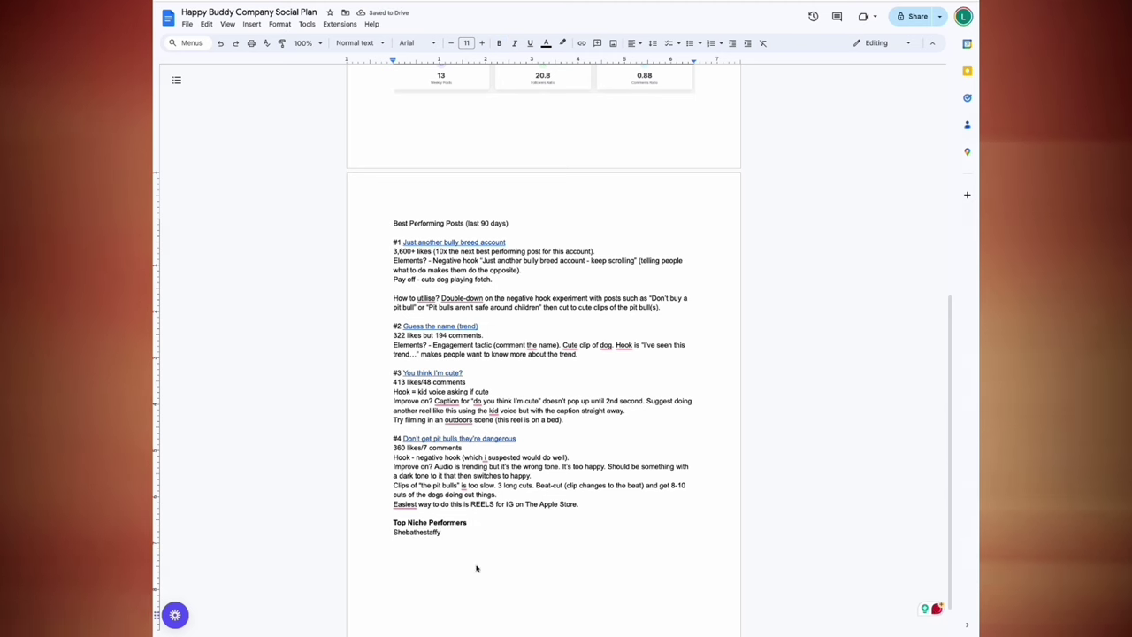
{"action": "left_click_drag", "start_coordinate": [441, 532], "coordinate": [381, 527]}
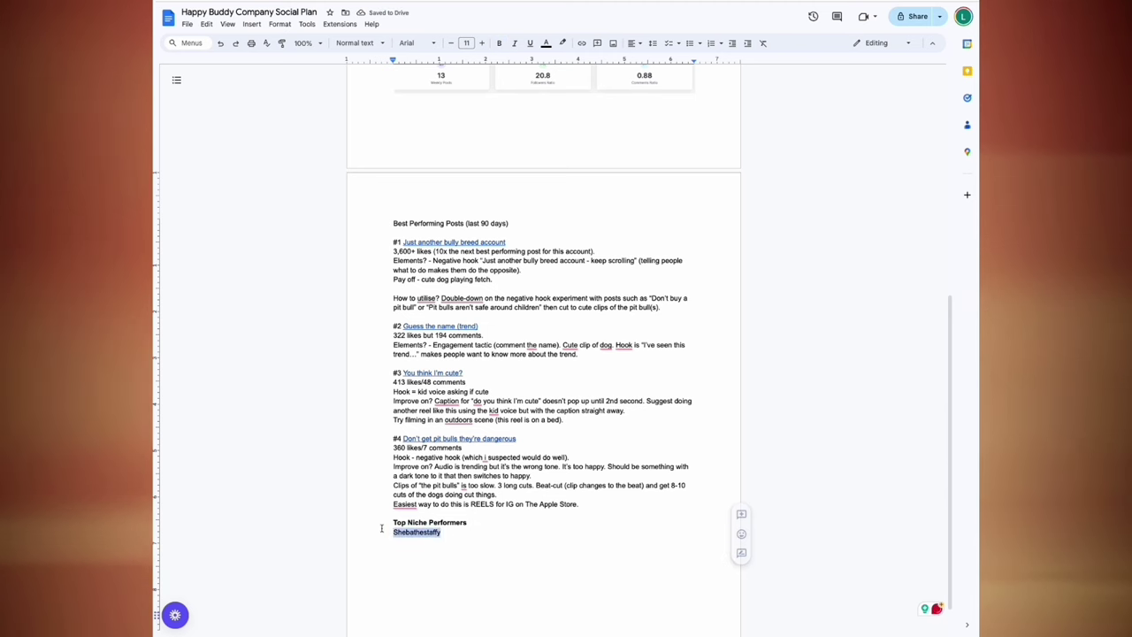
{"action": "left_click", "coordinate": [437, 545]}
{"action": "double_click", "coordinate": [404, 533]}
{"action": "right_click", "coordinate": [404, 533]}
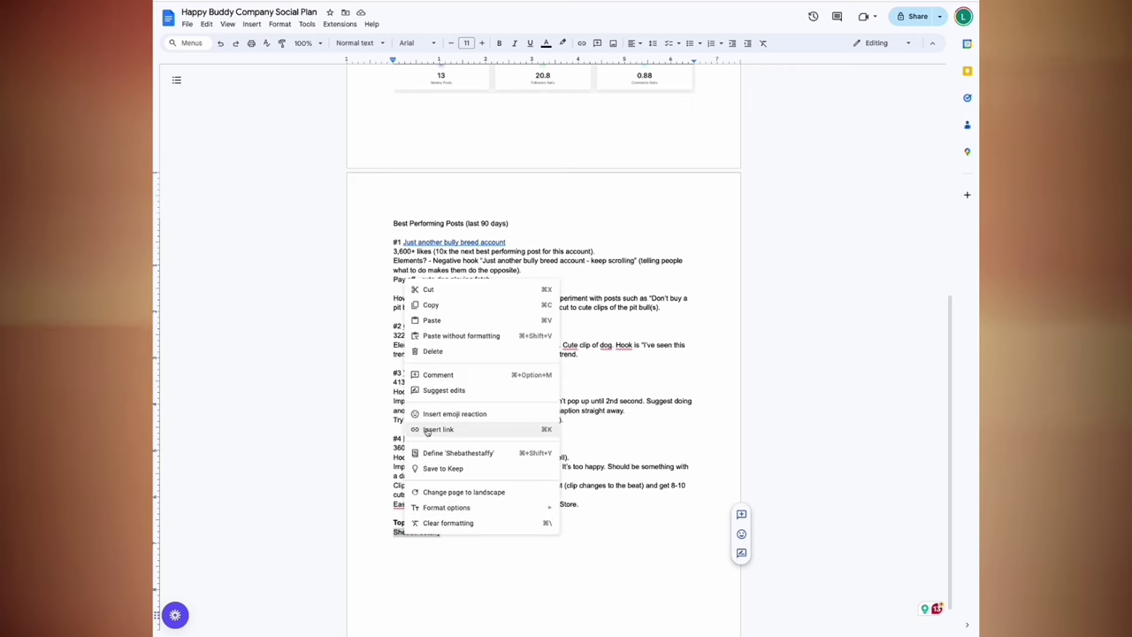
{"action": "left_click", "coordinate": [424, 430]}
{"action": "type", "text": "https://www.instagram.com/shebathestaffy"}
{"action": "key", "text": "Return"}
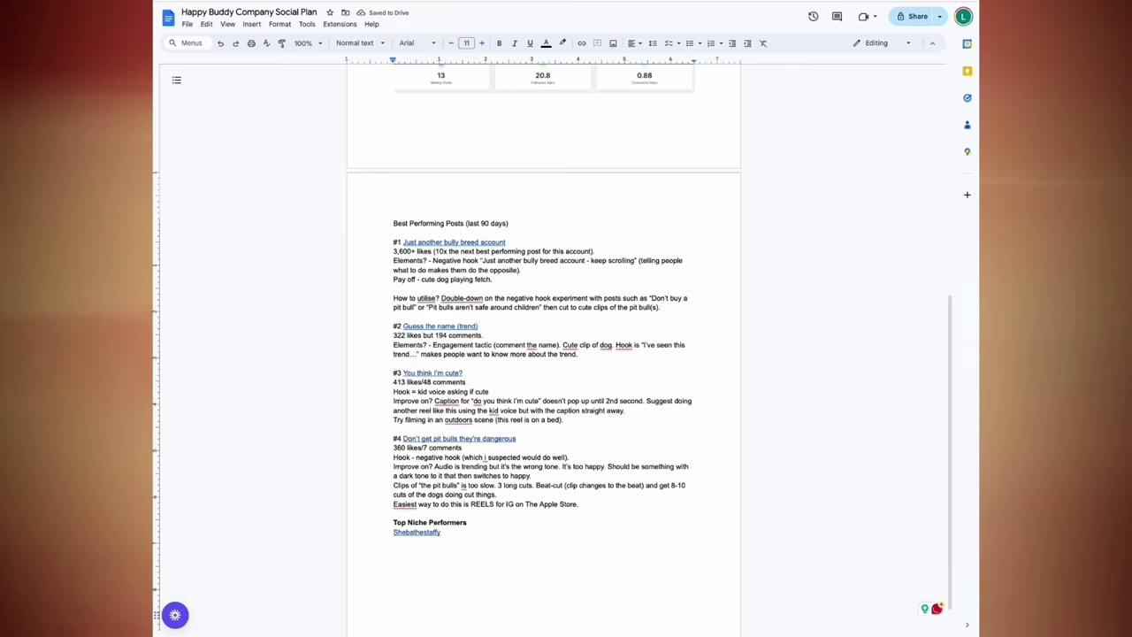
{"action": "key", "text": "ctrl+Tab"}
{"action": "scroll", "coordinate": [463, 351], "scroll_direction": "down", "scroll_amount": 3}
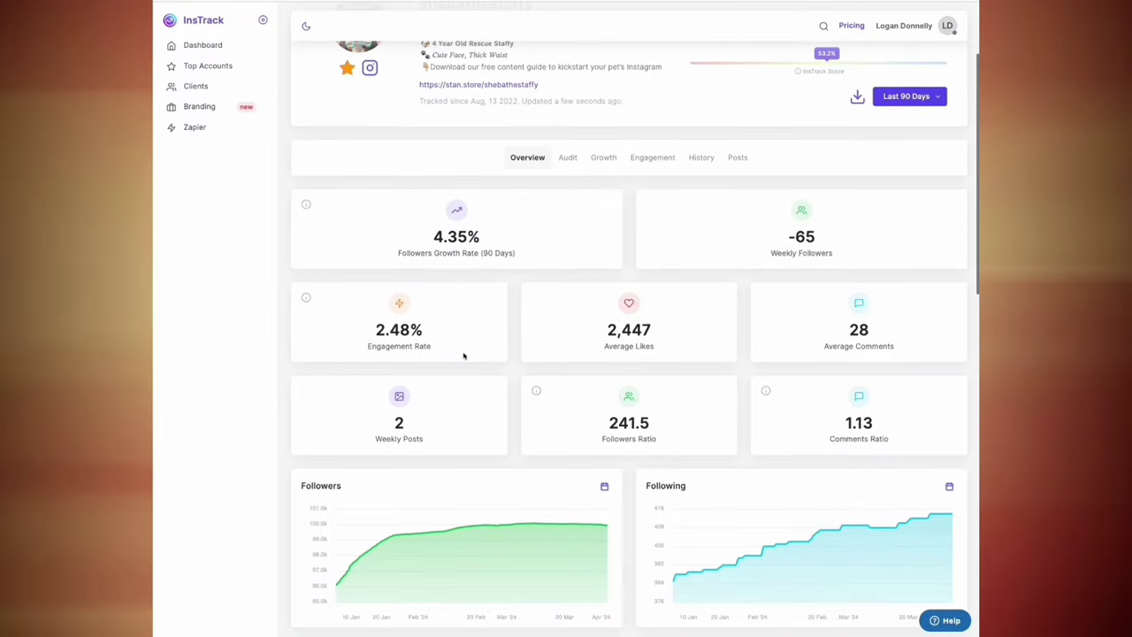
{"action": "left_click_drag", "start_coordinate": [289, 183], "coordinate": [967, 462]}
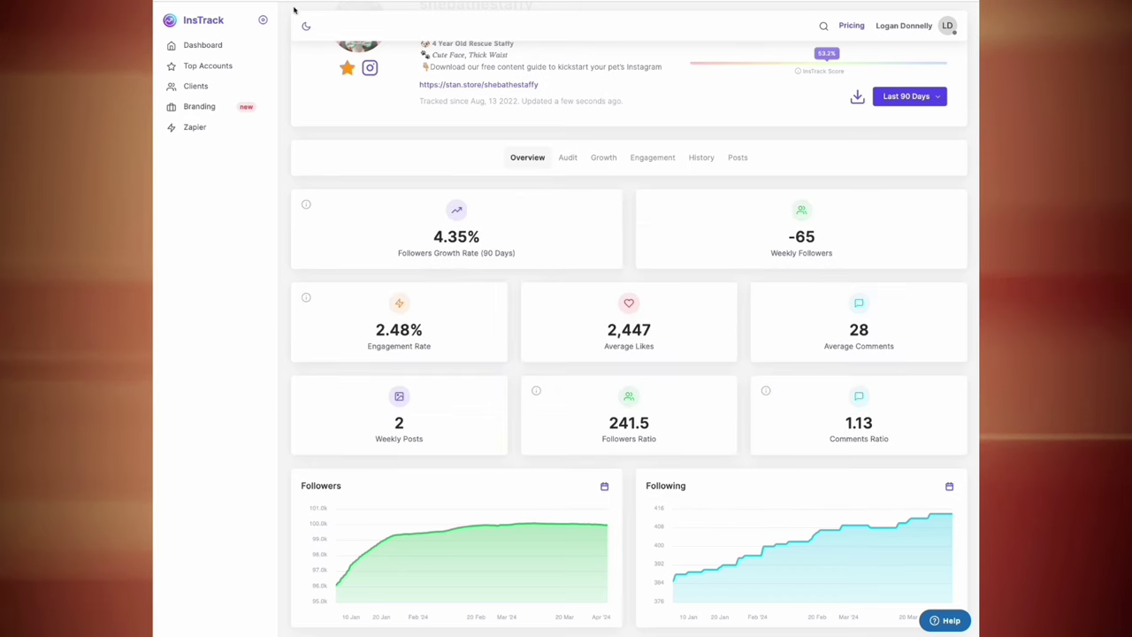
{"action": "key", "text": "ctrl+shift+Tab"}
{"action": "key", "text": "ctrl+v"}
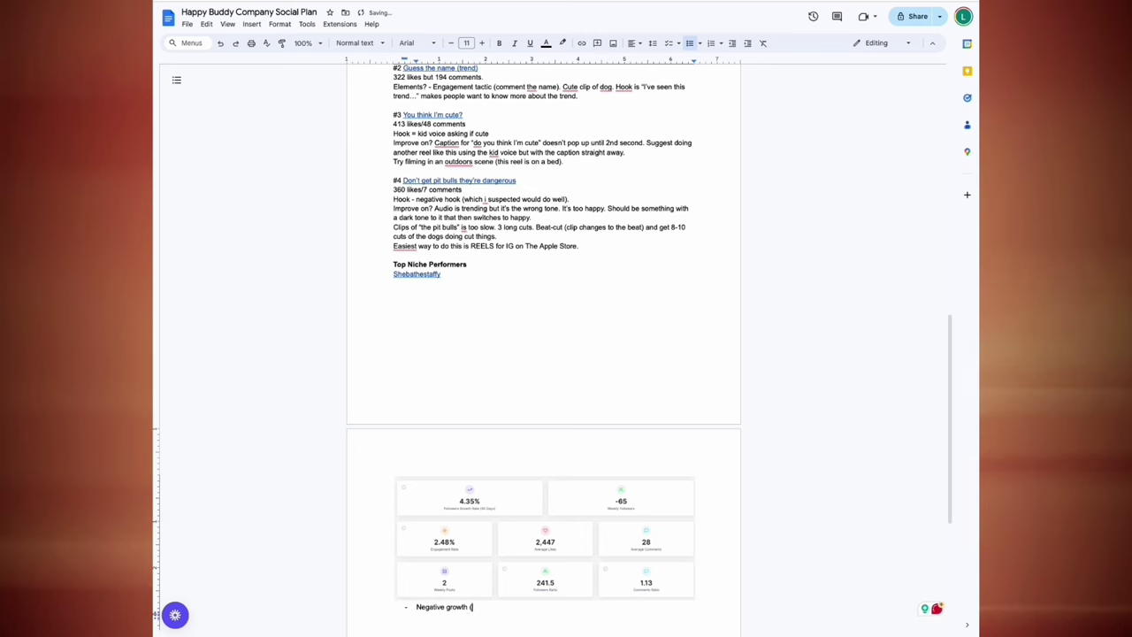
{"action": "type", "text": "possibly posts are no long"}
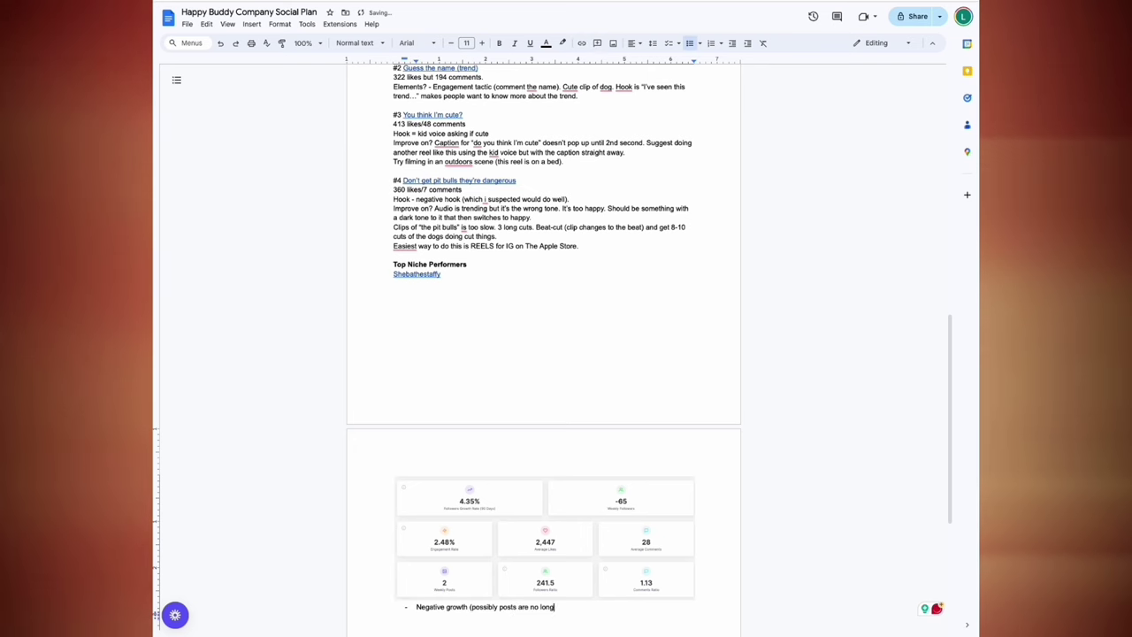
{"action": "type", "text": "er connecting with audience?)"}
{"action": "key", "text": "ctrl+Tab"}
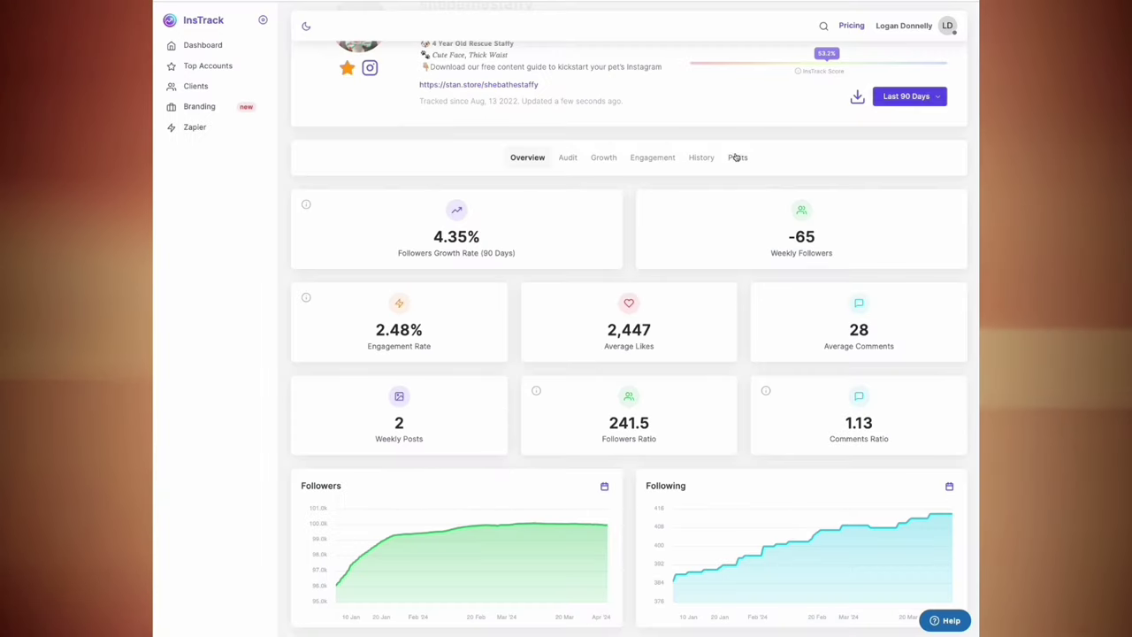
{"action": "left_click", "coordinate": [736, 156]}
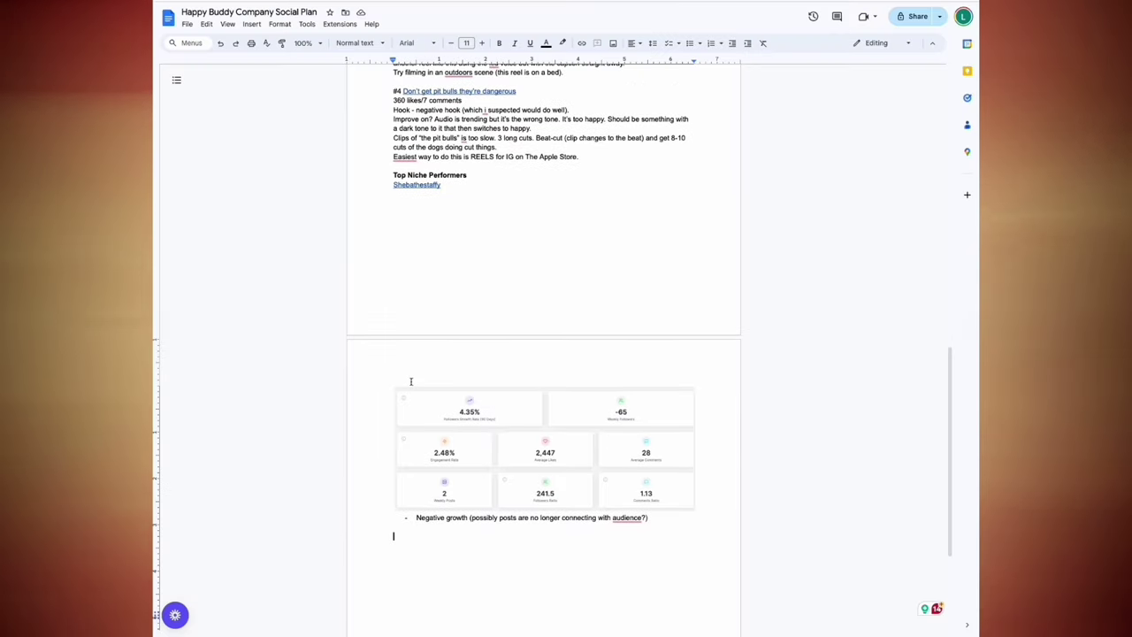
{"action": "type", "text": "Top"}
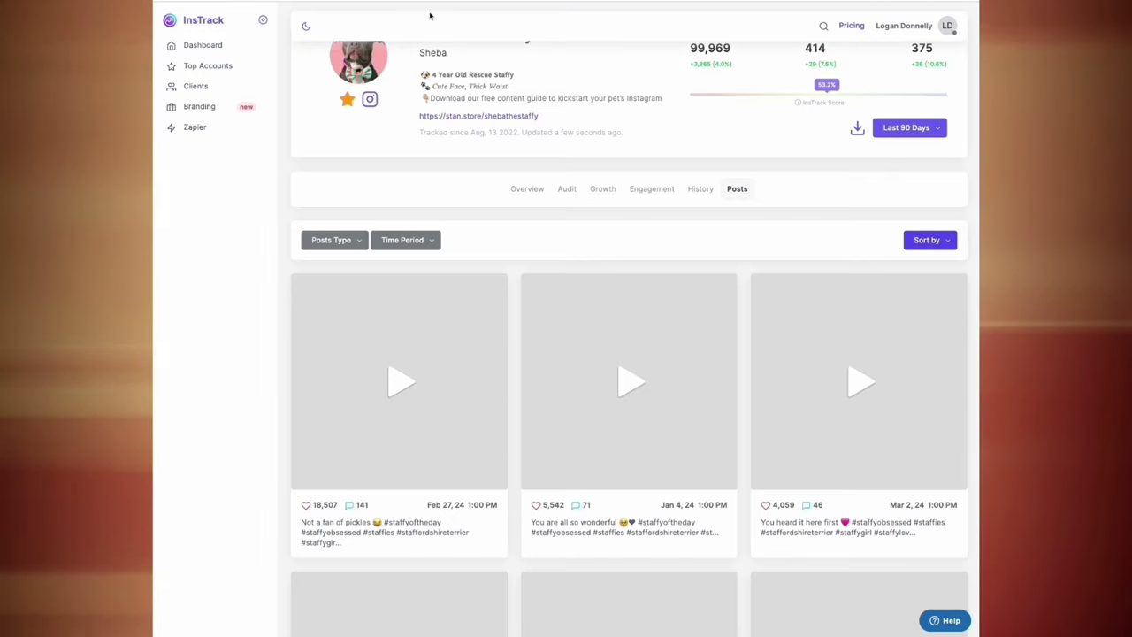
{"action": "scroll", "coordinate": [360, 430], "scroll_direction": "down", "scroll_amount": 1}
{"action": "scroll", "coordinate": [834, 361], "scroll_direction": "down", "scroll_amount": 3}
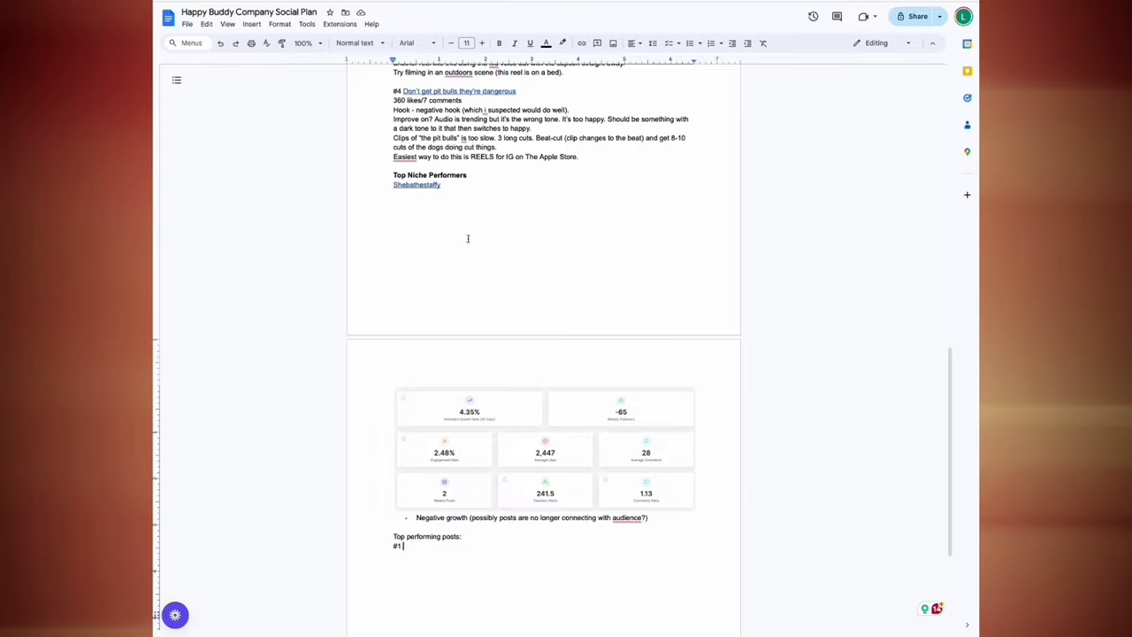
Step: Write the #1 entry "When you beg for mom's snack and instantly regret it" and link that title to the Instagram post
{"action": "type", "text": "or mo"}
{"action": "type", "text": "m's sna"}
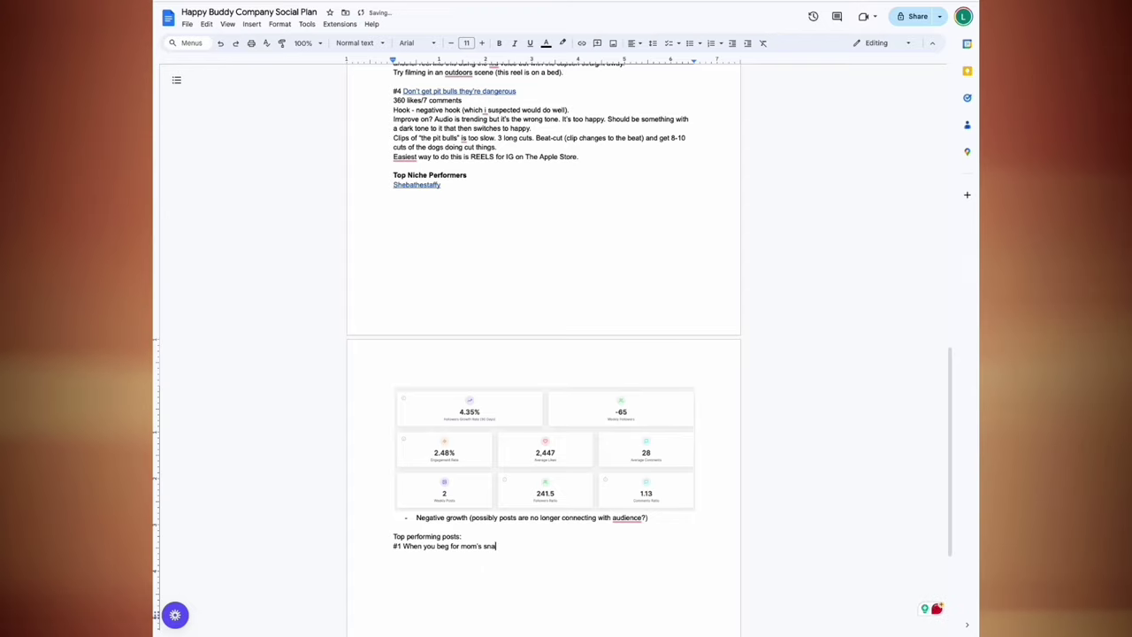
{"action": "type", "text": "ck and instantly regret it"}
{"action": "left_click_drag", "start_coordinate": [571, 546], "coordinate": [403, 546]}
{"action": "right_click", "coordinate": [460, 545]}
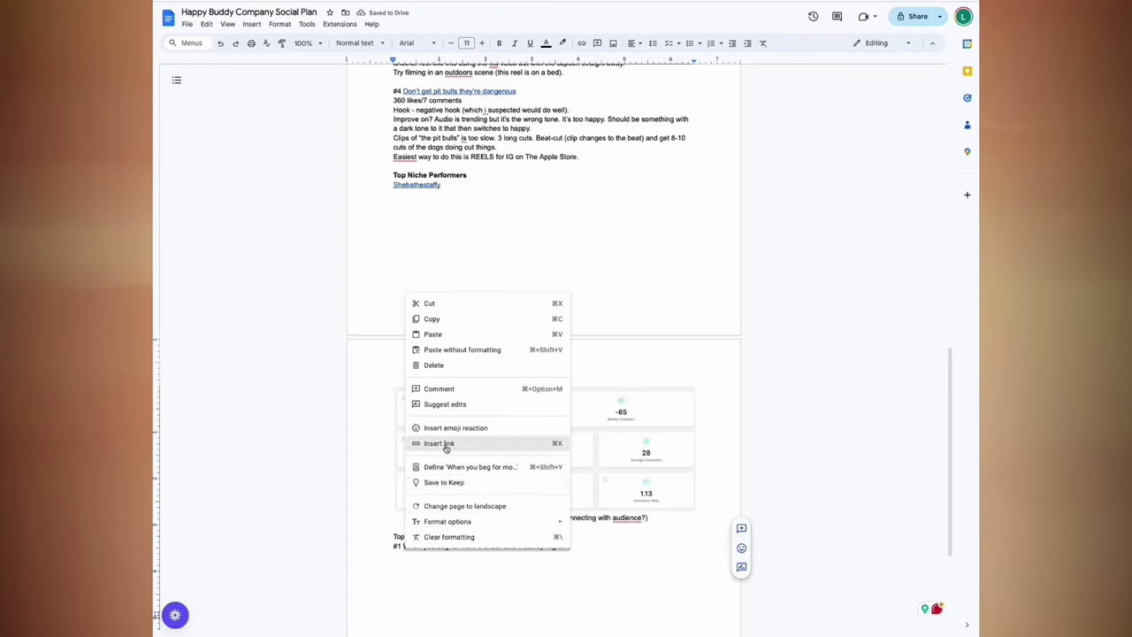
{"action": "left_click", "coordinate": [442, 326]}
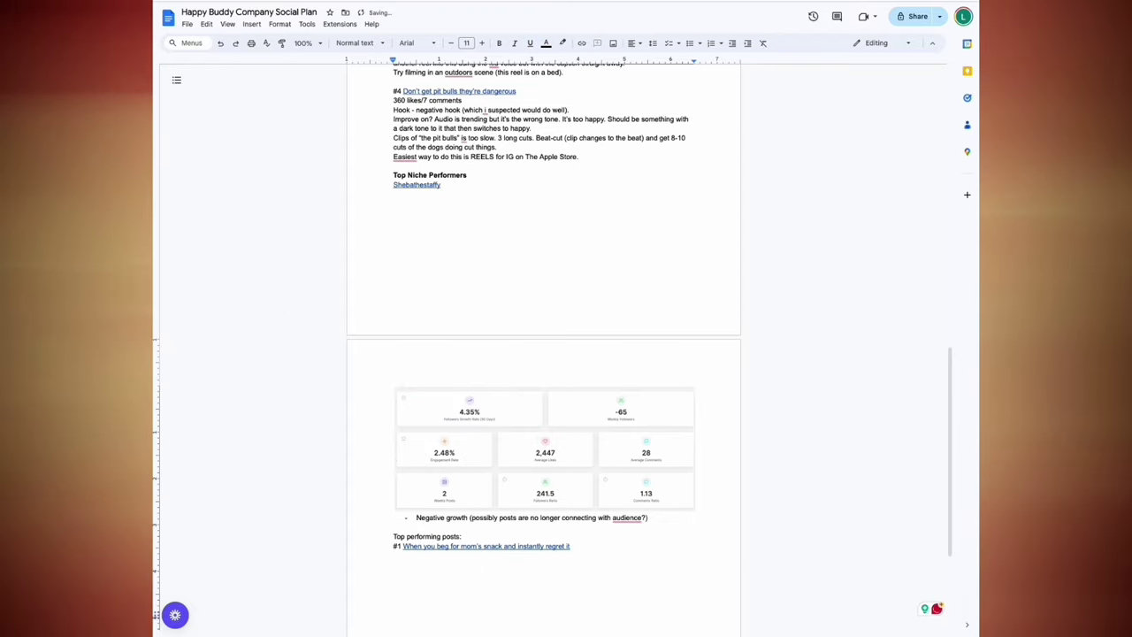
Step: Add two note lines under #1: "Negative hook premise/payoff - audience wants to see the dogs face as they try it." and "Audio narration over."
{"action": "type", "text": "egative hook premise/payoff - "}
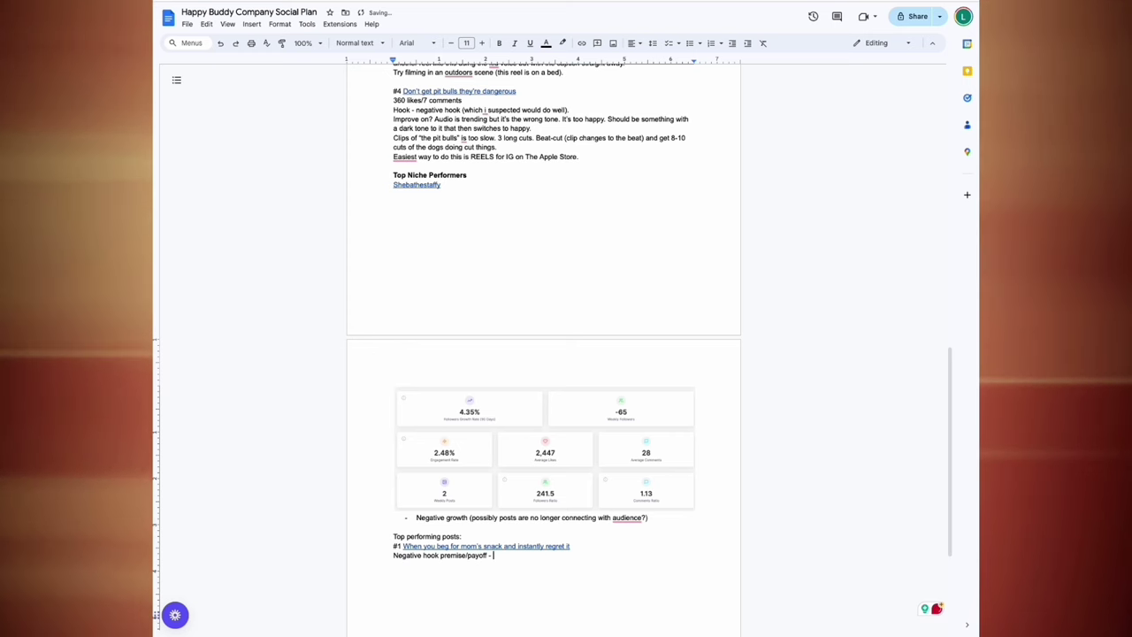
{"action": "type", "text": "audience wants to see the dogs face as they try it. "}
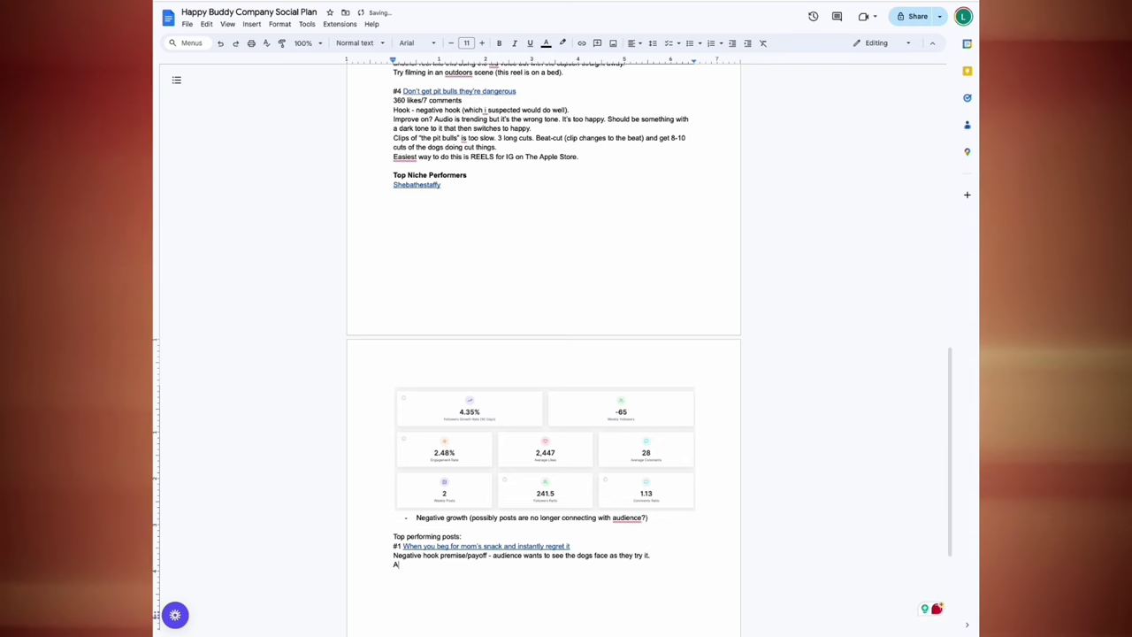
{"action": "type", "text": "Audio narration over."}
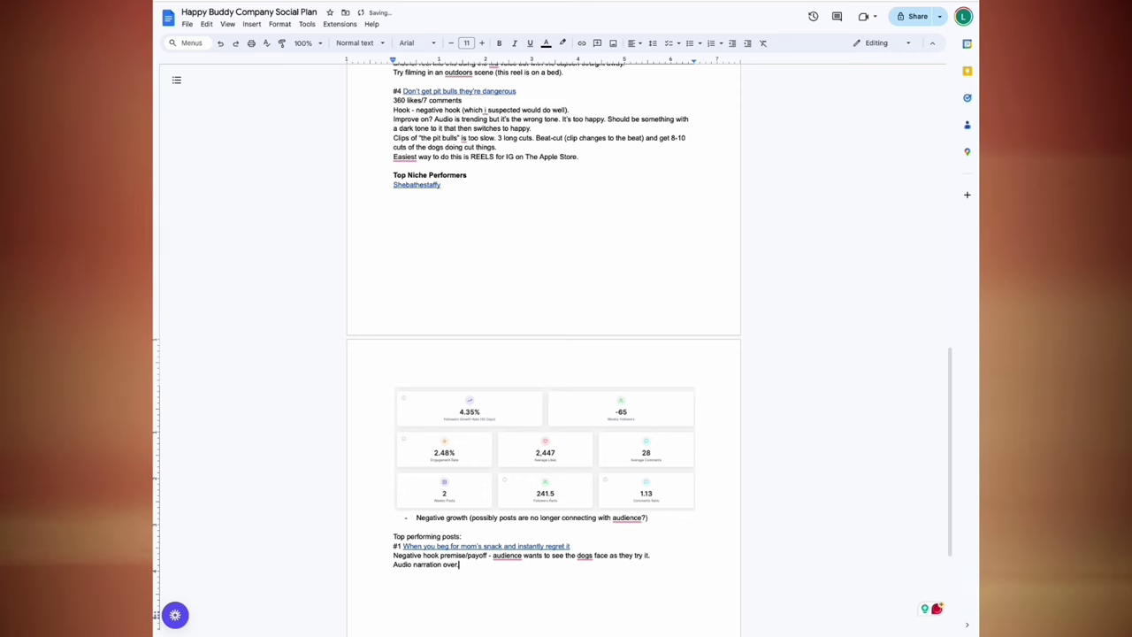
{"action": "key", "text": "Return"}
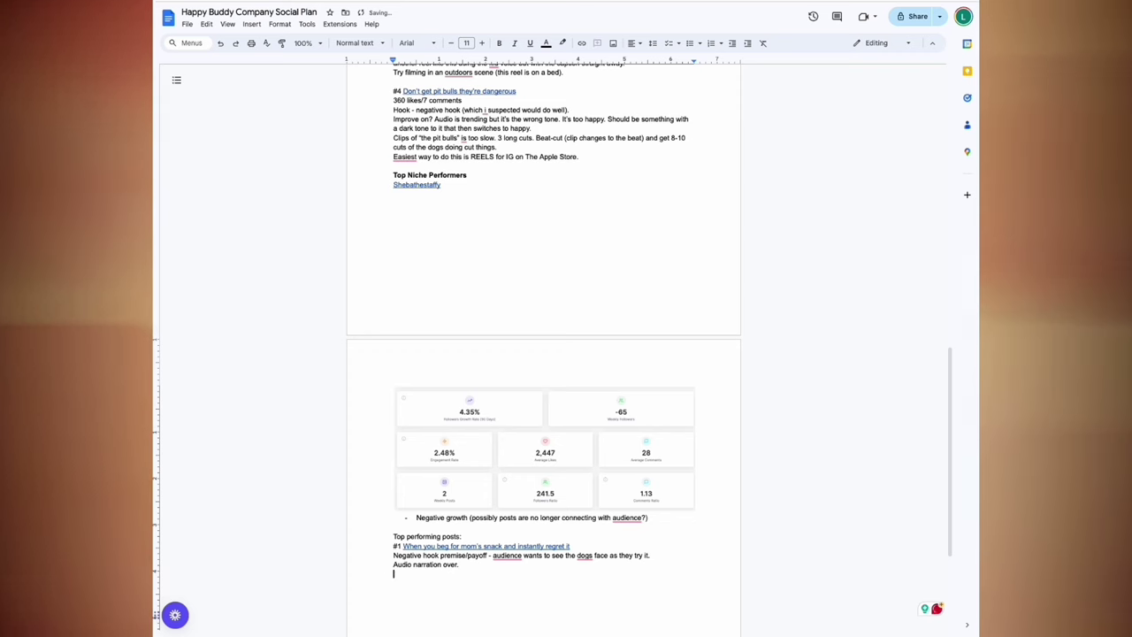
Step: Add a line with bold "HBC -" and non-bold "Emulate this exact style of post. Experiment with multiple foods that provide different reactions."
{"action": "key", "text": "ctrl+b"}
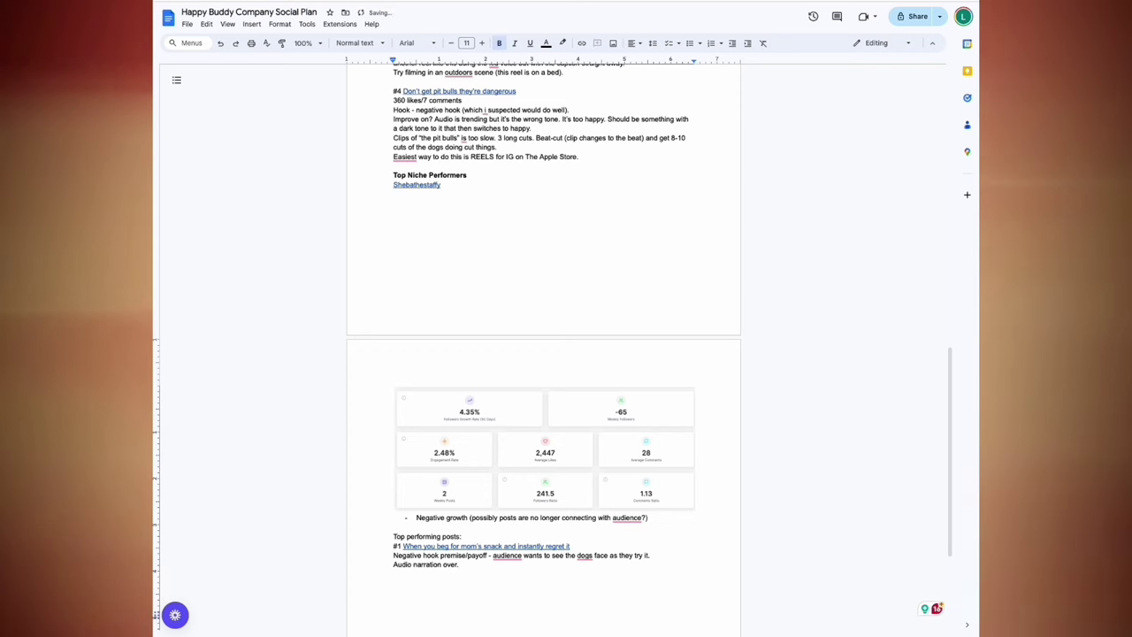
{"action": "type", "text": "HBC - "}
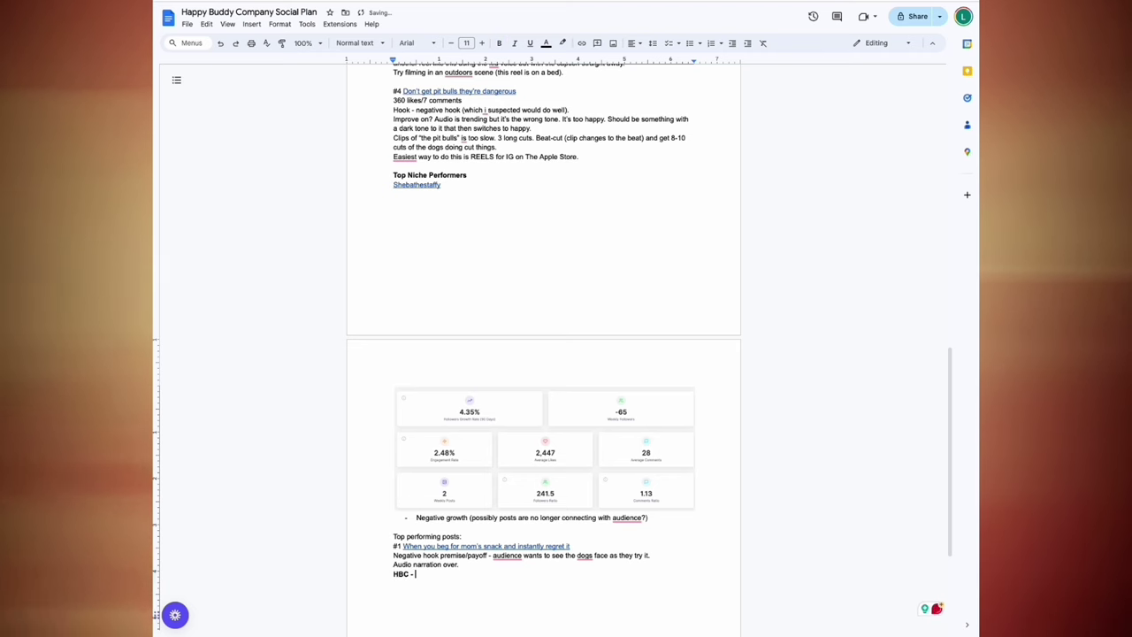
{"action": "type", "text": "Emulate this exact st"}
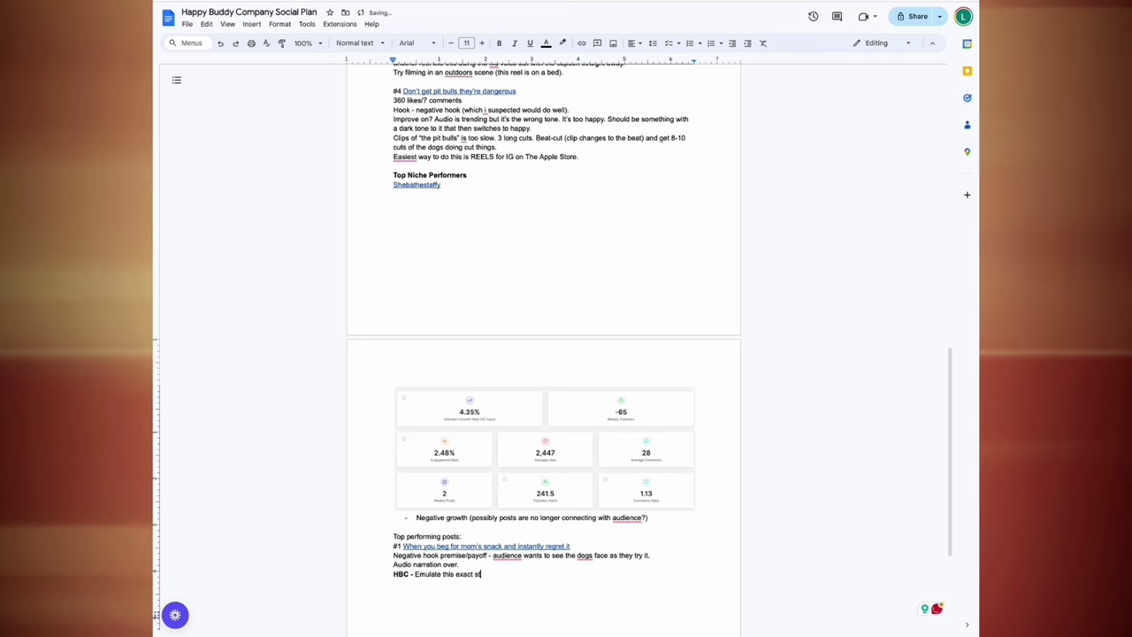
{"action": "type", "text": "yle of post. Exp"}
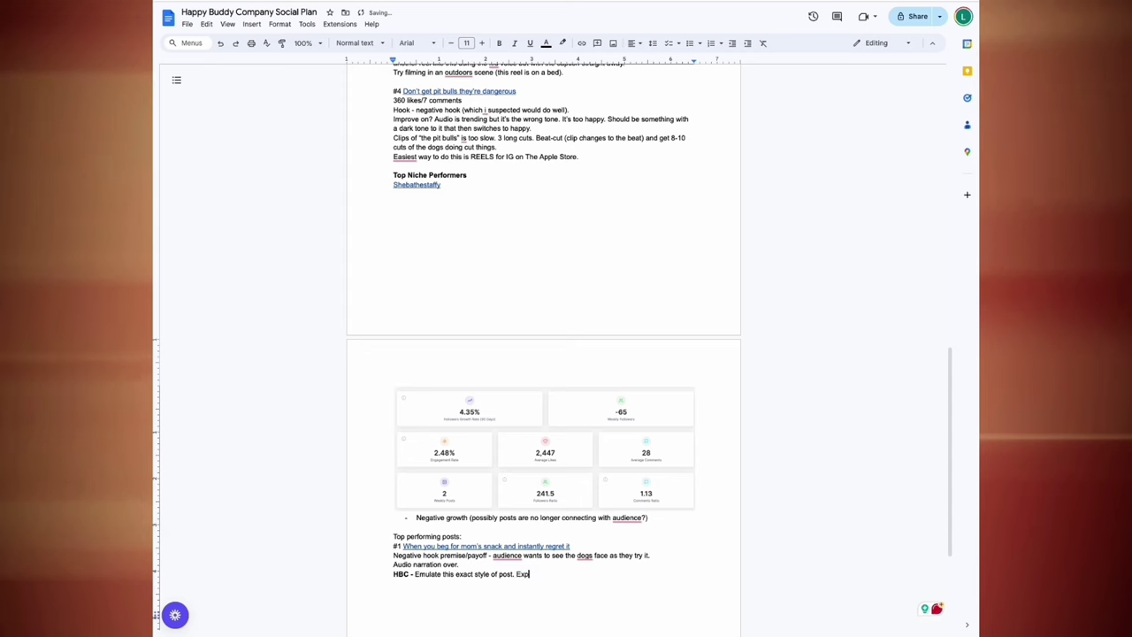
{"action": "type", "text": "eriment with multiple foods that provide diff"}
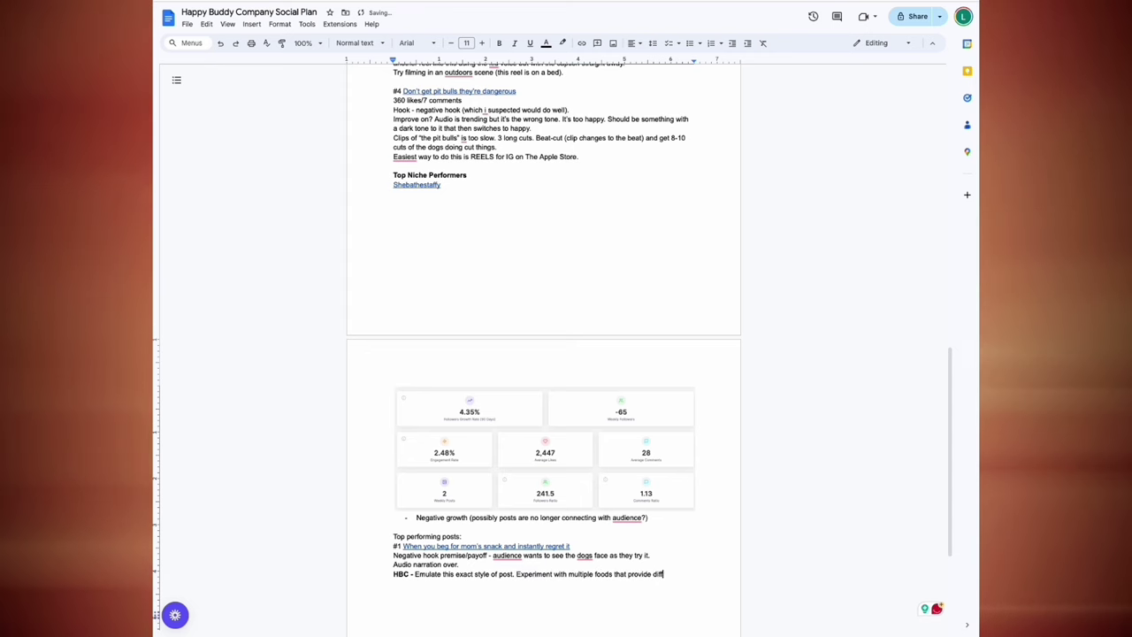
{"action": "type", "text": "erent reactions. This c"}
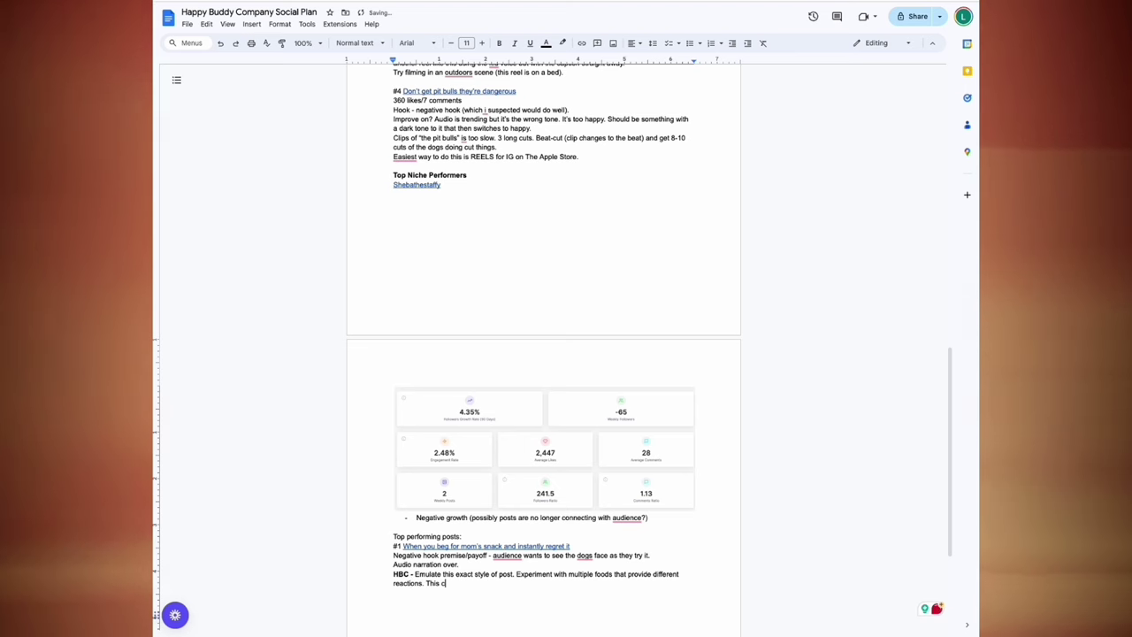
Step: Continue the HBC note with the sentence "This has the potential to be a new series "Dog X tries X""
{"action": "key", "text": "BackSpace"}
{"action": "type", "text": "has th"}
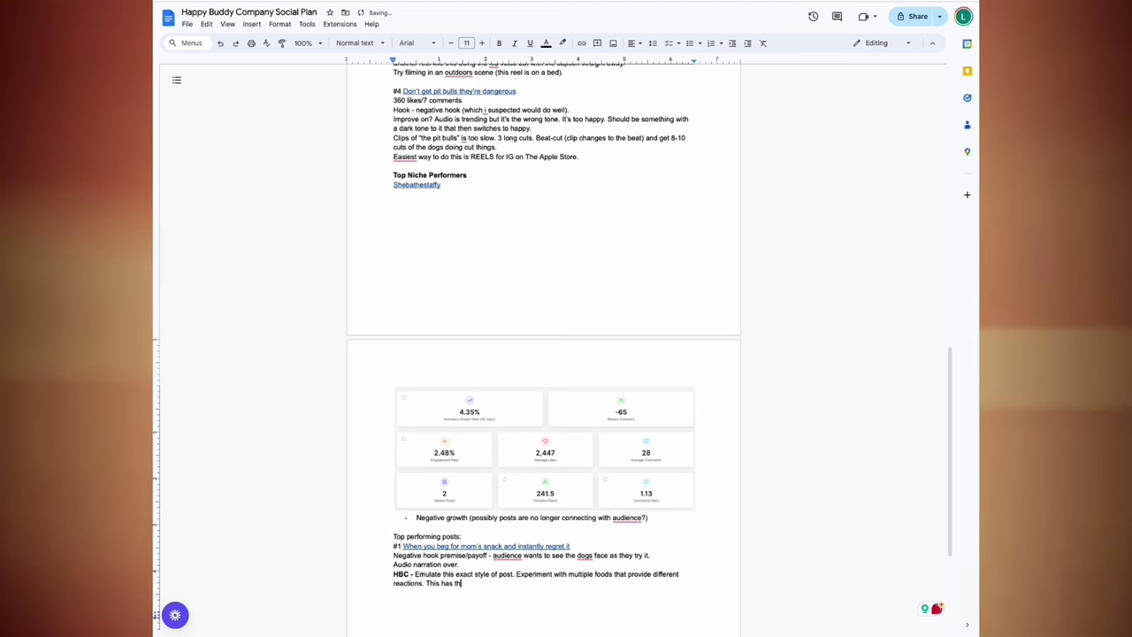
{"action": "type", "text": "e potential to be a new series \"Do"}
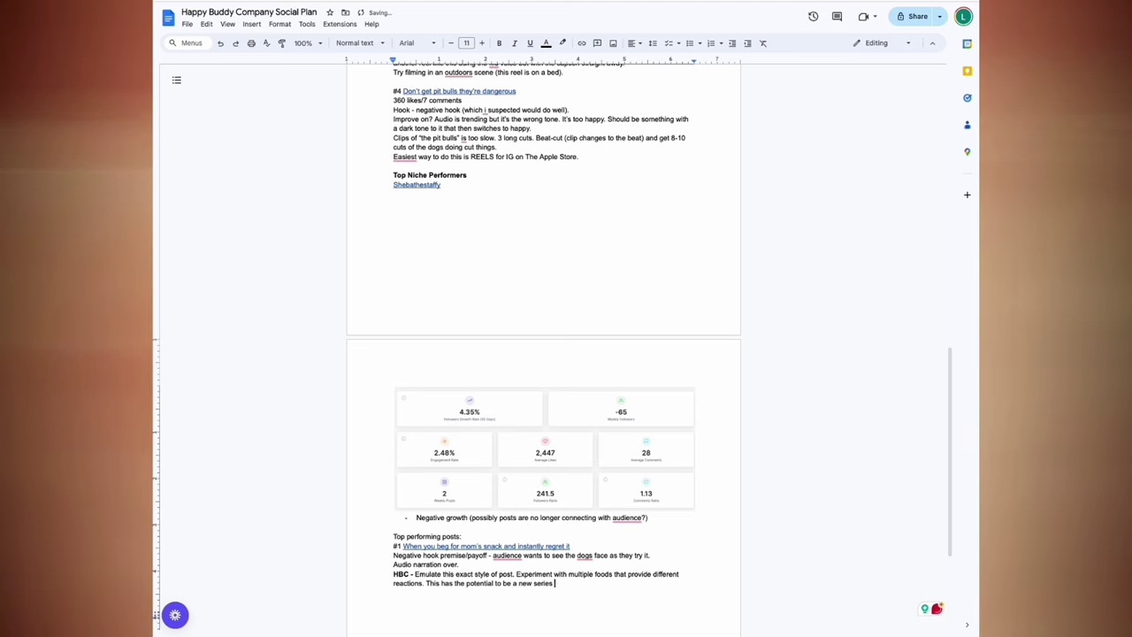
{"action": "scroll", "coordinate": [543, 354], "scroll_direction": "down", "scroll_amount": 1}
{"action": "type", "text": "g X f"}
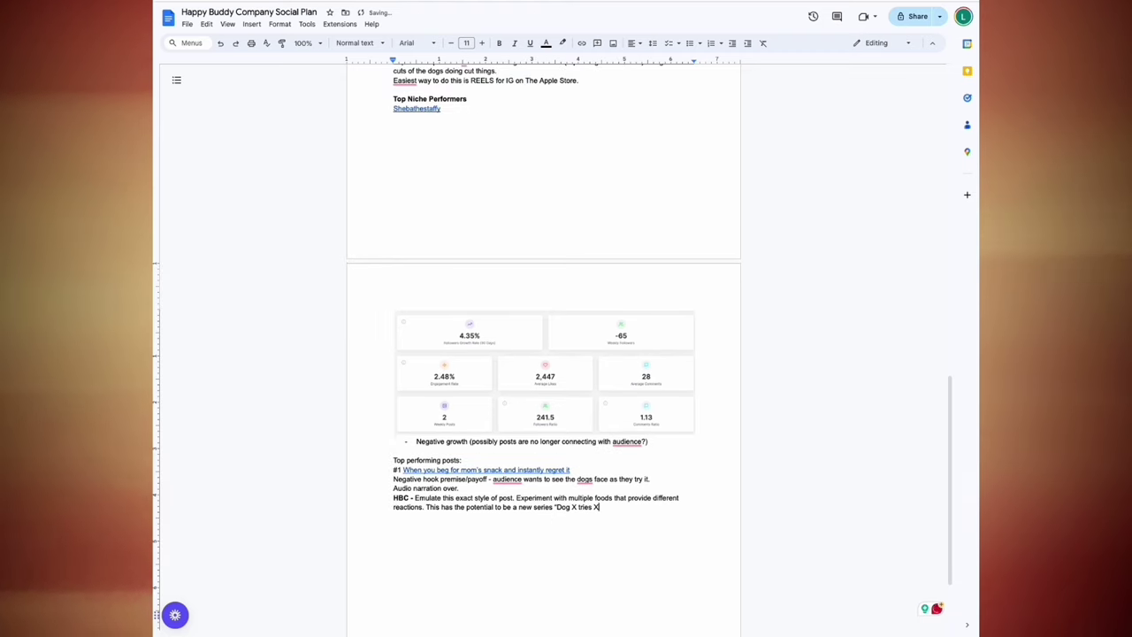
{"action": "type", "text": "ries X\" (since you hav"}
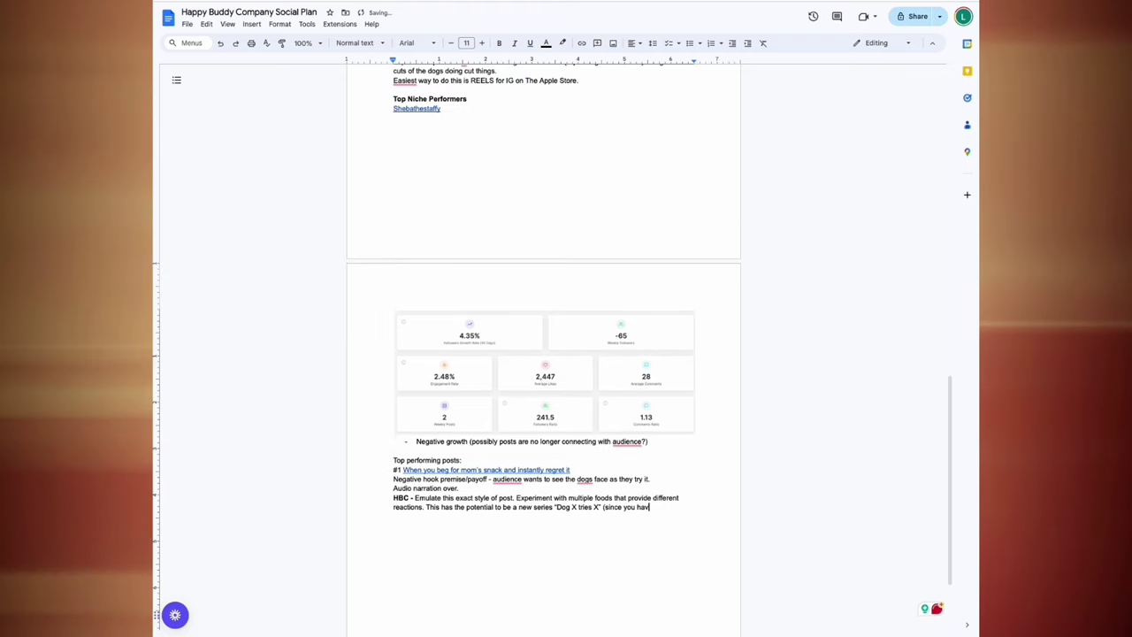
Step: Finish the HBC note with "(since you have multiple dogs you could get different dogs reactions to the same food)." and leave a blank line below
{"action": "type", "text": "e multiple dogs you c"}
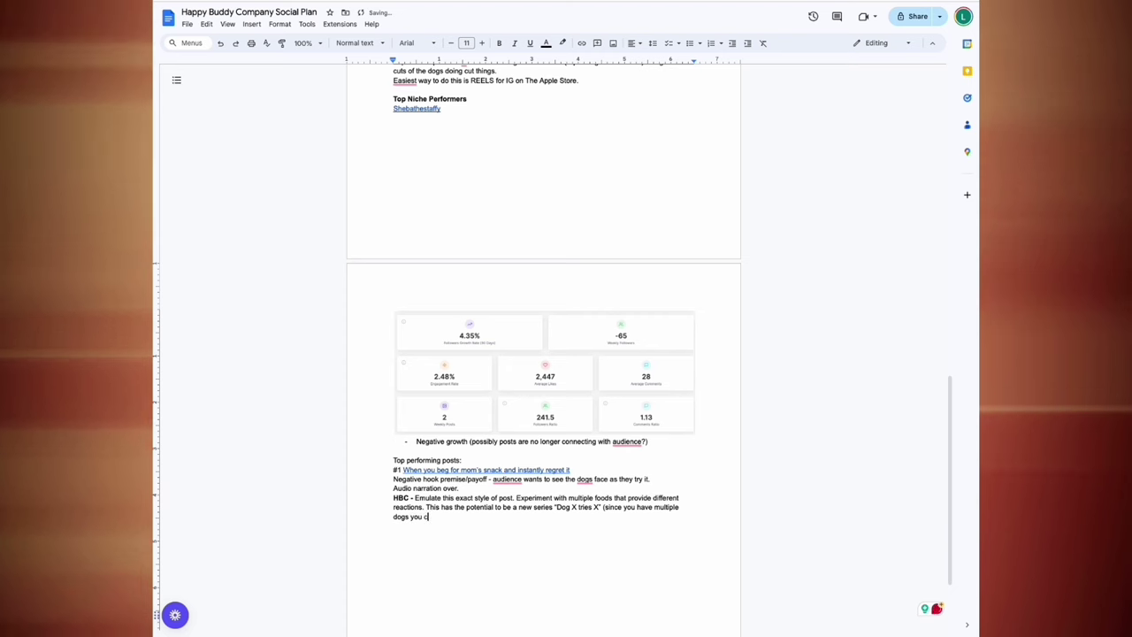
{"action": "type", "text": "ould get different dogs reactions to the same food"}
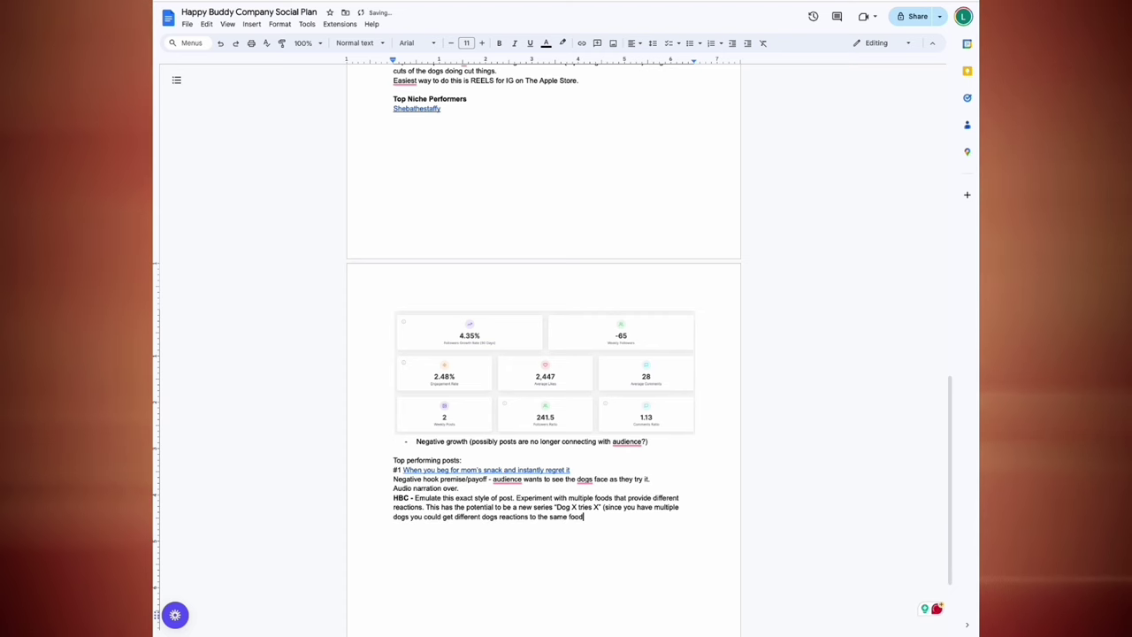
{"action": "key", "text": "Return"}
{"action": "key", "text": "Return"}
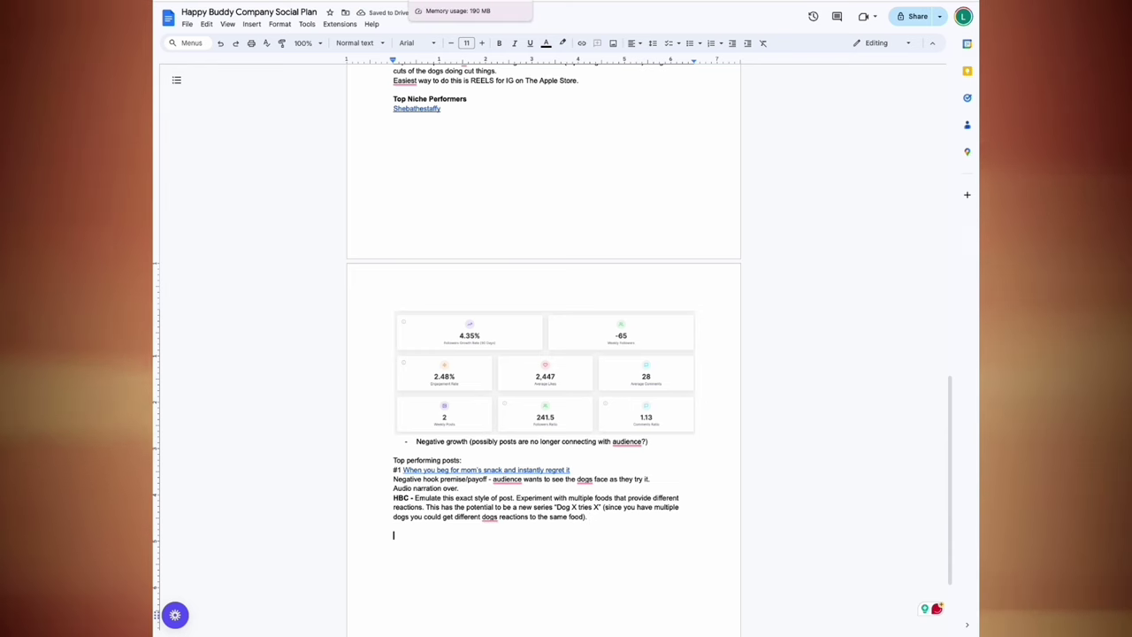
Step: Write the #2 entry "I am just 4k followers away from 100k" and link it to the copied Instagram reel address
{"action": "type", "text": "#2"}
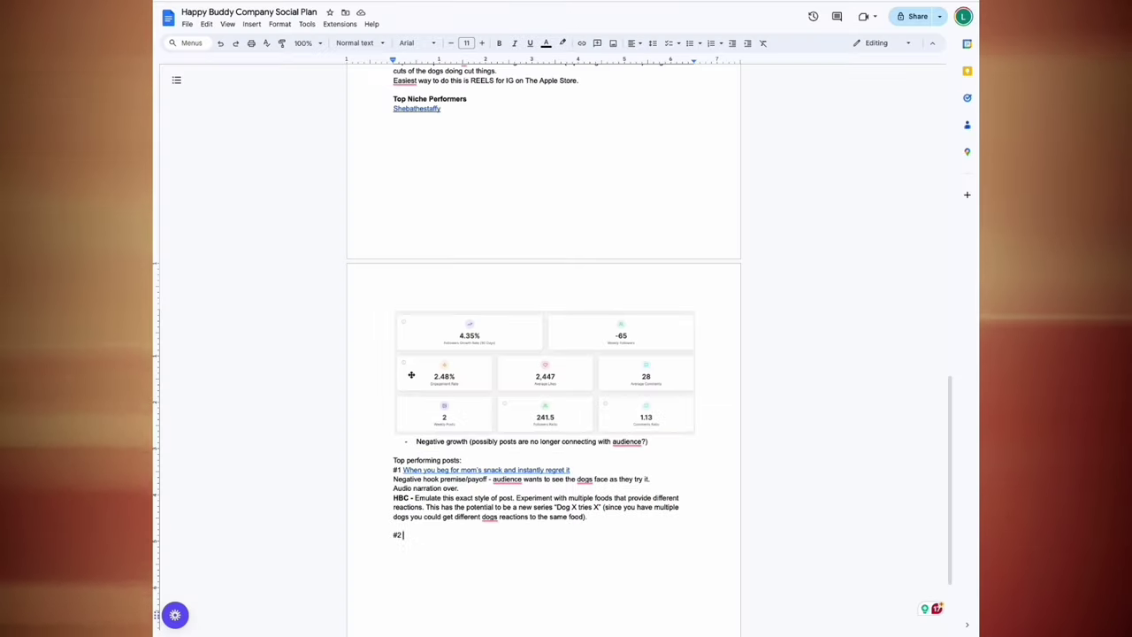
{"action": "type", "text": "I am just 4k followers away from"}
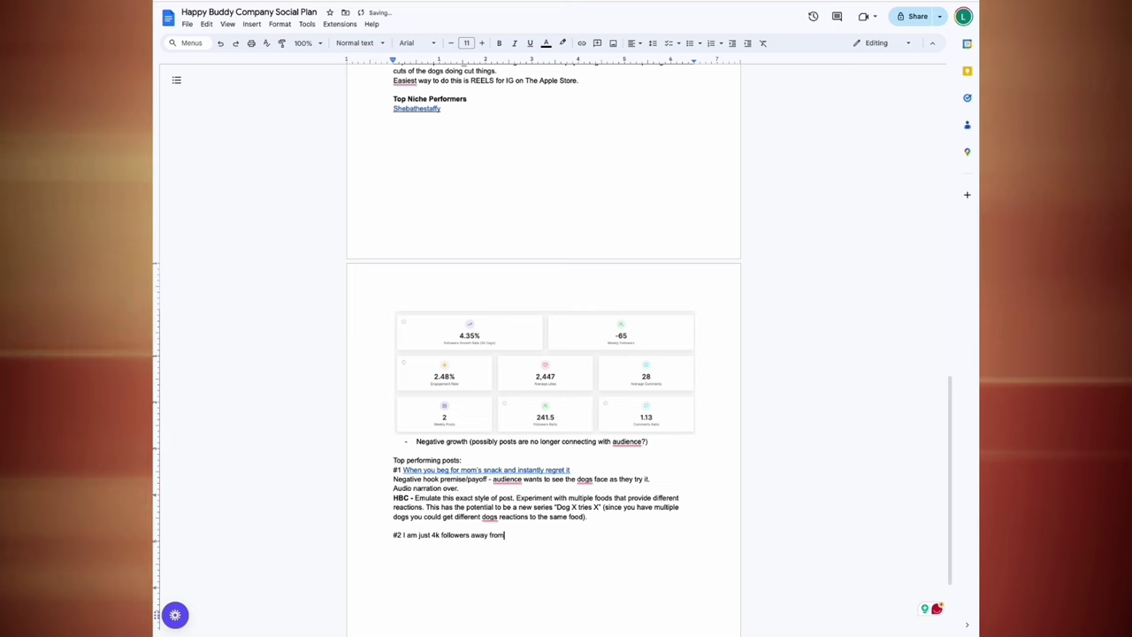
{"action": "type", "text": " 100k"}
{"action": "left_click_drag", "start_coordinate": [521, 535], "coordinate": [403, 535]}
{"action": "right_click", "coordinate": [423, 536]}
{"action": "left_click", "coordinate": [466, 429]}
{"action": "key", "text": "ctrl+v"}
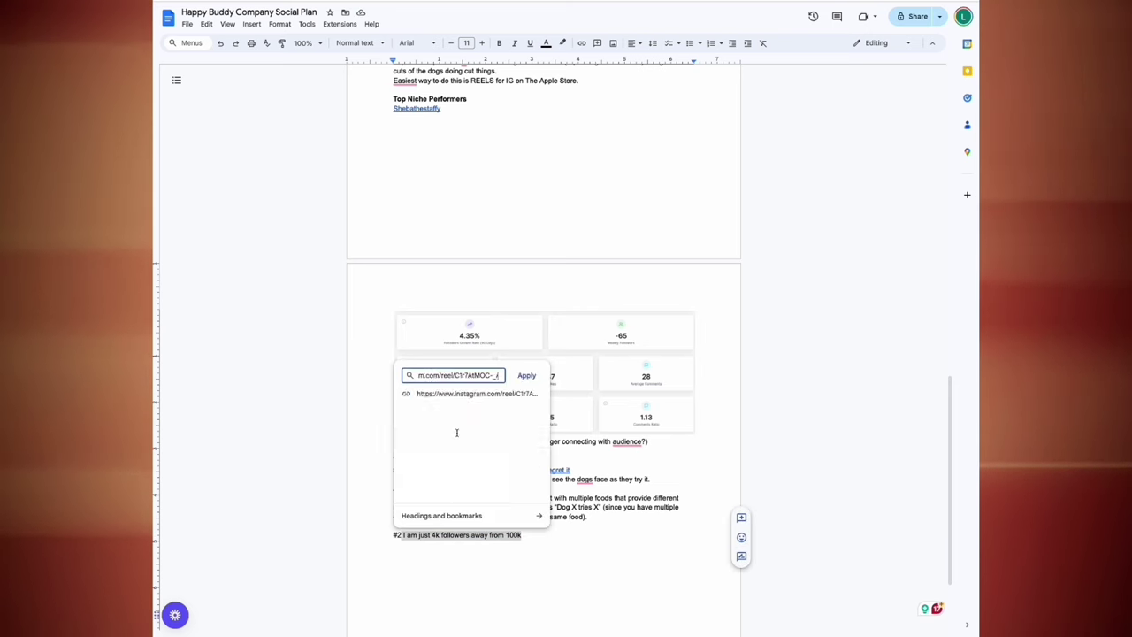
{"action": "key", "text": "Return"}
Step: Apply the reel link to the #2 entry and add below it "Hook - cute dog about to jump in the bath + follower challenge."
{"action": "key", "text": "Return"}
{"action": "type", "text": "Hook - cut"}
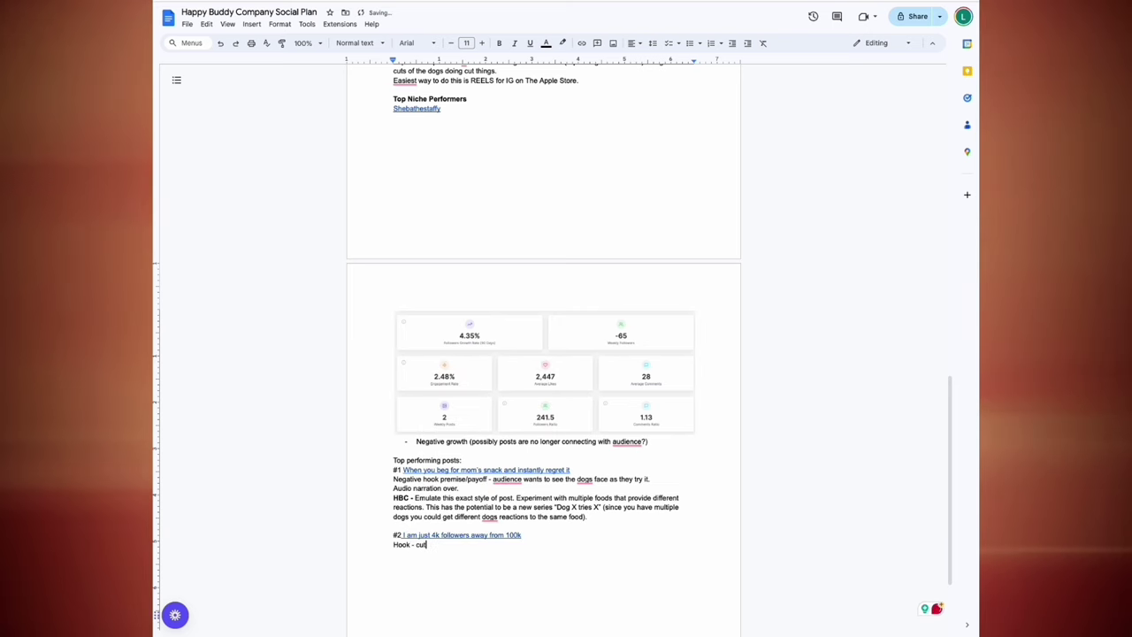
{"action": "type", "text": "e dog"}
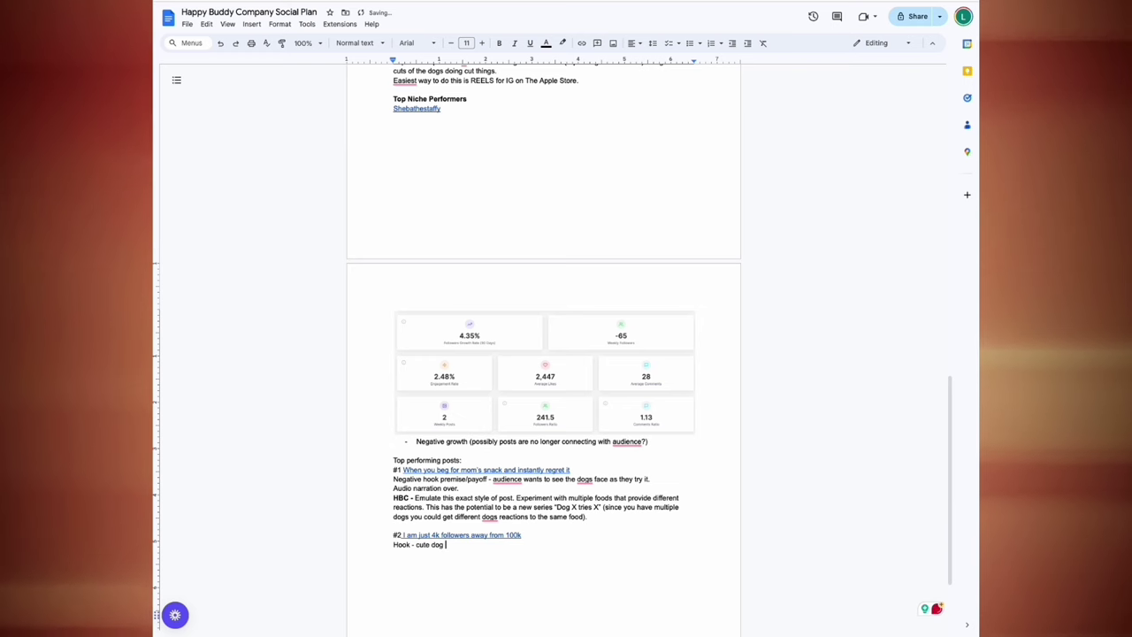
{"action": "type", "text": " about to "}
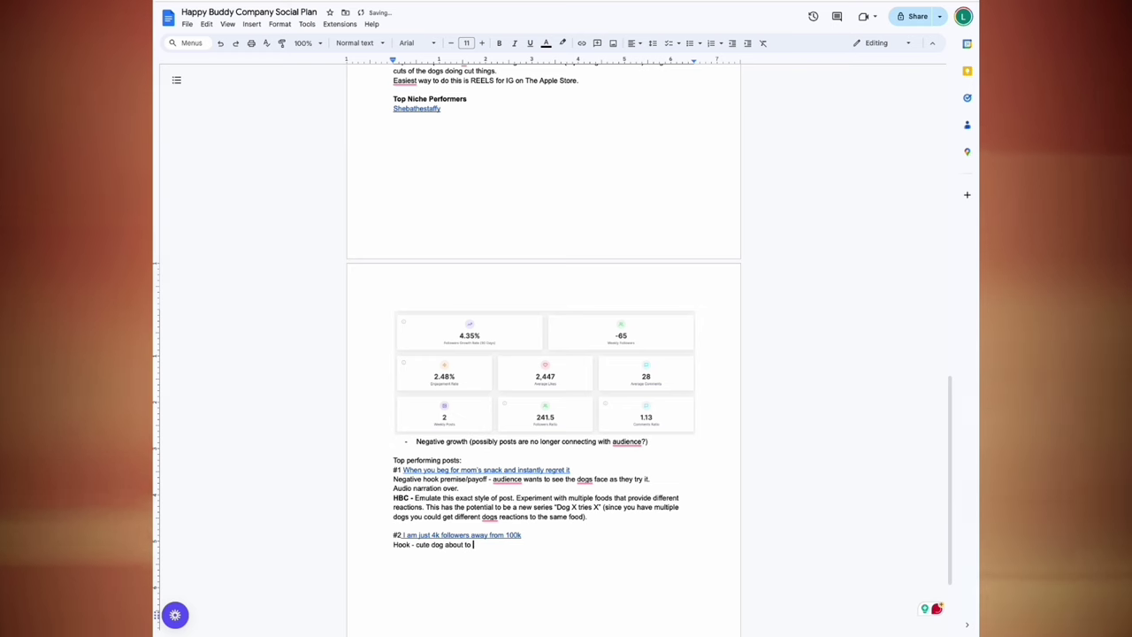
{"action": "type", "text": "jump in "}
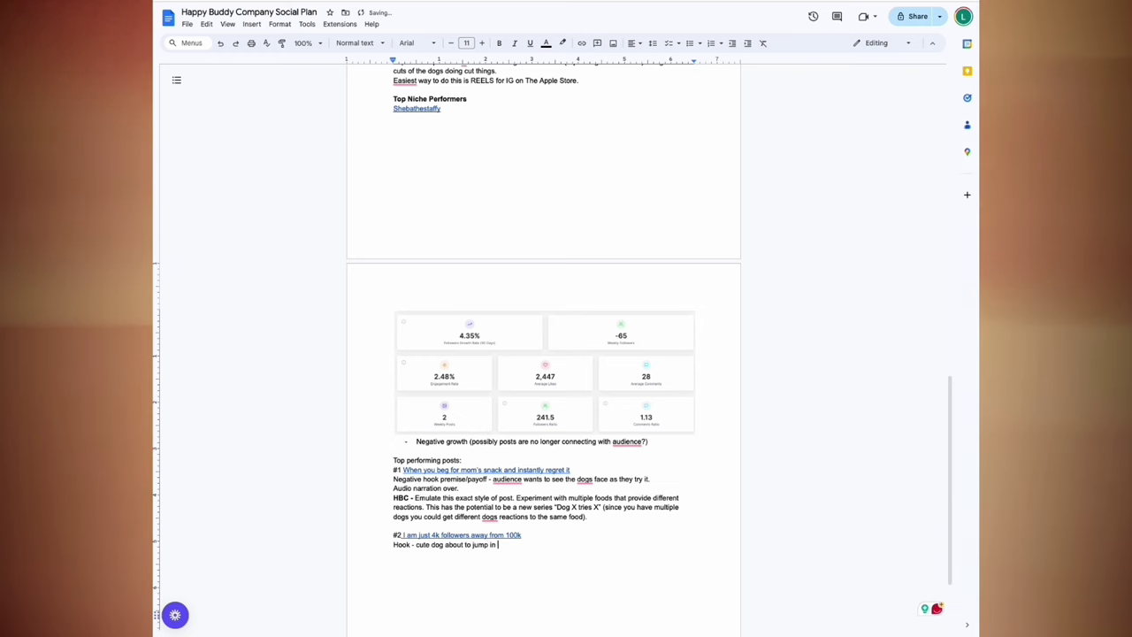
{"action": "type", "text": "the bath"}
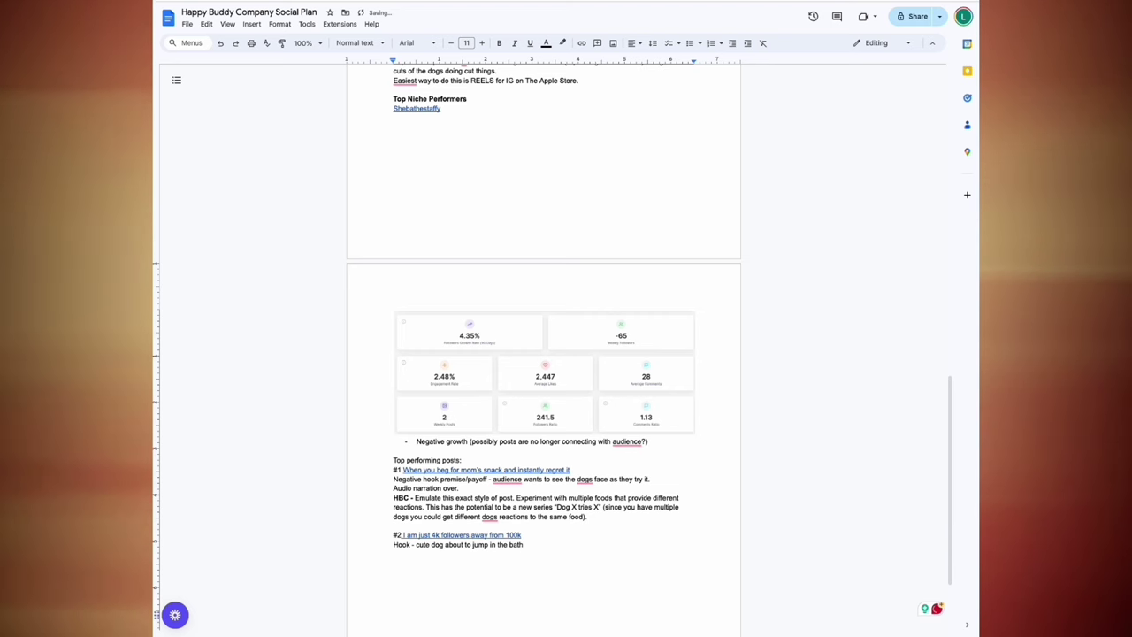
{"action": "type", "text": " + "}
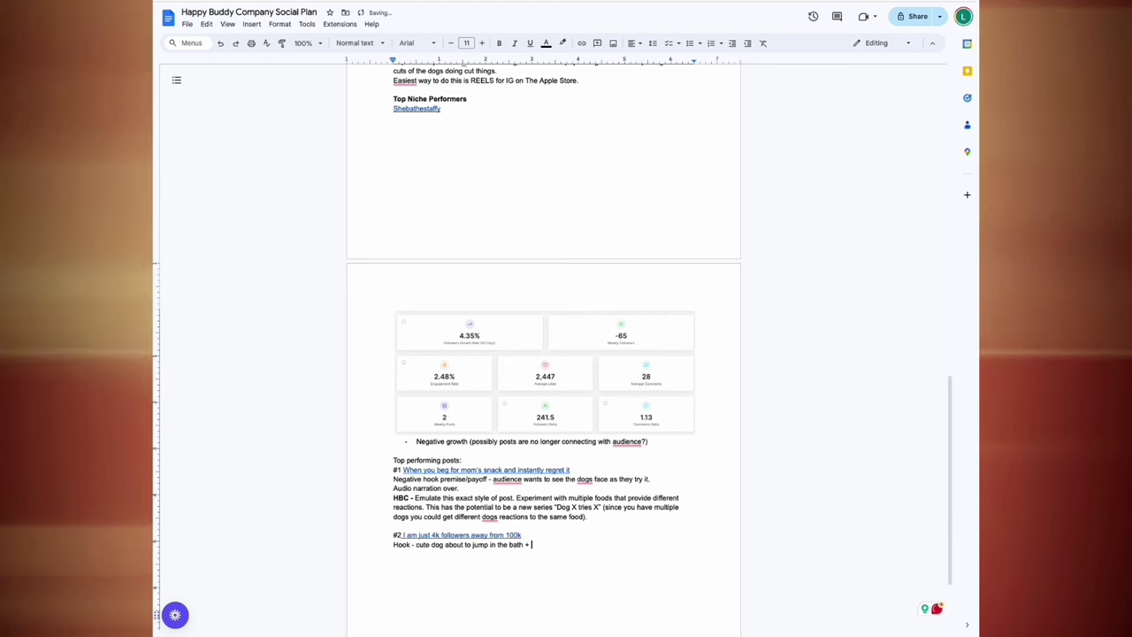
{"action": "type", "text": "c"}
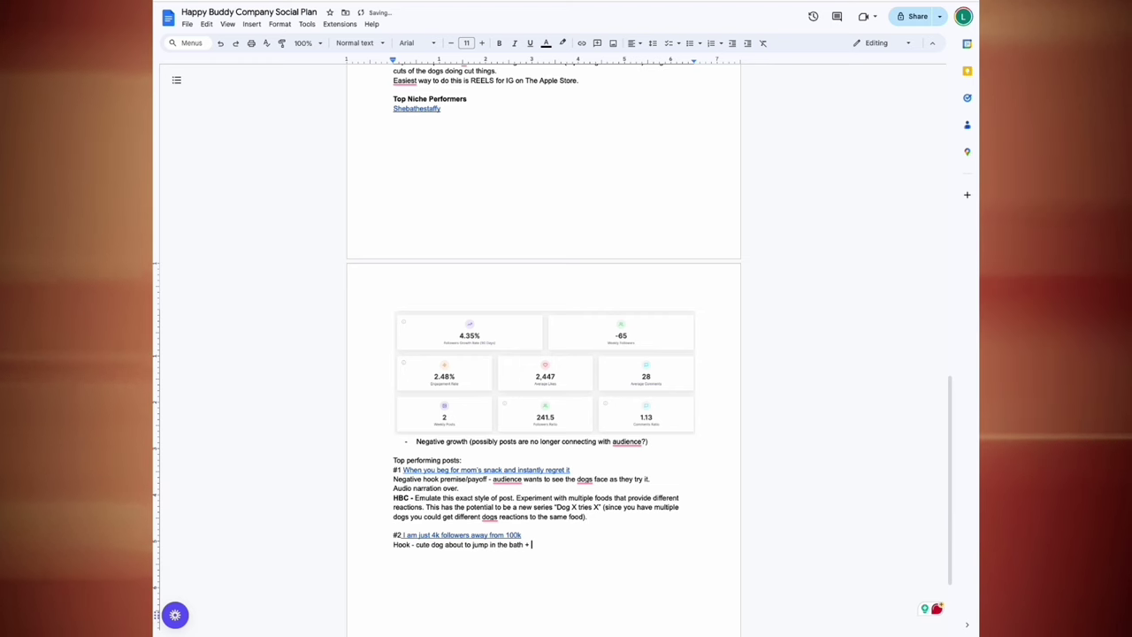
{"action": "type", "text": "ollower challenge"}
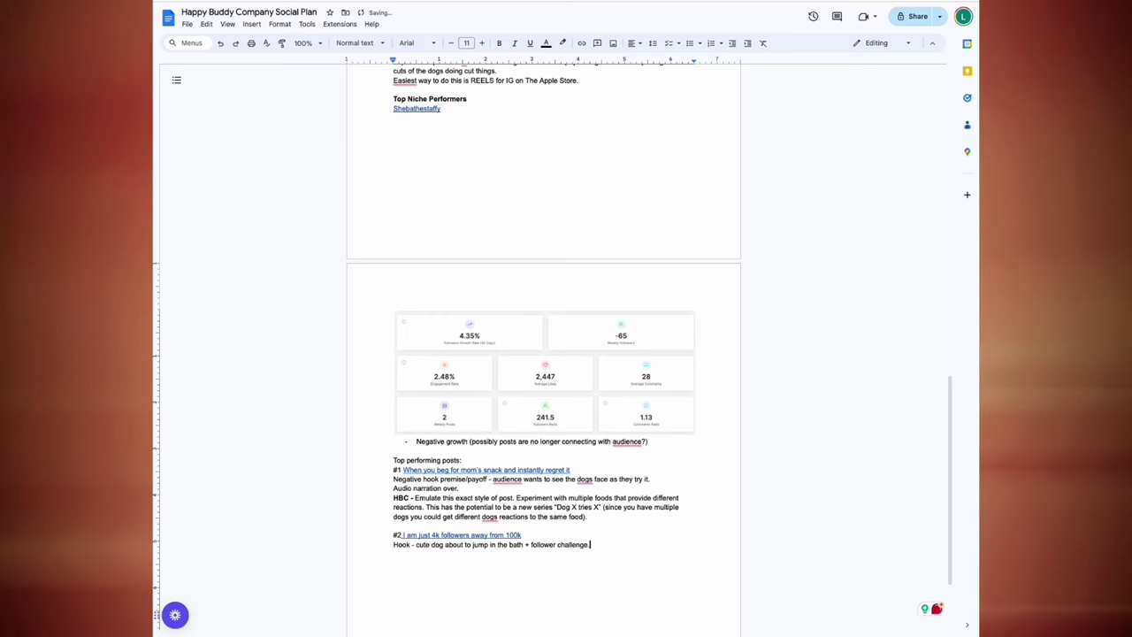
{"action": "type", "text": "."}
{"action": "key", "text": "Return"}
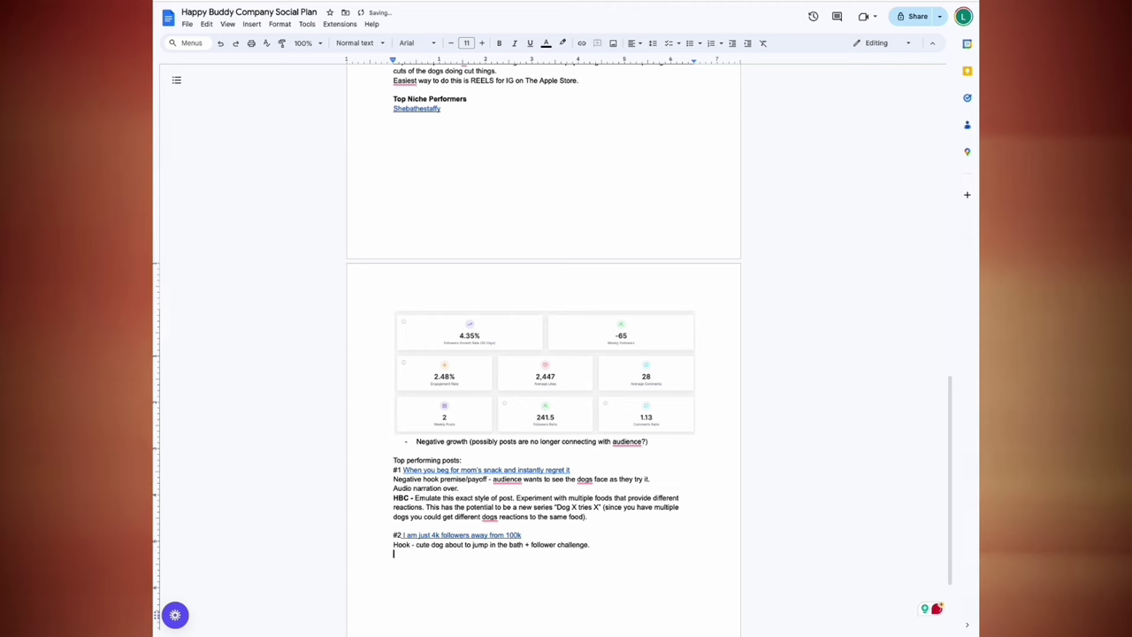
Step: Add the line "Follower challenges do really well in this niche." beneath the hook note for post #2
{"action": "type", "text": "Follow"}
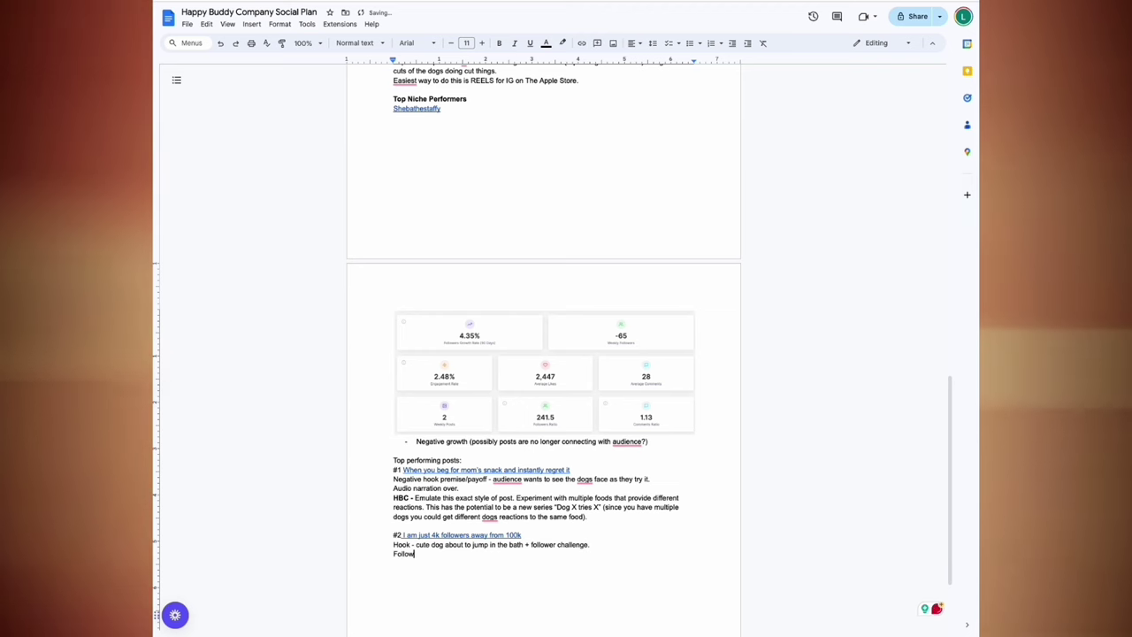
{"action": "type", "text": "er challen"}
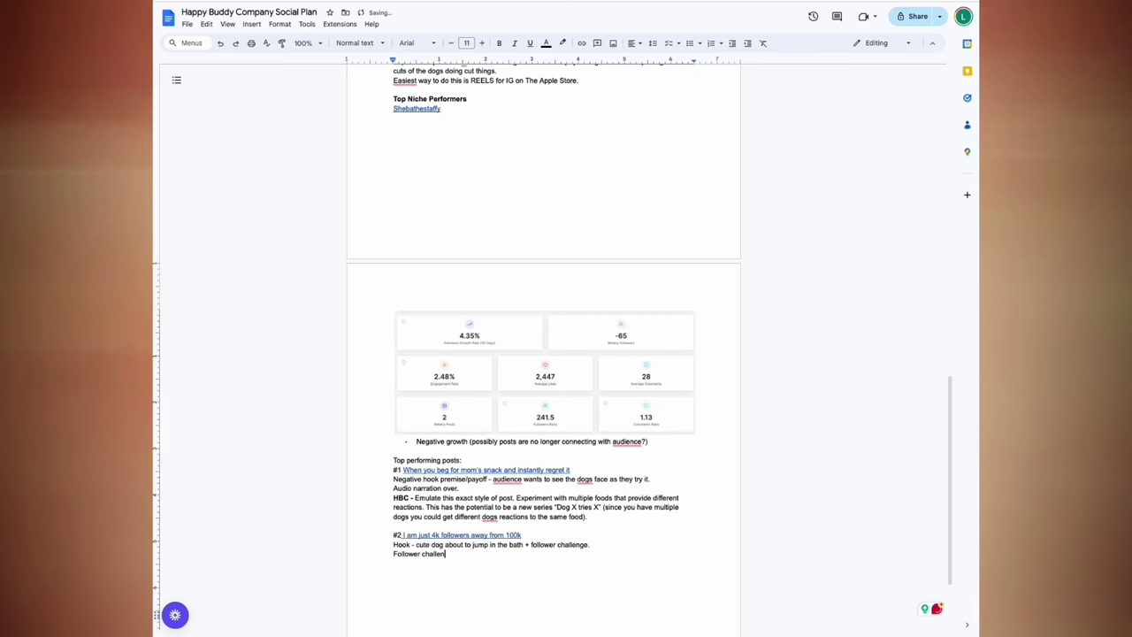
{"action": "type", "text": "ges "}
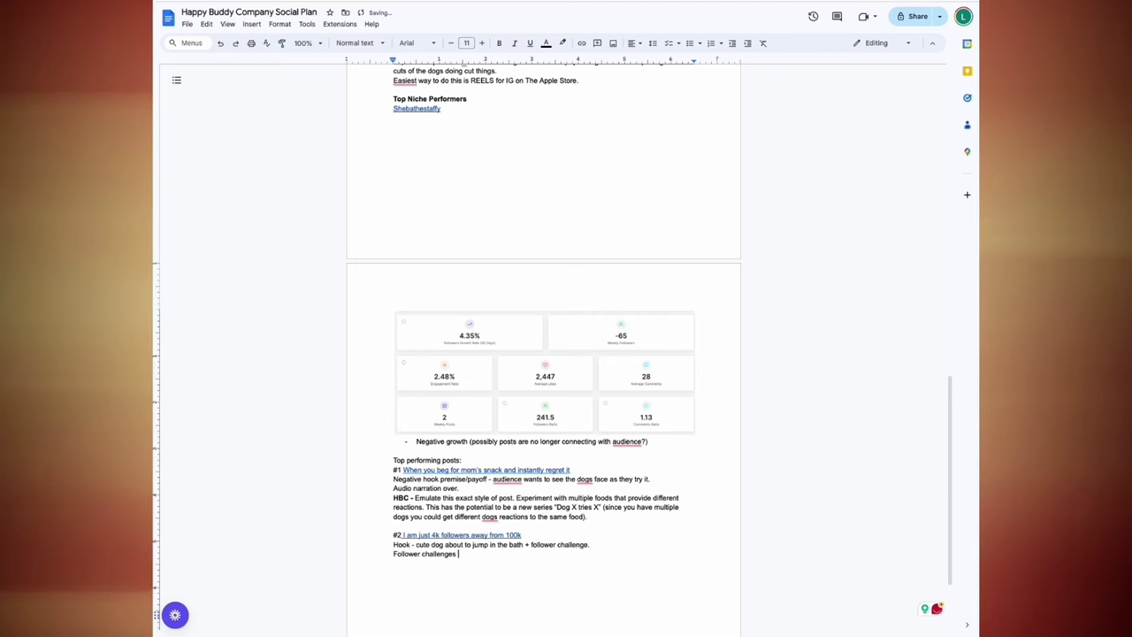
{"action": "type", "text": "do "}
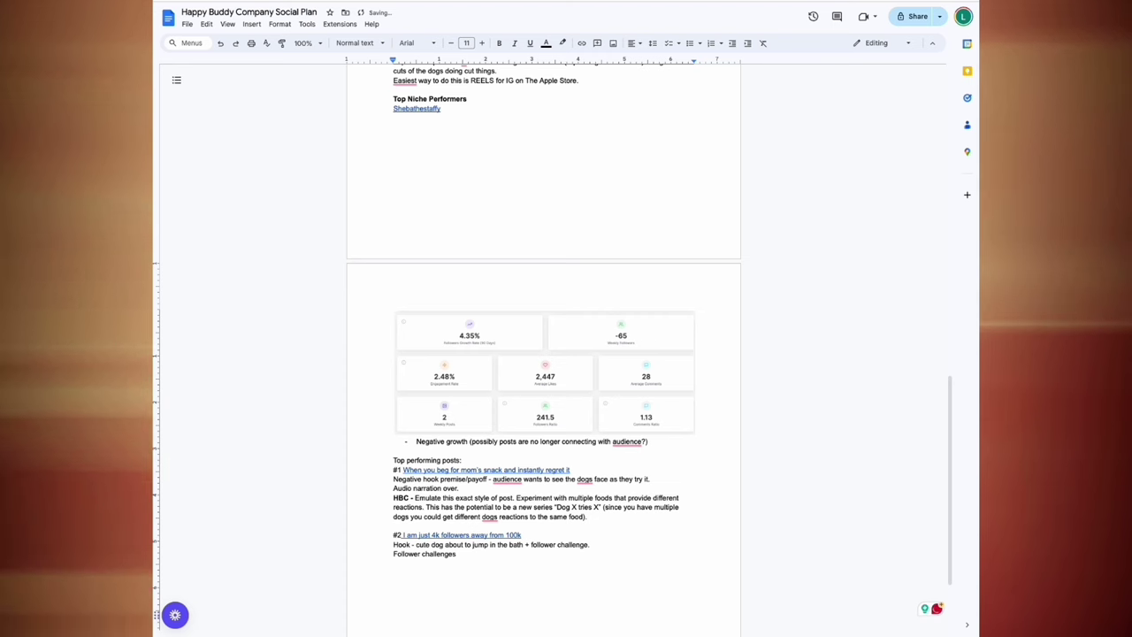
{"action": "type", "text": "re"}
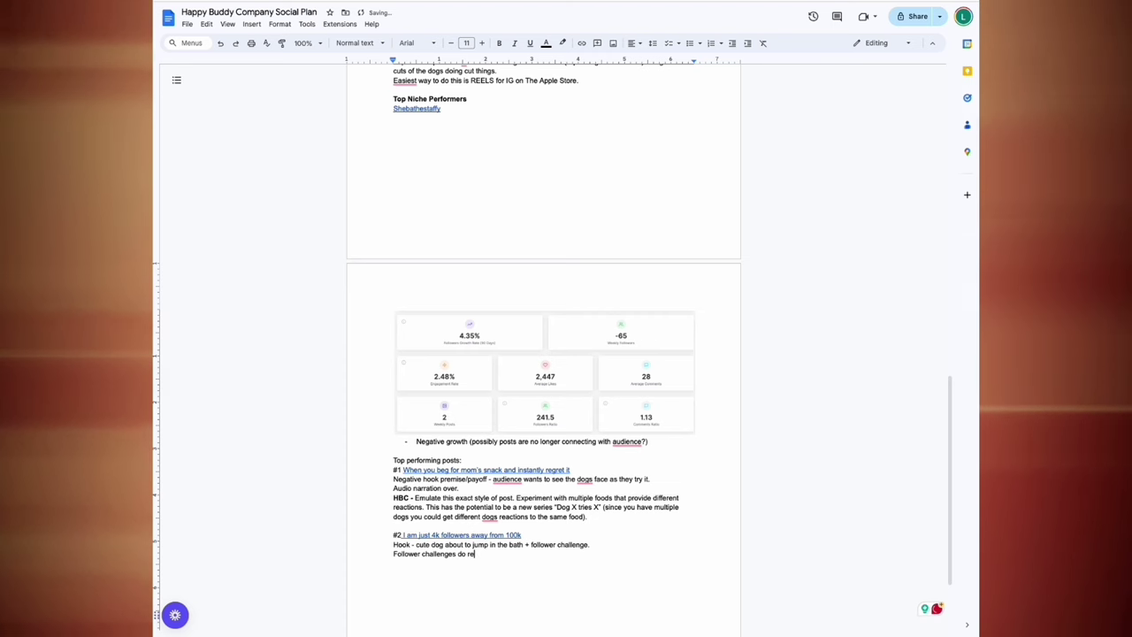
{"action": "type", "text": "ally well in this"}
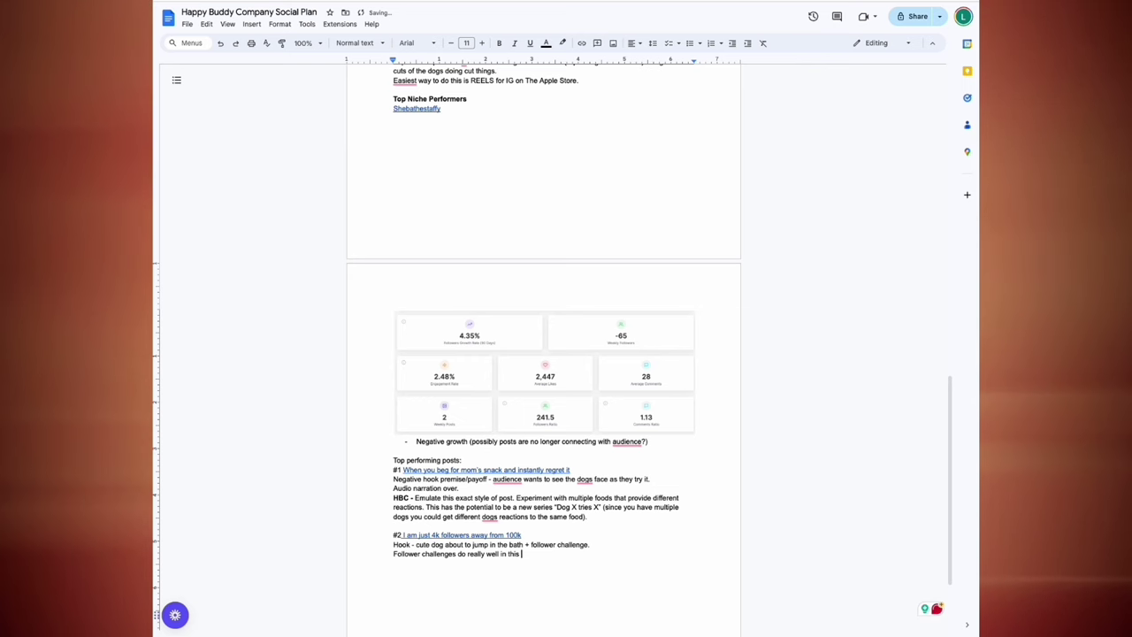
{"action": "type", "text": " niche."}
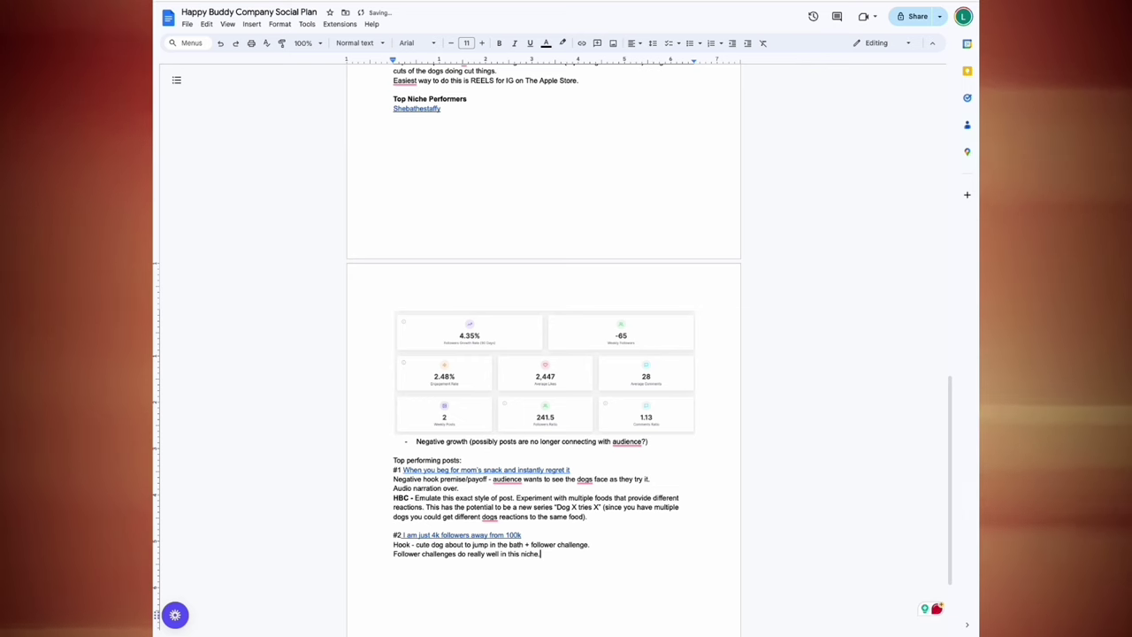
{"action": "key", "text": "Return"}
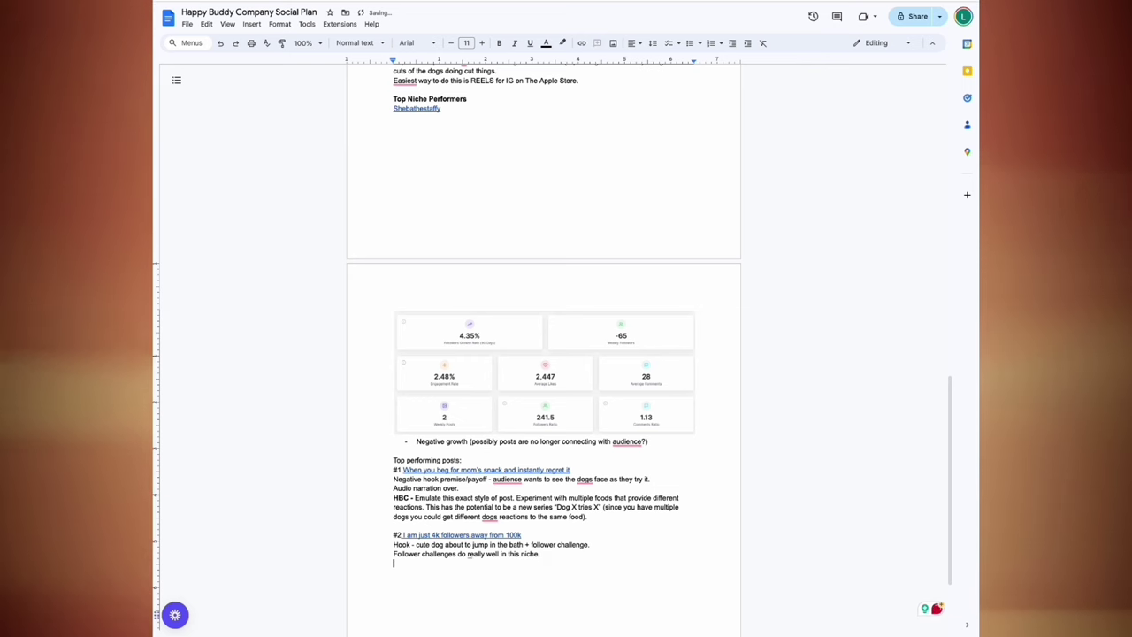
Step: Start the recommendation for post #2 with bold "HBC" followed by non-bold "- Let's start a daily follower challenge."
{"action": "key", "text": "ctrl+b"}
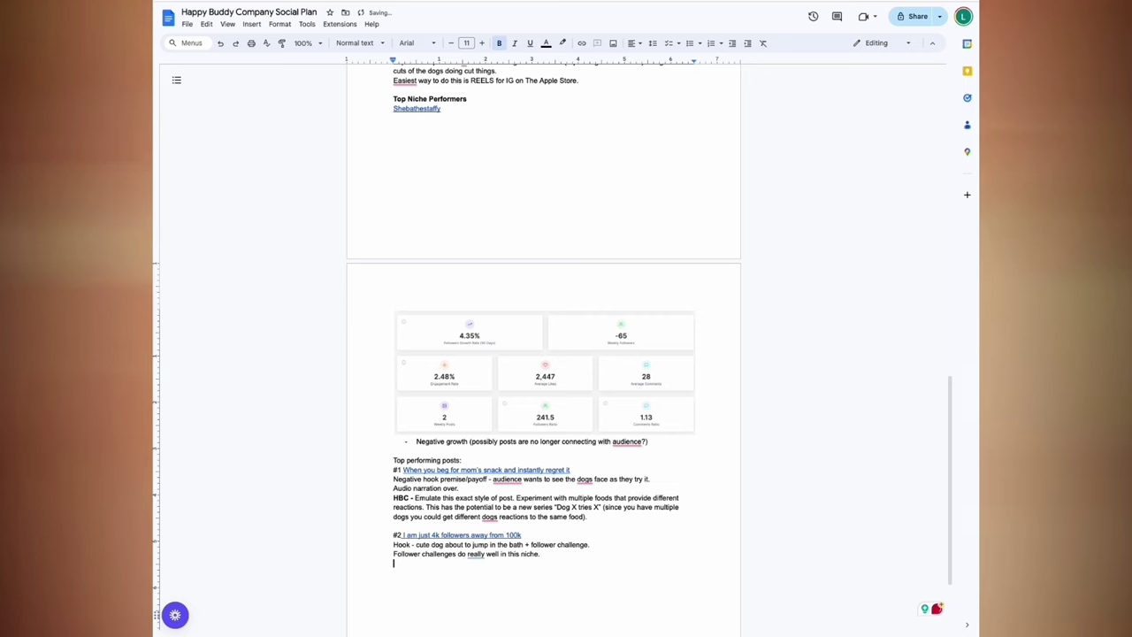
{"action": "type", "text": "HBC"}
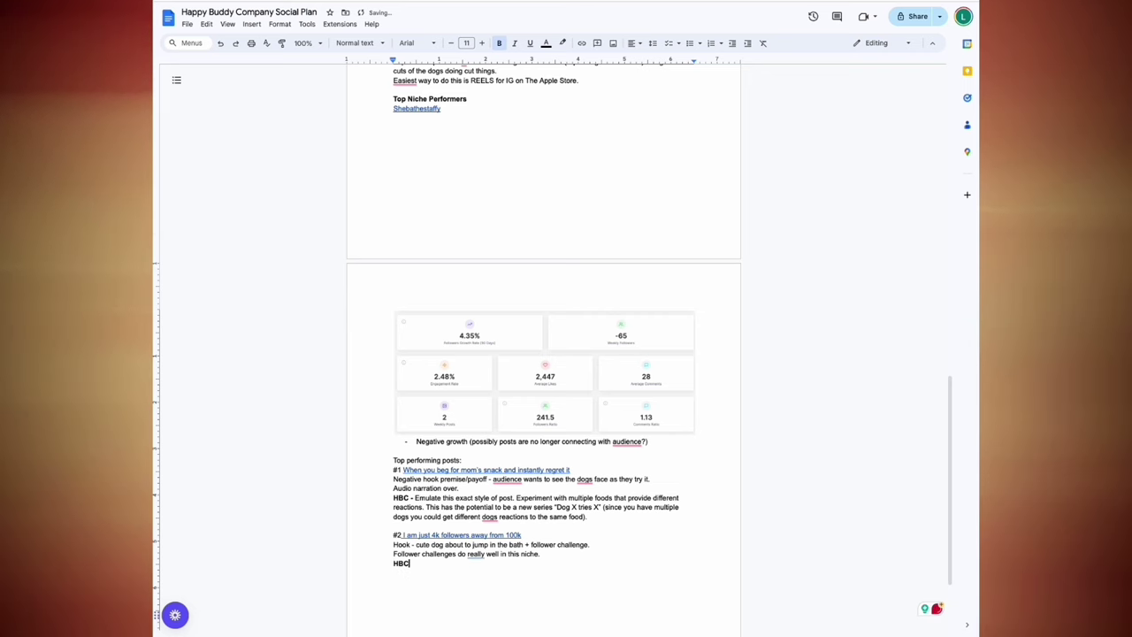
{"action": "key", "text": "ctrl+b"}
{"action": "type", "text": "- L"}
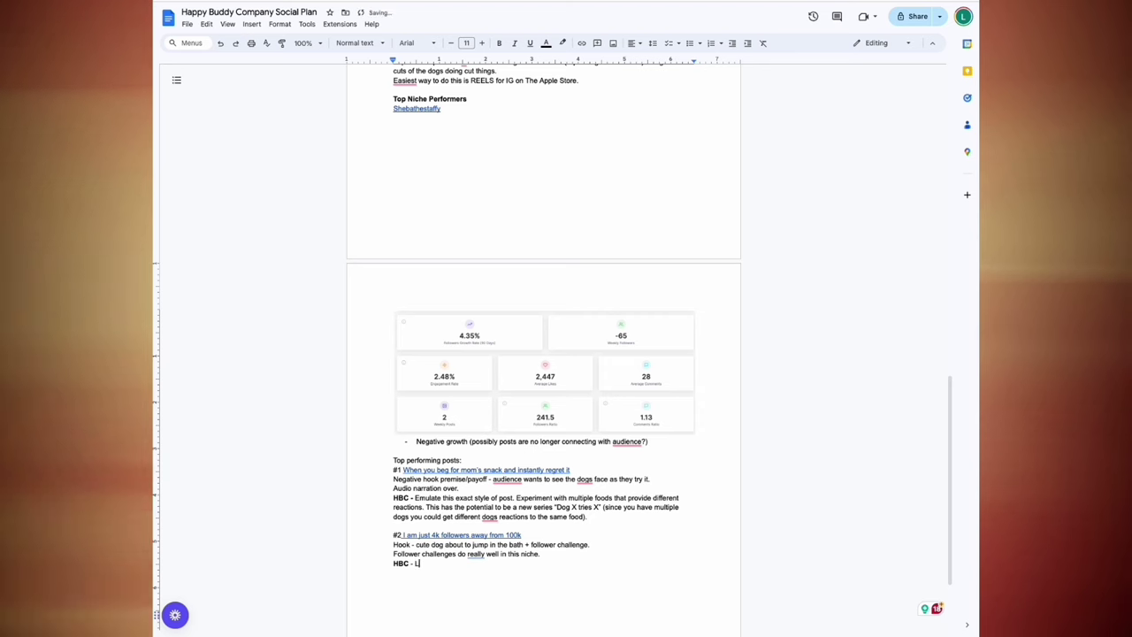
{"action": "type", "text": "et's st"}
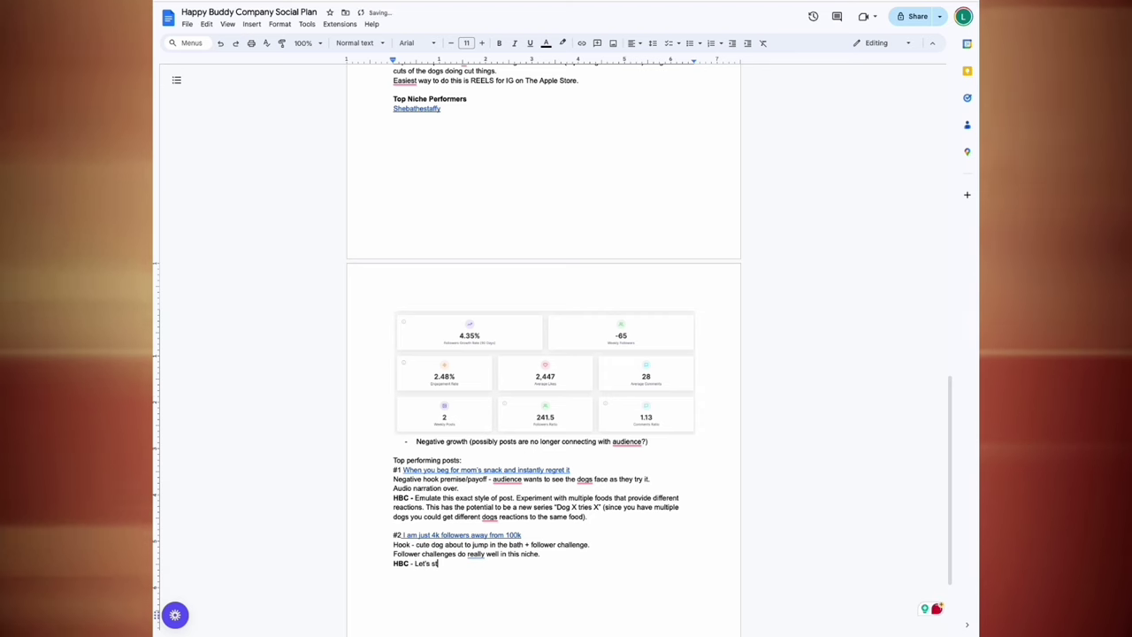
{"action": "type", "text": "art a daily follower challenge"}
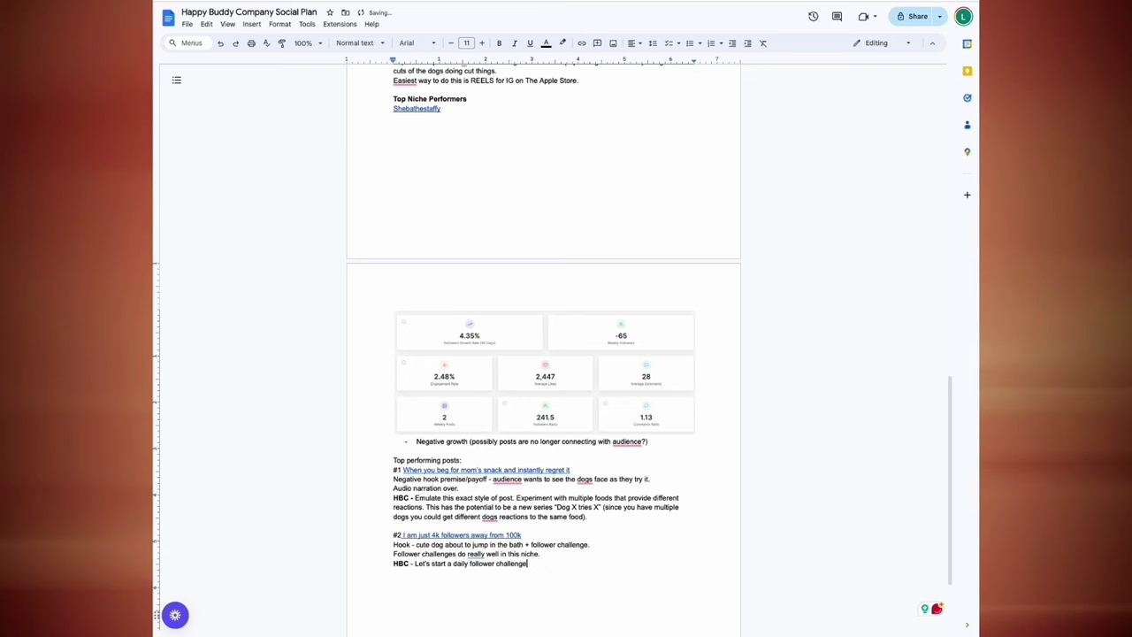
{"action": "type", "text": ". "}
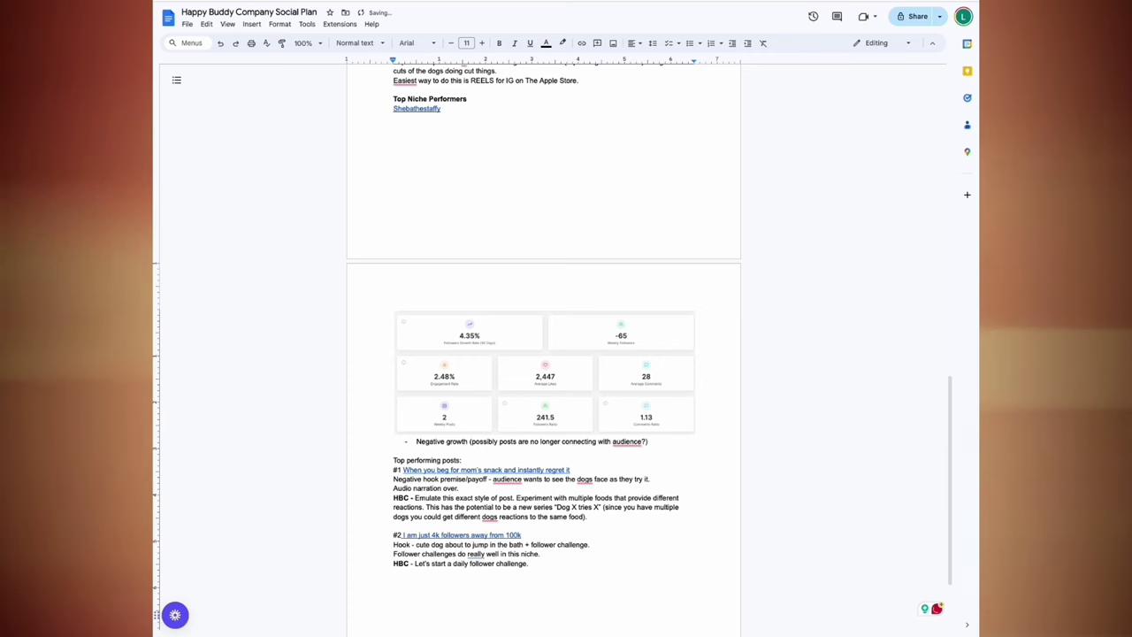
Step: Continue the HBC note with "Will you be getting another dog soon? If so you could frame it as" and an opening quotation mark
{"action": "type", "text": "Will yo"}
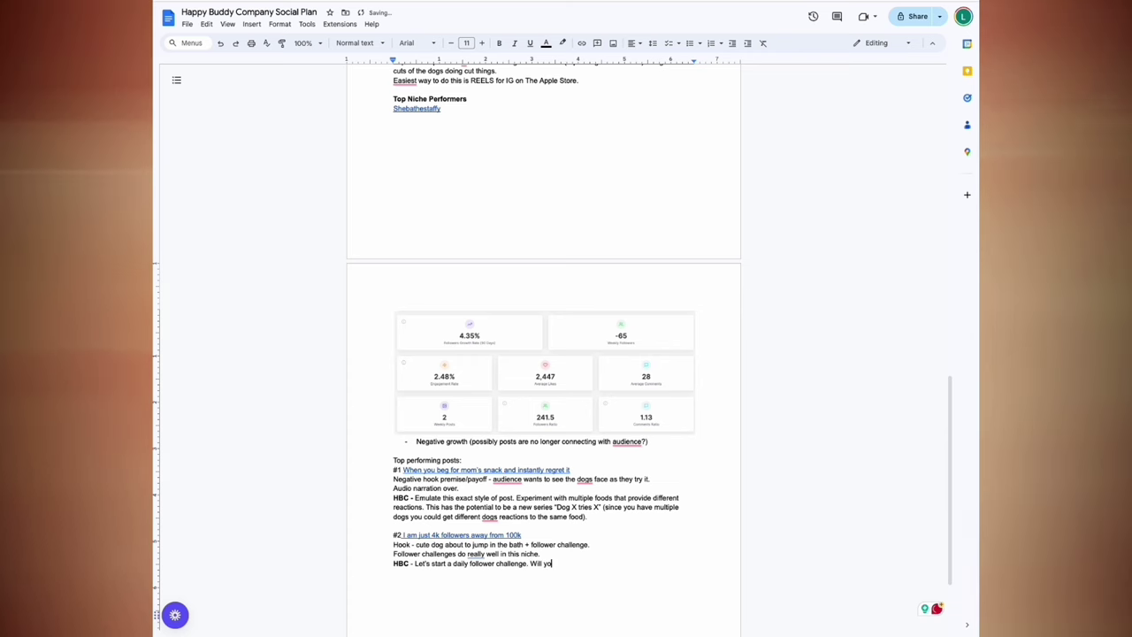
{"action": "type", "text": "u be"}
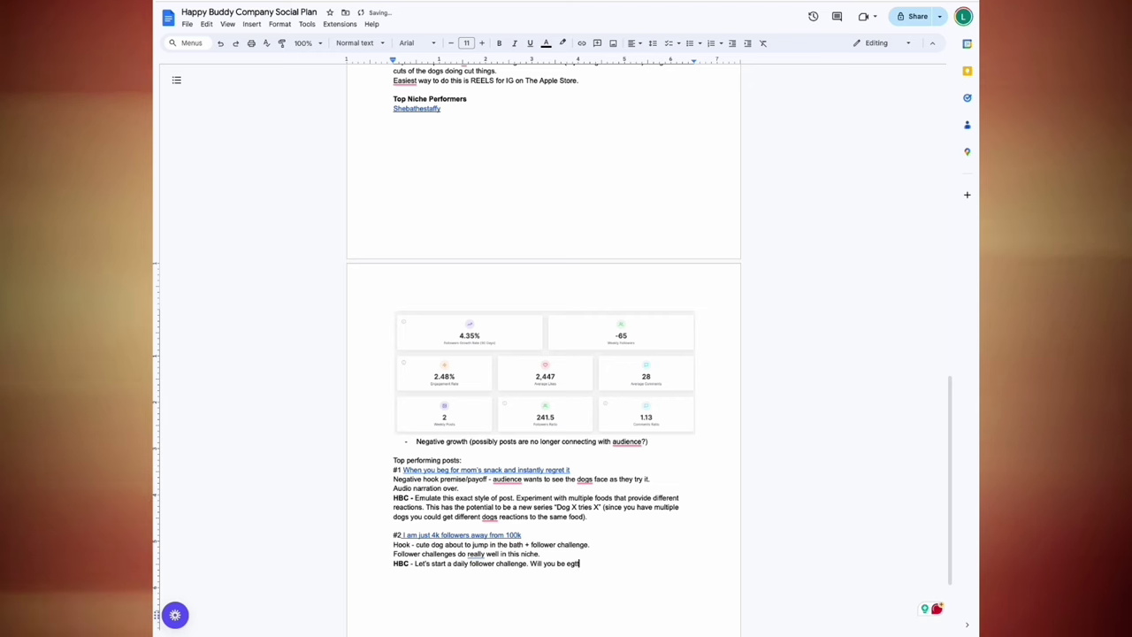
{"action": "key", "text": "BackSpace"}
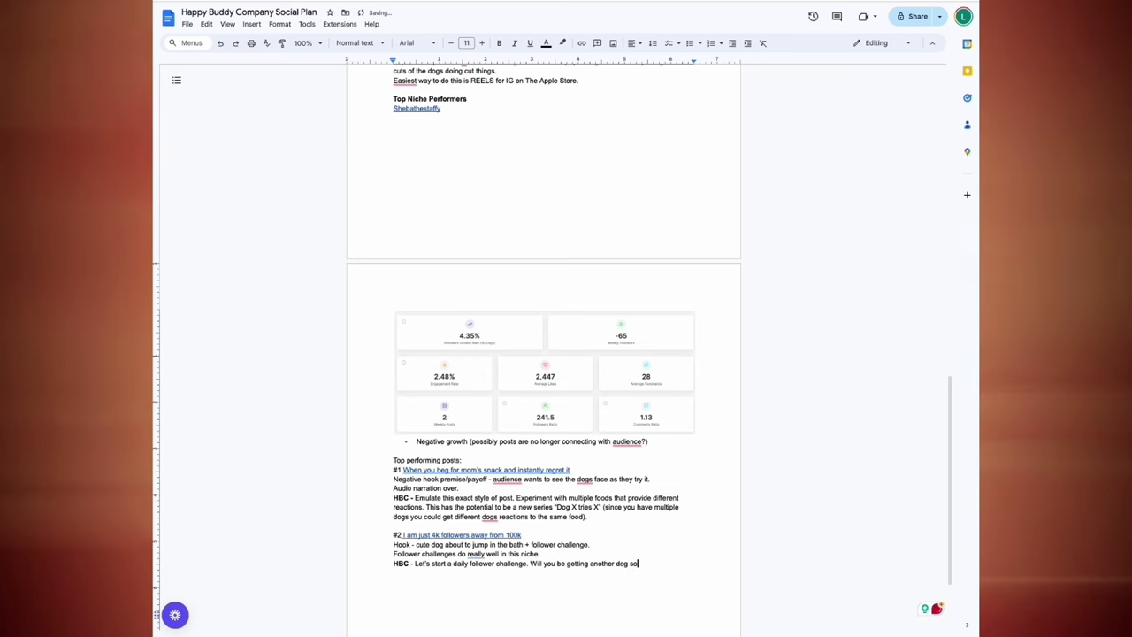
{"action": "type", "text": "If so"}
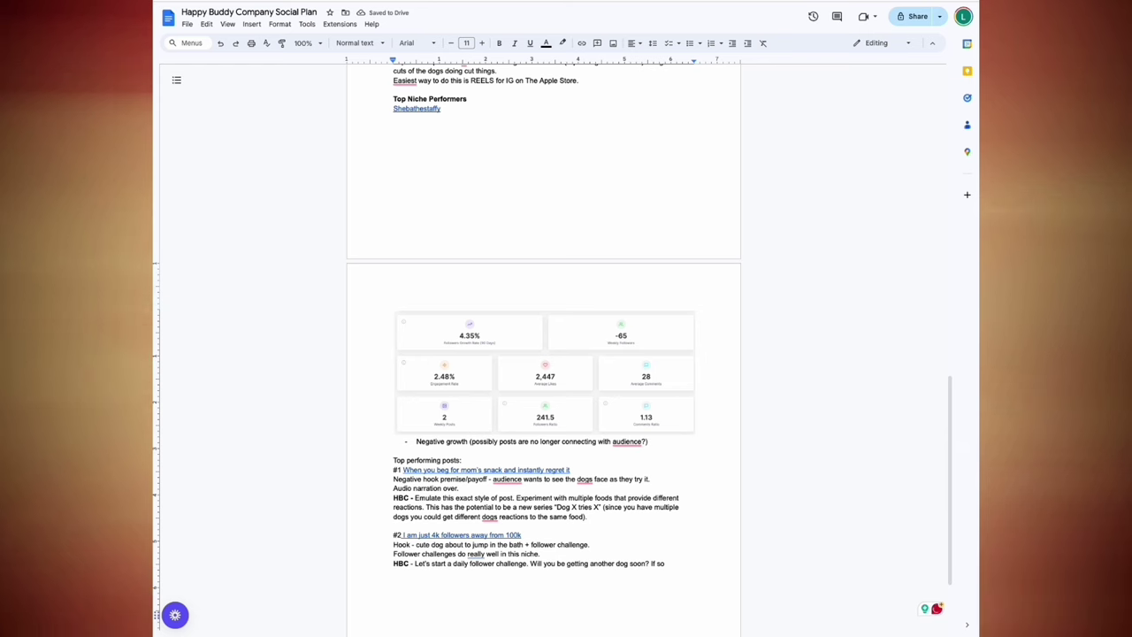
{"action": "type", "text": "ou could"}
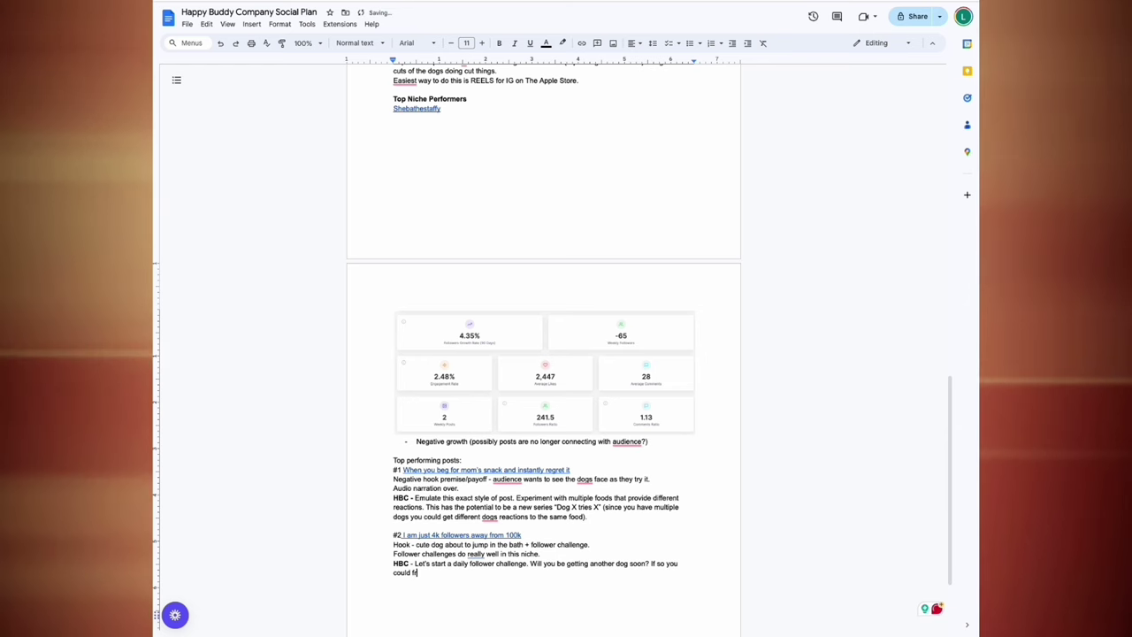
{"action": "type", "text": " frame it as \""}
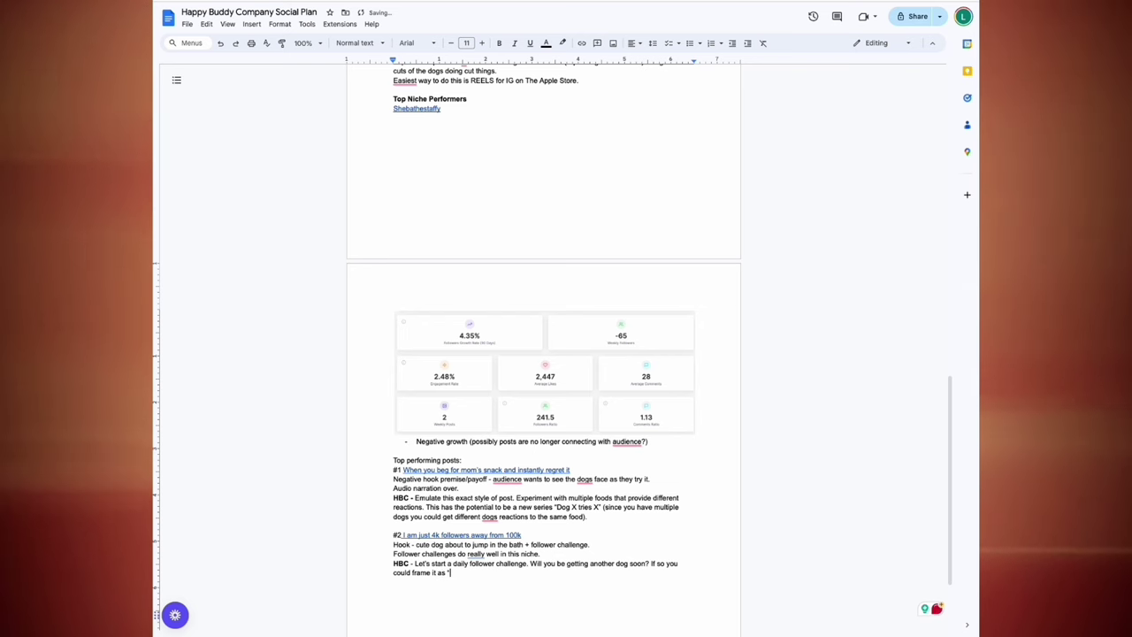
Step: Complete the quoted challenge wording with "If we hit 50k my partner will let us keep NEW DOG" and close the quotation
{"action": "type", "text": "If we "}
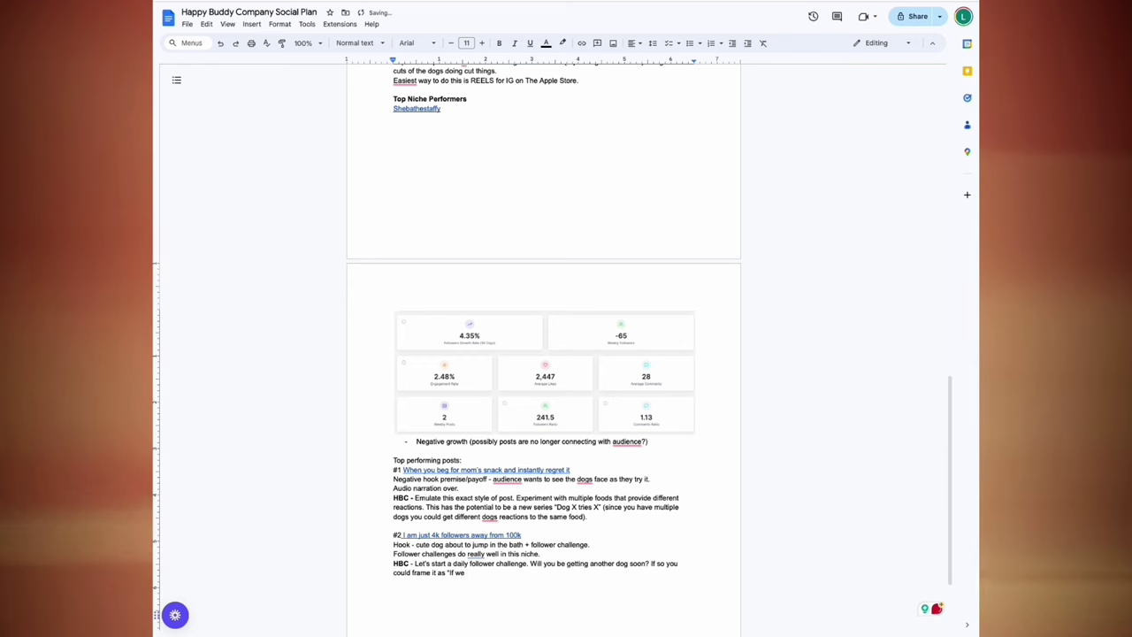
{"action": "type", "text": "hit 50k m"}
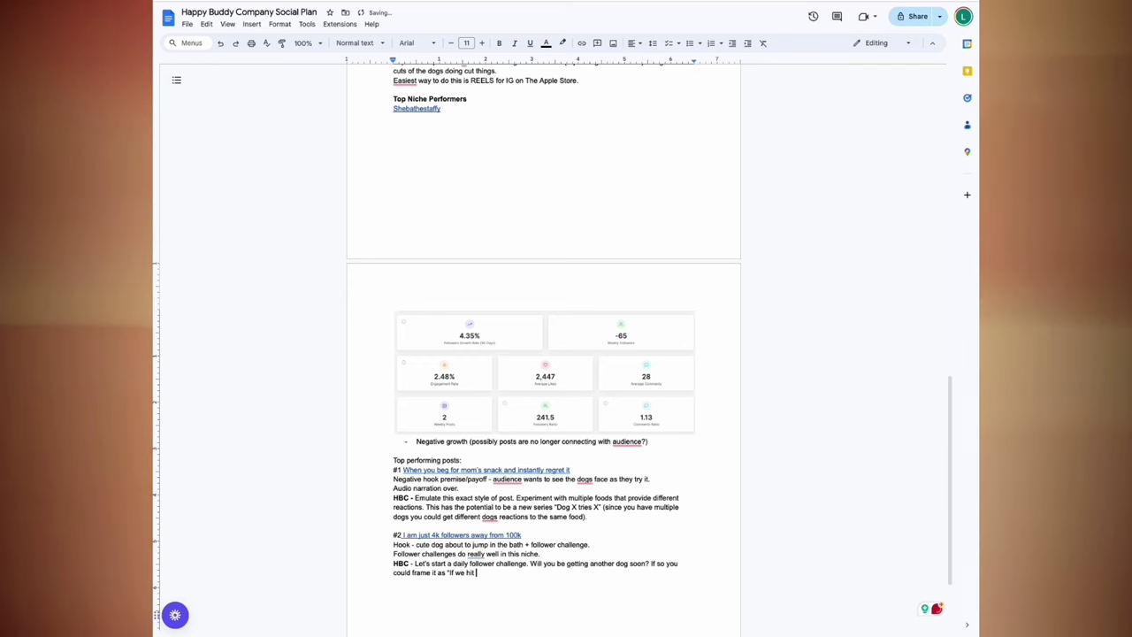
{"action": "type", "text": "y pa"}
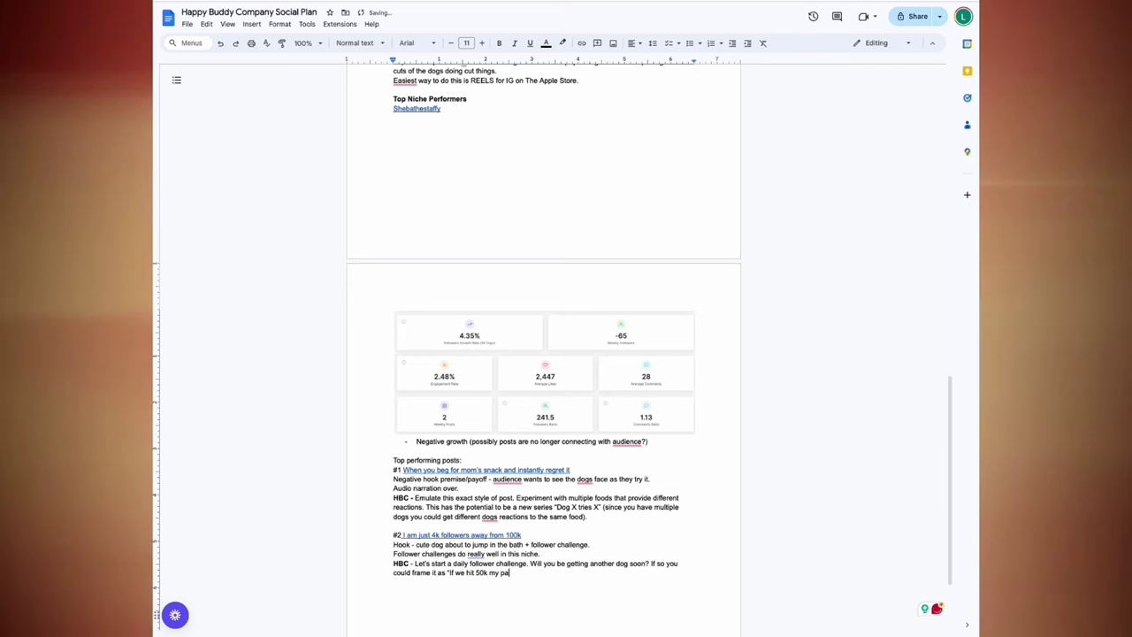
{"action": "type", "text": "rtner wil"}
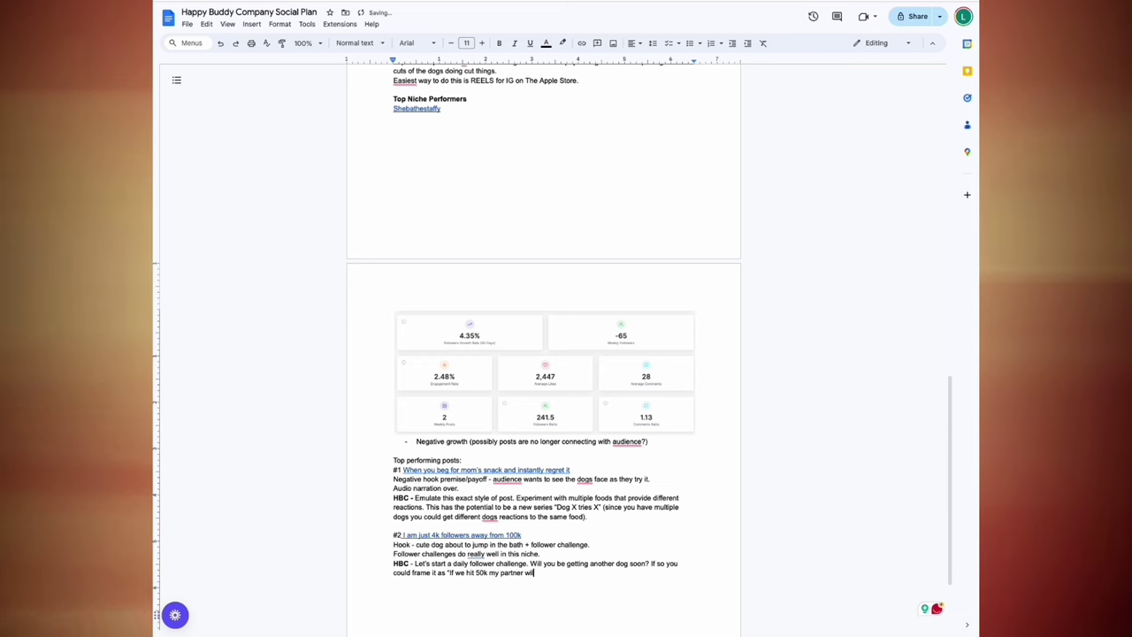
{"action": "type", "text": "l let us keep NEW DOG\""}
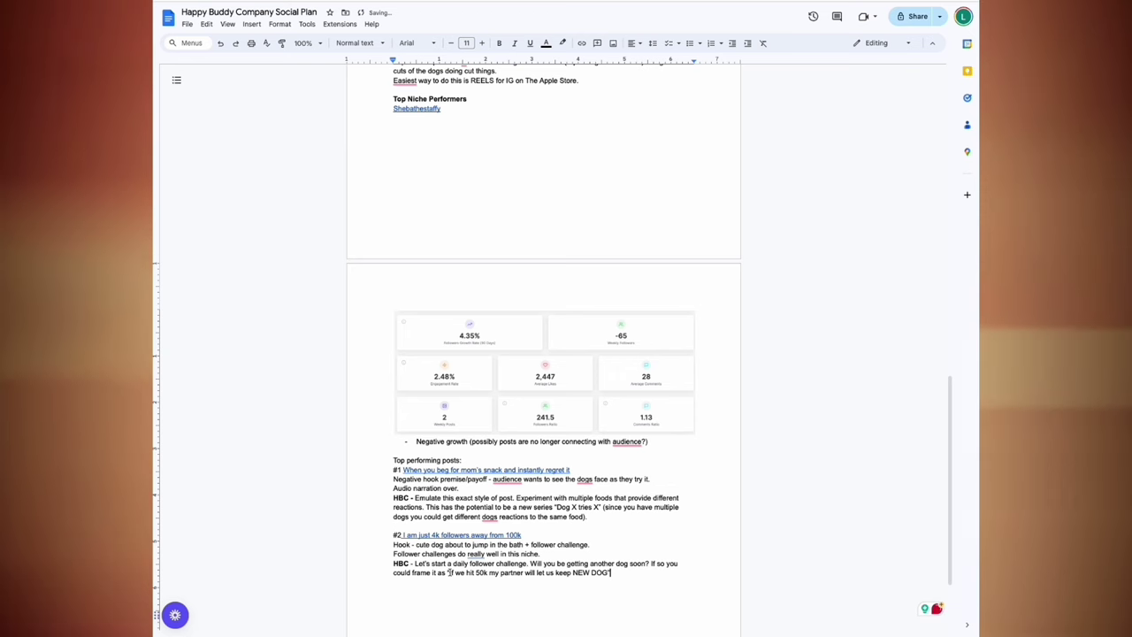
Step: Insert "DAY 1 - New Dog Challenge -" at the start of the quoted challenge wording in the #2 HBC note
{"action": "left_click", "coordinate": [449, 572]}
{"action": "type", "text": "DA"}
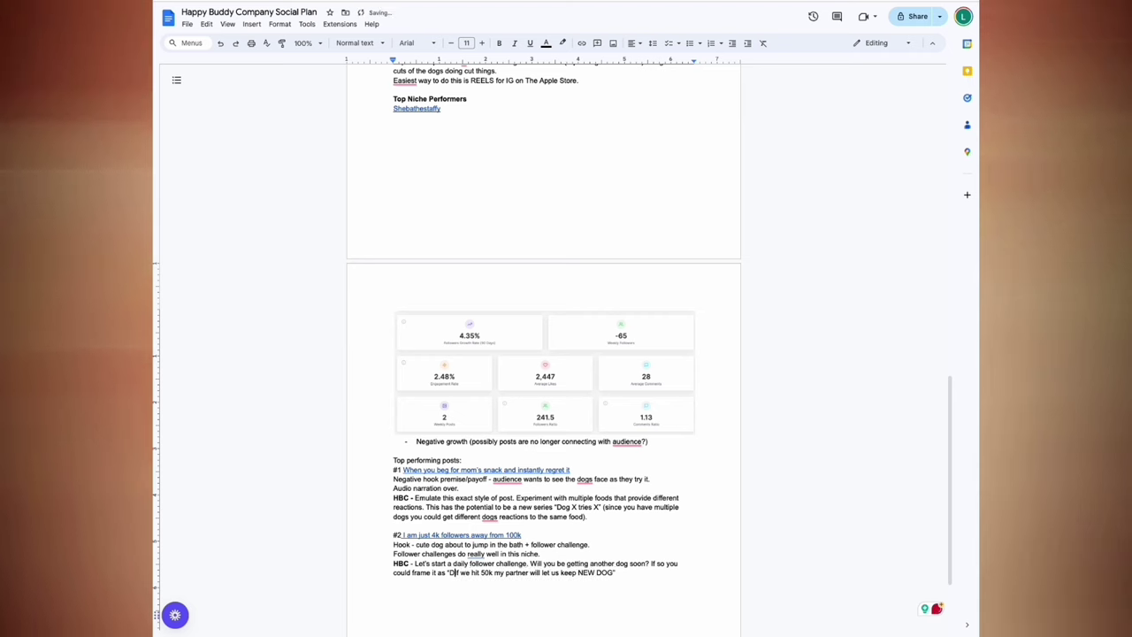
{"action": "type", "text": "Y"}
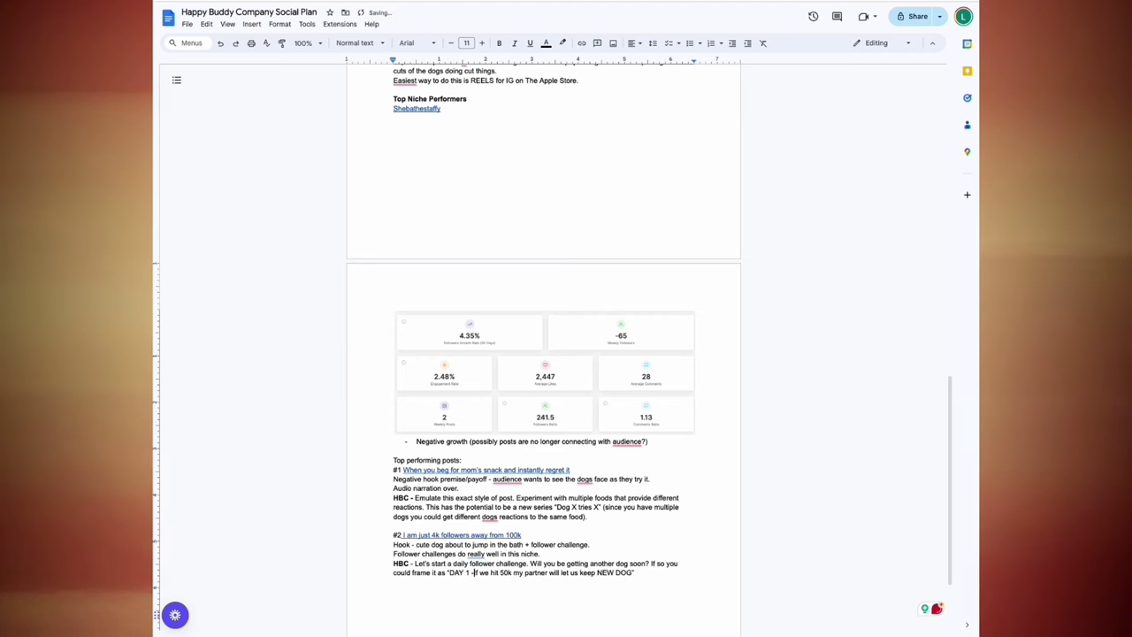
{"action": "type", "text": " 1 - New Dog Challenge -"}
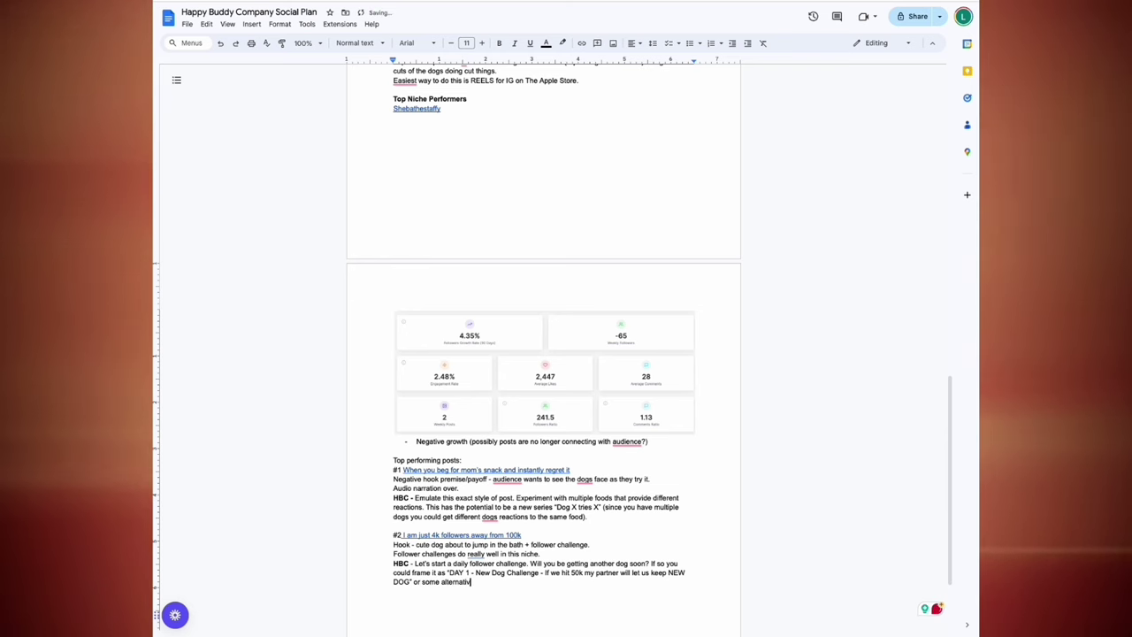
Step: Finish the #2 note with "or some alternative that works. It should be a clear goal (e.g 50k) with a clear pay-off for the followers if you achieve it."
{"action": "type", "text": "orks. It"}
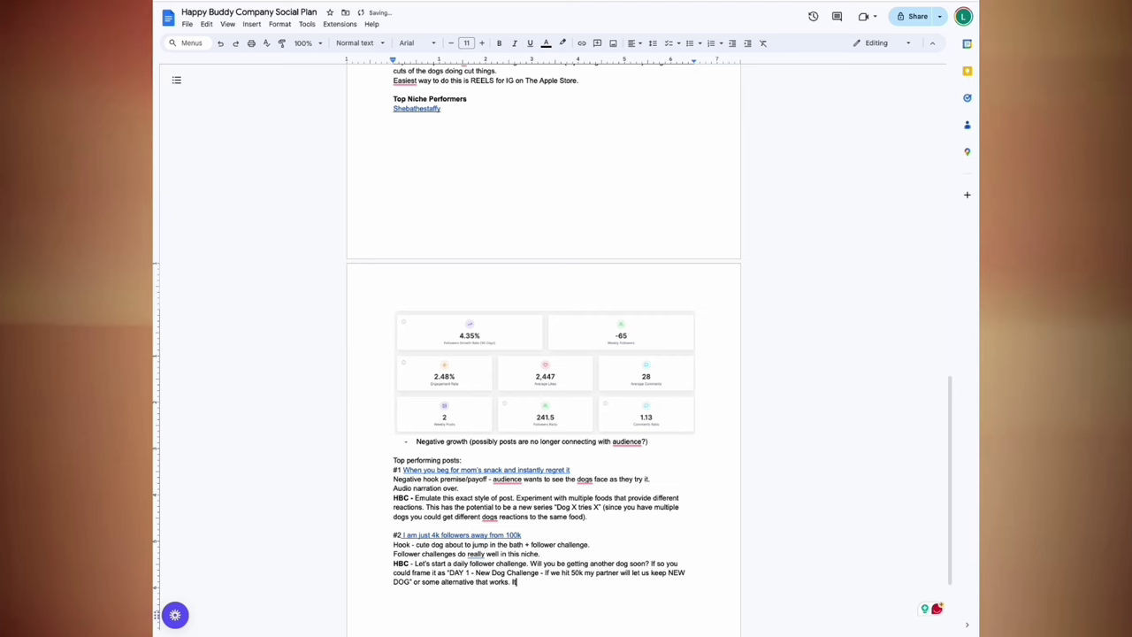
{"action": "type", "text": " should be a clear goal (e.g 50k) with a clear pay-off for"}
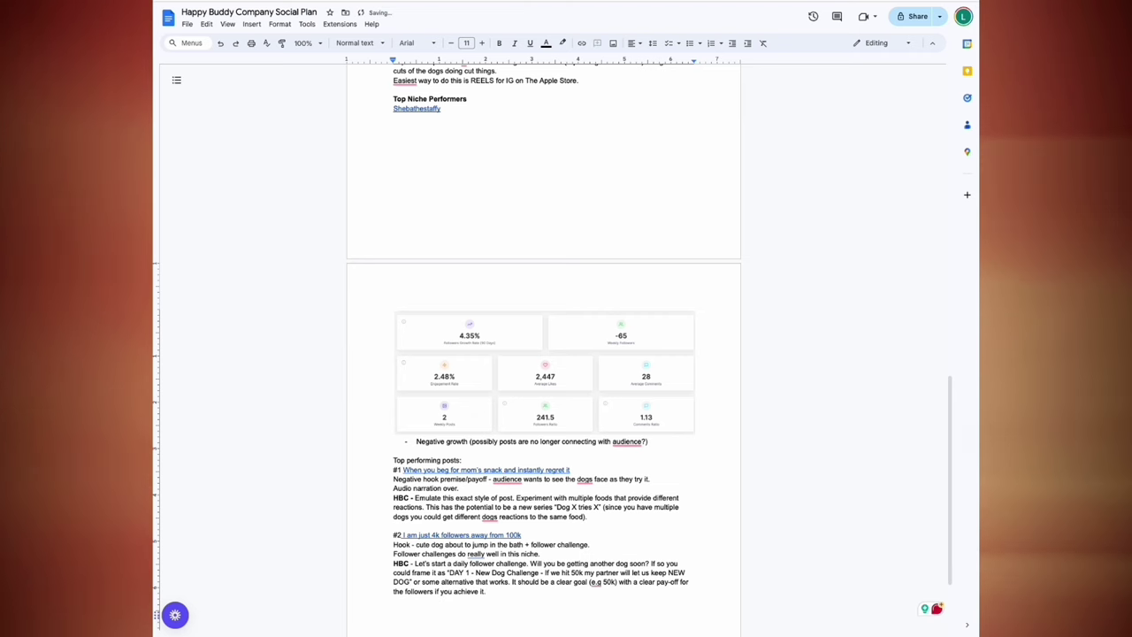
Step: Review shebathestaffy's rescue dog reel on Instagram and add the entry "#3 My rescue dog calling out trash humans..." below the #2 notes
{"action": "key", "text": "Return"}
{"action": "key", "text": "Return"}
{"action": "type", "text": "#3"}
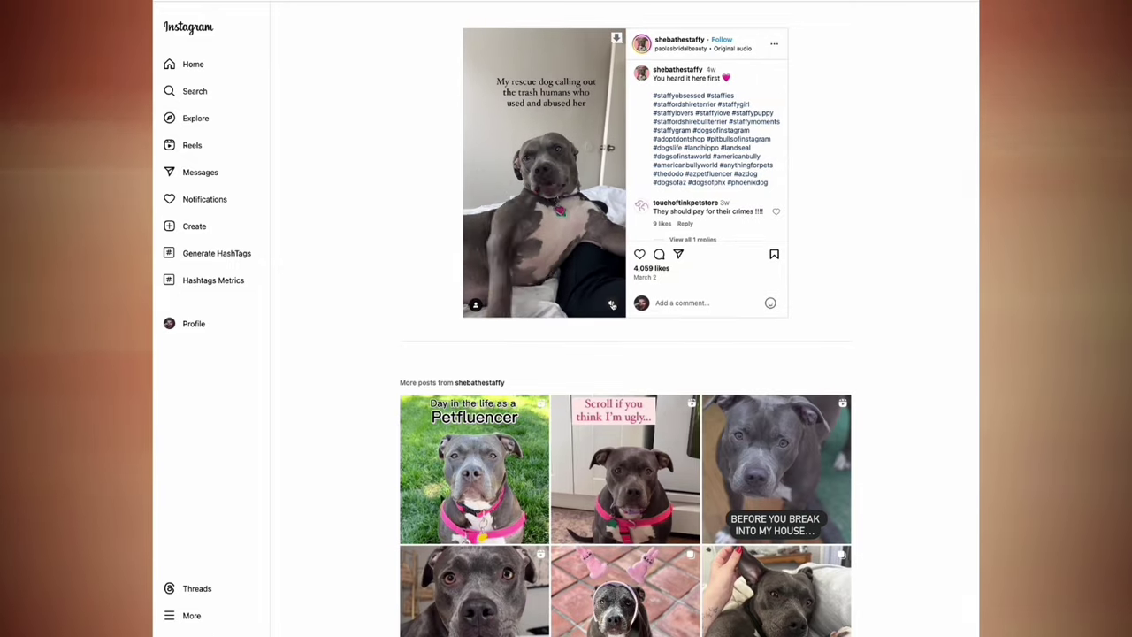
{"action": "left_click", "coordinate": [611, 303]}
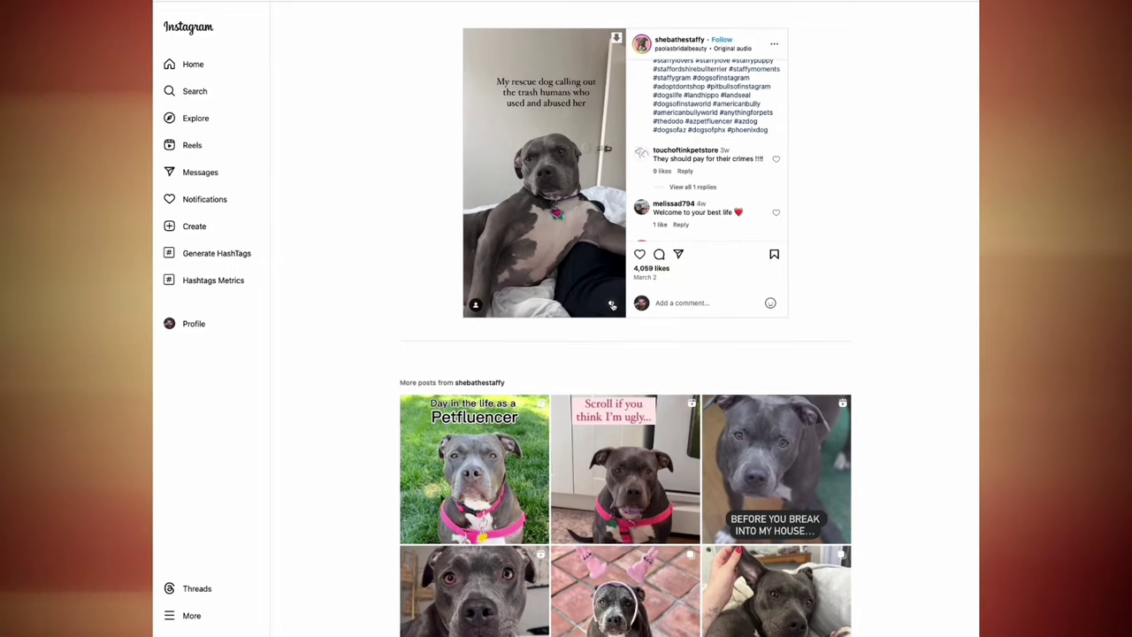
{"action": "scroll", "coordinate": [619, 265], "scroll_direction": "down", "scroll_amount": 1}
{"action": "scroll", "coordinate": [646, 221], "scroll_direction": "up", "scroll_amount": 1}
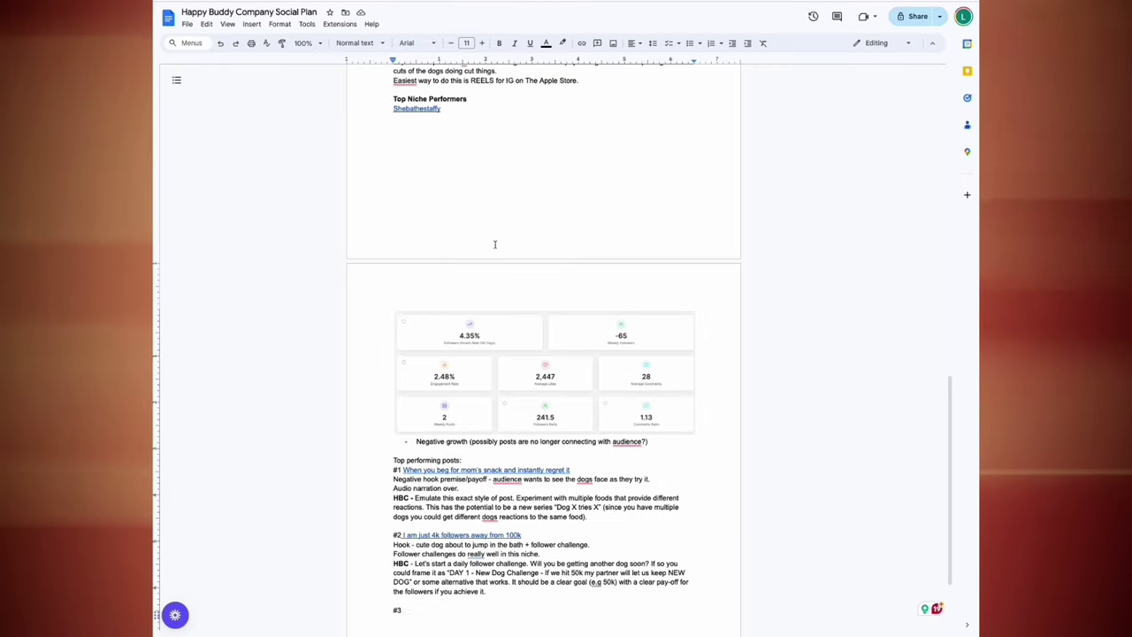
{"action": "type", "text": "My resc"}
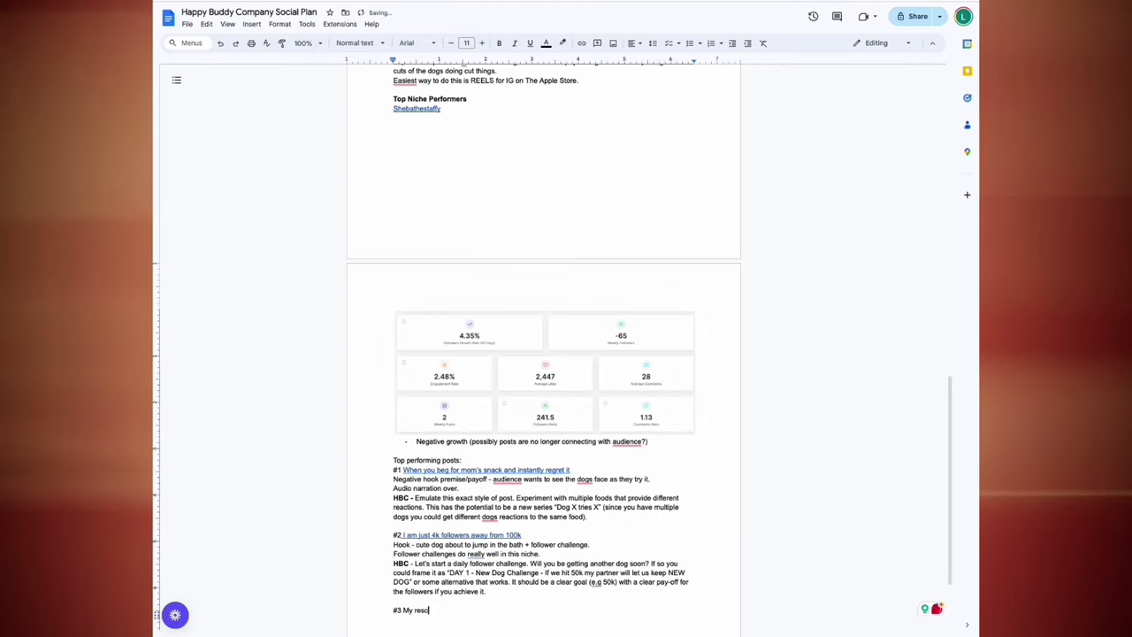
{"action": "type", "text": "ue dog call"}
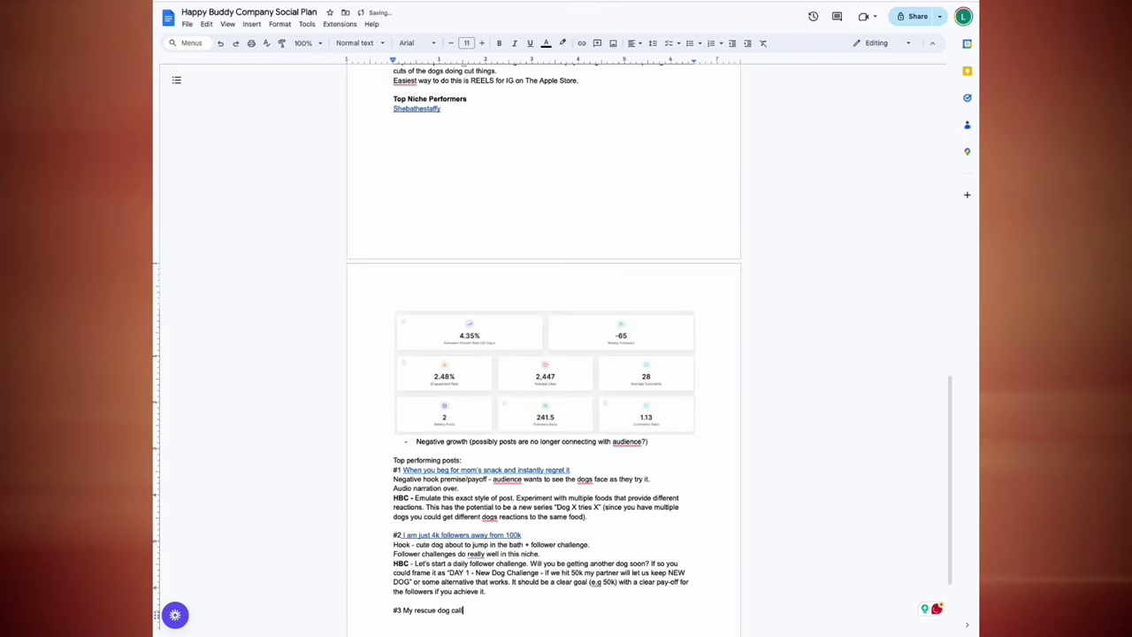
{"action": "type", "text": "ing out trash humans..."}
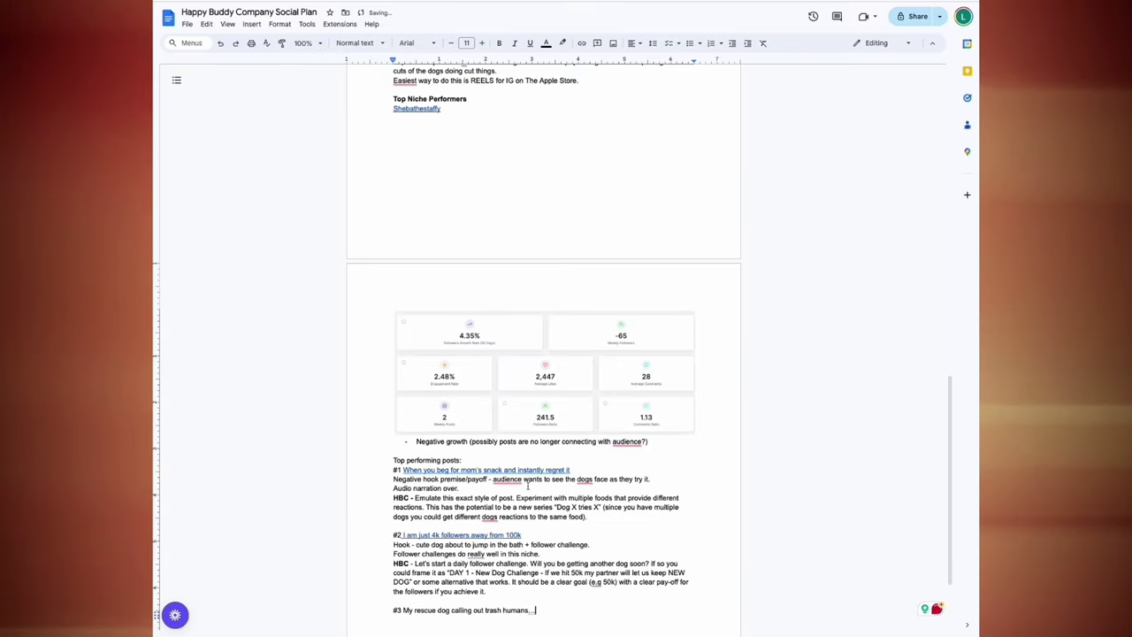
Step: Link the #3 title text, without the number, to the copied Instagram post address
{"action": "scroll", "coordinate": [544, 354], "scroll_direction": "down", "scroll_amount": 1}
{"action": "left_click_drag", "start_coordinate": [535, 524], "coordinate": [400, 525]}
{"action": "left_click_drag", "start_coordinate": [535, 524], "coordinate": [405, 524]}
{"action": "right_click", "coordinate": [405, 523]}
{"action": "left_click", "coordinate": [454, 457]}
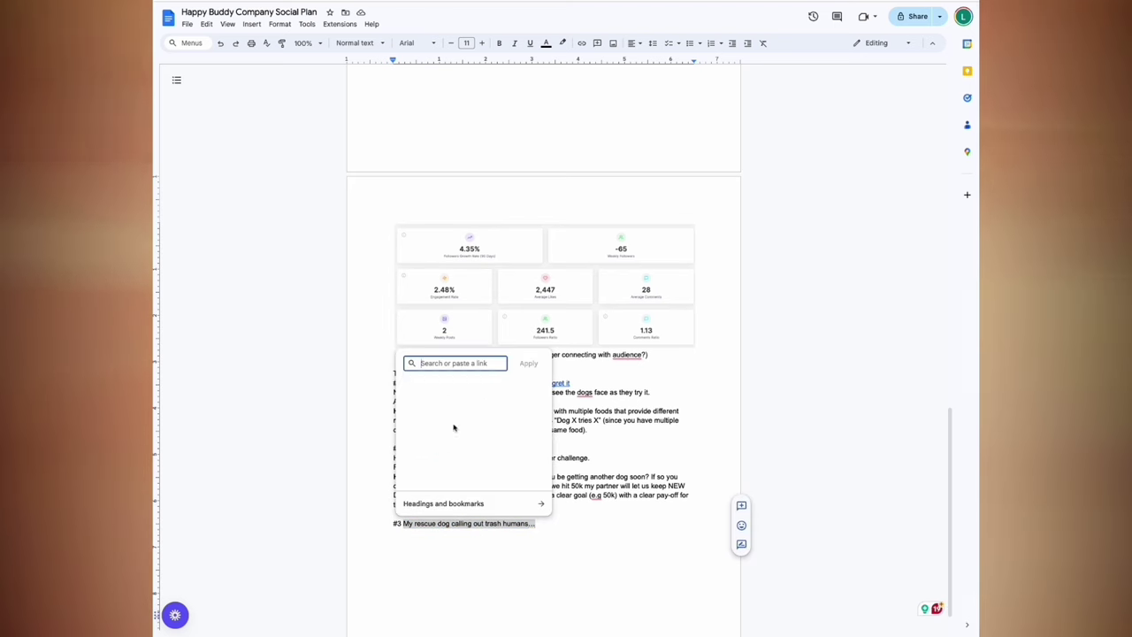
{"action": "key", "text": "ctrl+v"}
{"action": "key", "text": "Return"}
Step: Add beneath #3: Hook - cute dog + caption about abusive dog owners + trending audio of "when you realise what you missed out on..."
{"action": "key", "text": "Return"}
{"action": "type", "text": "Hook - "}
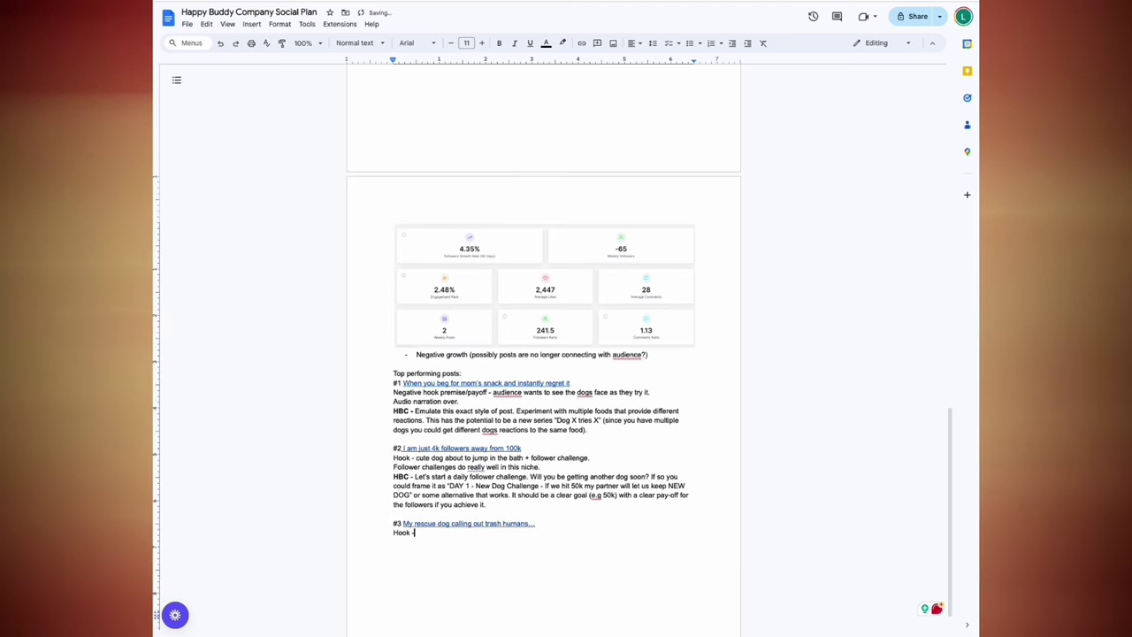
{"action": "type", "text": "cute dog + caption about abusive dog owners + tr"}
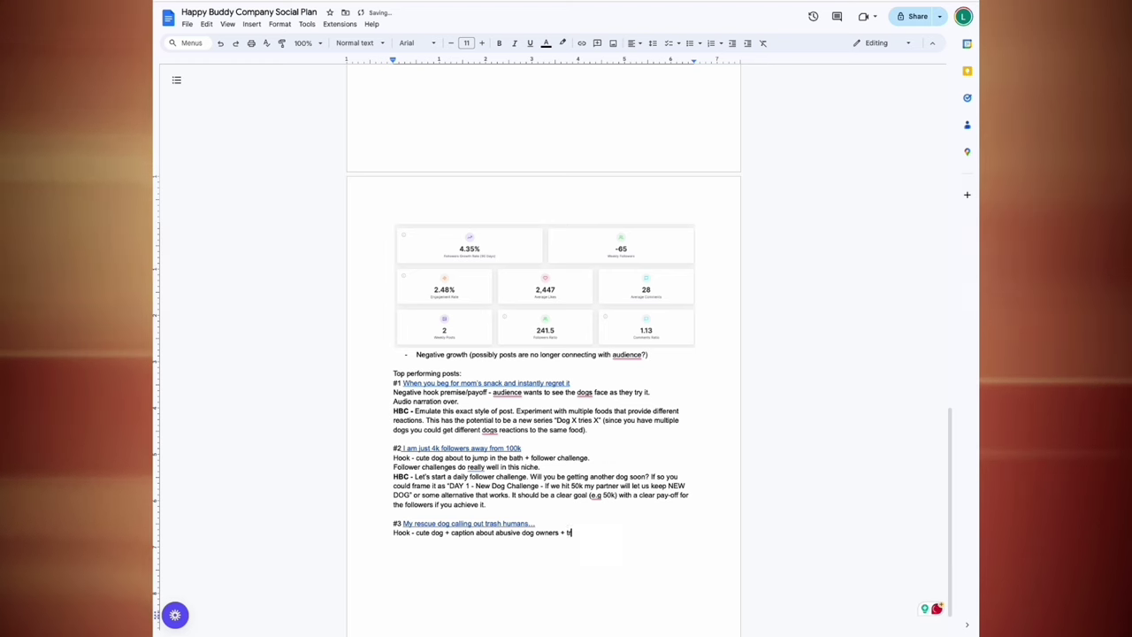
{"action": "type", "text": "ending audio of \"when you realise what you missed o"}
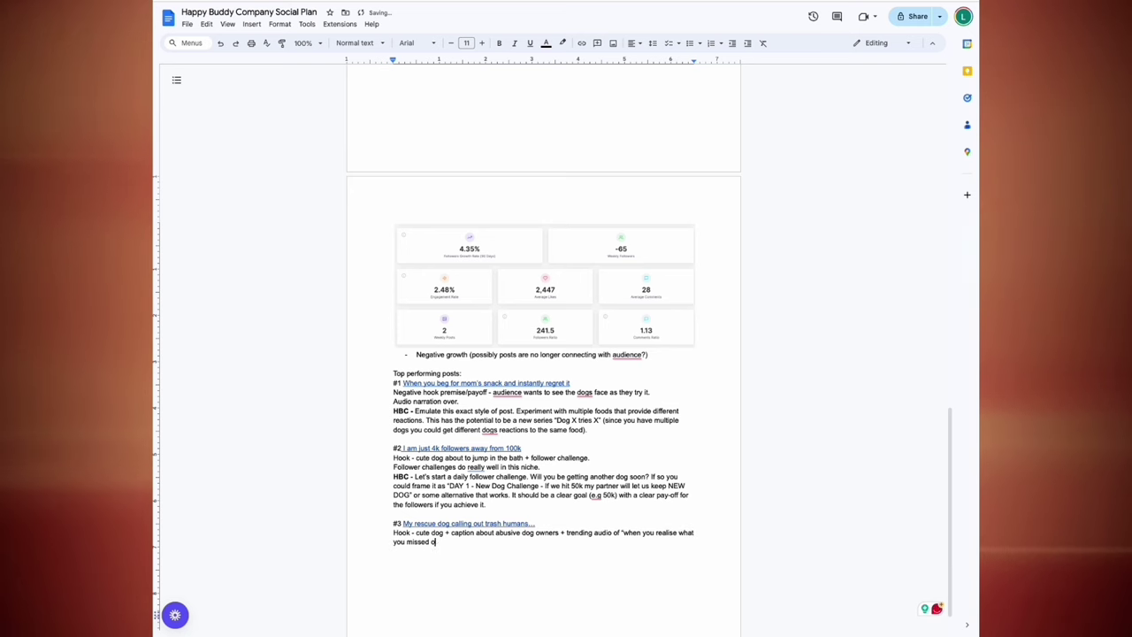
{"action": "type", "text": "ut on...\" These types of"}
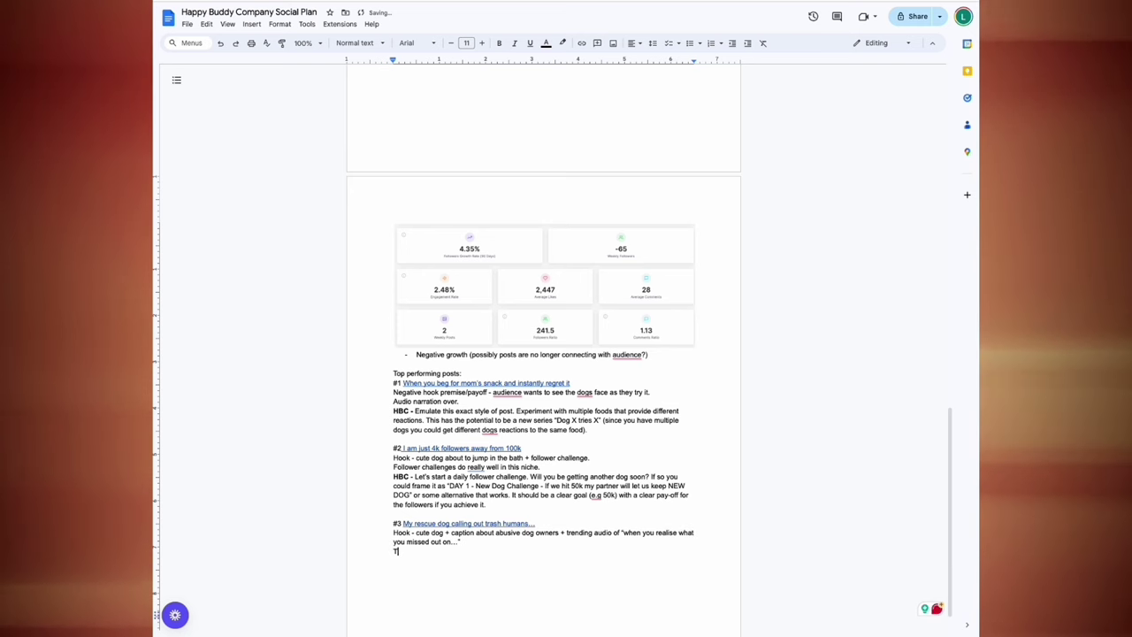
Step: Complete the next #3 line as "These types of posts perform well - but I wouldn't recommend it unless the dogs truly are rescues."
{"action": "type", "text": " posts pe"}
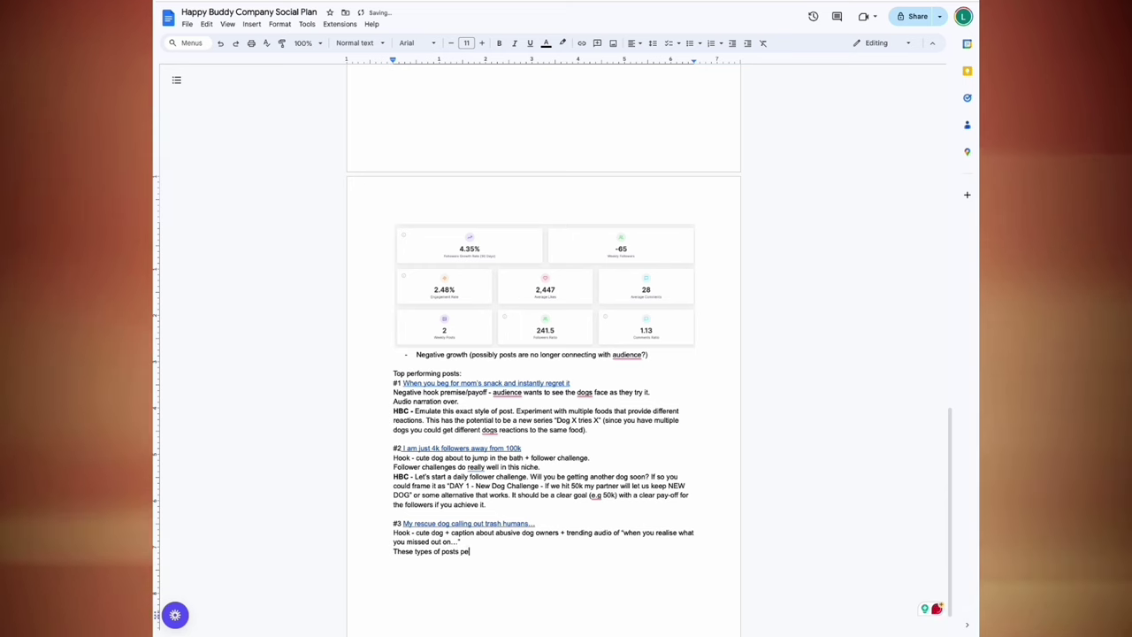
{"action": "type", "text": "rform well - but I wouldn't recomme"}
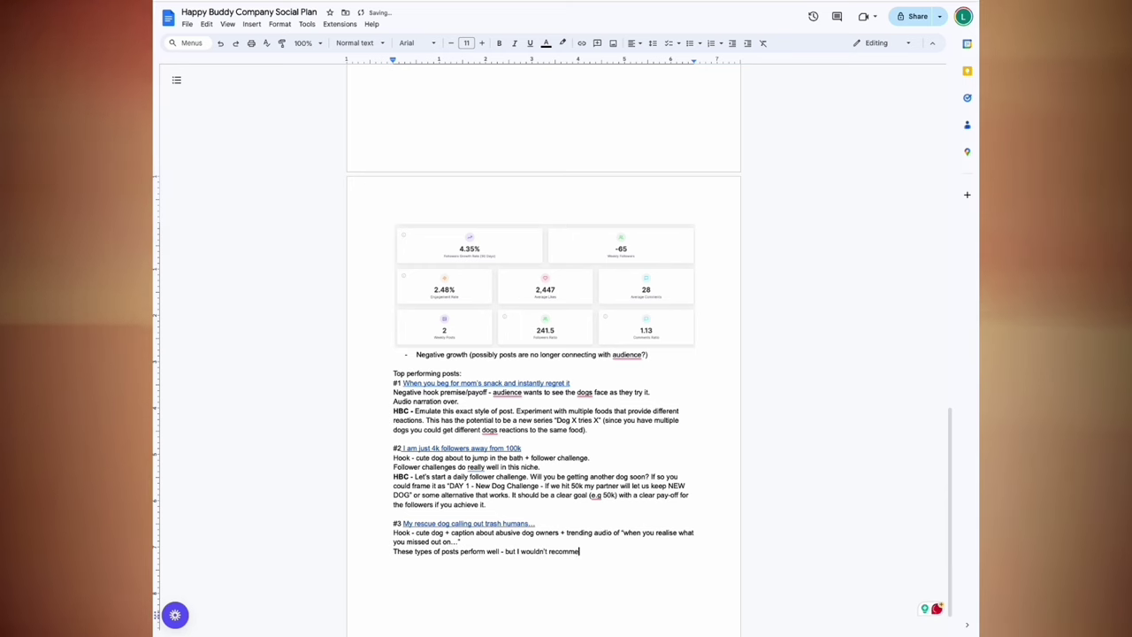
{"action": "type", "text": "nd it unless the dogs truly are rescues."}
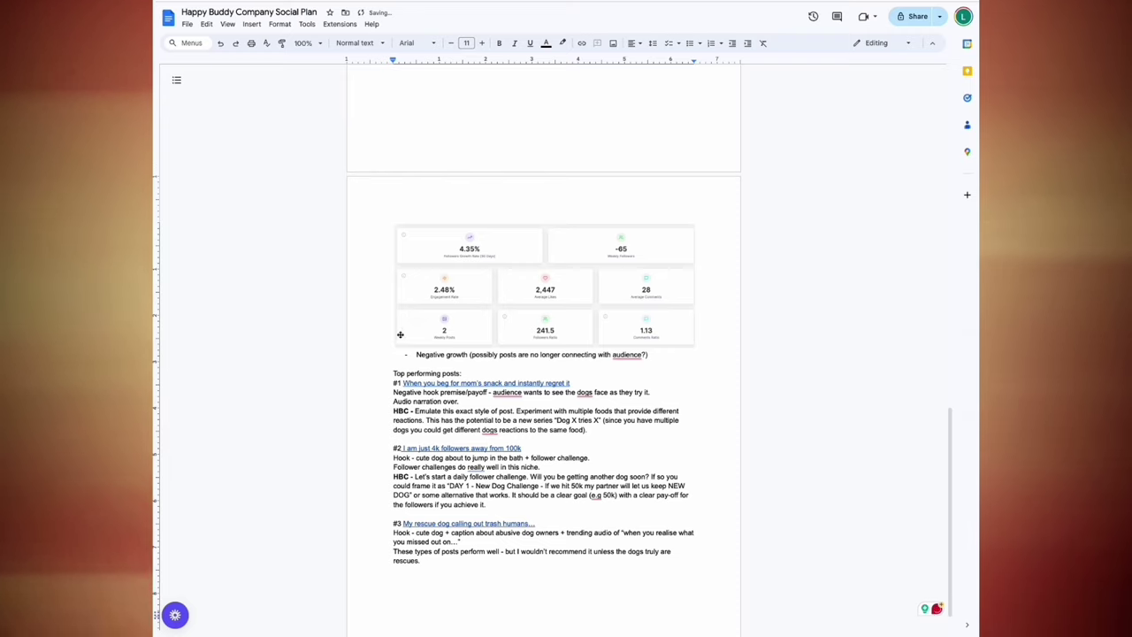
Step: Add "(99k followers)" after the Shebathestaffy link under Top Niche Performers
{"action": "scroll", "coordinate": [399, 334], "scroll_direction": "up", "scroll_amount": 5}
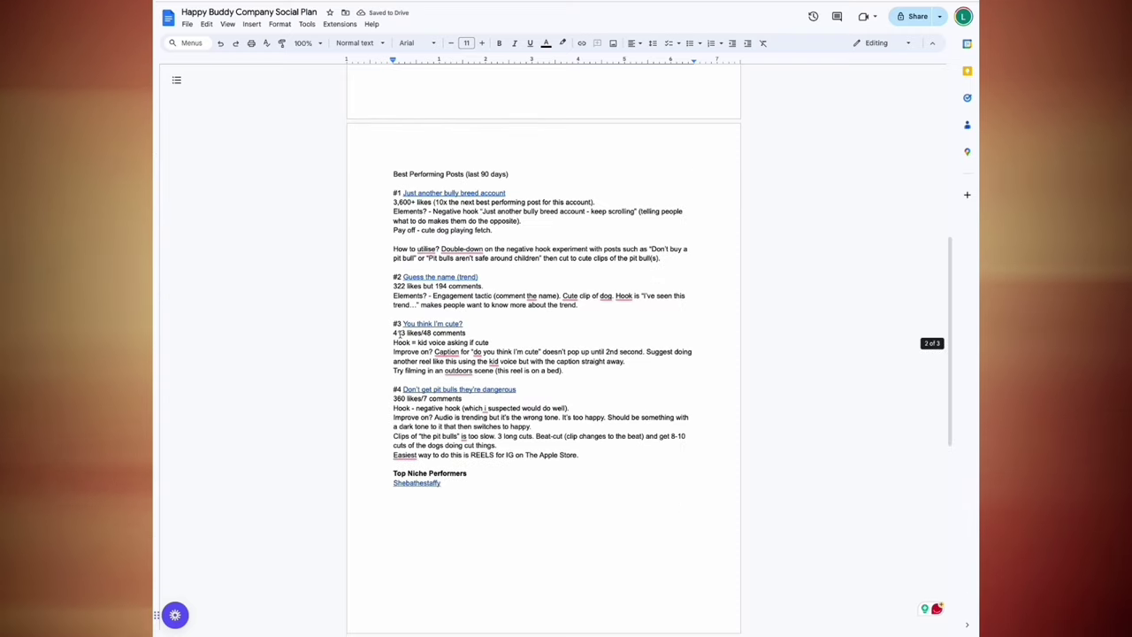
{"action": "scroll", "coordinate": [451, 412], "scroll_direction": "down", "scroll_amount": 4}
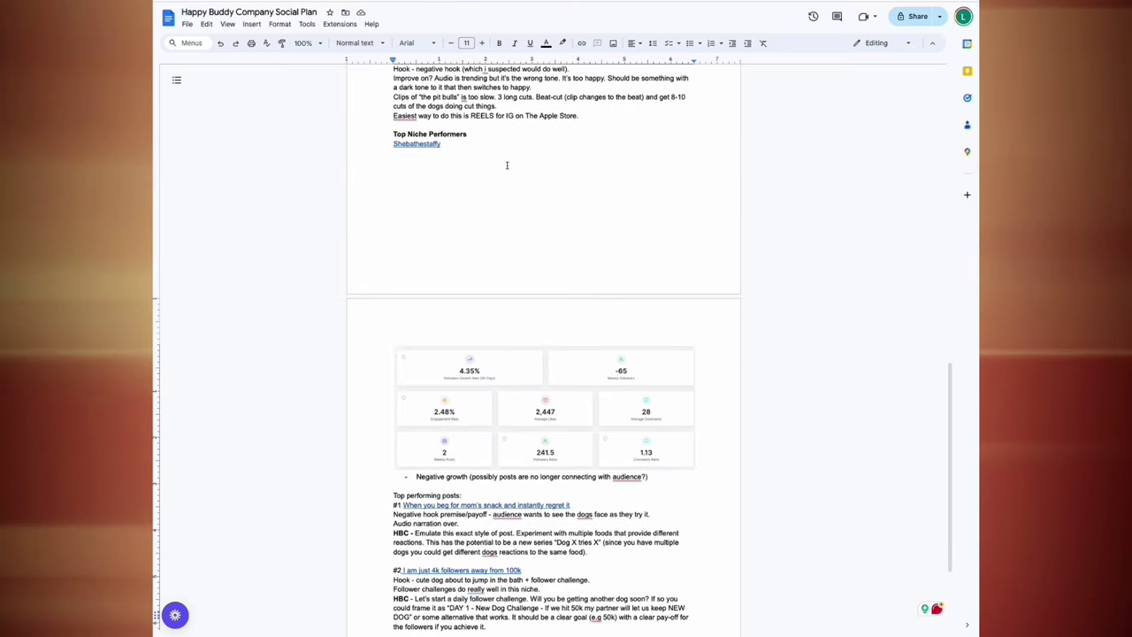
{"action": "left_click", "coordinate": [481, 149]}
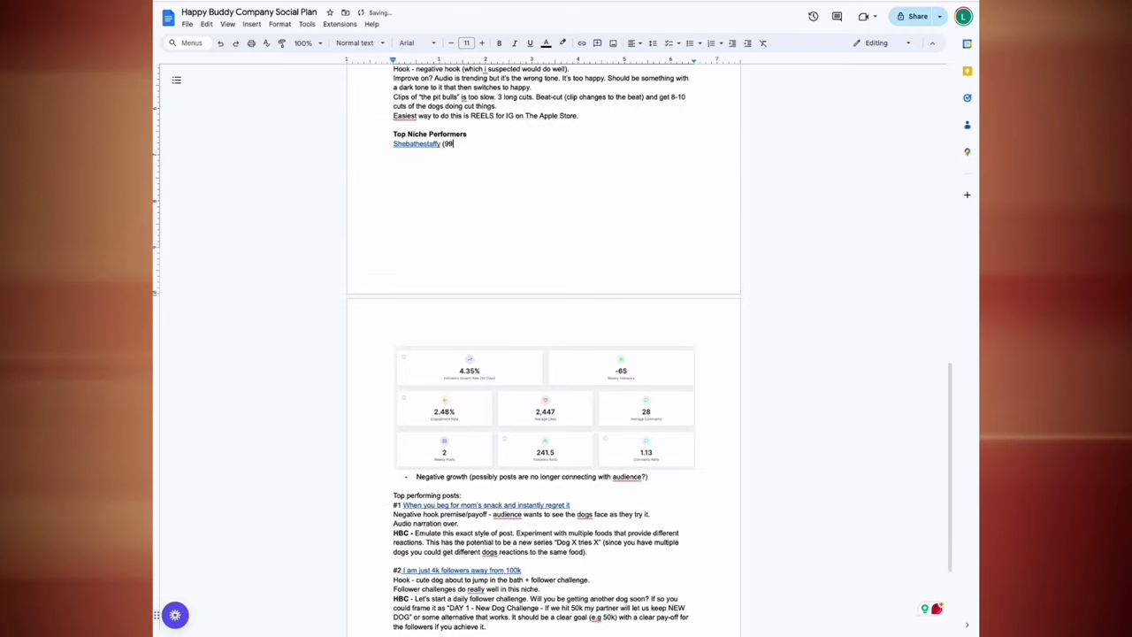
{"action": "type", "text": "(99k followers)"}
{"action": "scroll", "coordinate": [480, 309], "scroll_direction": "down", "scroll_amount": 4}
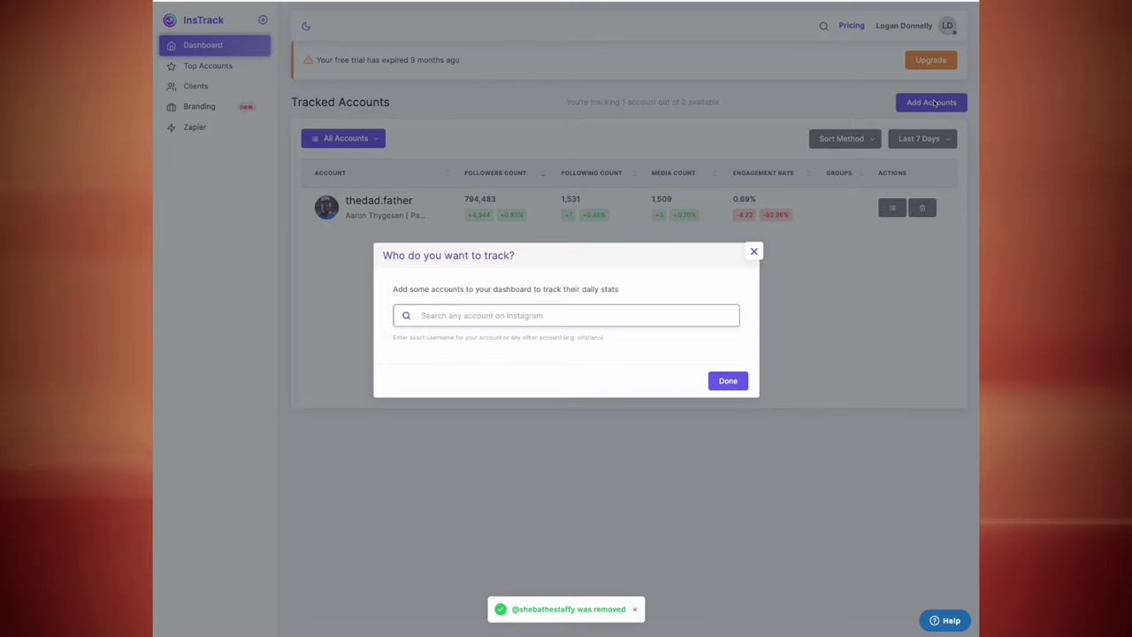
Step: In InsTrack, find and open the smuckersthepitbull profile and set its statistics period to the last 90 days
{"action": "type", "text": "sthepitbull"}
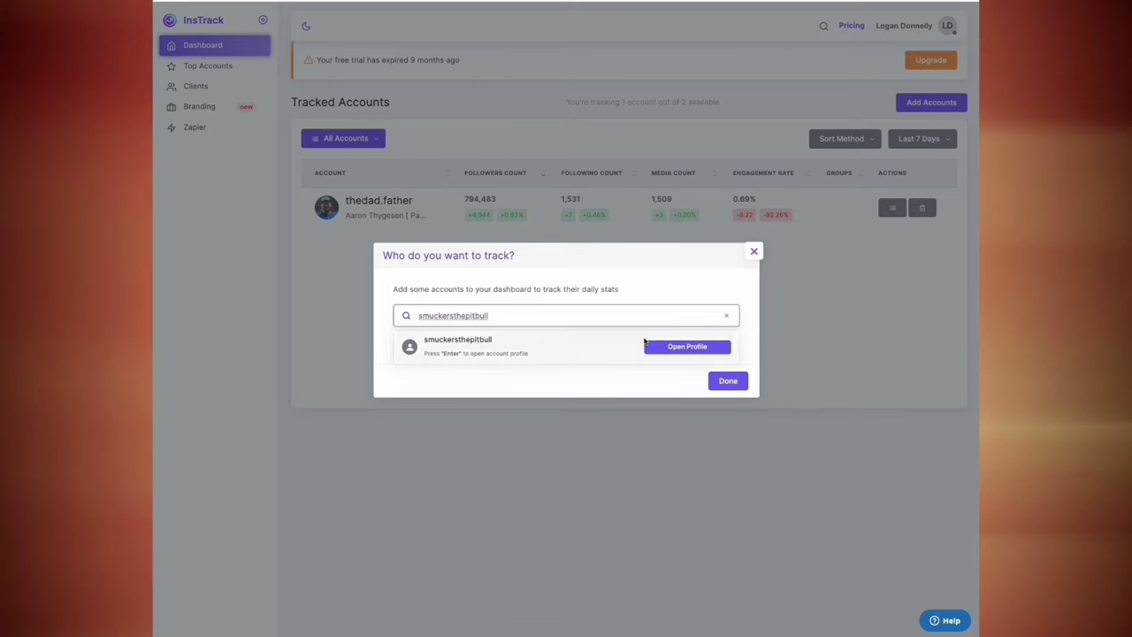
{"action": "left_click", "coordinate": [678, 350]}
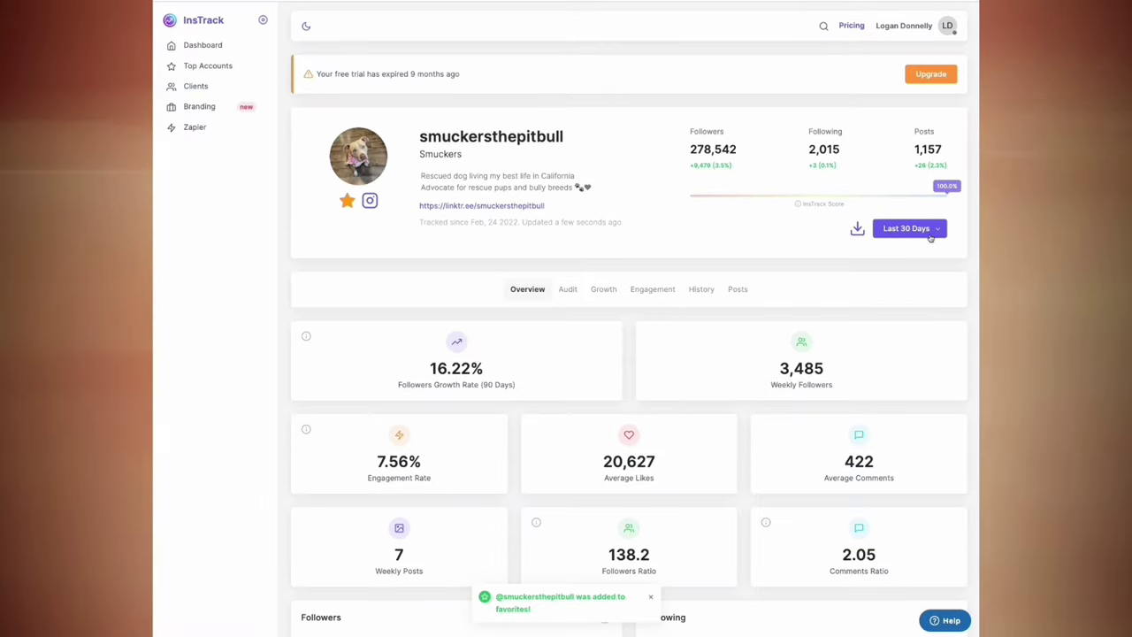
{"action": "left_click", "coordinate": [906, 228]}
{"action": "left_click", "coordinate": [675, 311]}
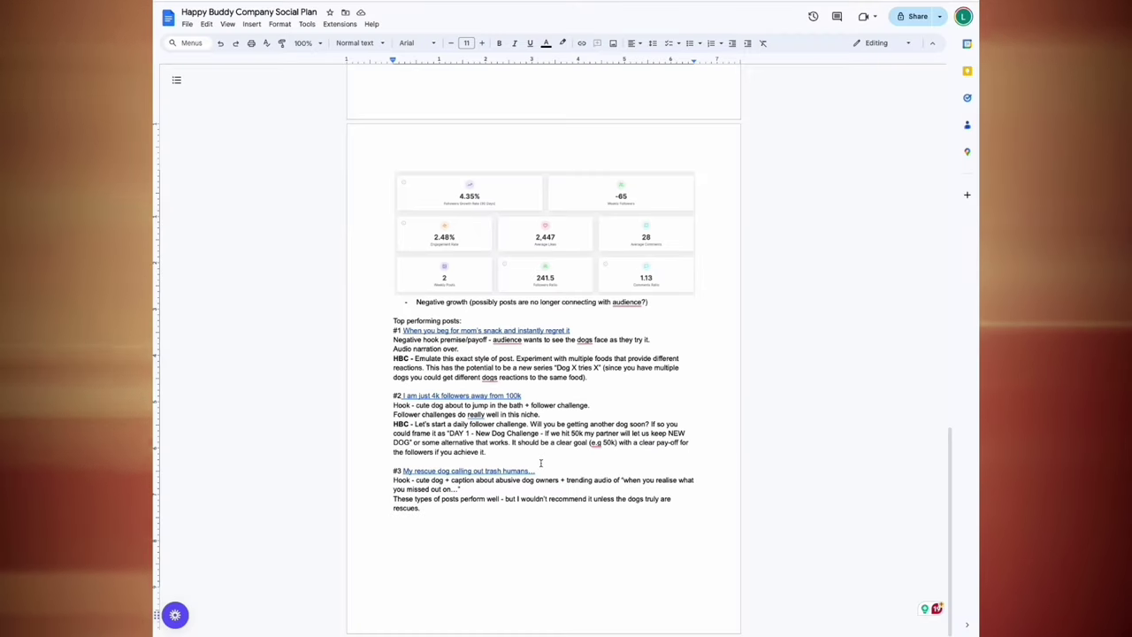
Step: Back in the social plan, add "Smuckersthepitbull" below the #3 notes and link the name to the account's Instagram profile
{"action": "type", "text": "Smuckersthepitbull"}
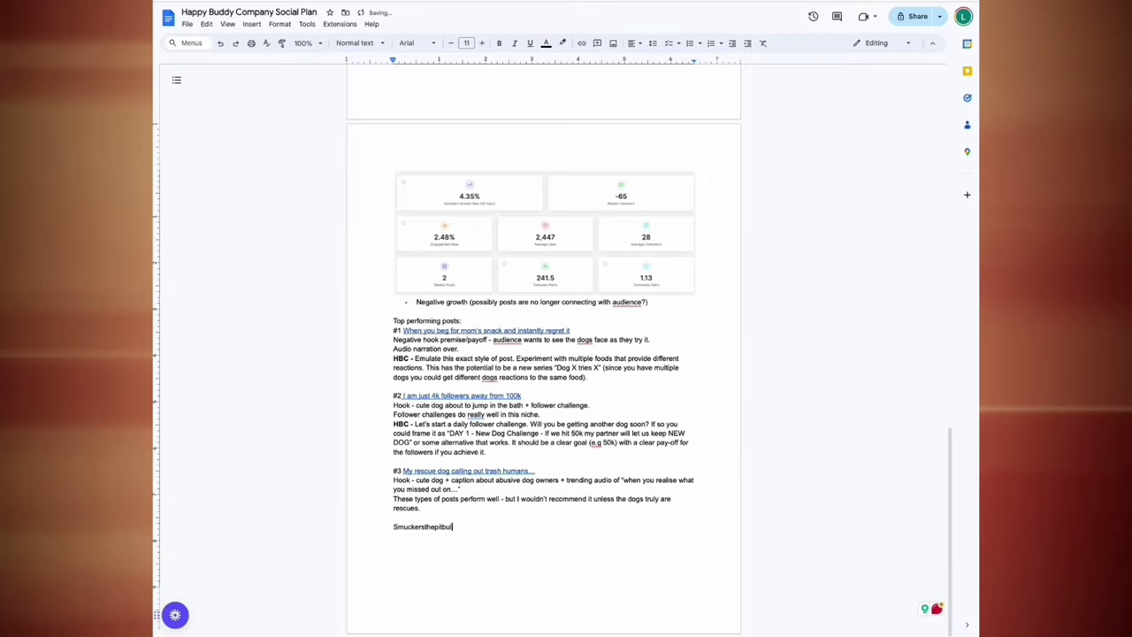
{"action": "right_click", "coordinate": [410, 527]}
{"action": "left_click", "coordinate": [442, 419]}
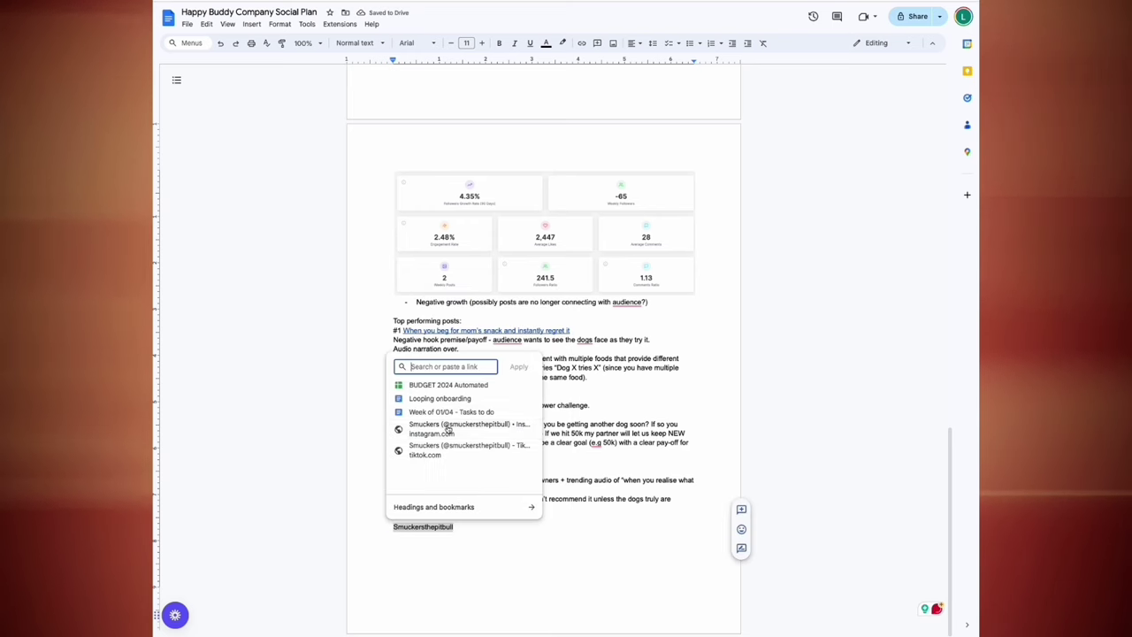
{"action": "key", "text": "Return"}
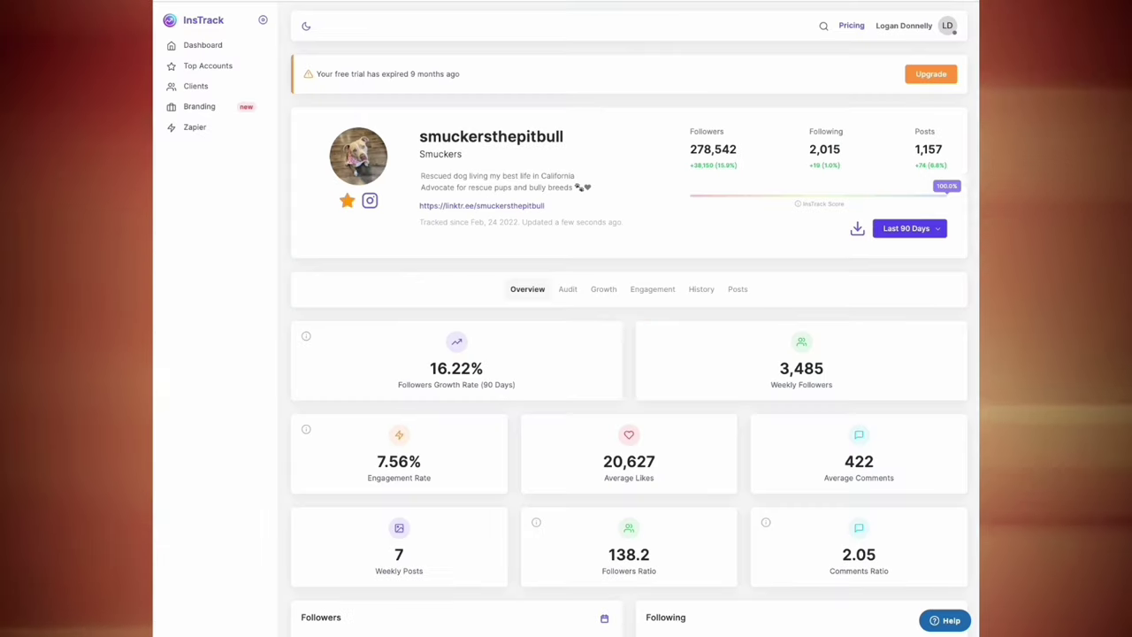
Step: Capture the account's InsTrack overview statistic cards, put "278k" after its name in the plan, and paste the screenshot underneath
{"action": "scroll", "coordinate": [705, 485], "scroll_direction": "down", "scroll_amount": 1}
{"action": "key", "text": "super+shift+4"}
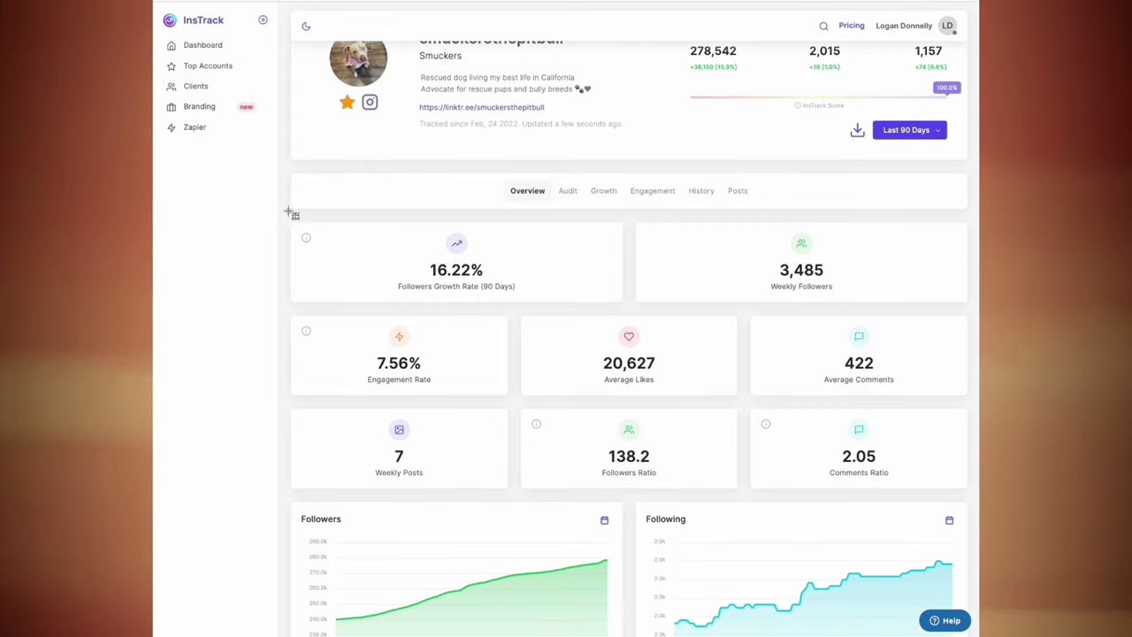
{"action": "left_click_drag", "start_coordinate": [291, 212], "coordinate": [971, 492]}
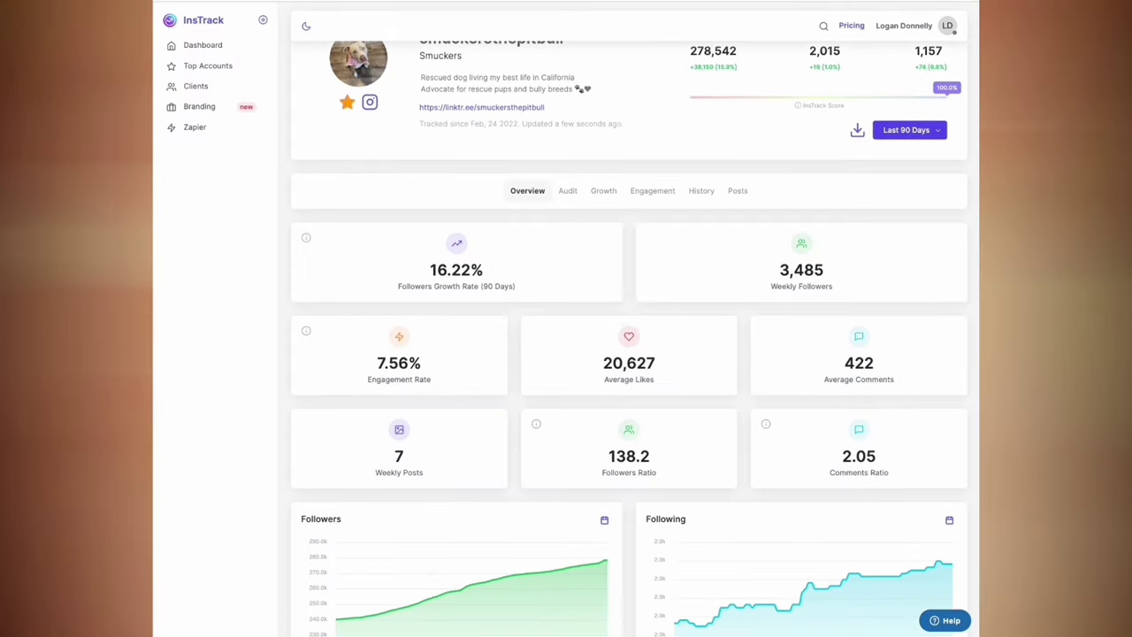
{"action": "scroll", "coordinate": [927, 485], "scroll_direction": "up", "scroll_amount": 2}
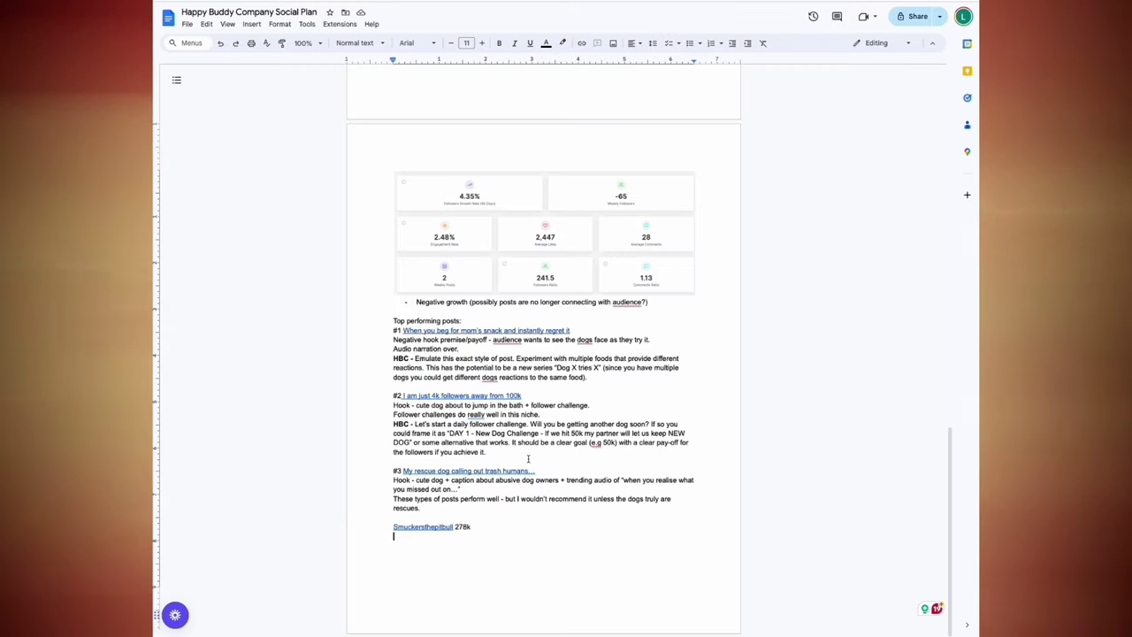
{"action": "key", "text": "super+v"}
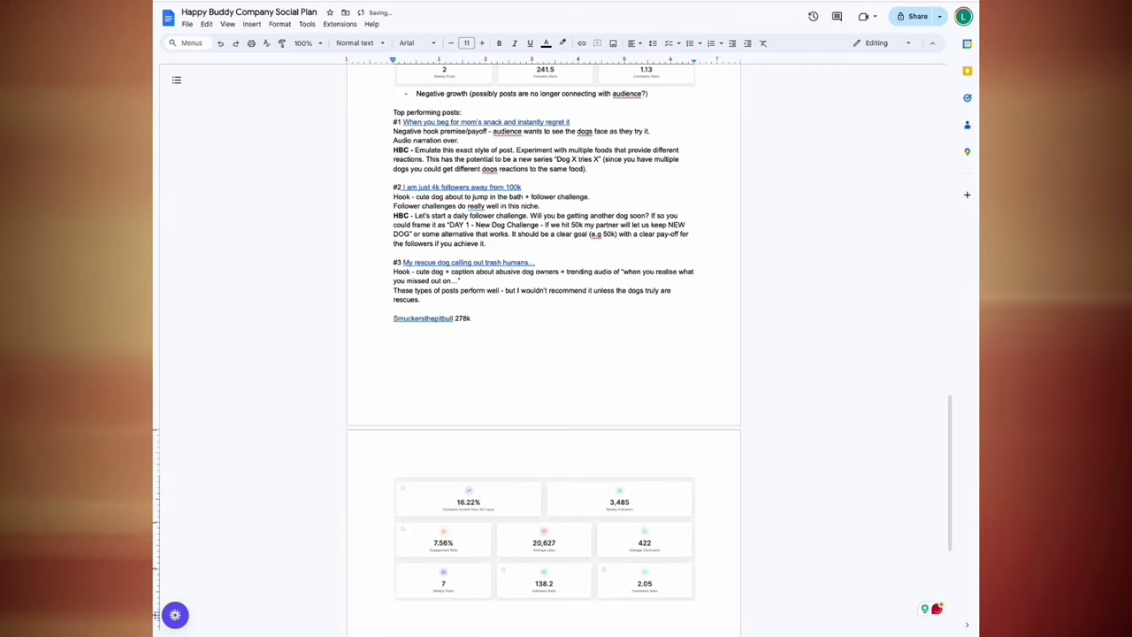
Step: Under the statistics screenshot, add the bullet "Very positive growth. Niche is doing well. So shebathestaffy just isn't meeting there needs the way smuckersthepitbull is."
{"action": "type", "text": "Very positive growt"}
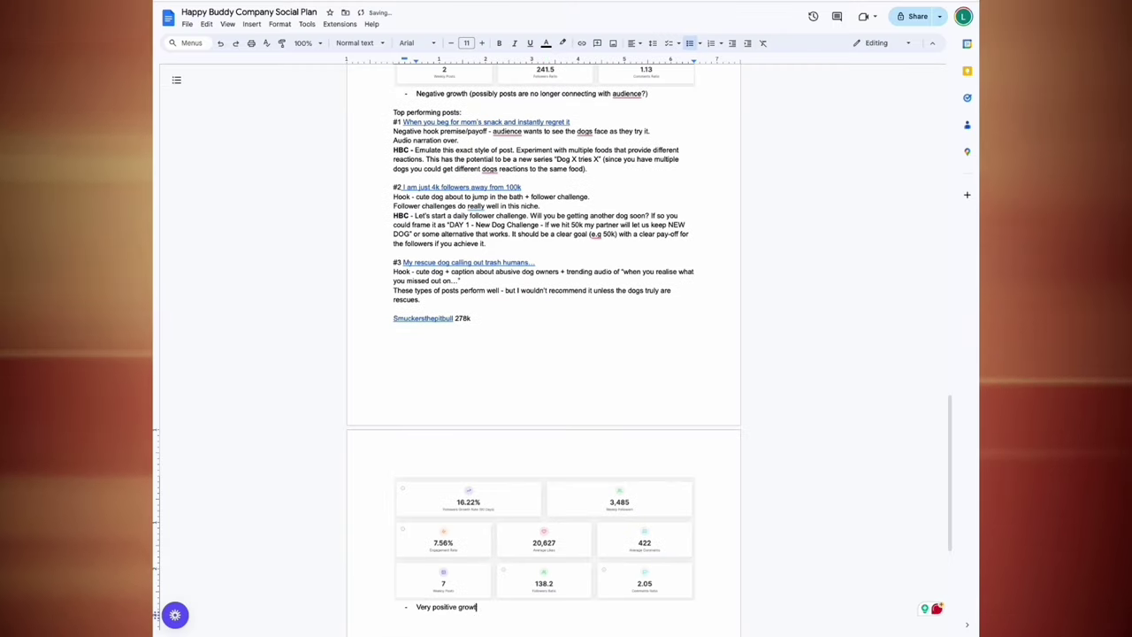
{"action": "type", "text": "h. Niche is do"}
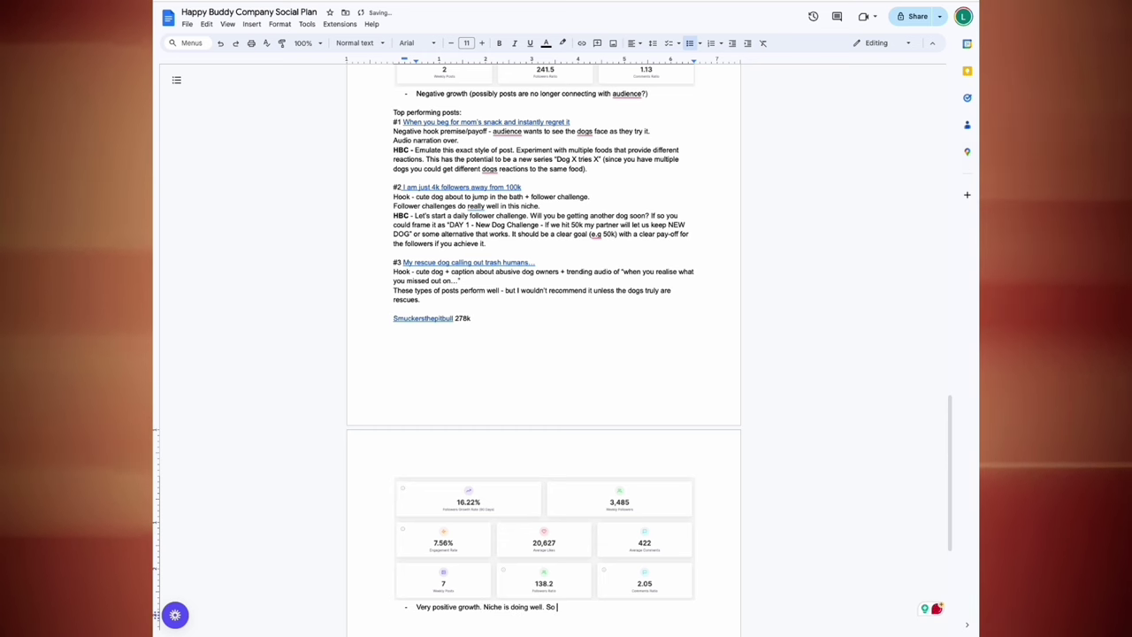
{"action": "type", "text": "ing well. So "}
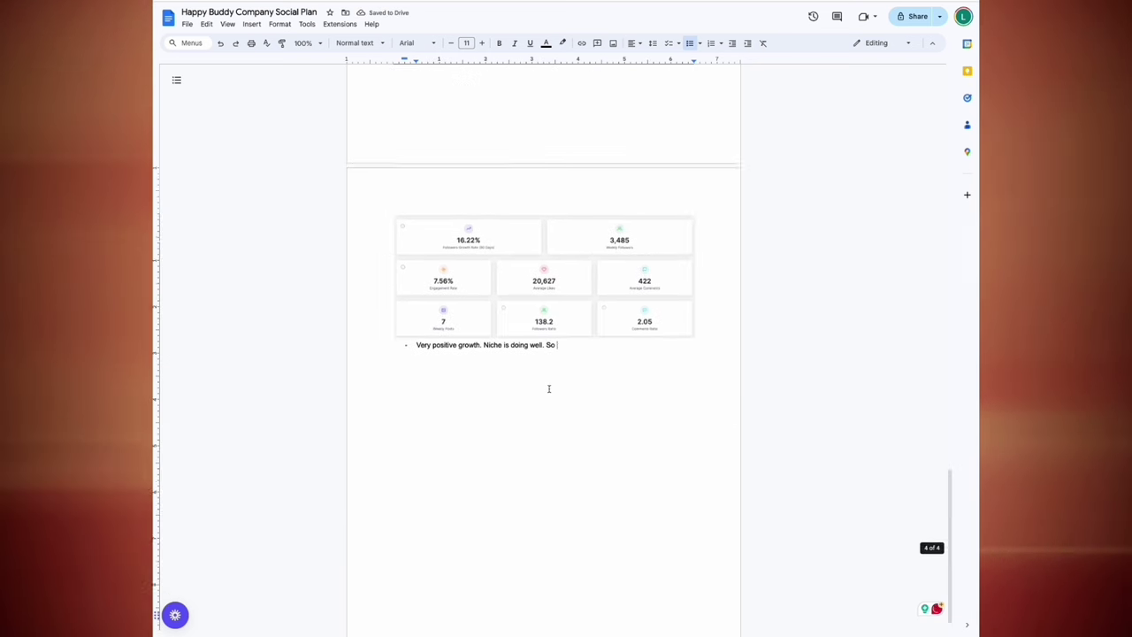
{"action": "type", "text": "shebathestaffy just"}
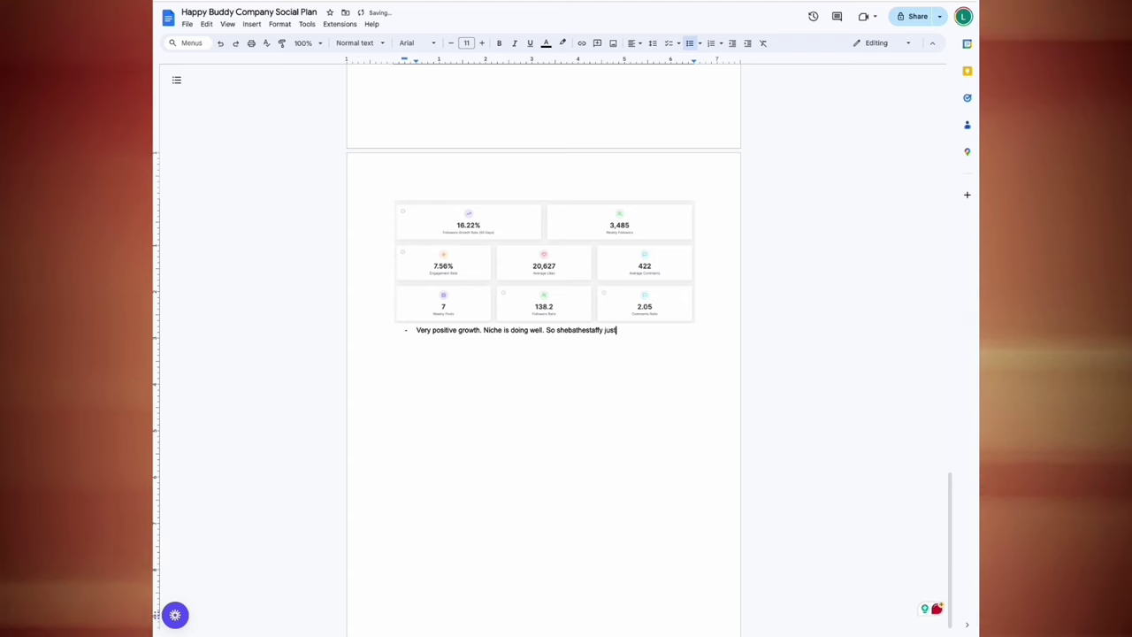
{"action": "type", "text": " isn't meeting there needs "}
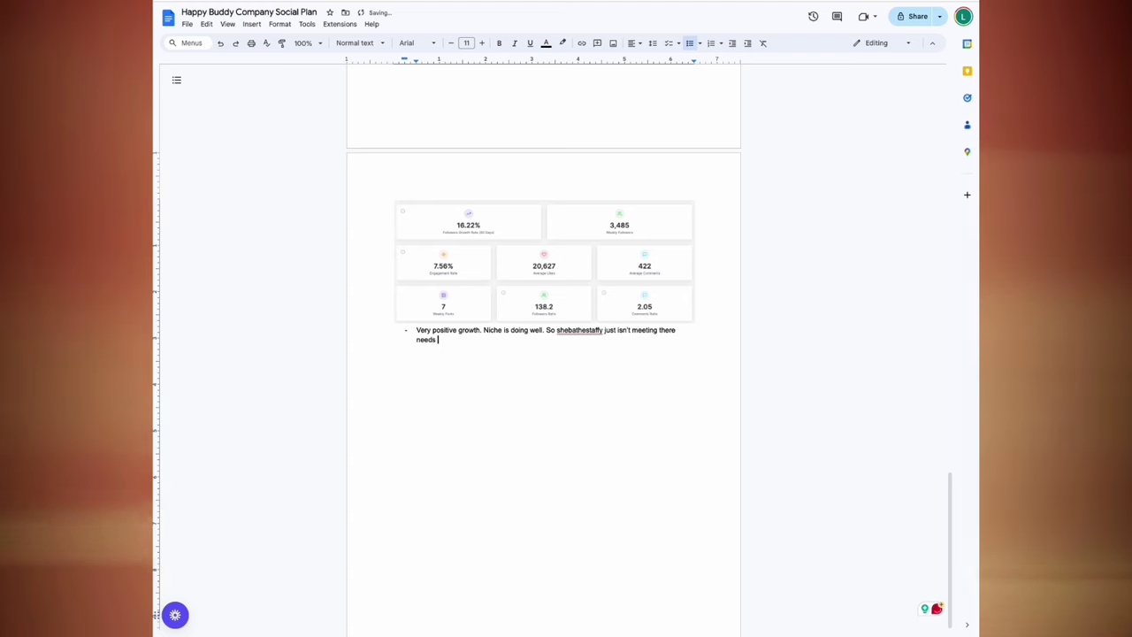
{"action": "type", "text": "the way smuckersthepitbull is."}
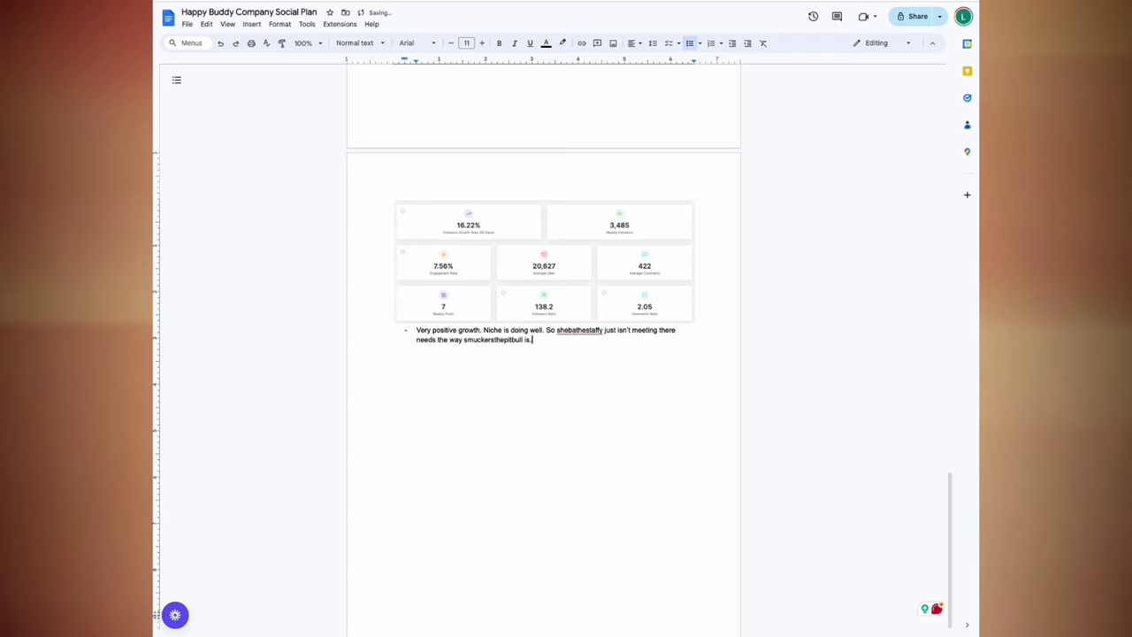
Step: Below the growth bullet, add the unbulleted line "Top performing posts:" and begin a "#1" entry on the following line
{"action": "key", "text": "Return"}
{"action": "key", "text": "Return"}
{"action": "type", "text": "T"}
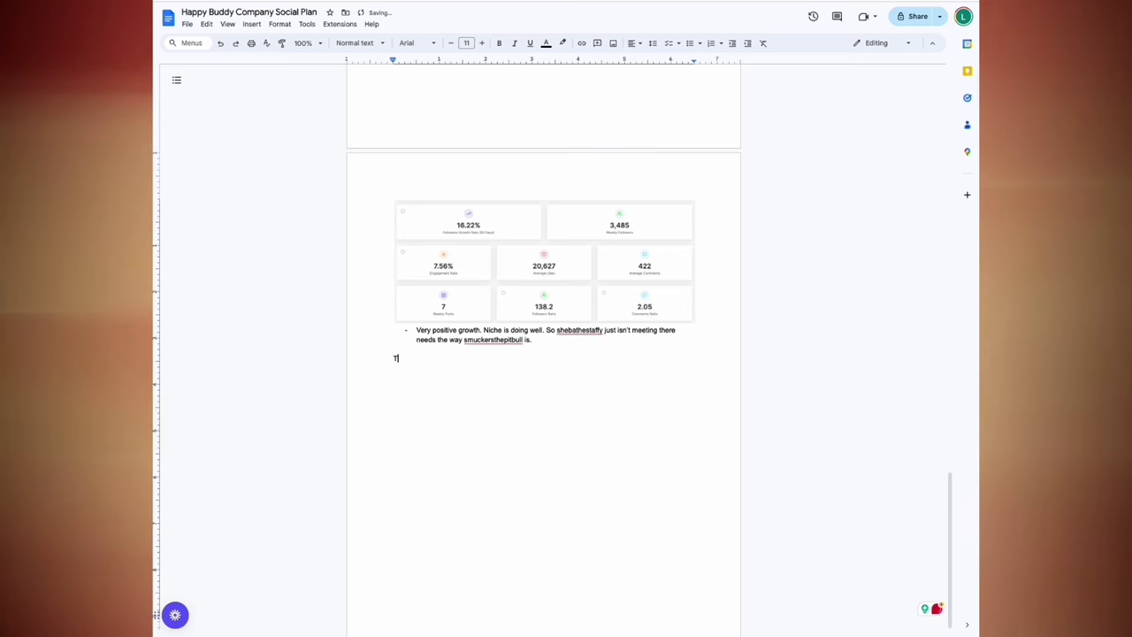
{"action": "type", "text": "op performing posts:"}
{"action": "key", "text": "Return"}
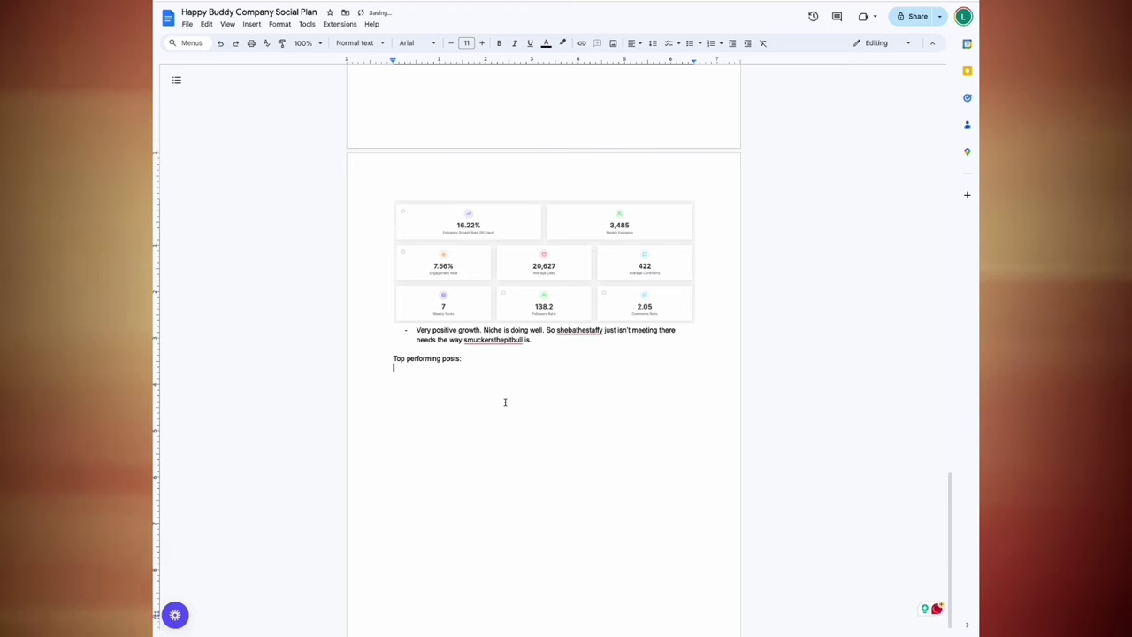
{"action": "type", "text": "#1"}
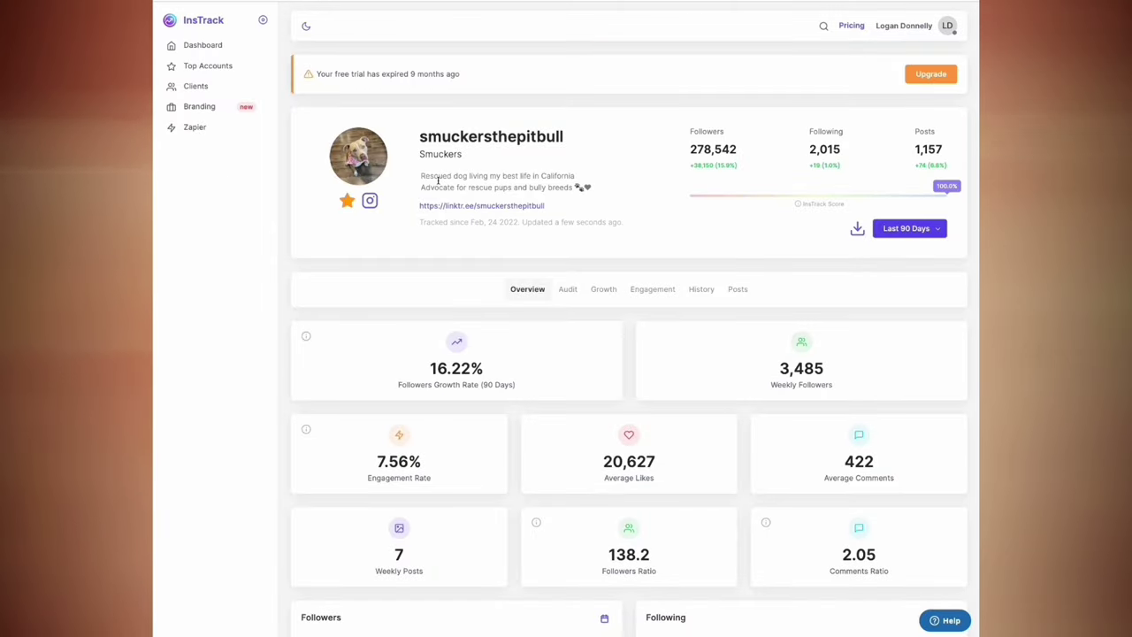
Step: In InsTrack, sort smuckersthepitbull's posts by most engagement and open the first one, the Valentine's Day reel, on Instagram
{"action": "left_click", "coordinate": [736, 289]}
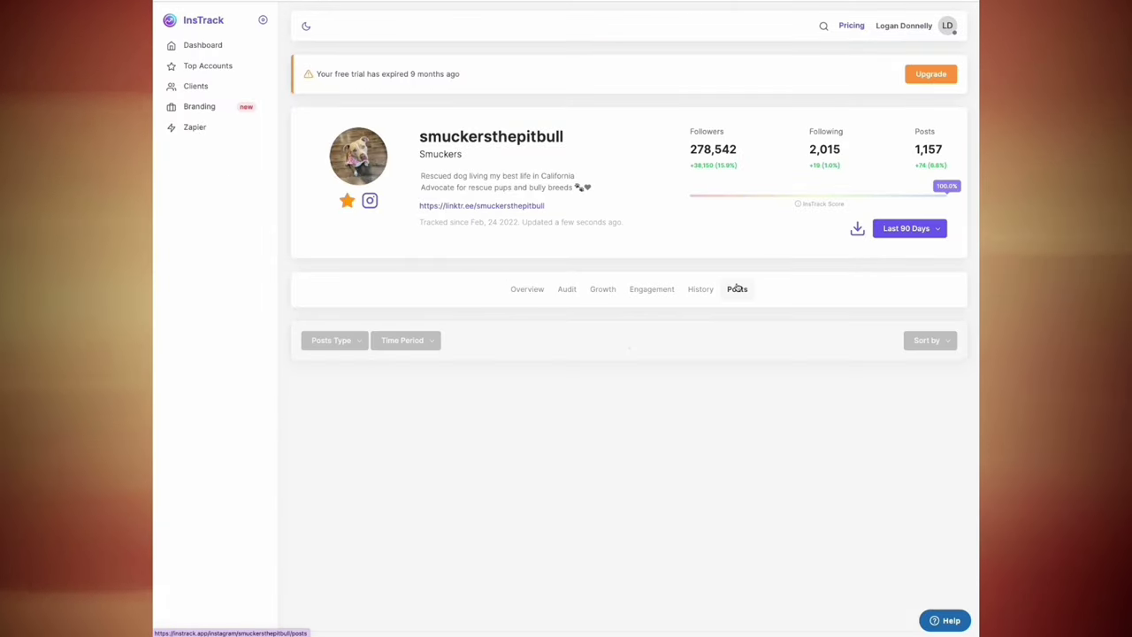
{"action": "left_click", "coordinate": [949, 344]}
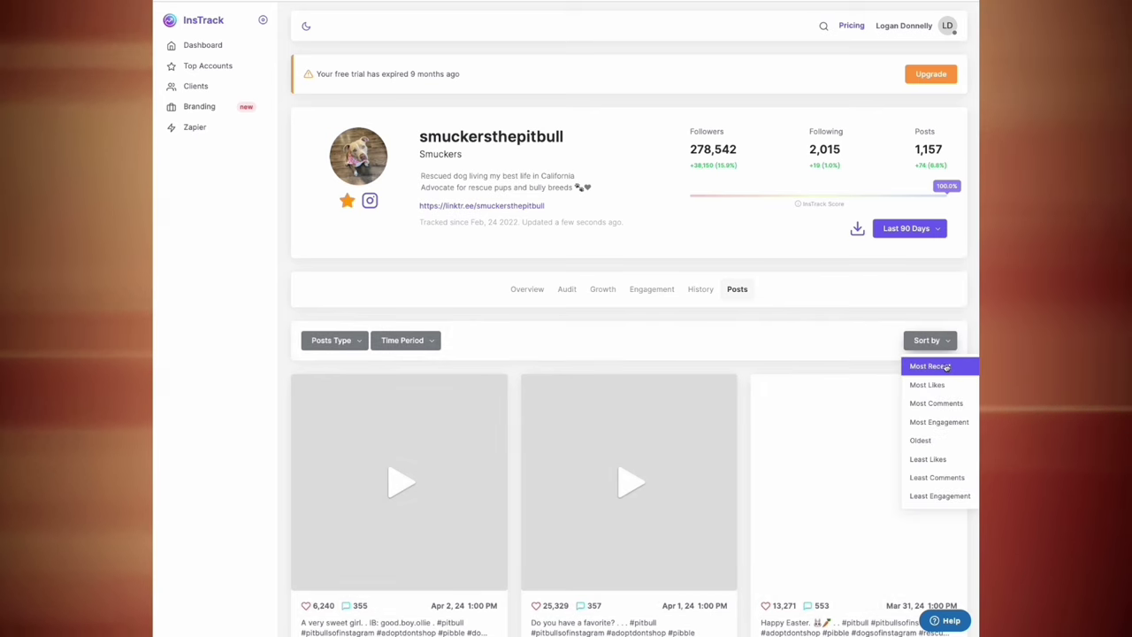
{"action": "left_click", "coordinate": [935, 422]}
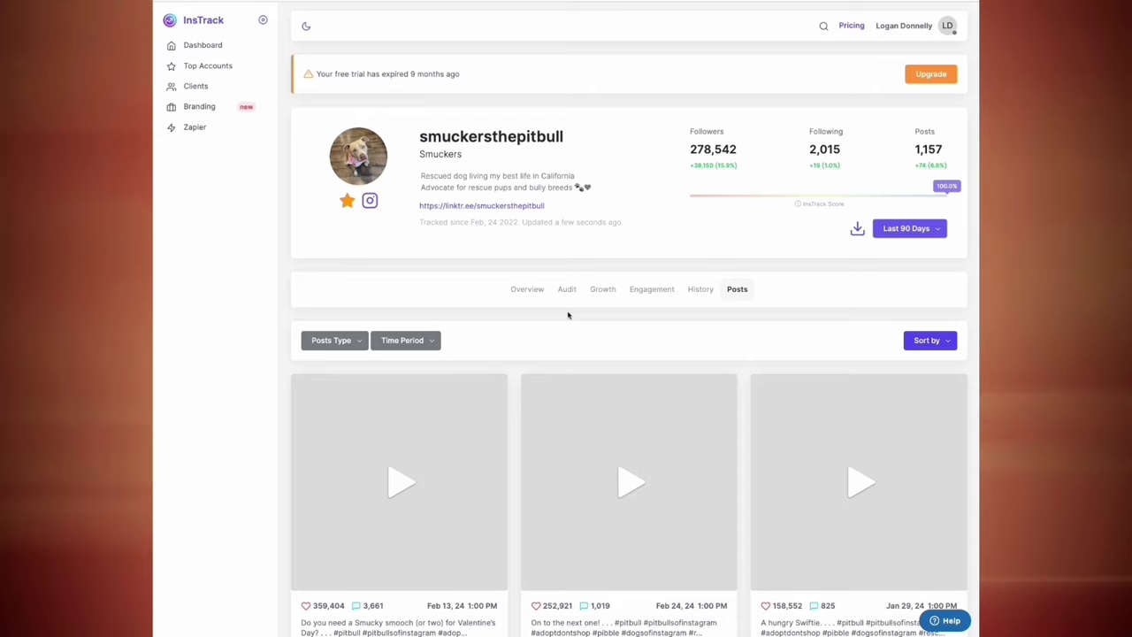
{"action": "scroll", "coordinate": [567, 315], "scroll_direction": "down", "scroll_amount": 5}
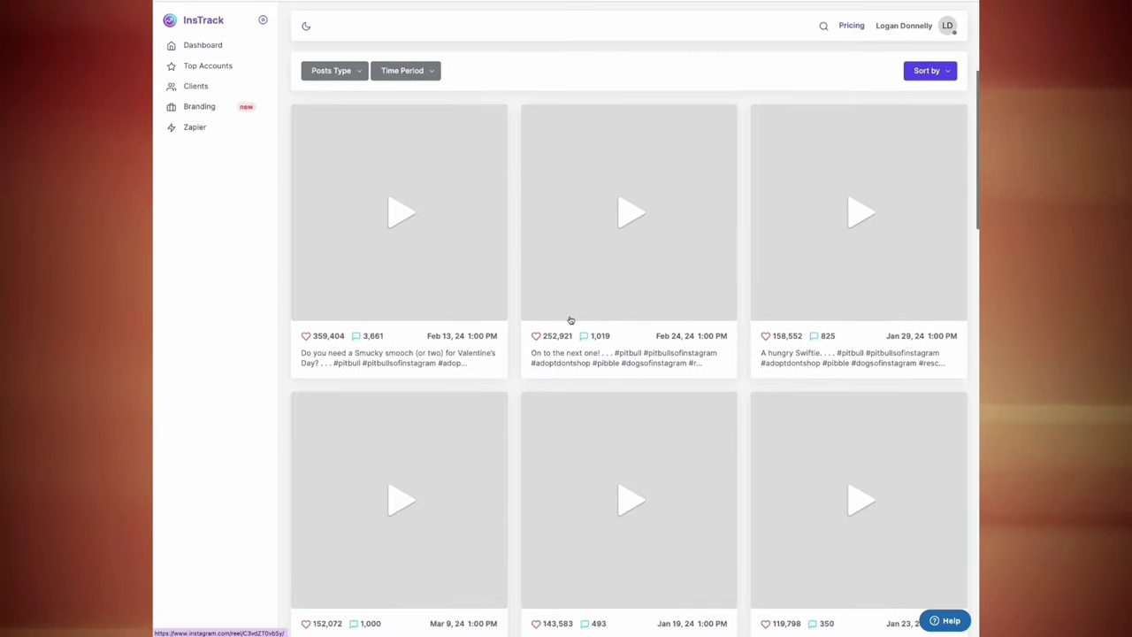
{"action": "scroll", "coordinate": [570, 320], "scroll_direction": "down", "scroll_amount": 1}
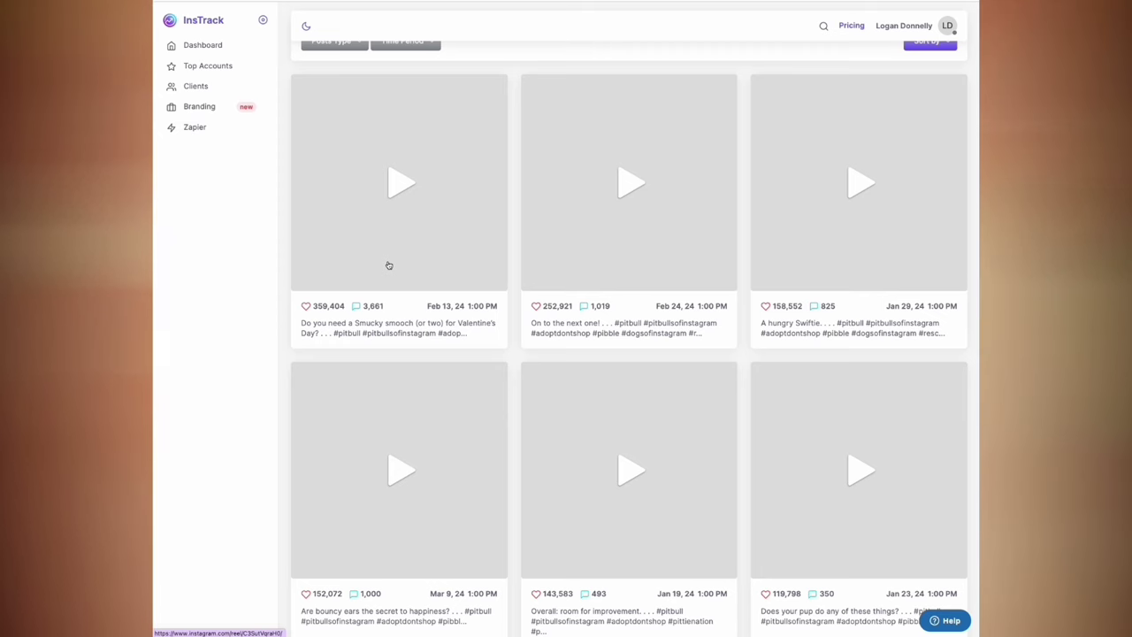
{"action": "scroll", "coordinate": [388, 461], "scroll_direction": "down", "scroll_amount": 1}
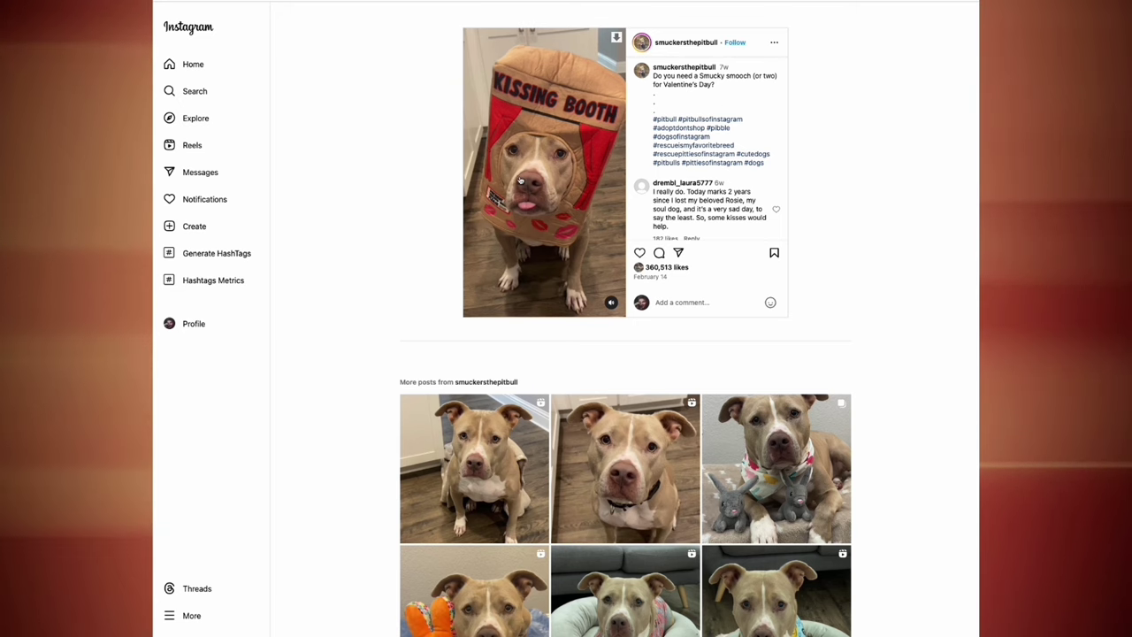
{"action": "key", "text": "F5"}
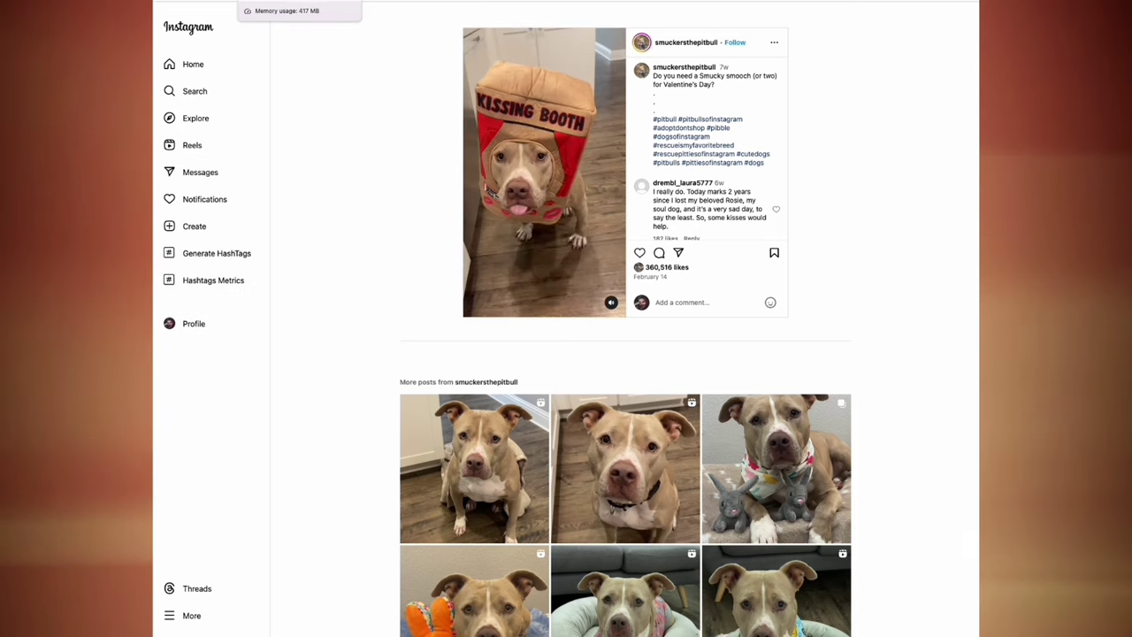
Step: Back in the social plan, title the #1 entry "Valentines Day" and link that text to the Instagram post
{"action": "key", "text": "ctrl+Tab"}
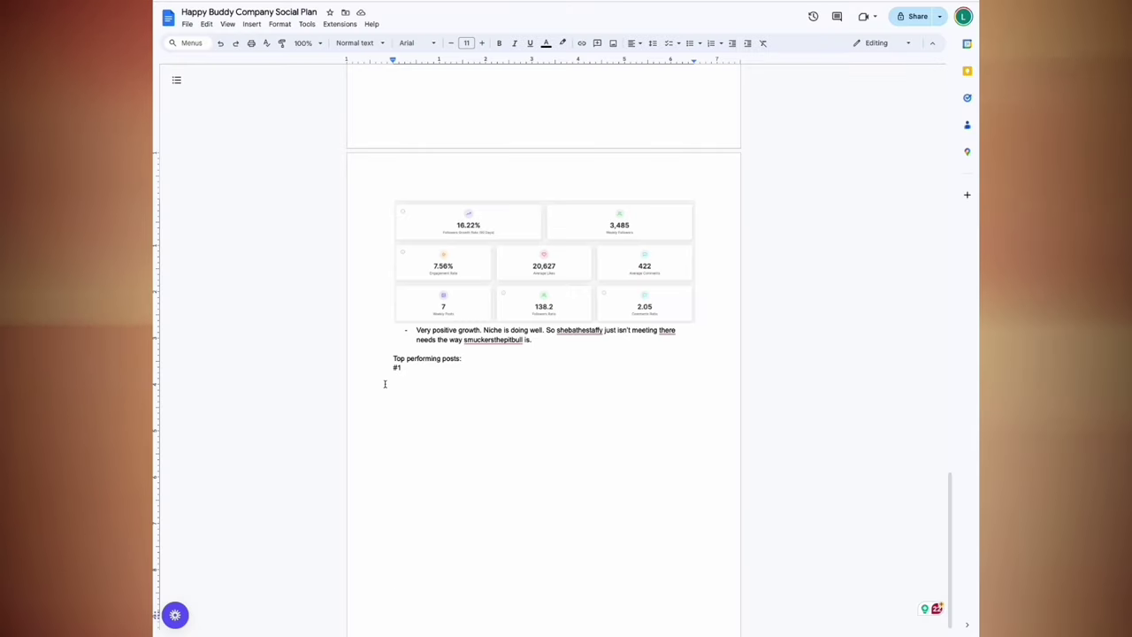
{"action": "type", "text": "Valentines Day"}
{"action": "key", "text": "alt+shift+Left"}
{"action": "key", "text": "alt+shift+Left"}
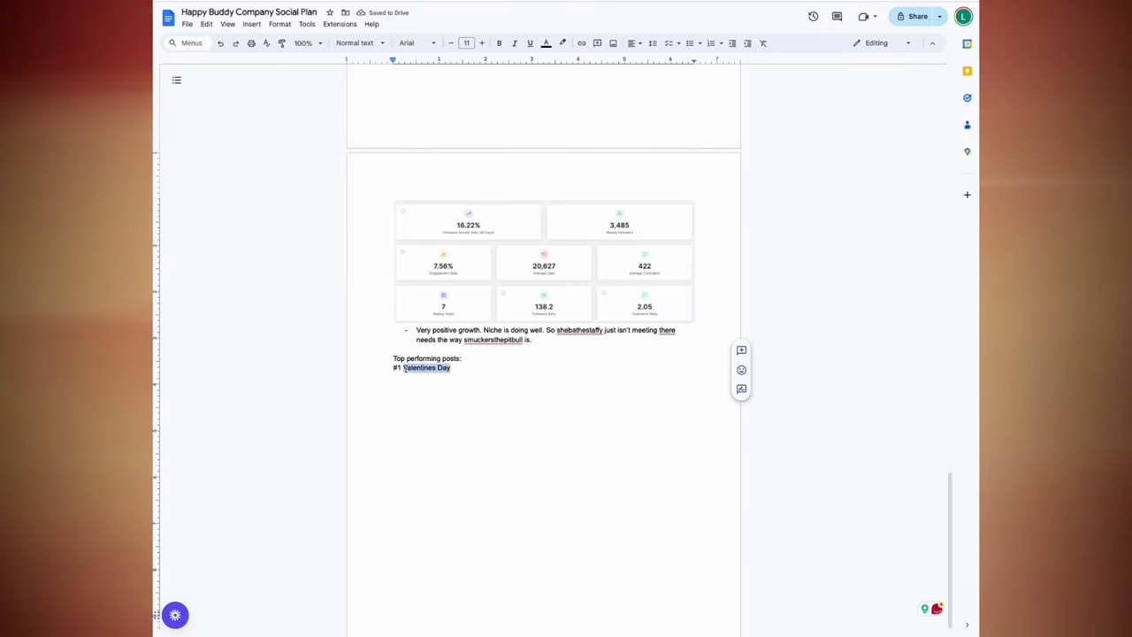
{"action": "right_click", "coordinate": [415, 368]}
{"action": "left_click", "coordinate": [449, 518]}
{"action": "key", "text": "super+v"}
{"action": "key", "text": "Return"}
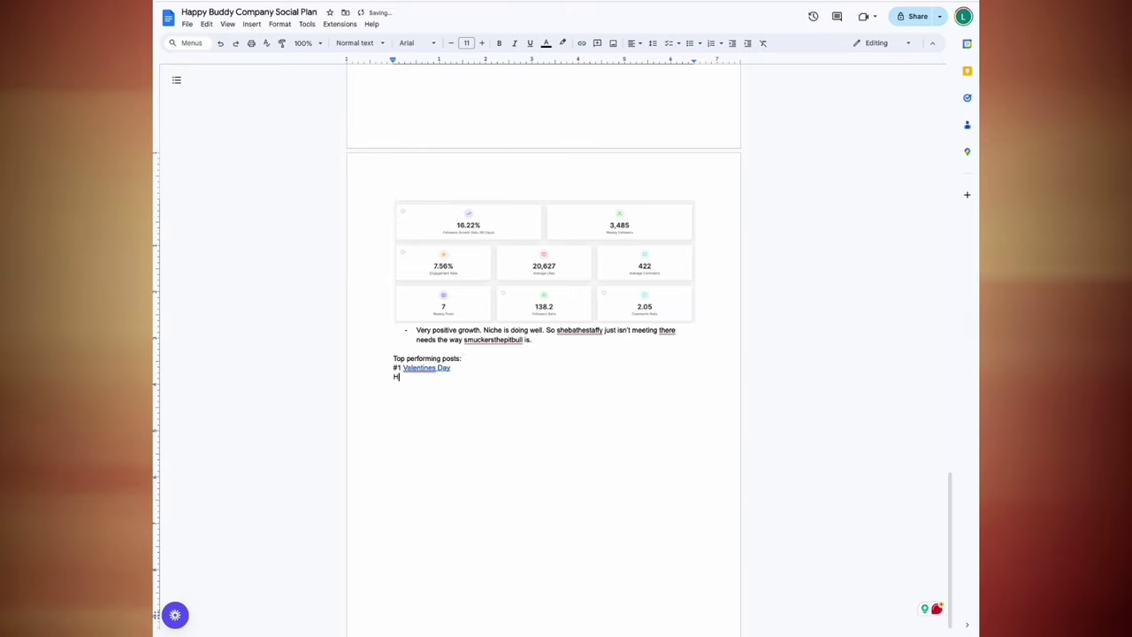
Step: Below the #1 link, add "Hook - cute dog in "Kissing Booth" outfit." and "Very simple post but highly effective 360k likes. Posted on Valentines Day."
{"action": "type", "text": "ook - cute dog in \""}
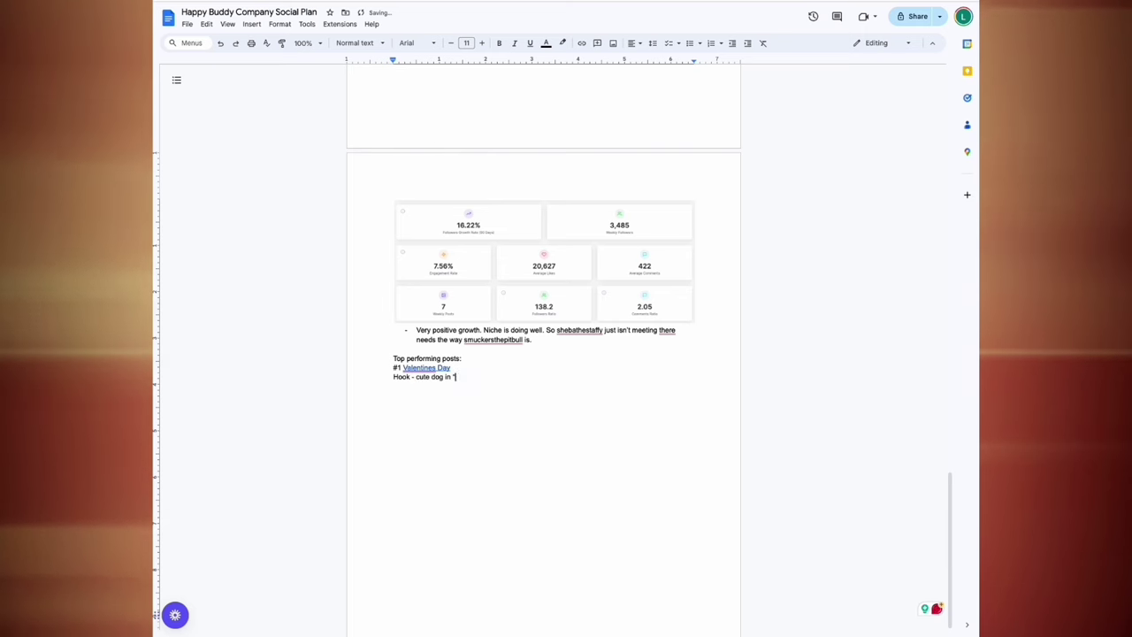
{"action": "type", "text": "Kissing Booth\" outfit. Very sim"}
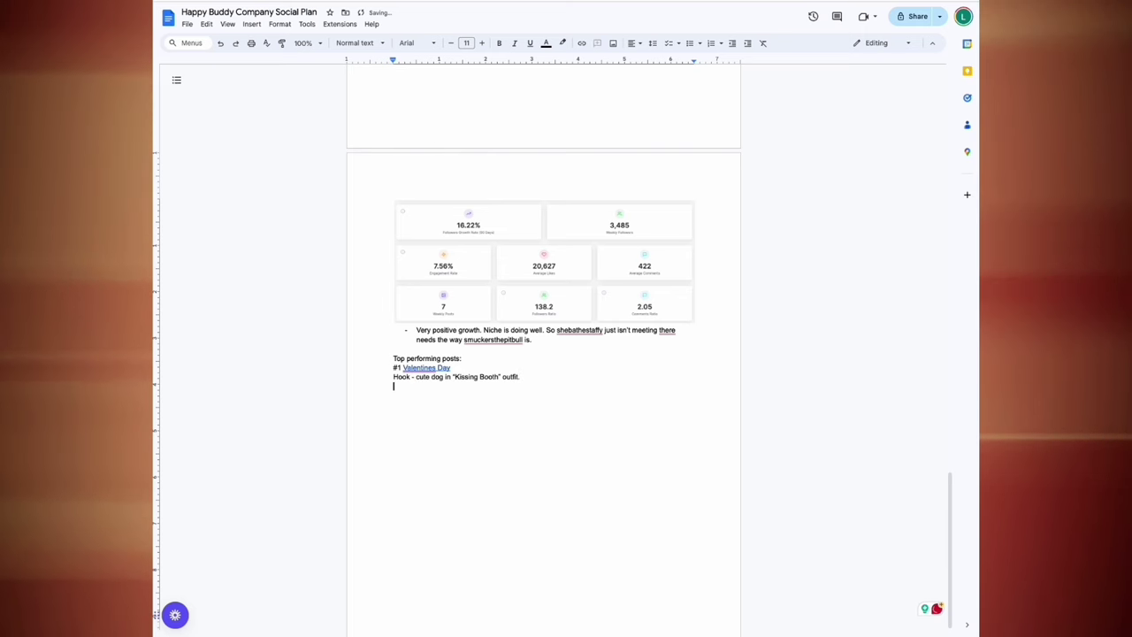
{"action": "type", "text": "ple post b"}
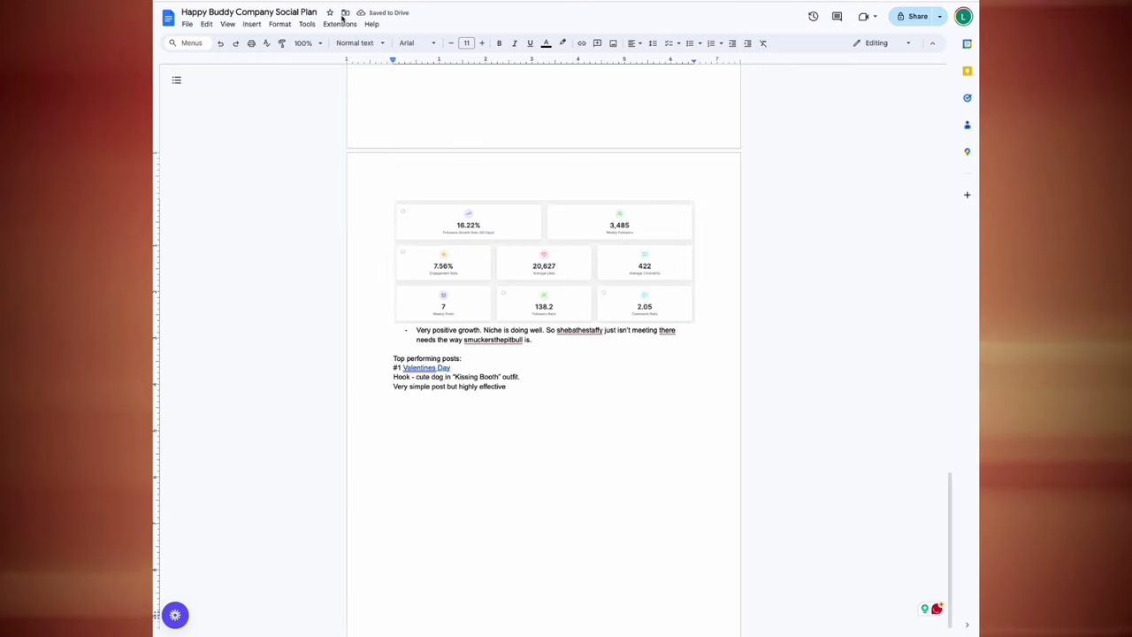
{"action": "type", "text": "360k likes. Pos"}
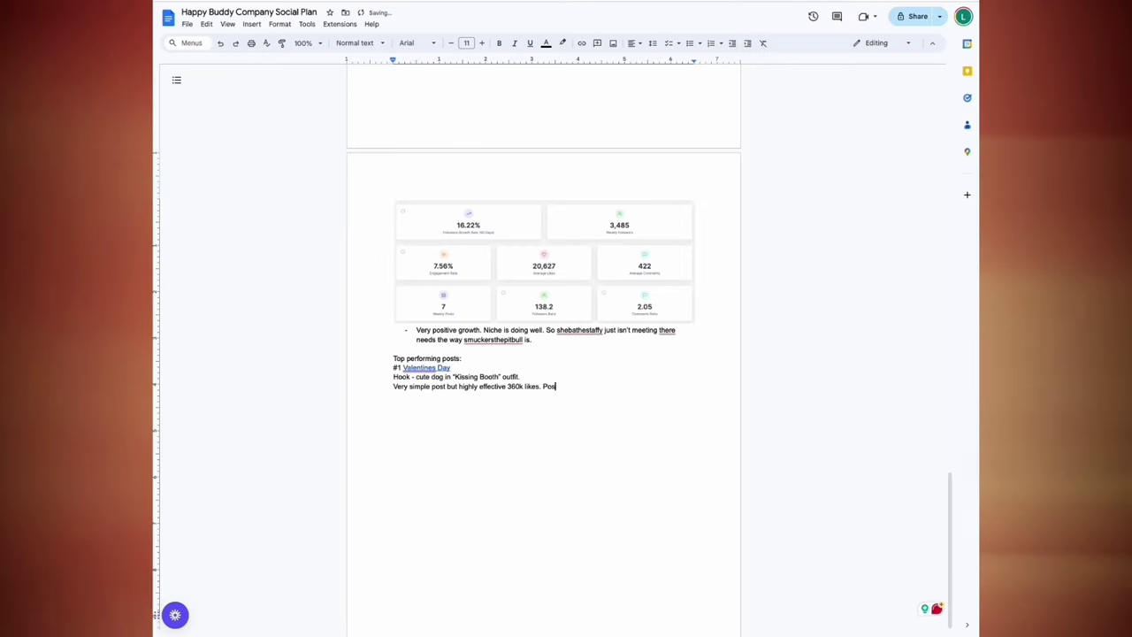
{"action": "type", "text": "ted on Valentines Day."}
{"action": "key", "text": "Return"}
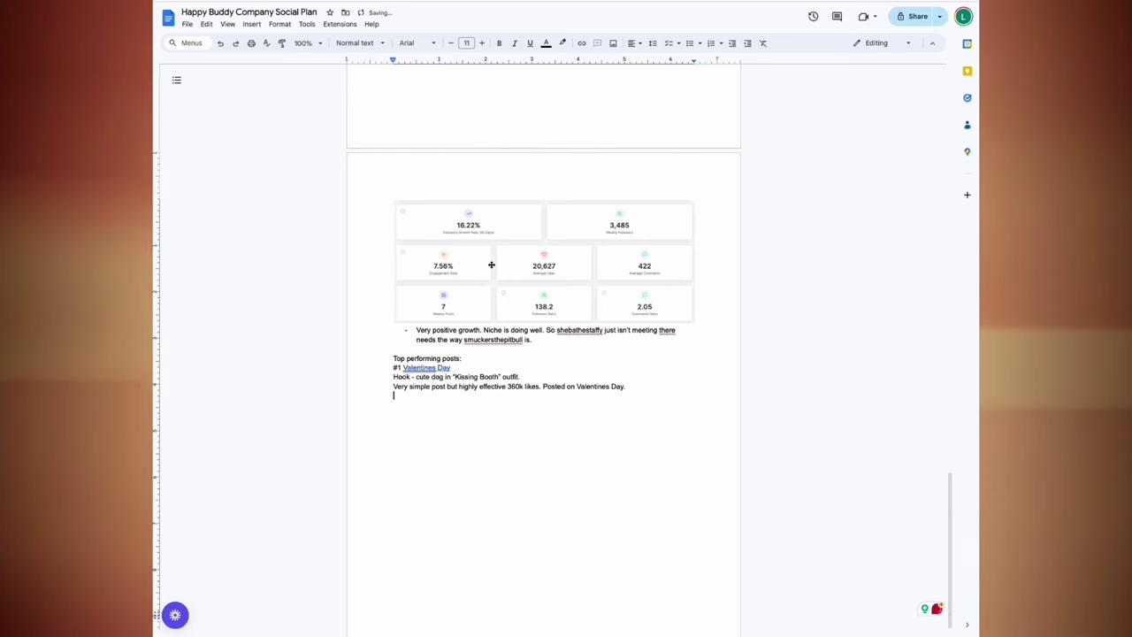
Step: Start a recommendation line with a bold "HBC -" label below the Valentines Day post notes
{"action": "scroll", "coordinate": [491, 264], "scroll_direction": "up", "scroll_amount": 3}
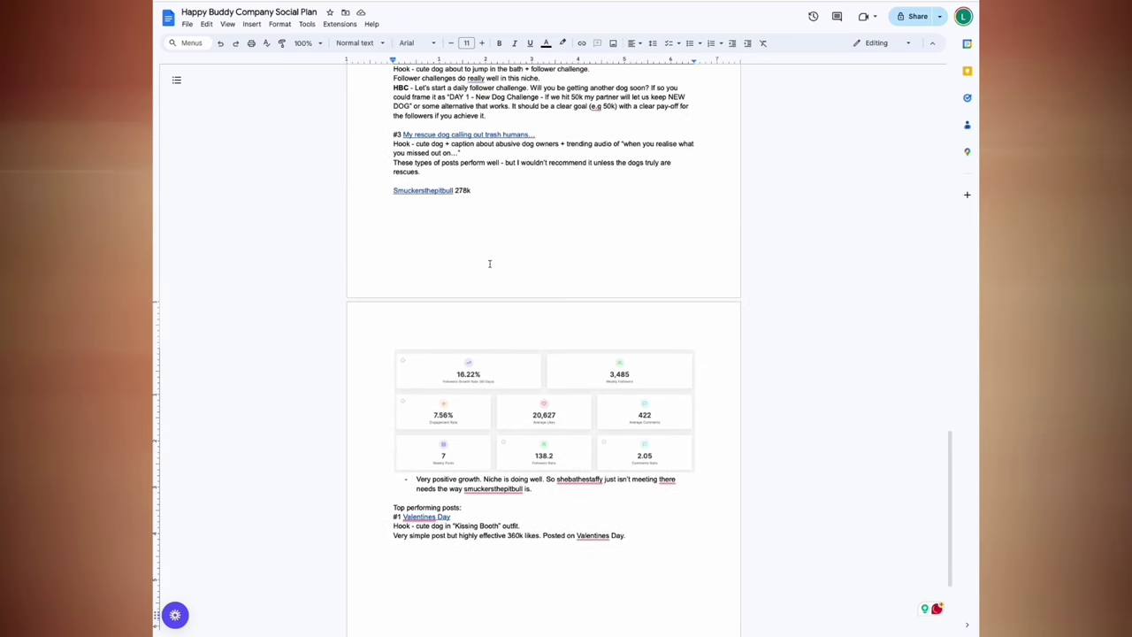
{"action": "key", "text": "ctrl+b"}
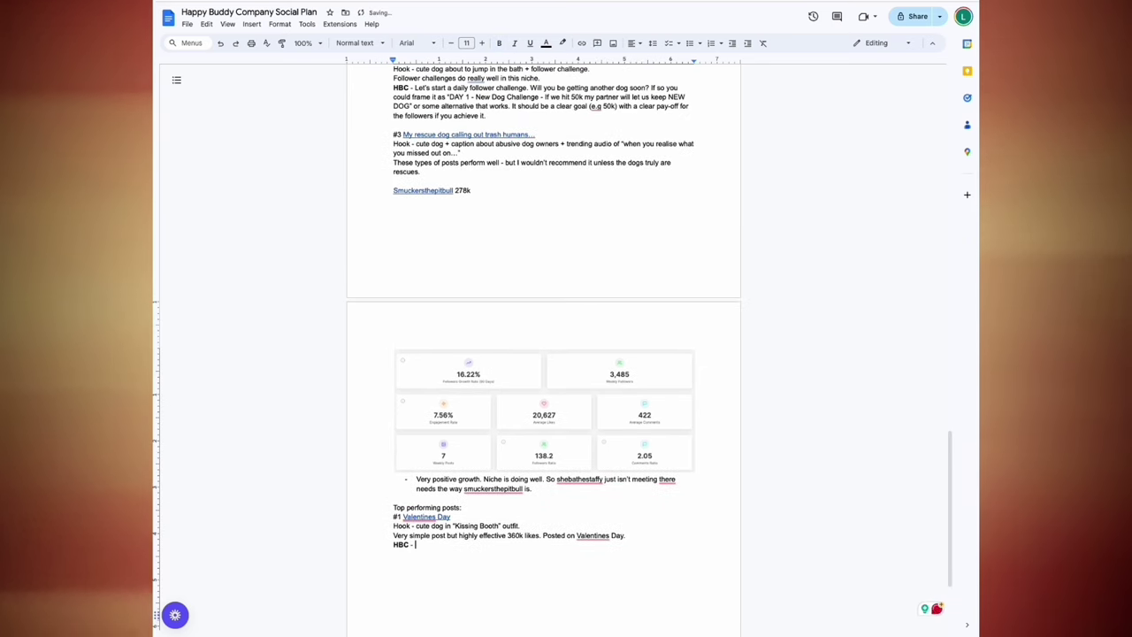
Step: Under the Valentines Day post, write "HBC - Let's look for all upcoming American holidays (since your audience is primarily American)."
{"action": "type", "text": "HBC -"}
{"action": "scroll", "coordinate": [491, 263], "scroll_direction": "down", "scroll_amount": 2}
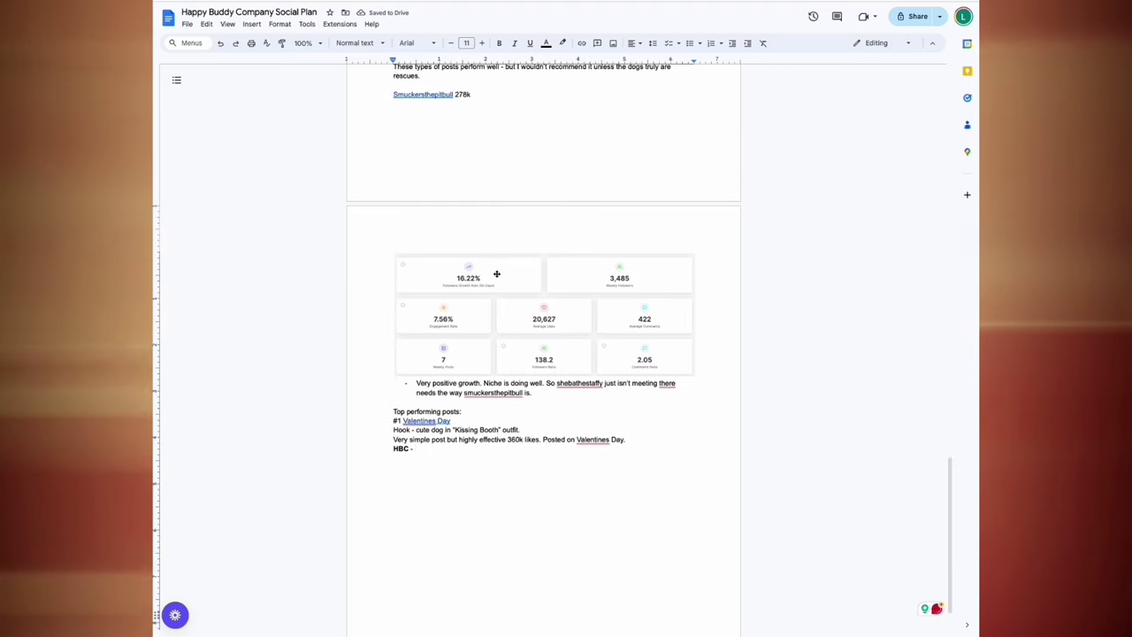
{"action": "type", "text": "Let's look for all upcoming American holidays (since your audience is primarily"}
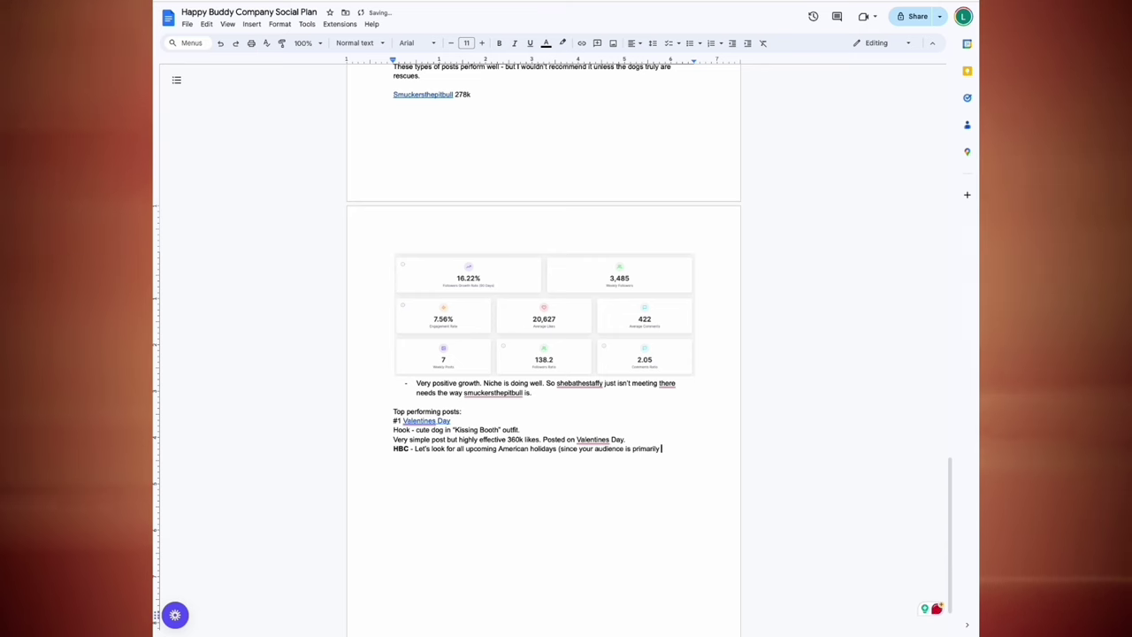
Step: Continue the HBC note with "If you have the resources $$$. Purchase dog outfits that are relevant to that Holiday"
{"action": "type", "text": "have the resources "}
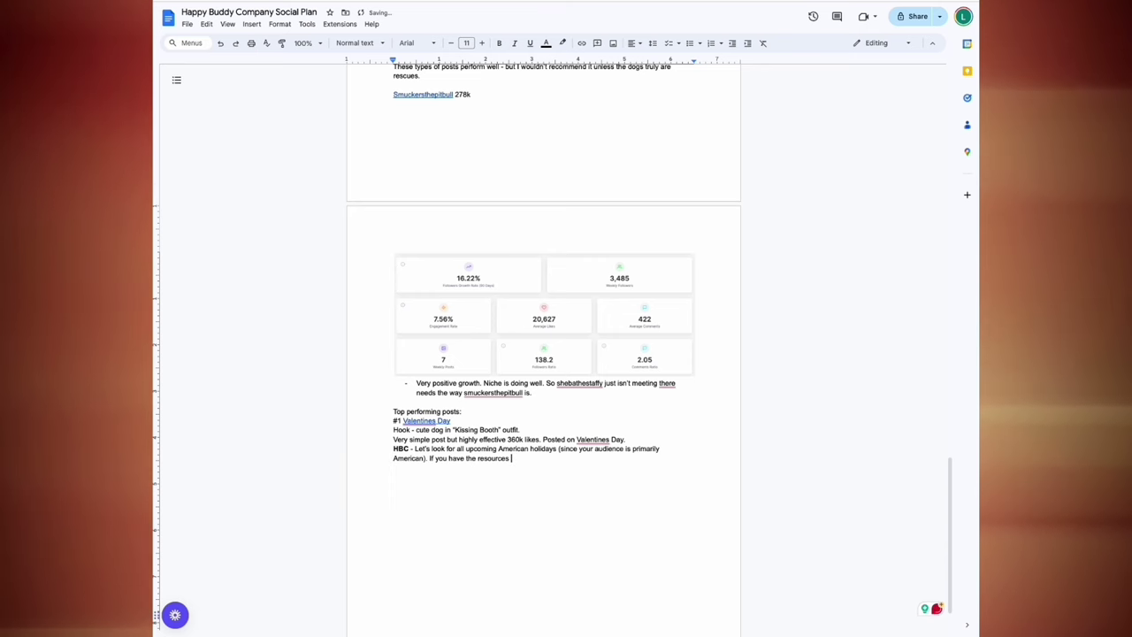
{"action": "type", "text": "$$$. Purchase "}
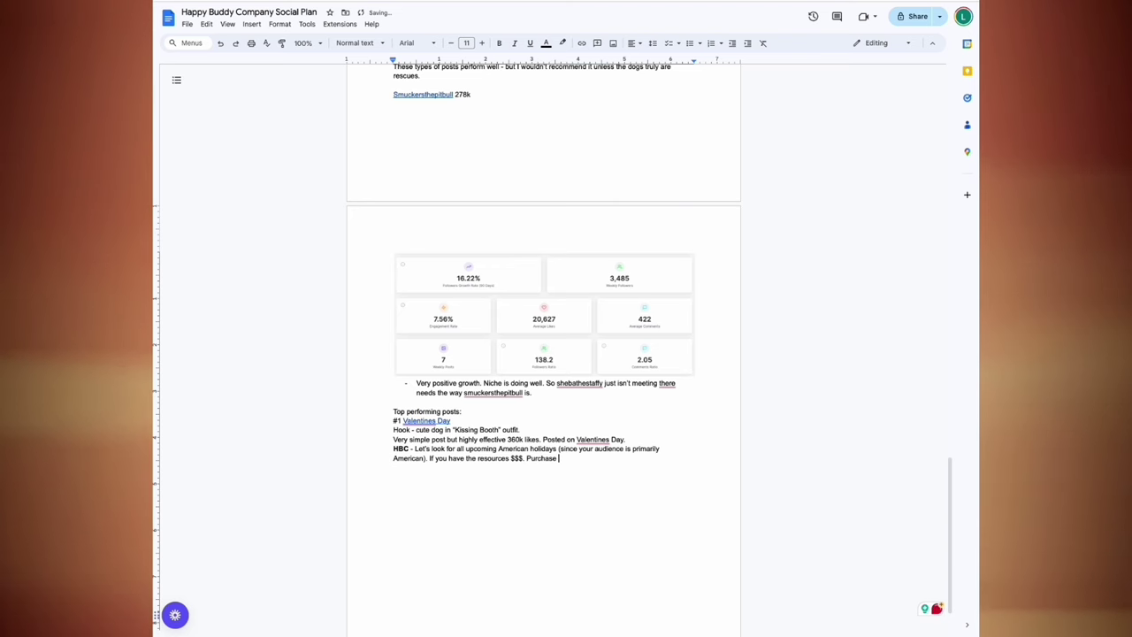
{"action": "type", "text": "dog "}
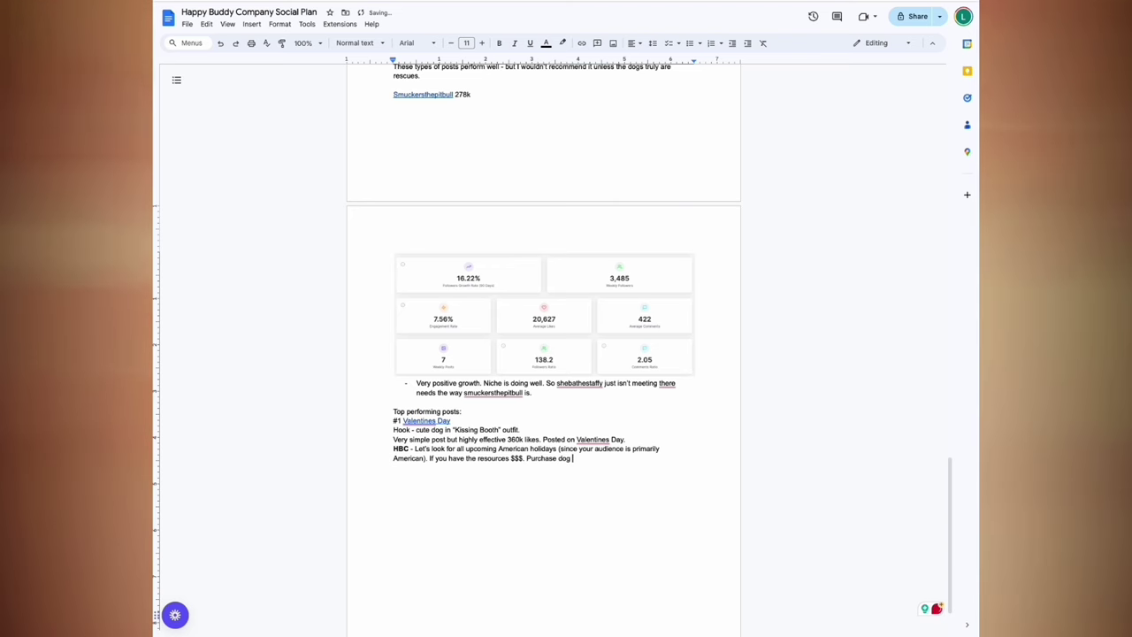
{"action": "type", "text": "outfits "}
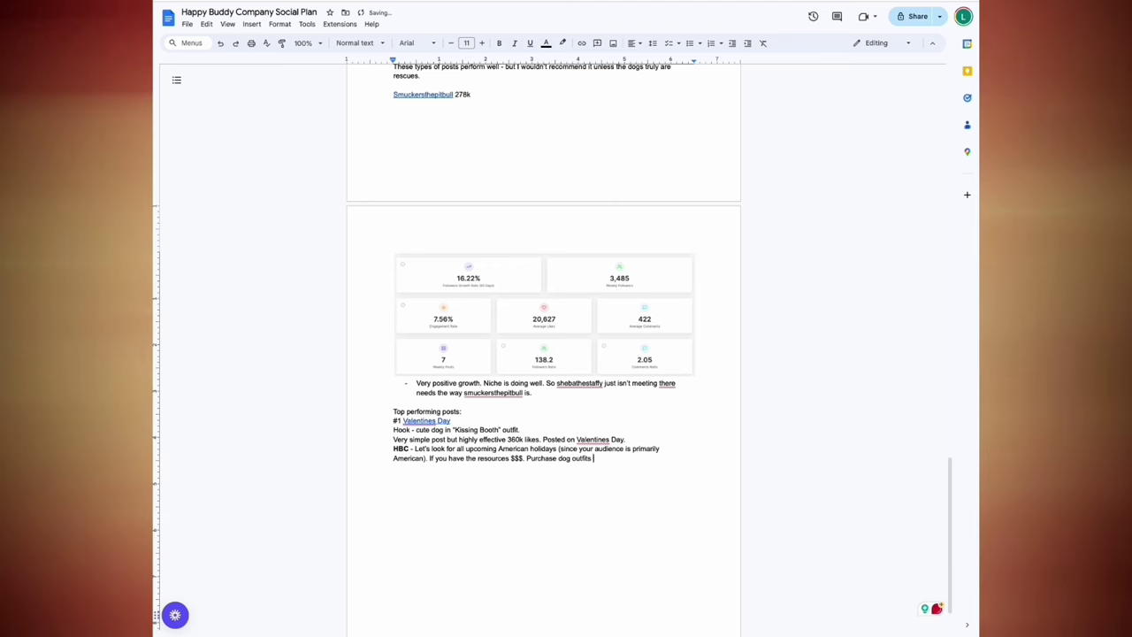
{"action": "type", "text": "that are relevant t"}
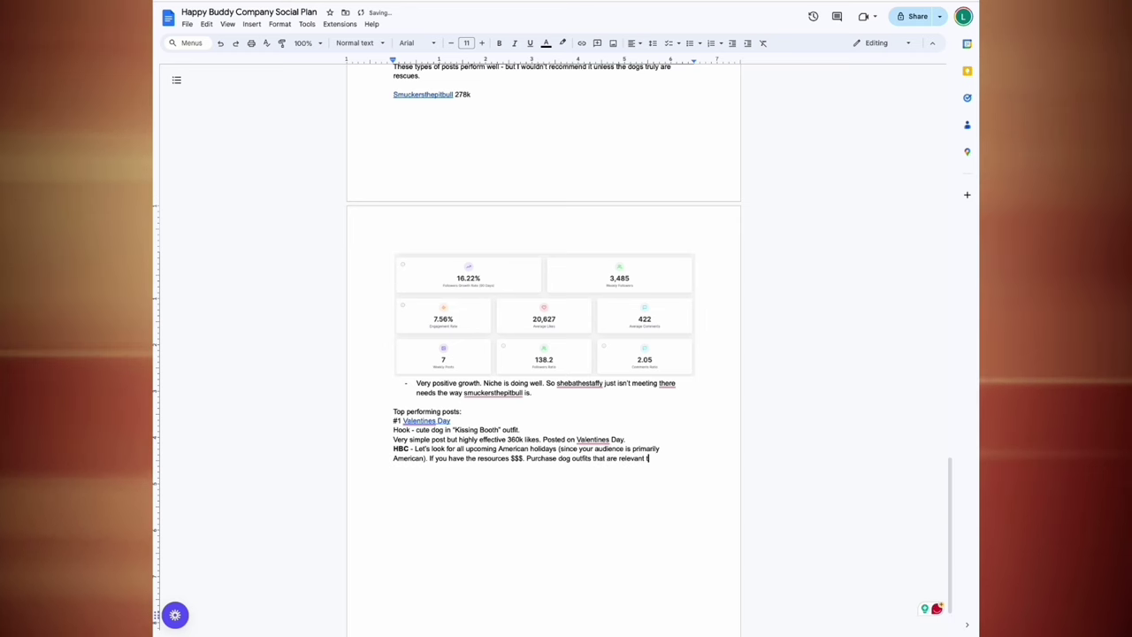
{"action": "type", "text": "o that Holiday"}
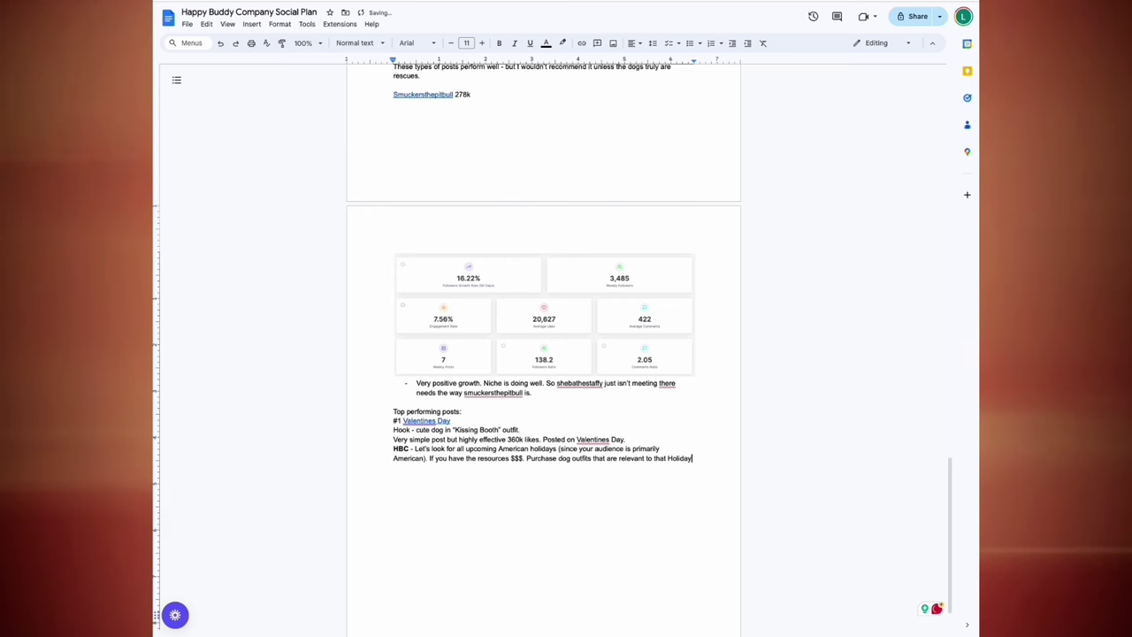
Step: Finish the Valentines Day HBC note with "Post the morning of the holiday. These will do very well." and leave a blank line below
{"action": "type", "text": ". Post t"}
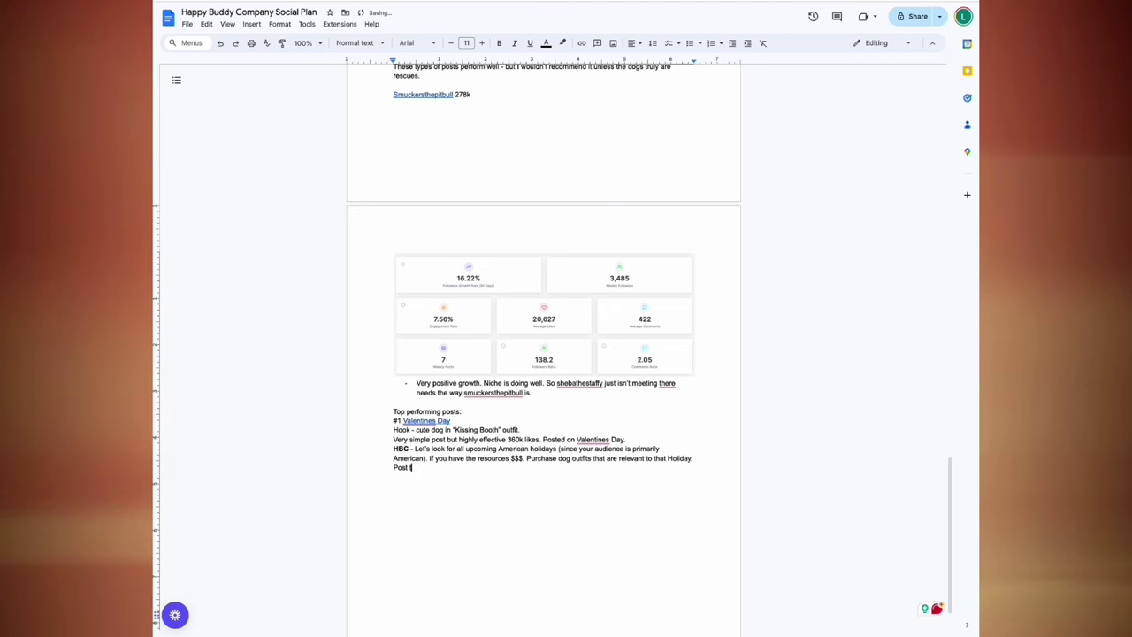
{"action": "type", "text": "h"}
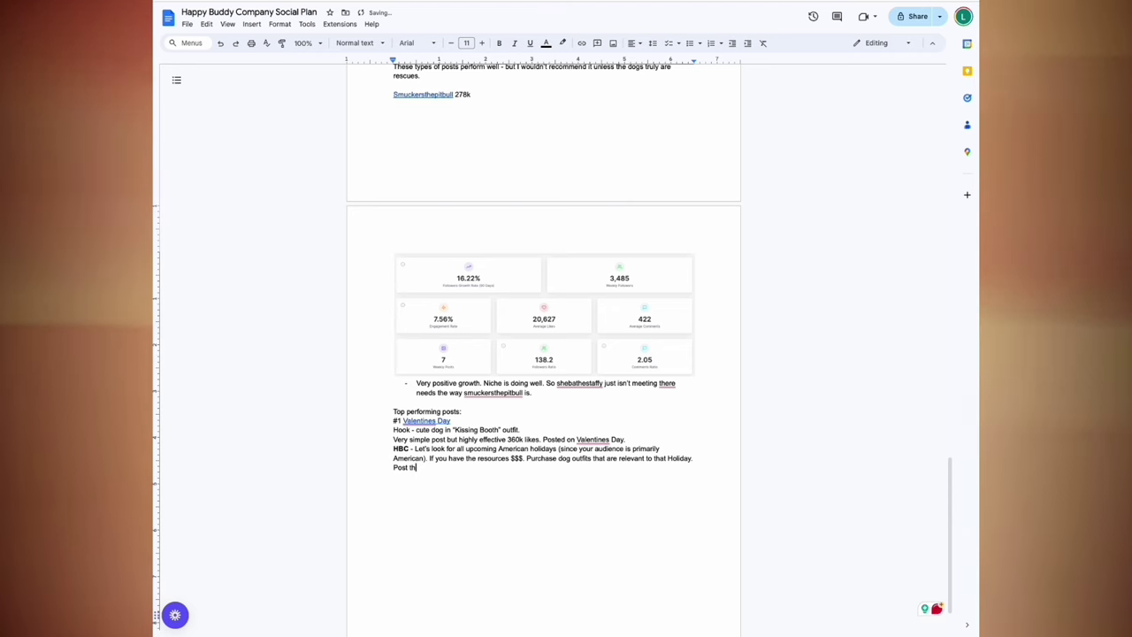
{"action": "type", "text": "e morning"}
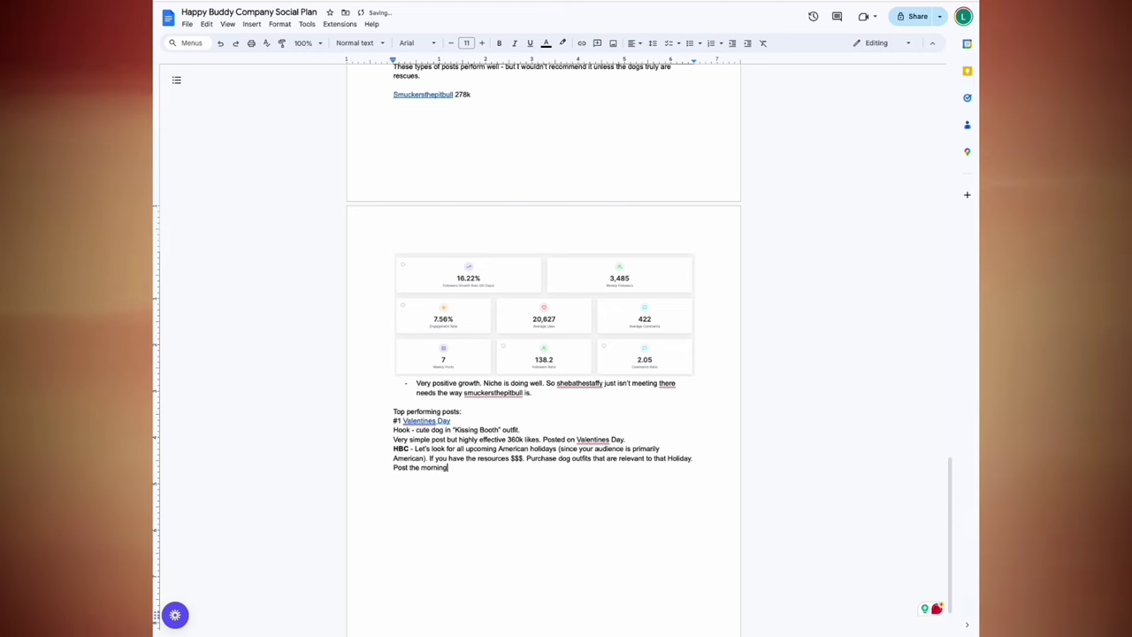
{"action": "type", "text": " of the ho"}
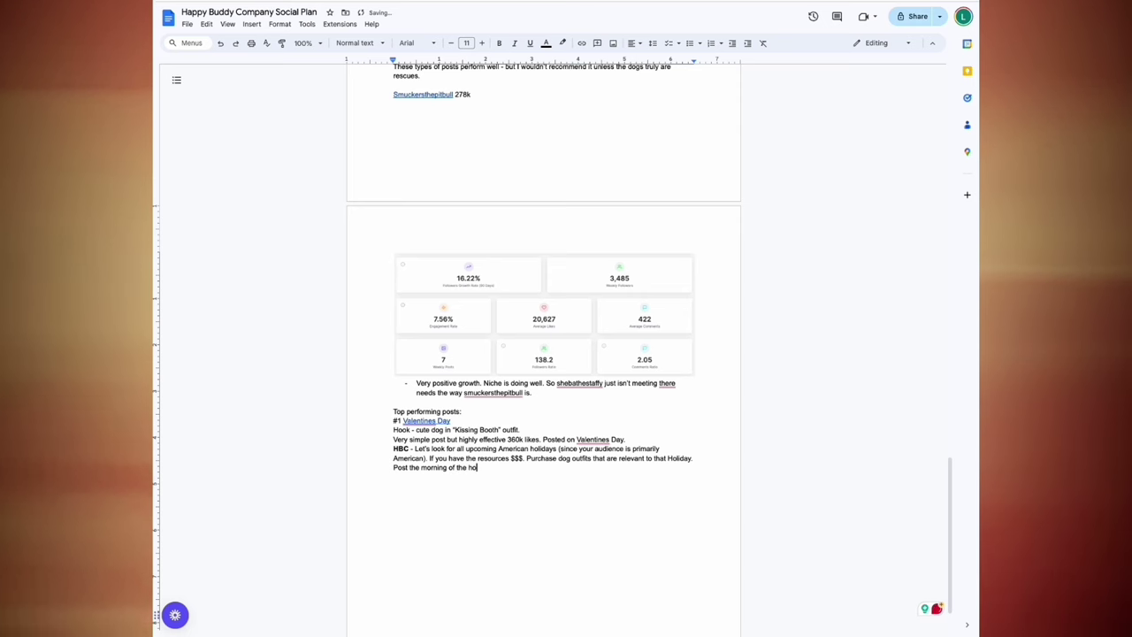
{"action": "type", "text": "liday."}
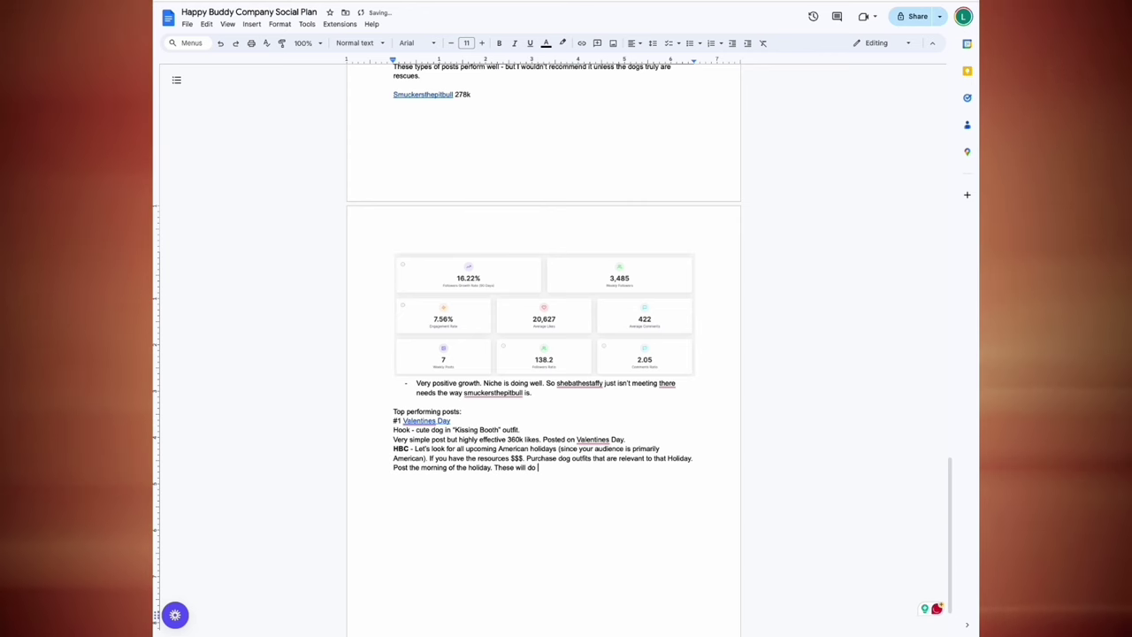
{"action": "type", "text": "These will do vry wel"}
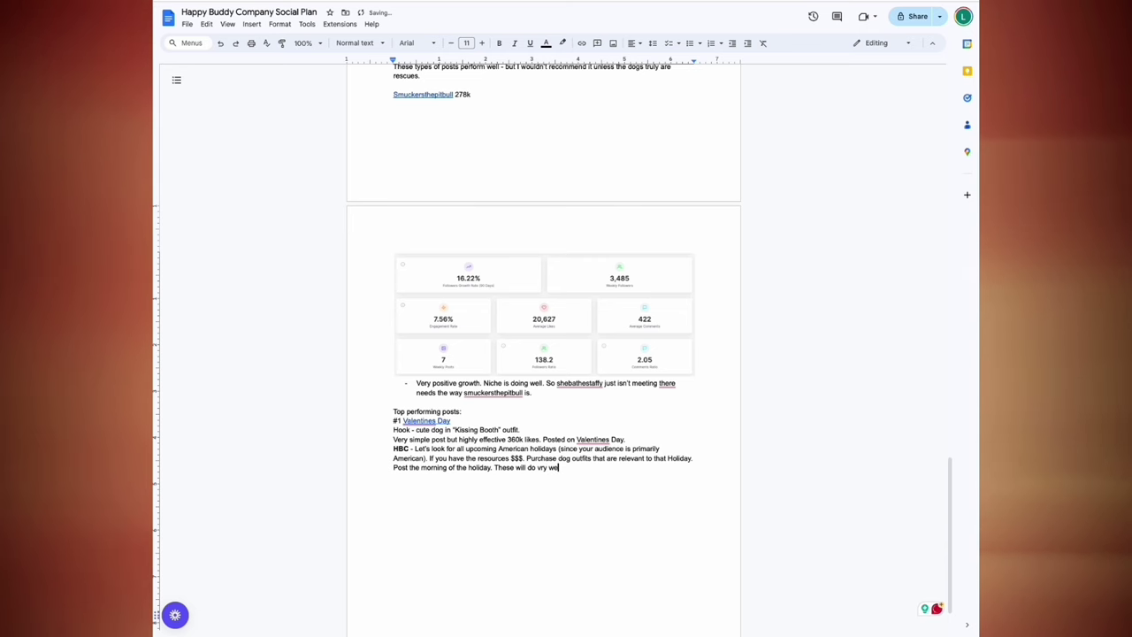
{"action": "key", "text": "BackSpace"}
{"action": "key", "text": "BackSpace"}
{"action": "key", "text": "BackSpace"}
{"action": "key", "text": "BackSpace"}
{"action": "key", "text": "BackSpace"}
{"action": "key", "text": "BackSpace"}
{"action": "type", "text": "er"}
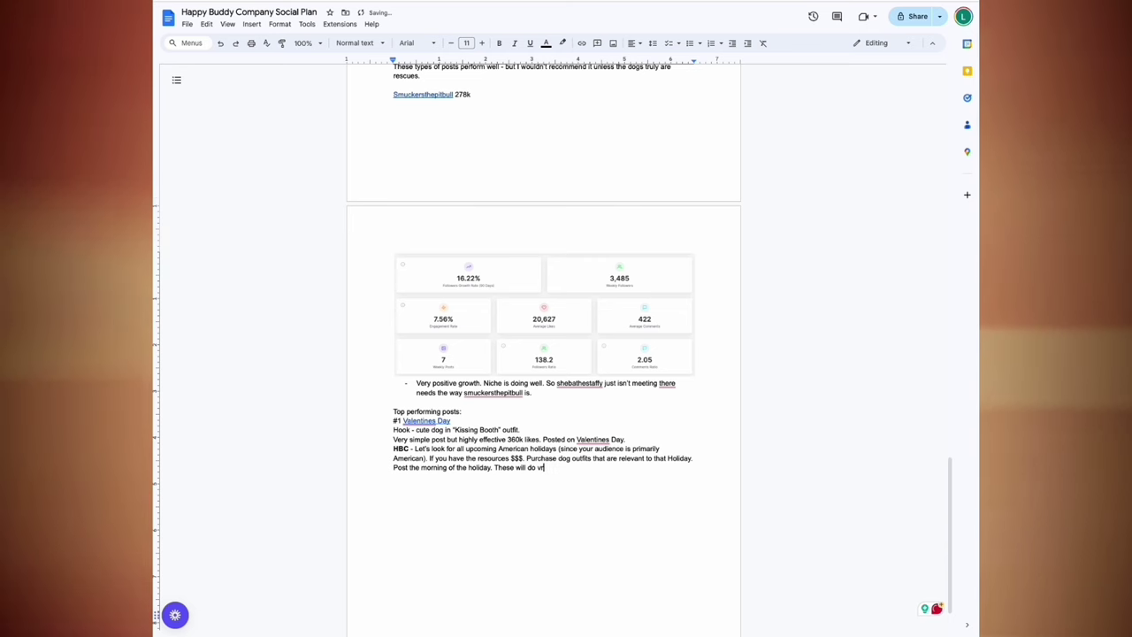
{"action": "type", "text": "y well."}
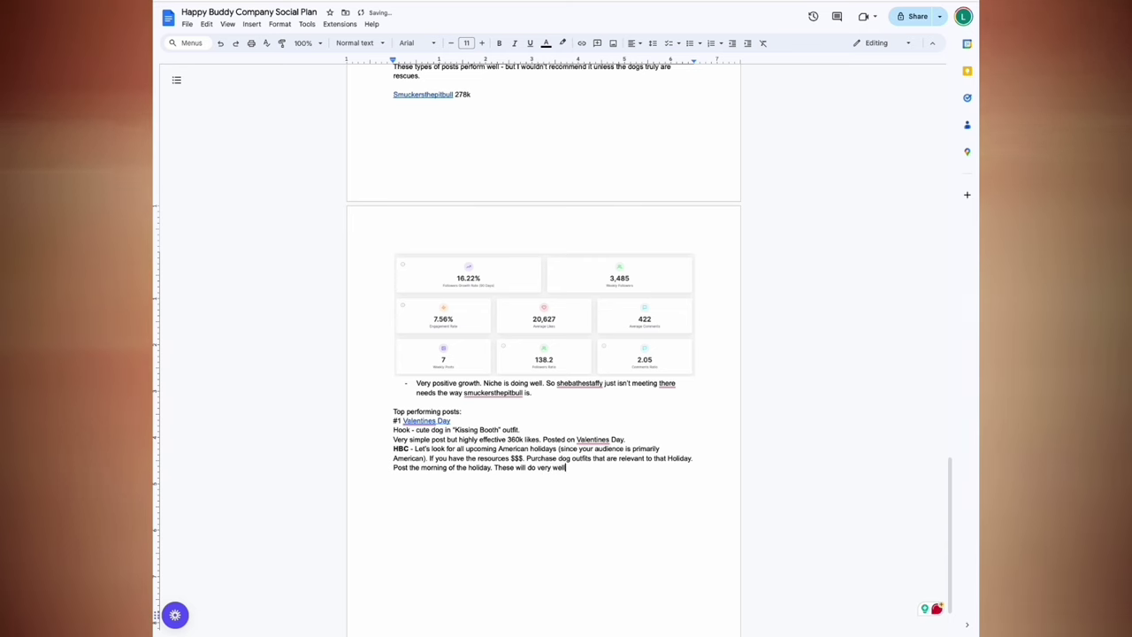
{"action": "key", "text": "Return"}
{"action": "key", "text": "Return"}
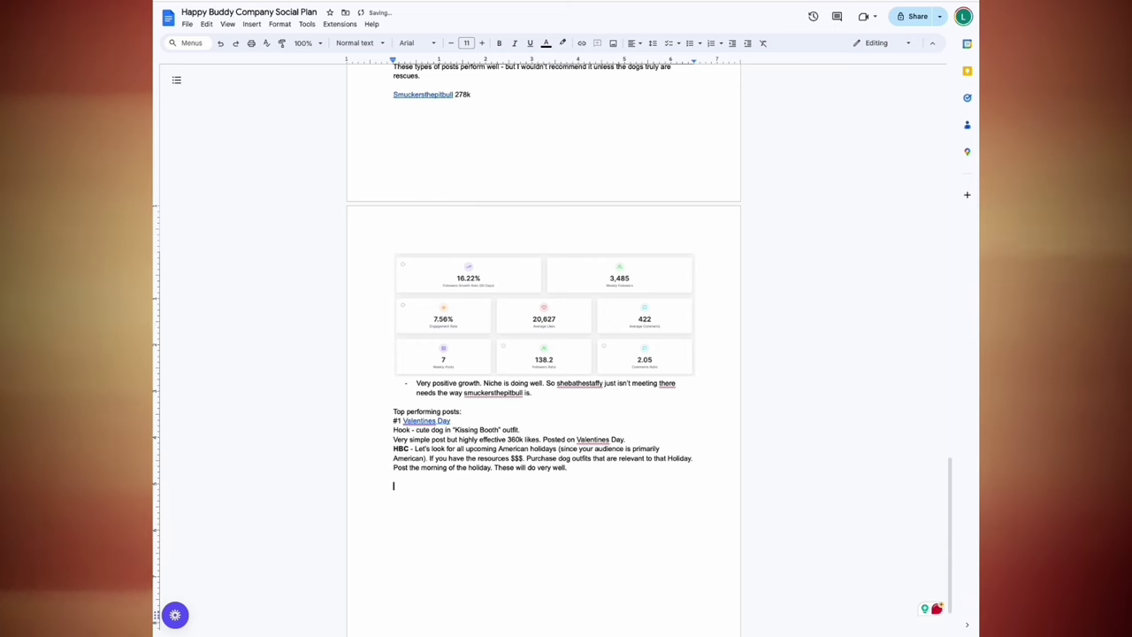
Step: Add the heading "#2 When you finally get the squeeker out" and link its title to the copied Instagram reel address
{"action": "type", "text": "#2"}
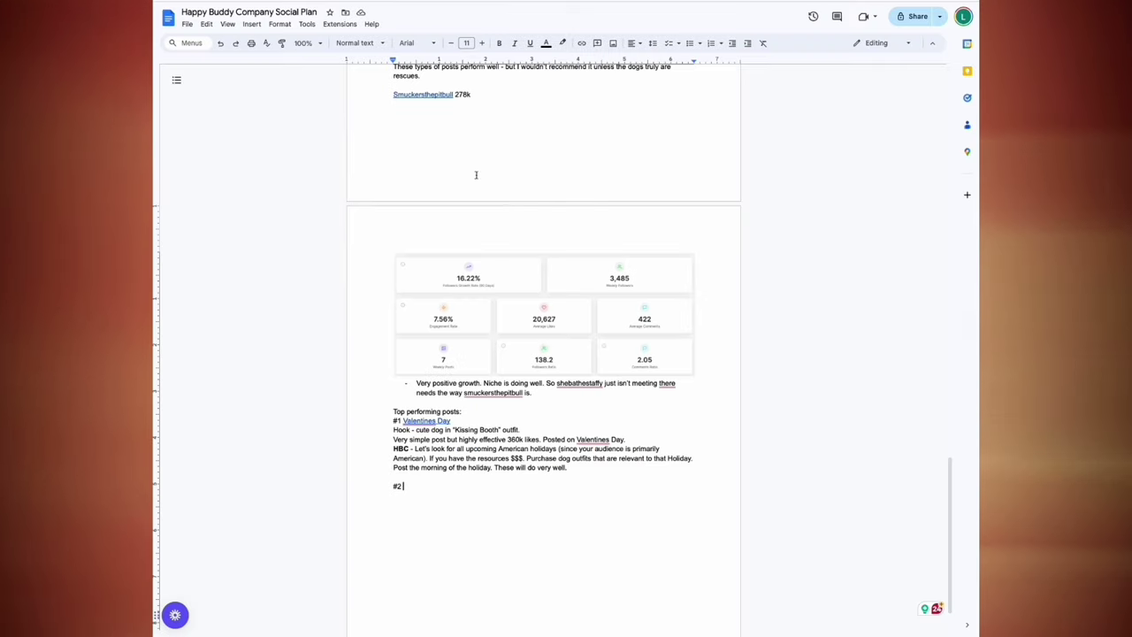
{"action": "type", "text": "When you finally get "}
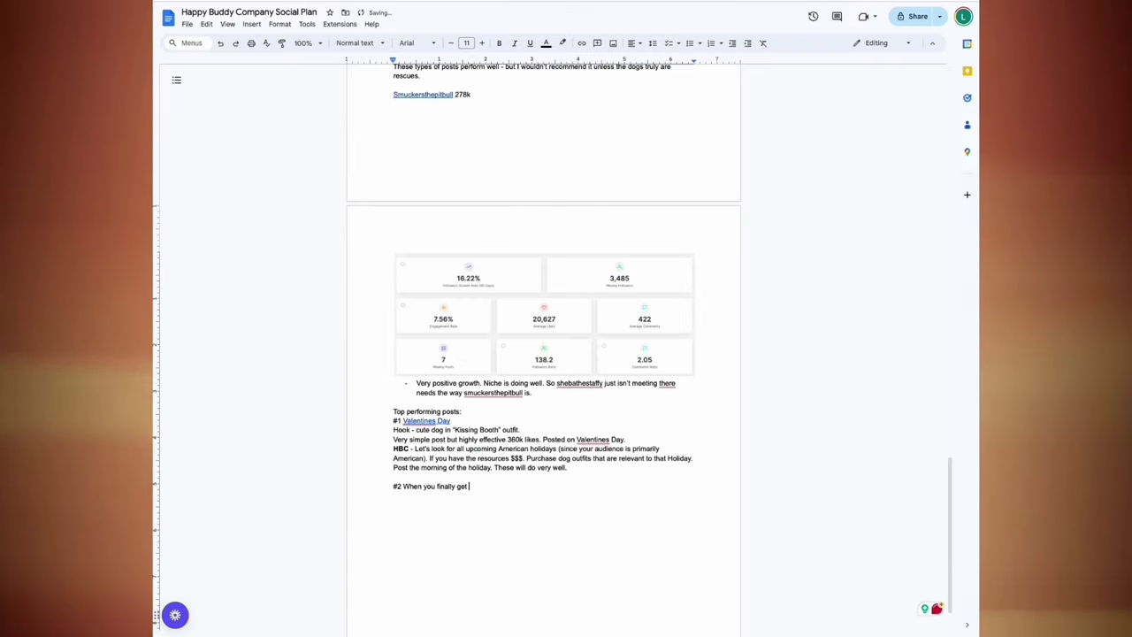
{"action": "type", "text": "the squeaker out"}
{"action": "key", "text": "Return"}
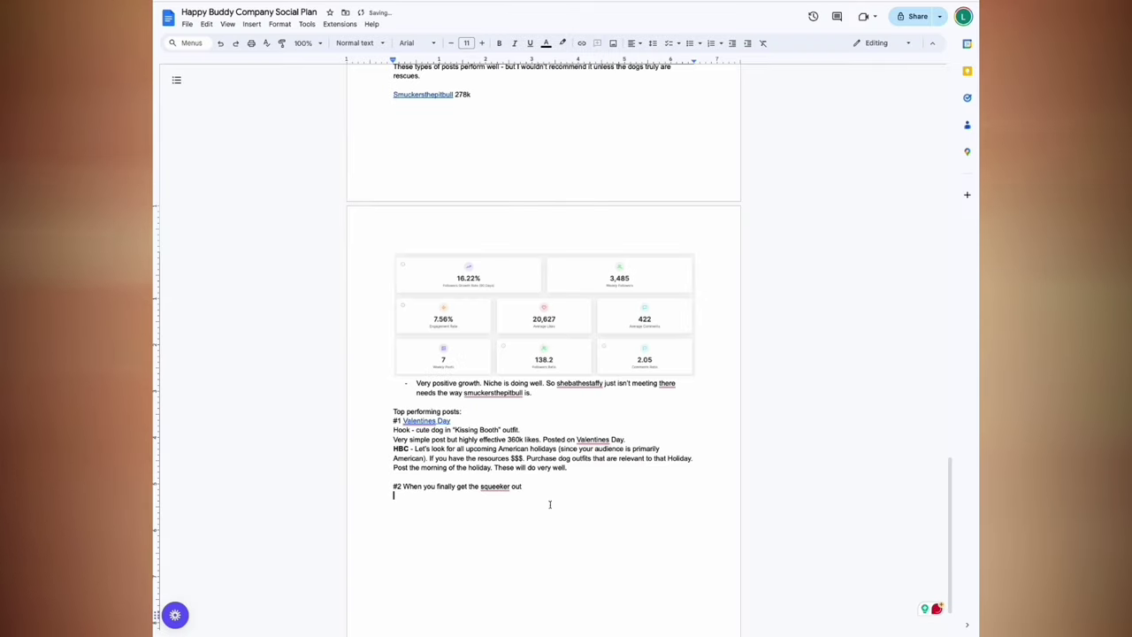
{"action": "left_click_drag", "start_coordinate": [522, 487], "coordinate": [404, 486]}
{"action": "right_click", "coordinate": [416, 486]}
{"action": "left_click", "coordinate": [442, 381]}
{"action": "key", "text": "ctrl+v"}
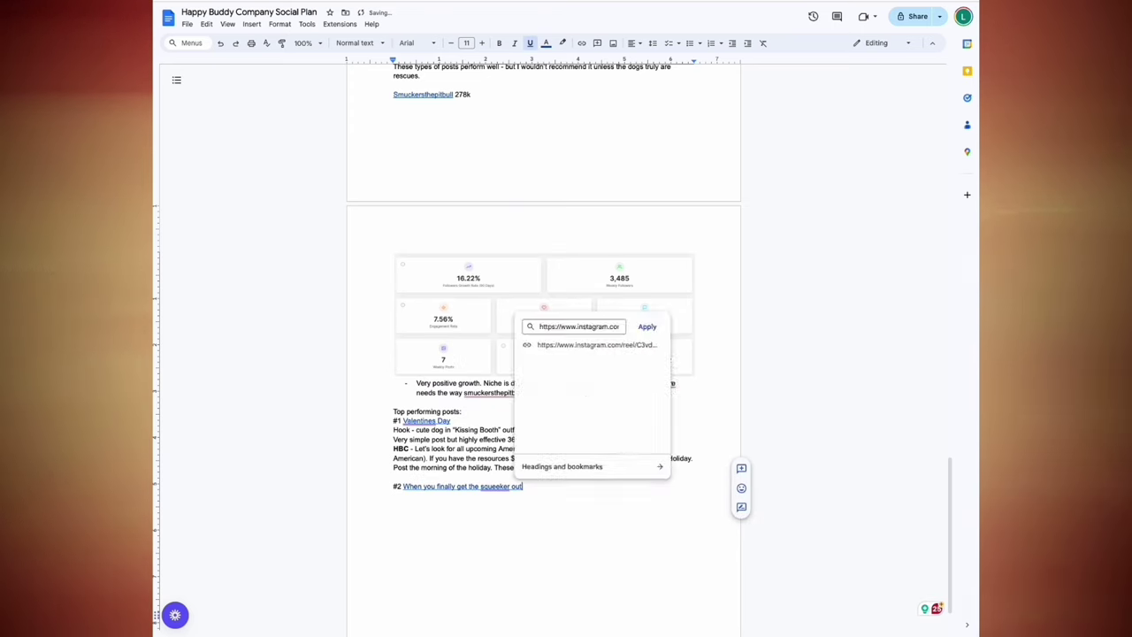
{"action": "key", "text": "Return"}
Step: Add the line "Hook - You know the dog is about to pull out the squeeker (pay-off for waiting)." beneath the #2 title
{"action": "type", "text": "Hook - You know the dog is about to pull out the squeeker"}
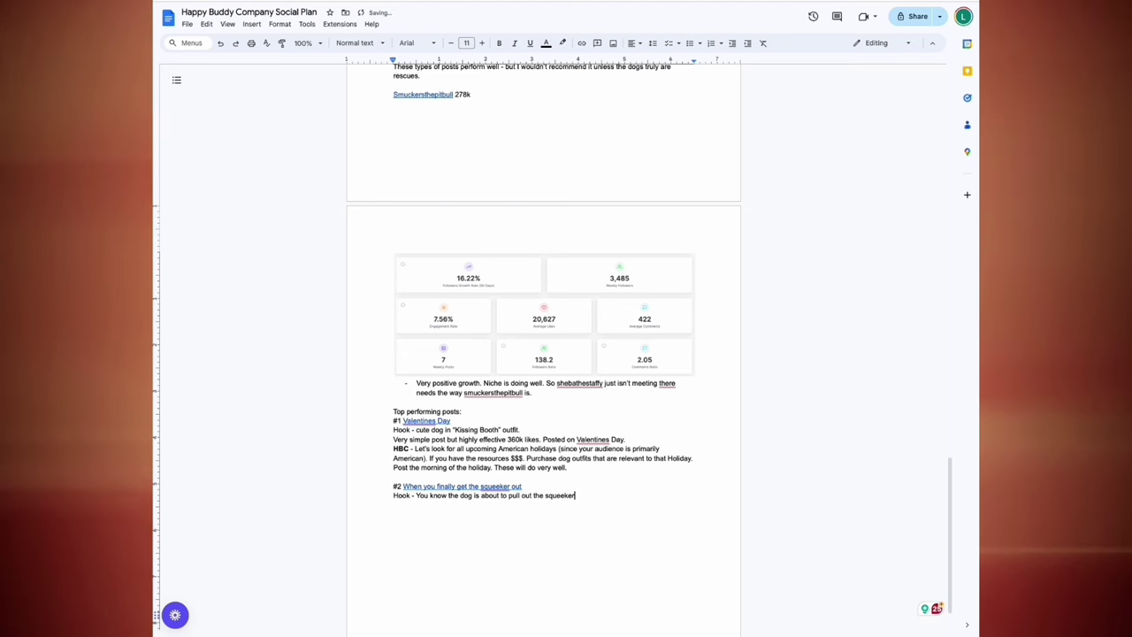
{"action": "type", "text": "g)."}
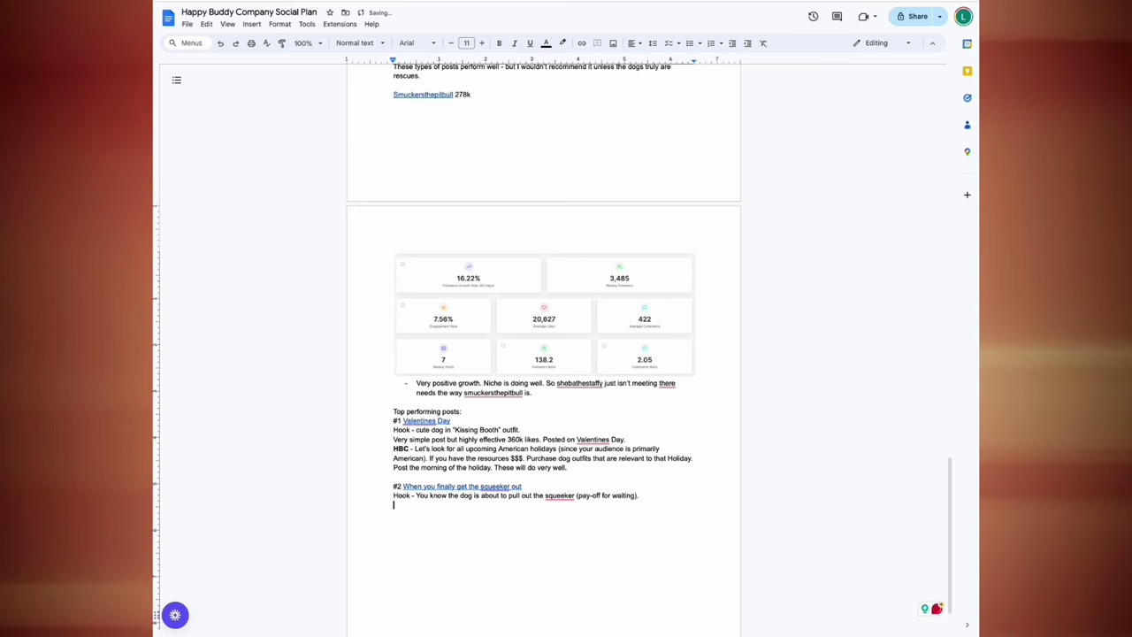
{"action": "key", "text": "Return"}
Step: Add the line "Trending audio - "all that work and what did it get me" = funny and is the pay-off for watching." under the hook
{"action": "type", "text": "Trending audio - \"all that work"}
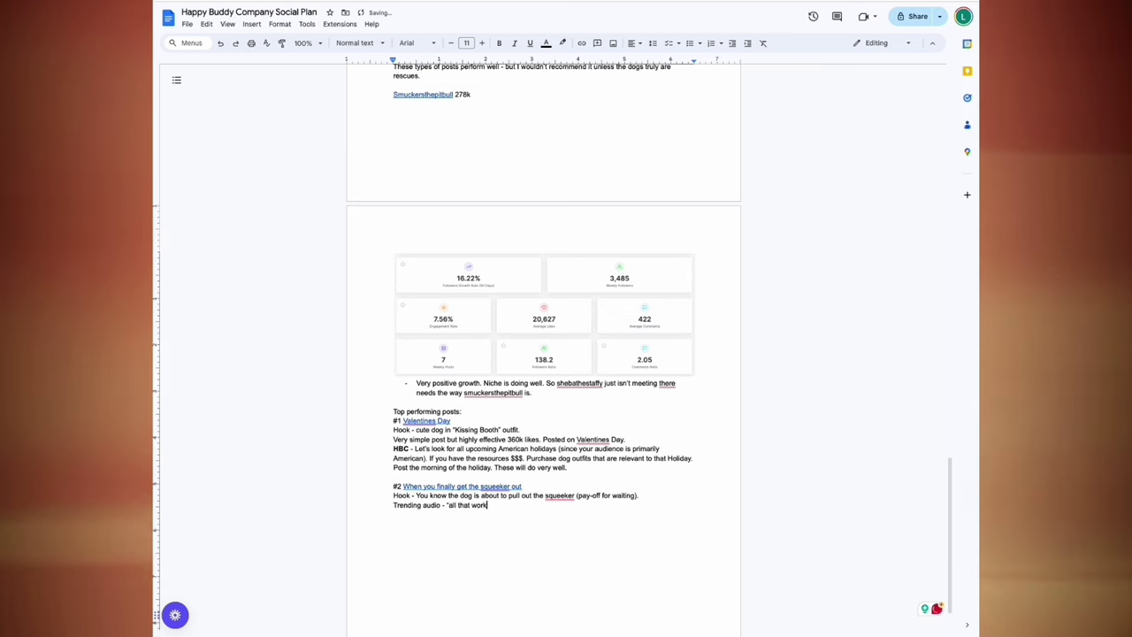
{"action": "type", "text": " and what did it get me\" = funny and is the pa"}
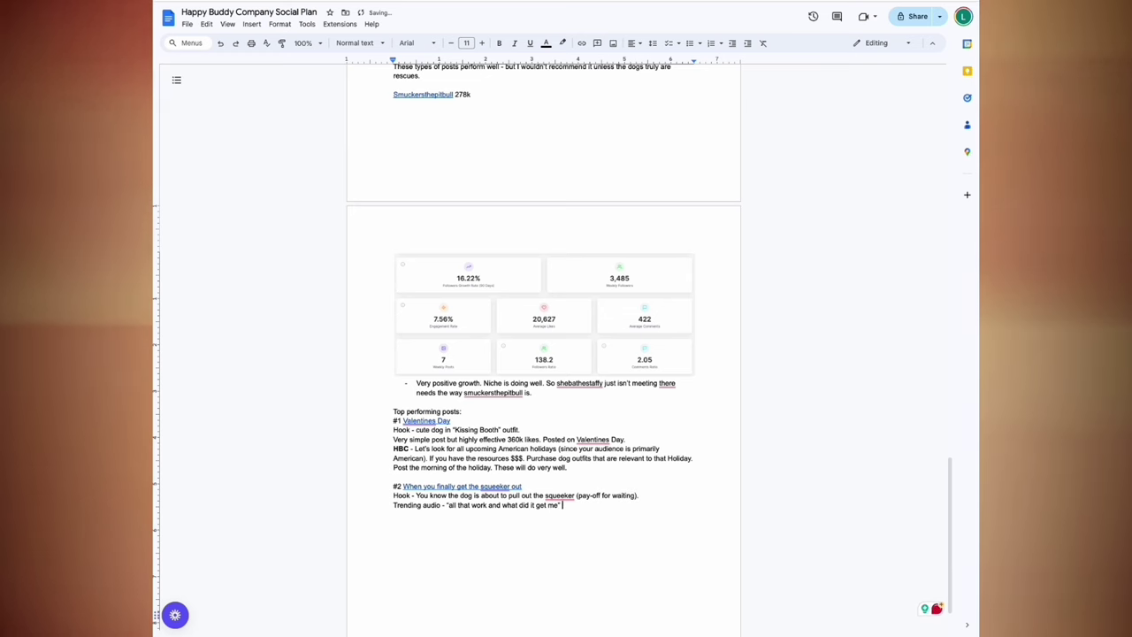
{"action": "type", "text": "y-off for watching."}
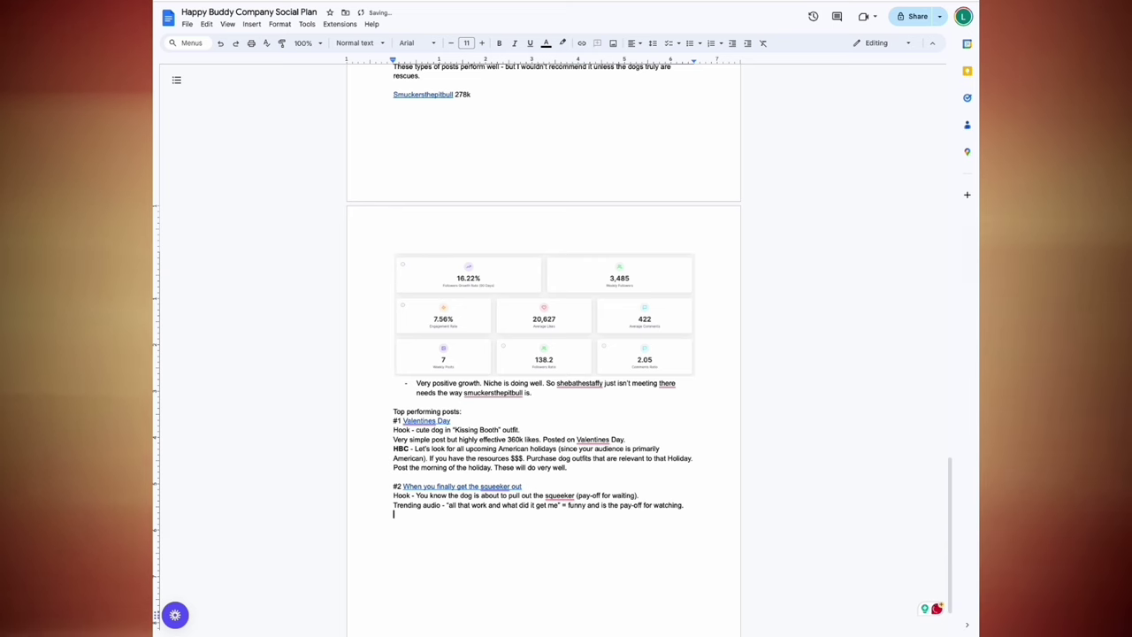
Step: Under a bold HBC label, write "Suggest you capture some footage when your dogs have almost destroyed a toy (or get a squeeker almost out for them)."
{"action": "key", "text": "ctrl+b"}
{"action": "type", "text": "HBC"}
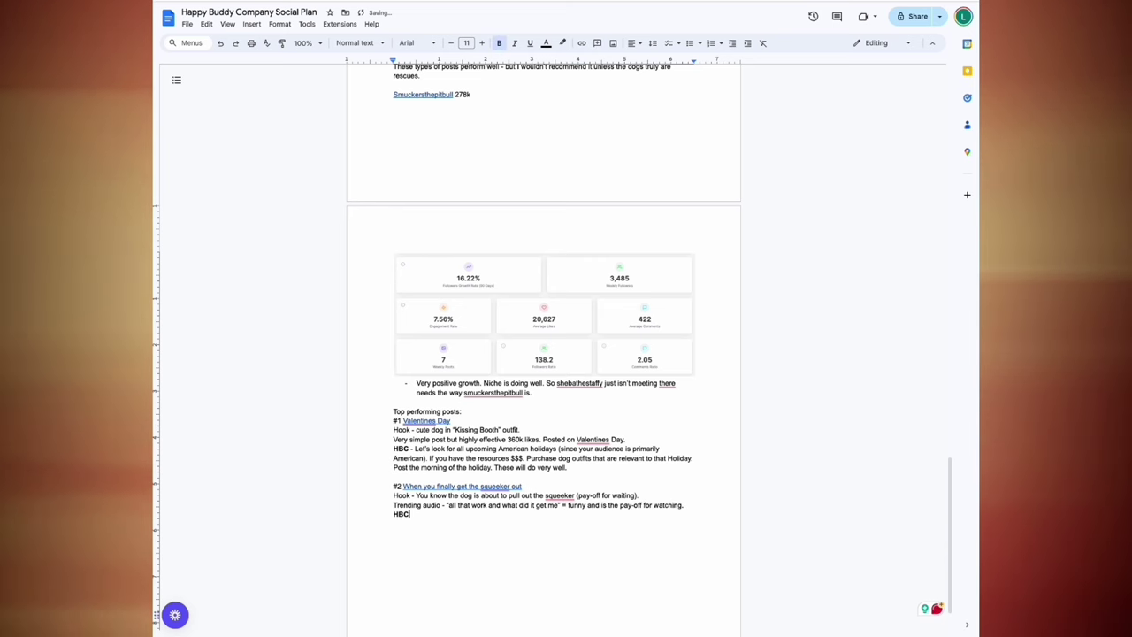
{"action": "key", "text": "ctrl+b"}
{"action": "type", "text": "-"}
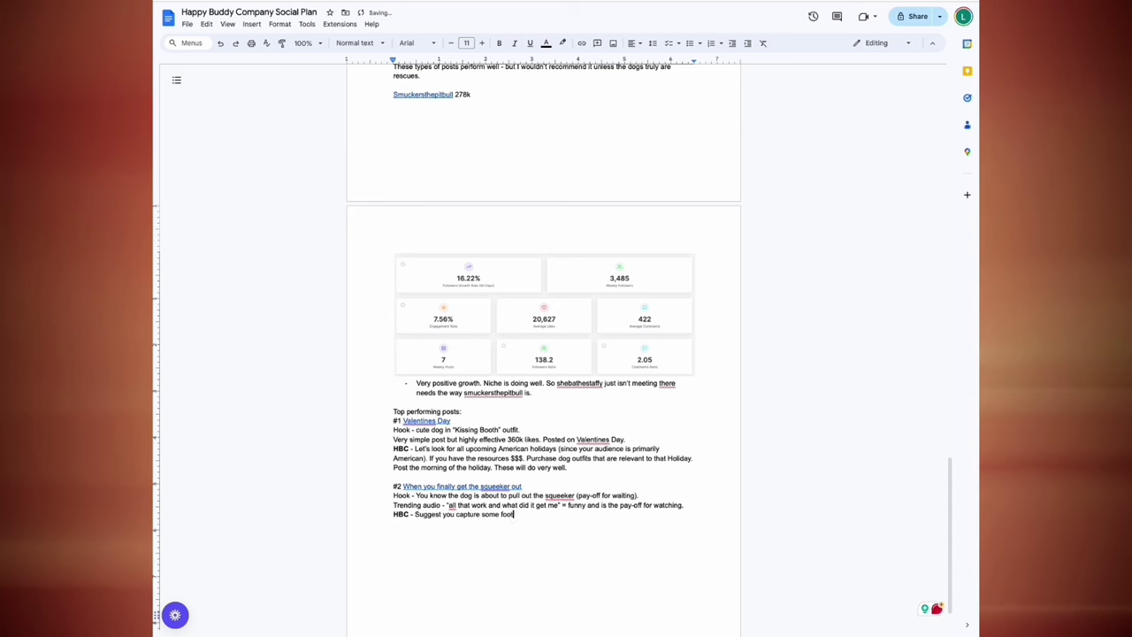
{"action": "type", "text": "Suggest you capture some footage when your dogs have almost d"}
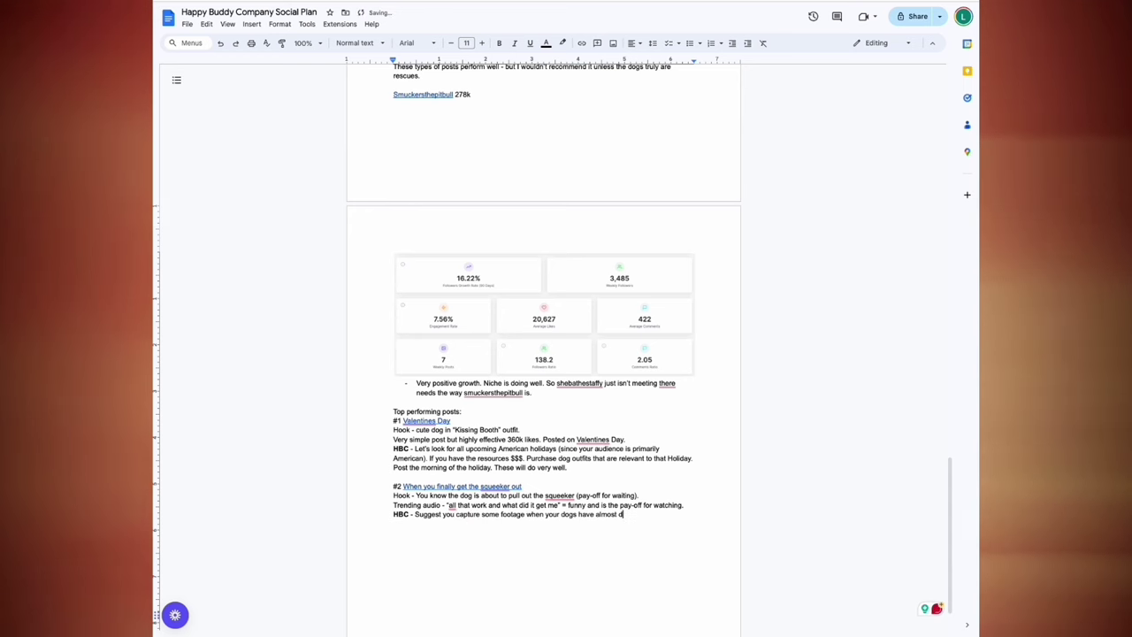
{"action": "type", "text": "estroyed a toy (or"}
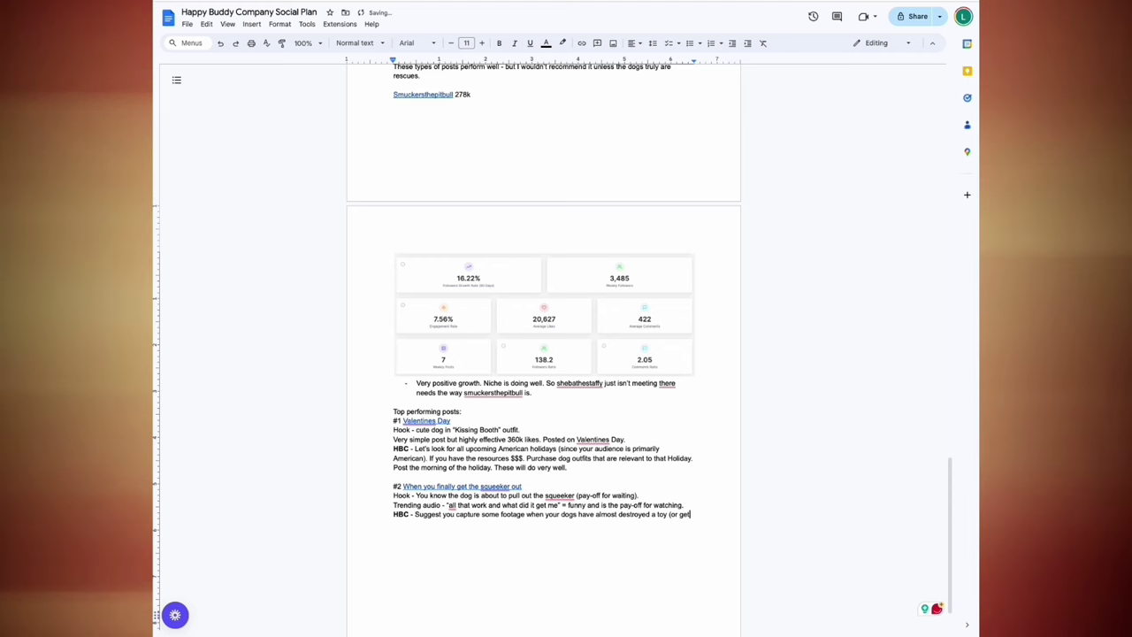
{"action": "type", "text": "get a squeeker almost out for them)."}
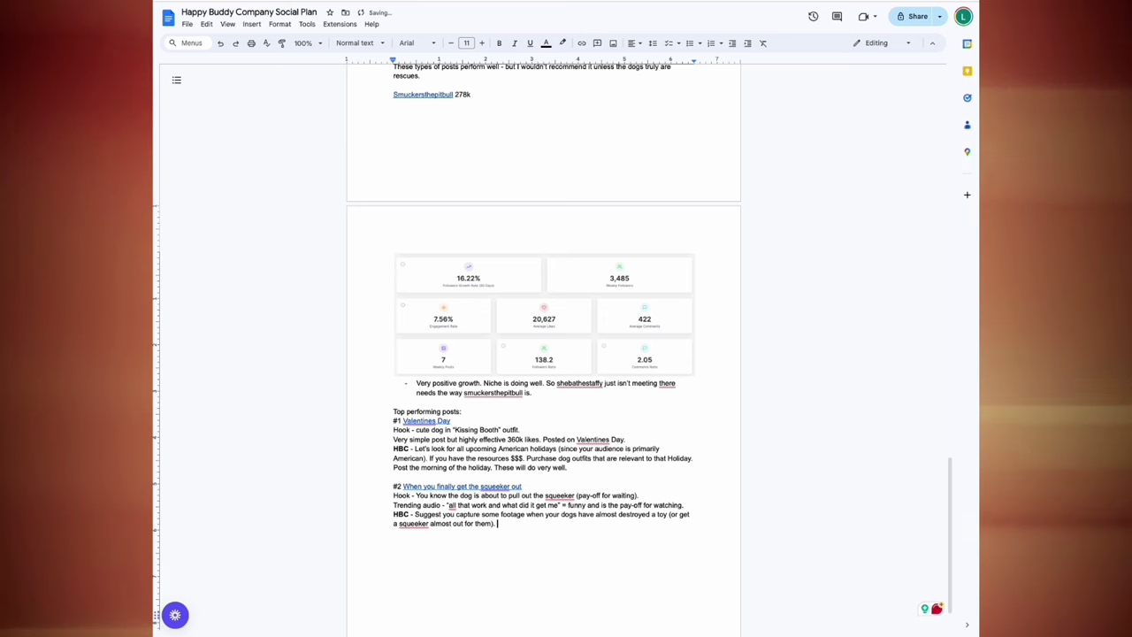
Step: Finish the #2 post's HBC note with "Then repeat this exact idea." and leave a blank line below it
{"action": "type", "text": "Then I"}
{"action": "type", "text": "epea"}
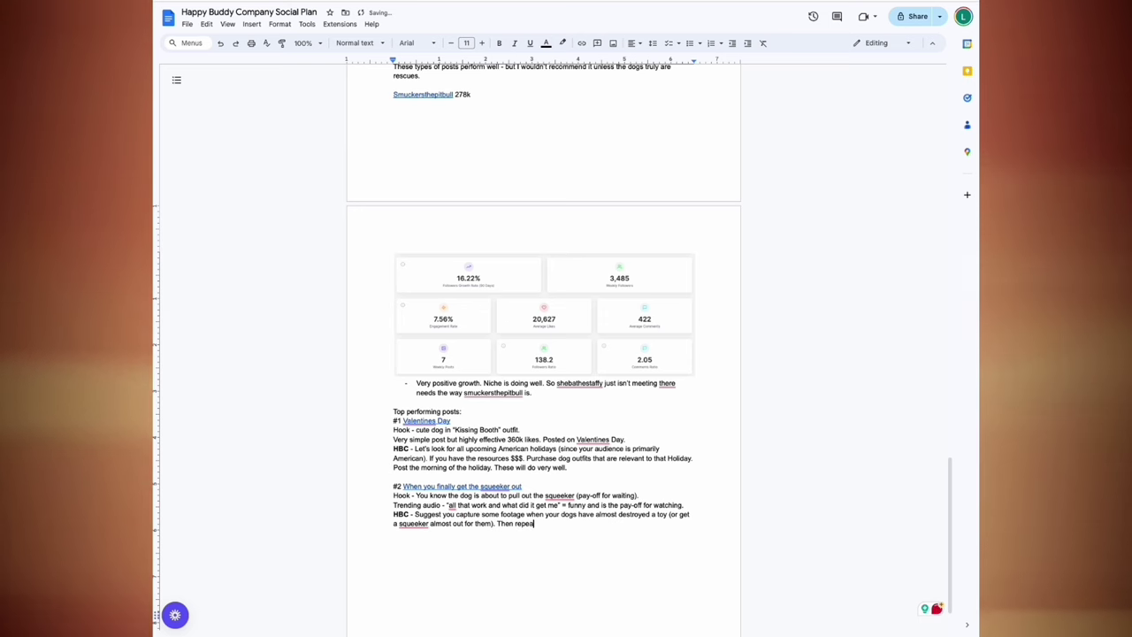
{"action": "type", "text": "t this"}
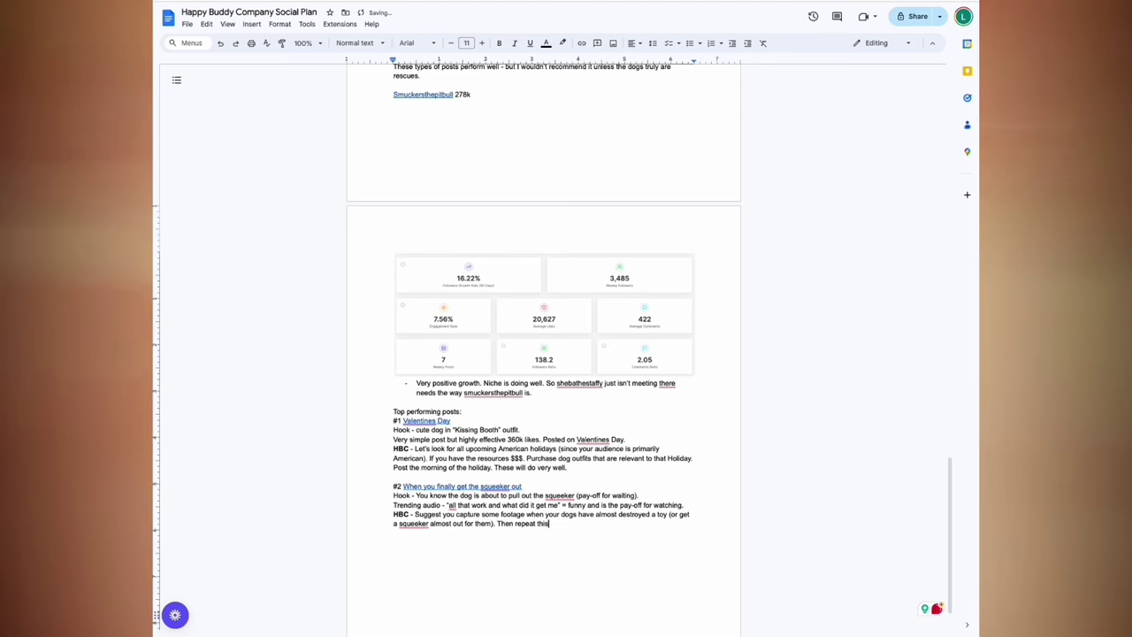
{"action": "type", "text": " exact ide"}
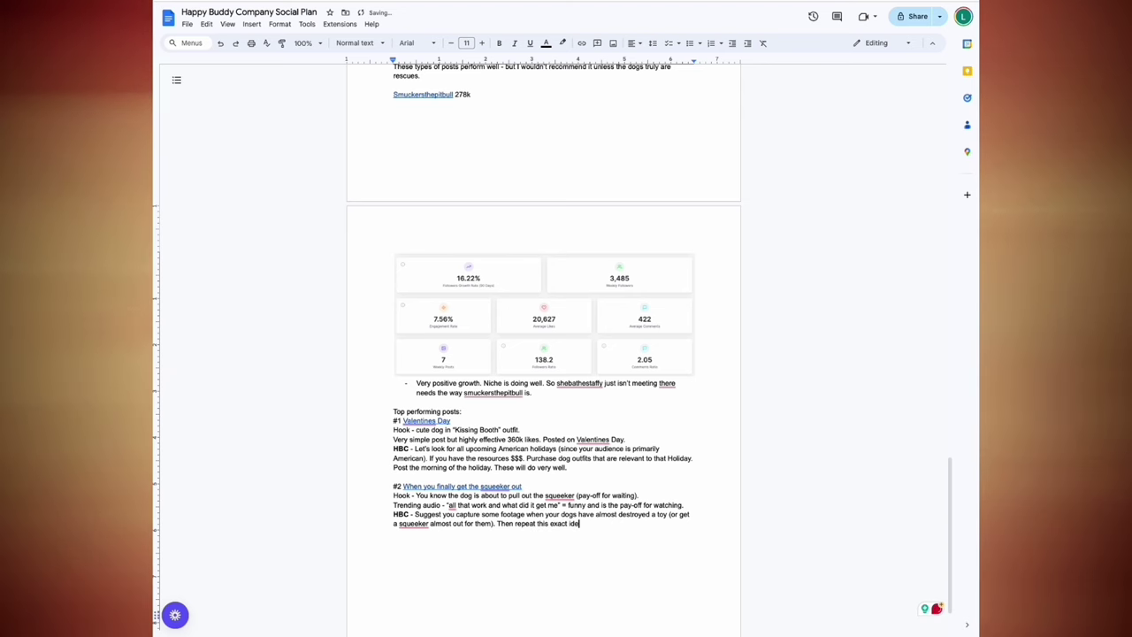
{"action": "type", "text": "a."}
{"action": "key", "text": "Return"}
{"action": "key", "text": "Return"}
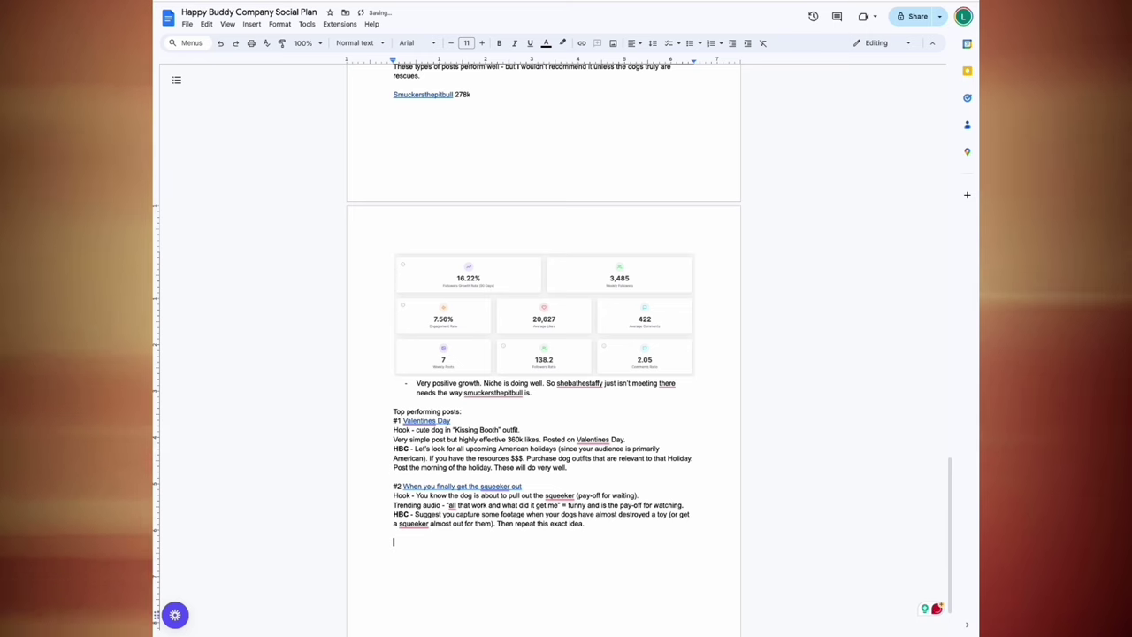
Step: Add the title "#3 A hungry swiftie" below the #2 post's notes
{"action": "type", "text": "#3 A hungry swiftie"}
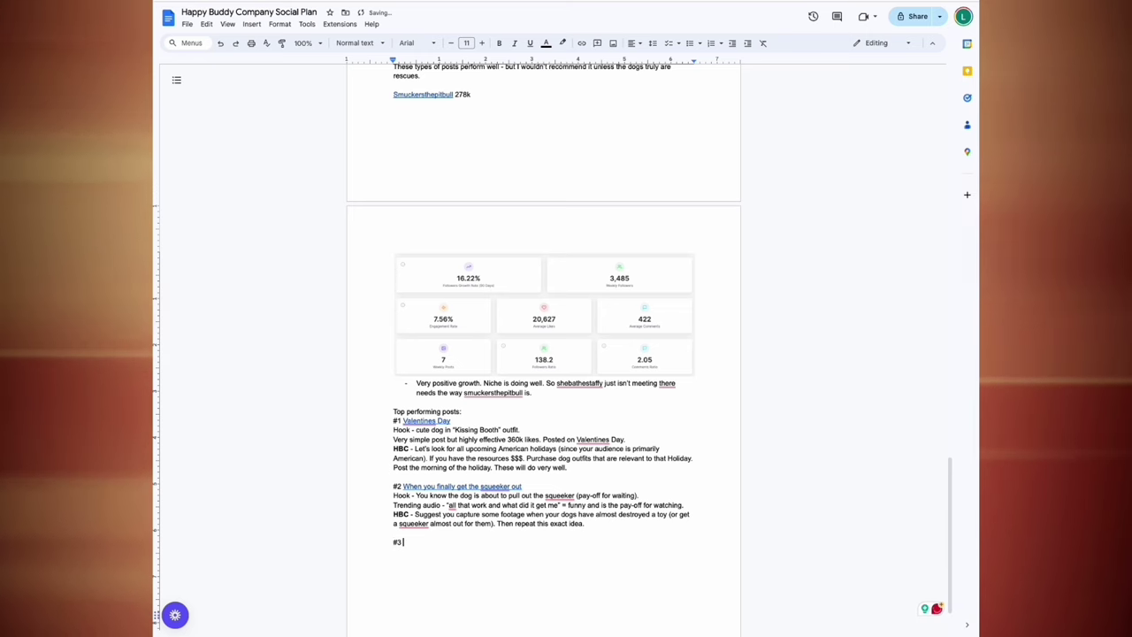
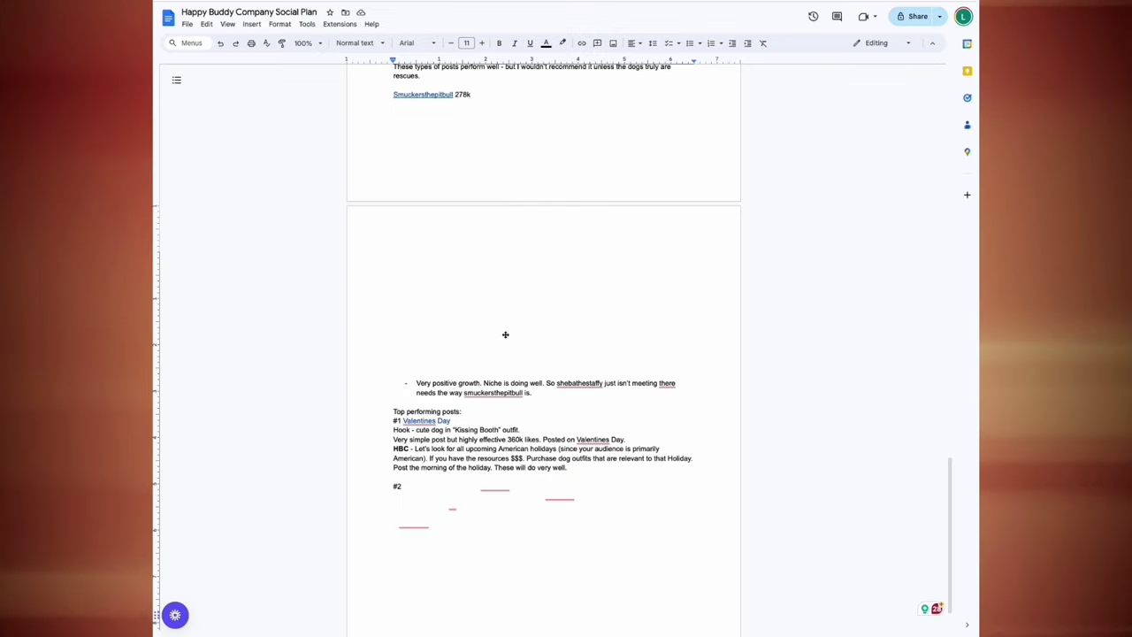
{"action": "type", "text": "#3 A hungry sw"}
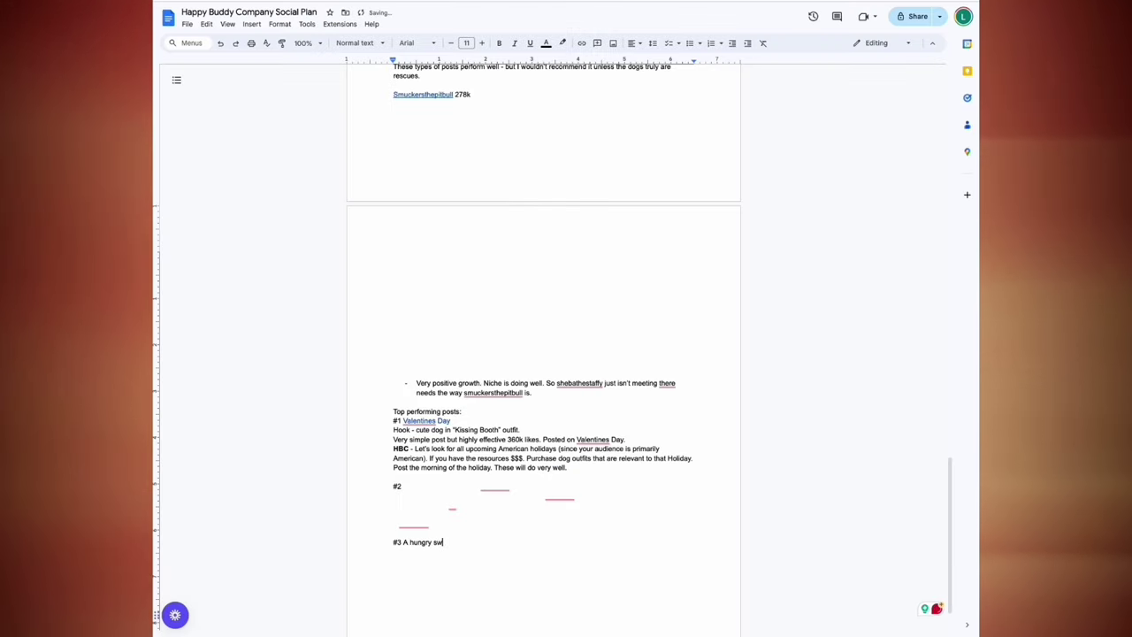
{"action": "type", "text": "iftie"}
{"action": "key", "text": "Return"}
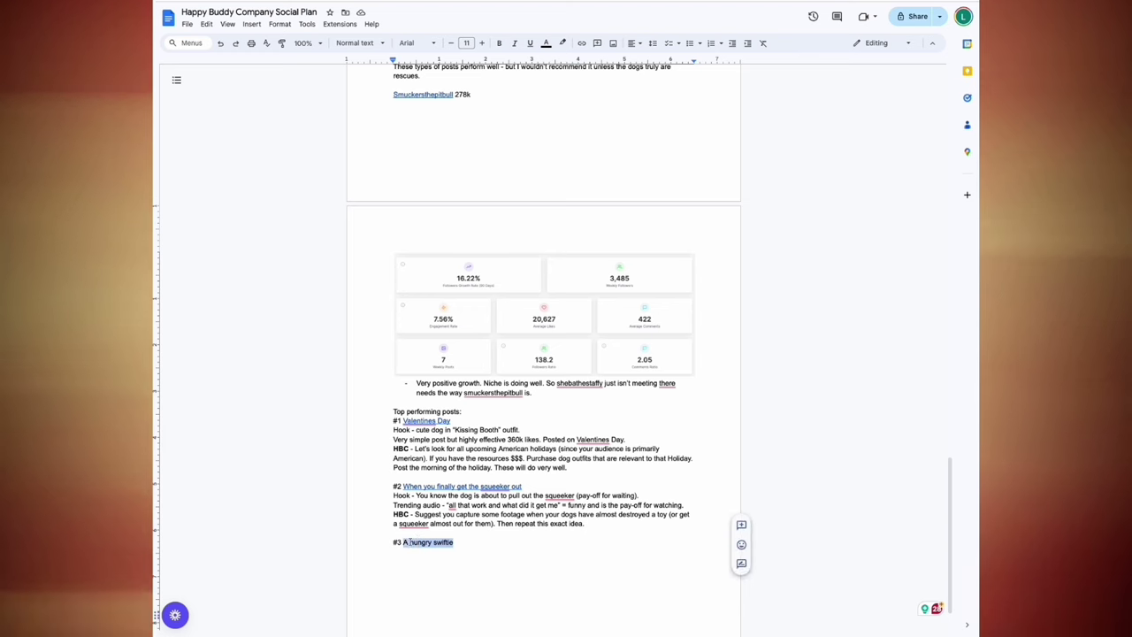
Step: Link the title text "A hungry swiftie" to the copied post address and add "Hook - Taylor Swift Parody song - cute dog staring at you."
{"action": "right_click", "coordinate": [410, 542]}
{"action": "left_click", "coordinate": [457, 435]}
{"action": "key", "text": "ctrl+v"}
{"action": "key", "text": "Return"}
{"action": "key", "text": "Down"}
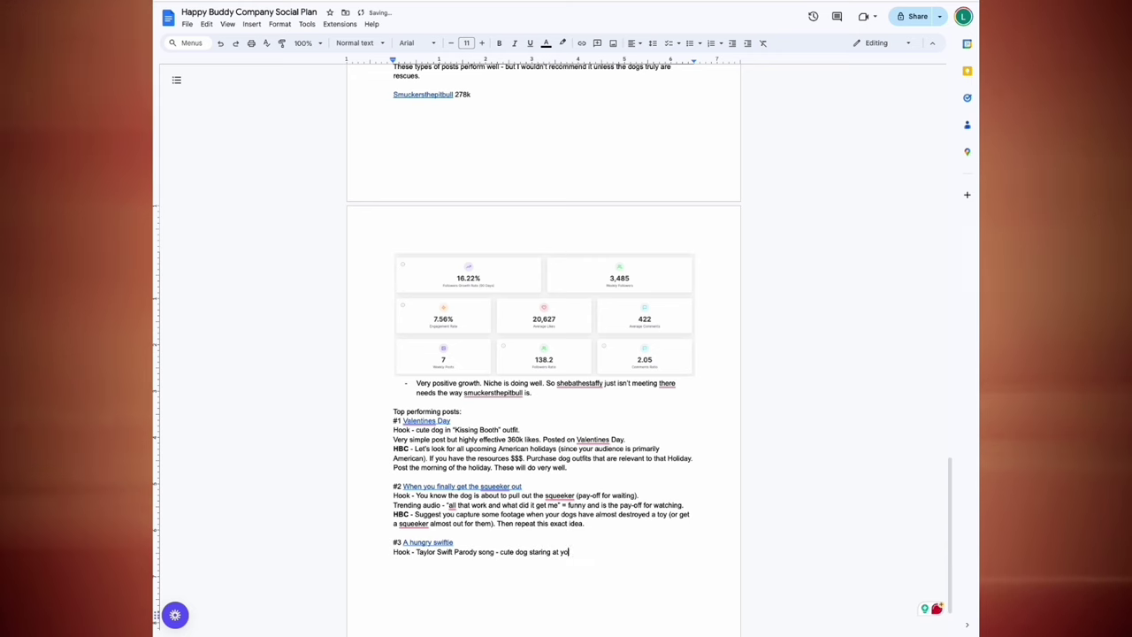
Step: Under the hook, write "Elements - they have cut each verse to a different clip of their dog performing the action talked about."
{"action": "type", "text": "Elements - "}
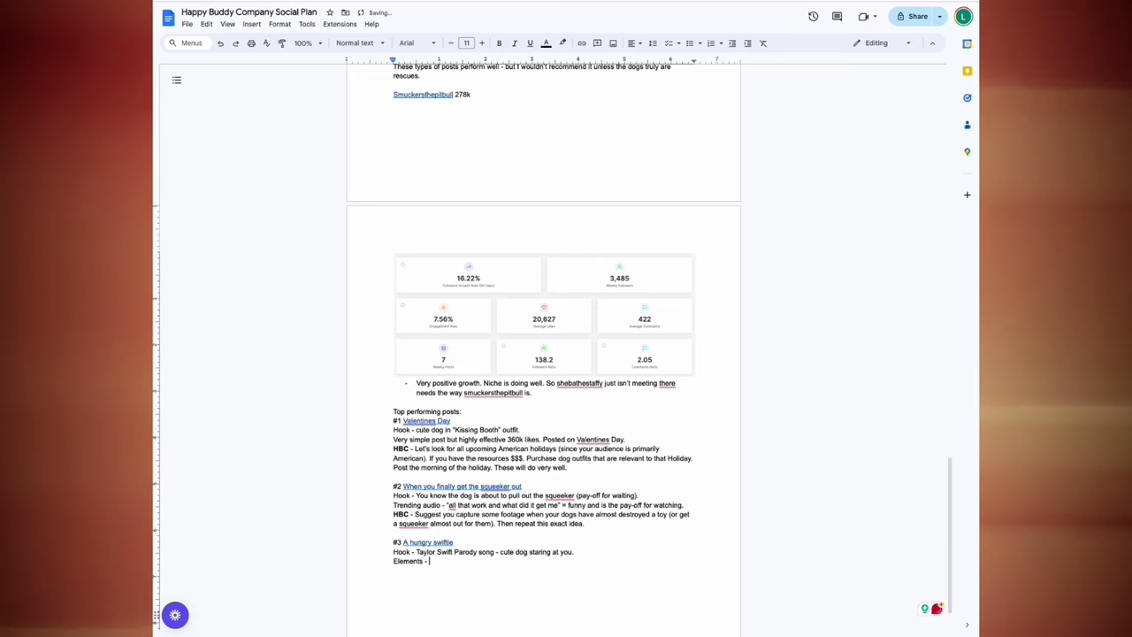
{"action": "type", "text": "the y have cut each ve"}
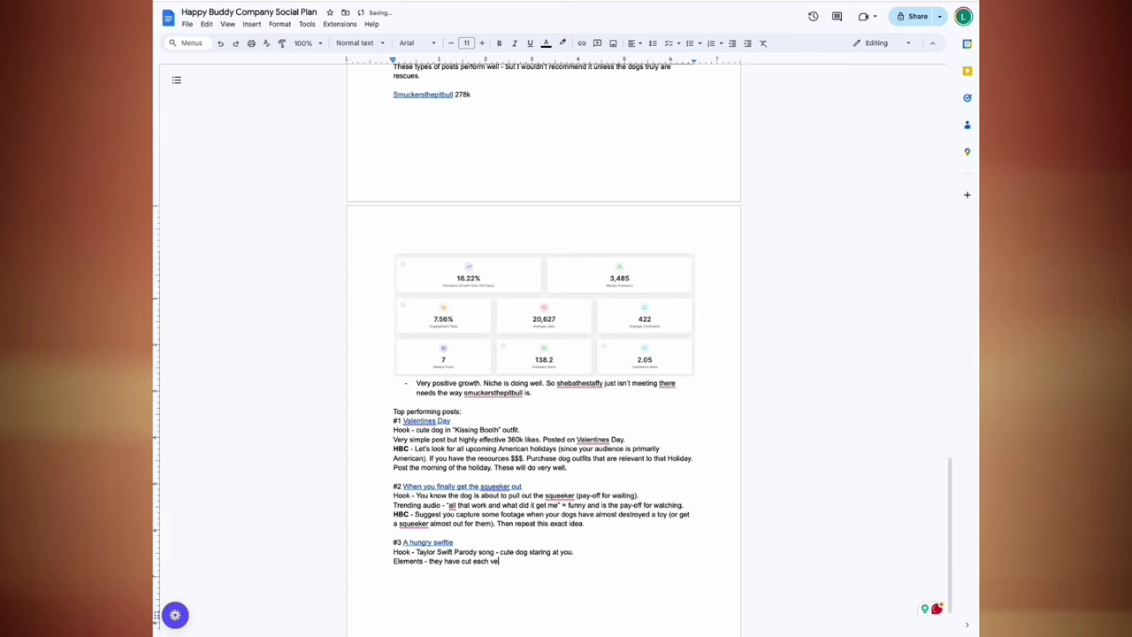
{"action": "type", "text": "rse to a different clip of their dog "}
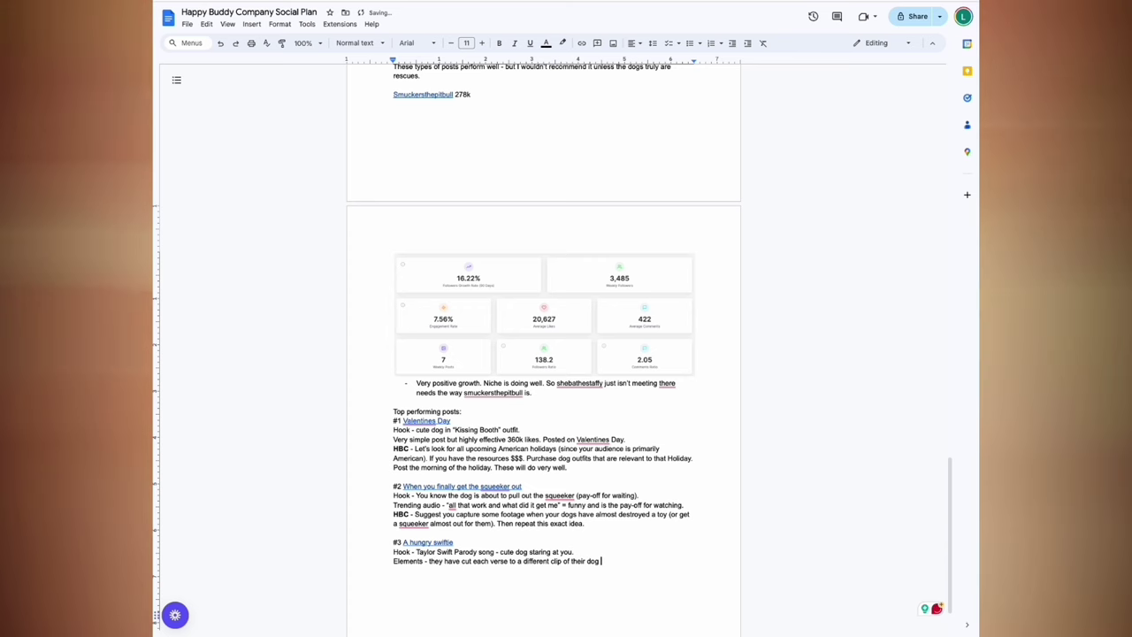
{"action": "type", "text": "performing the action talked abo"}
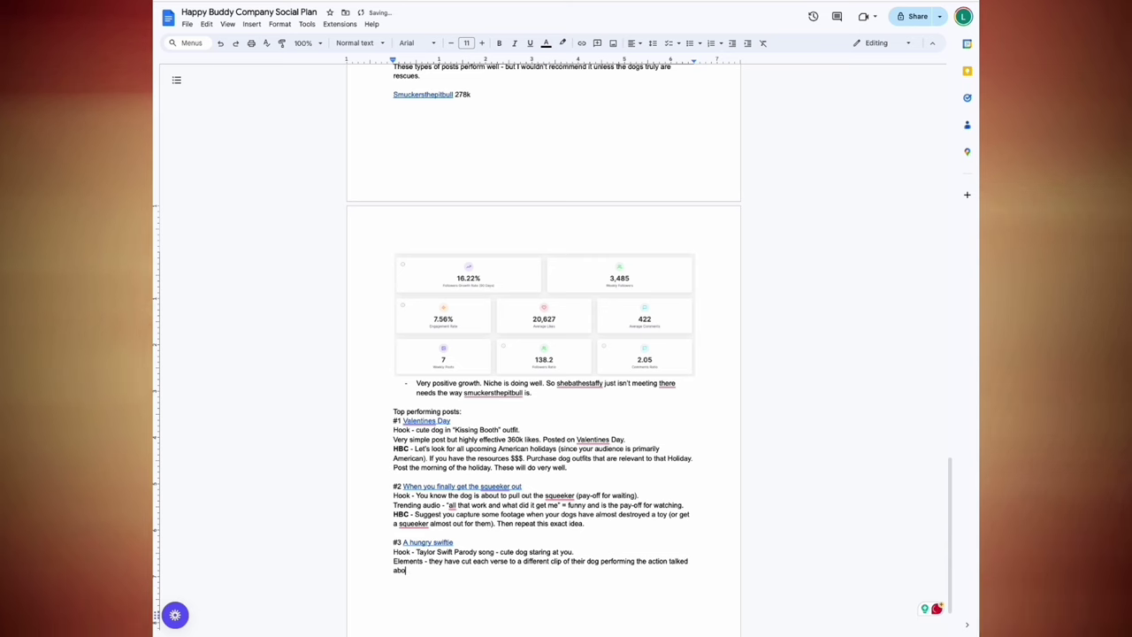
Step: Start a bold HBC line and extend Elements with "They have captioned each verse so that audience that have instagram on mute still understand the post."
{"action": "type", "text": "HBC - T"}
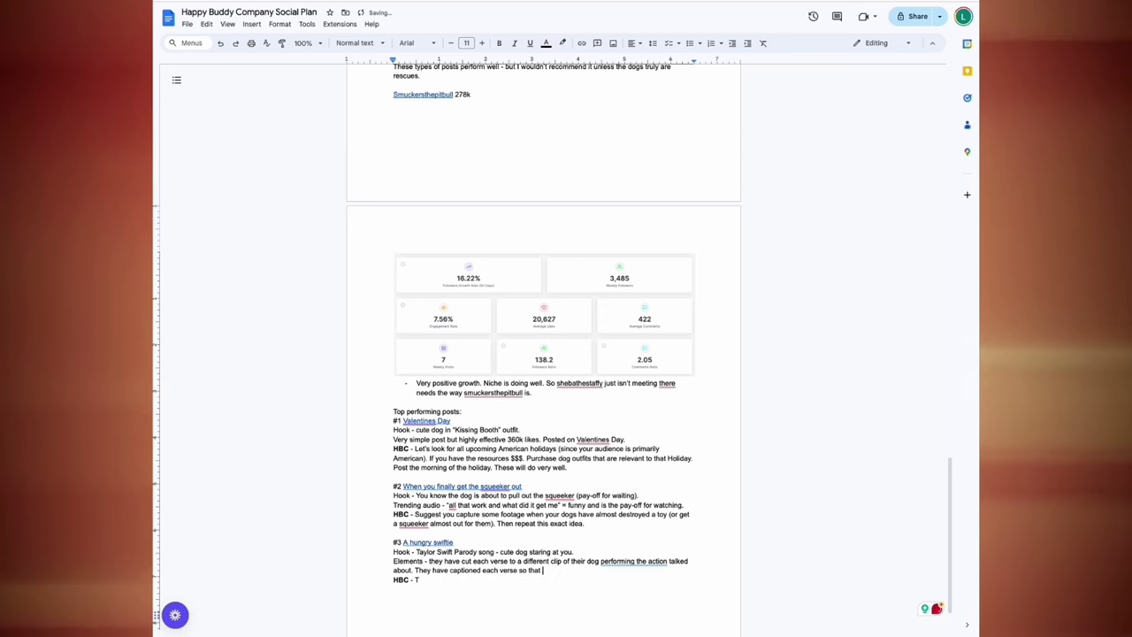
{"action": "type", "text": "audience "}
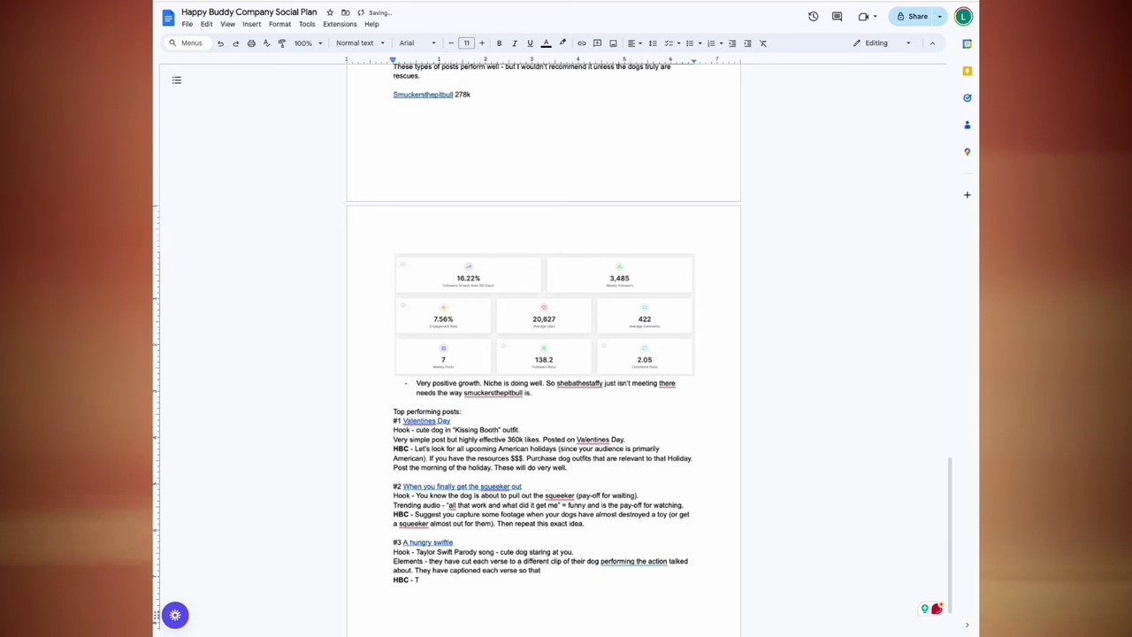
{"action": "type", "text": "that n"}
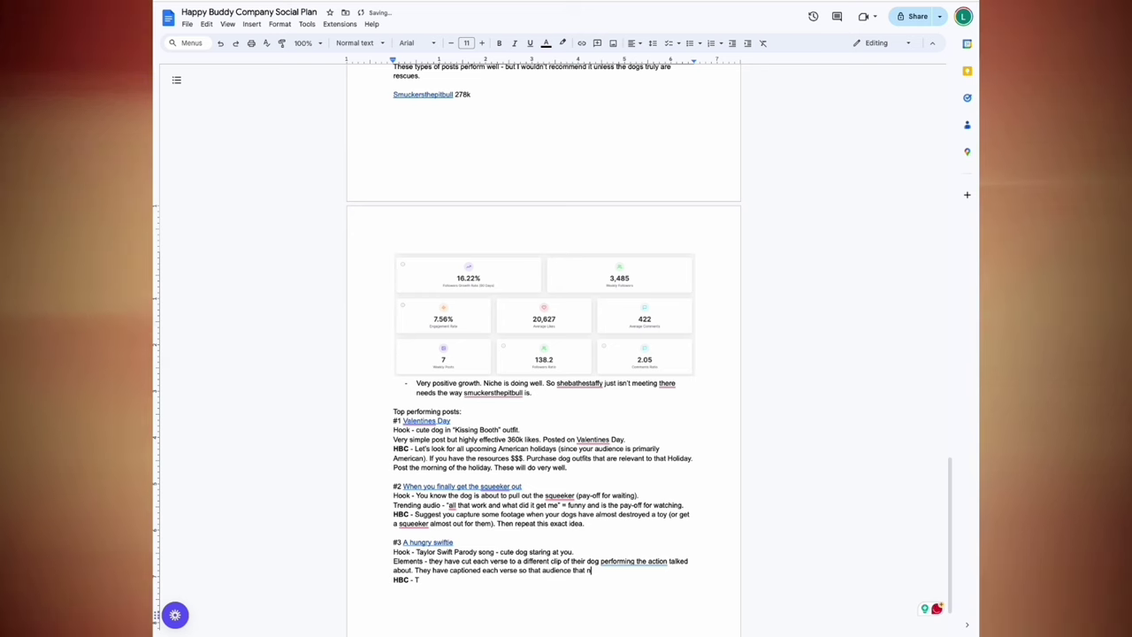
{"action": "key", "text": "BackSpace"}
{"action": "type", "text": "have in"}
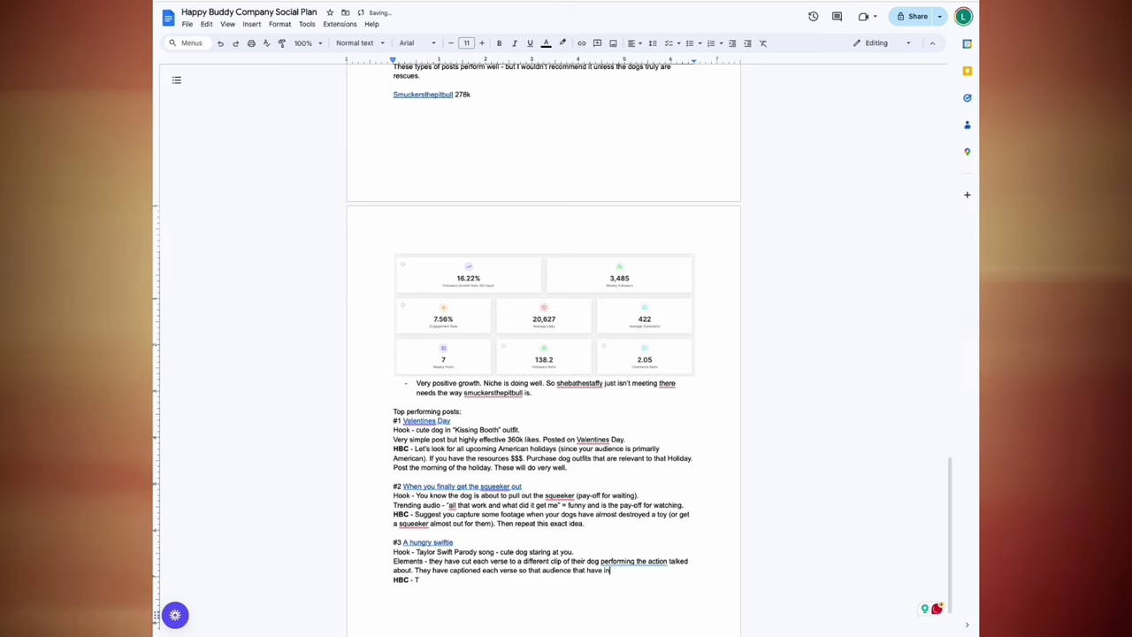
{"action": "type", "text": "stagram on"}
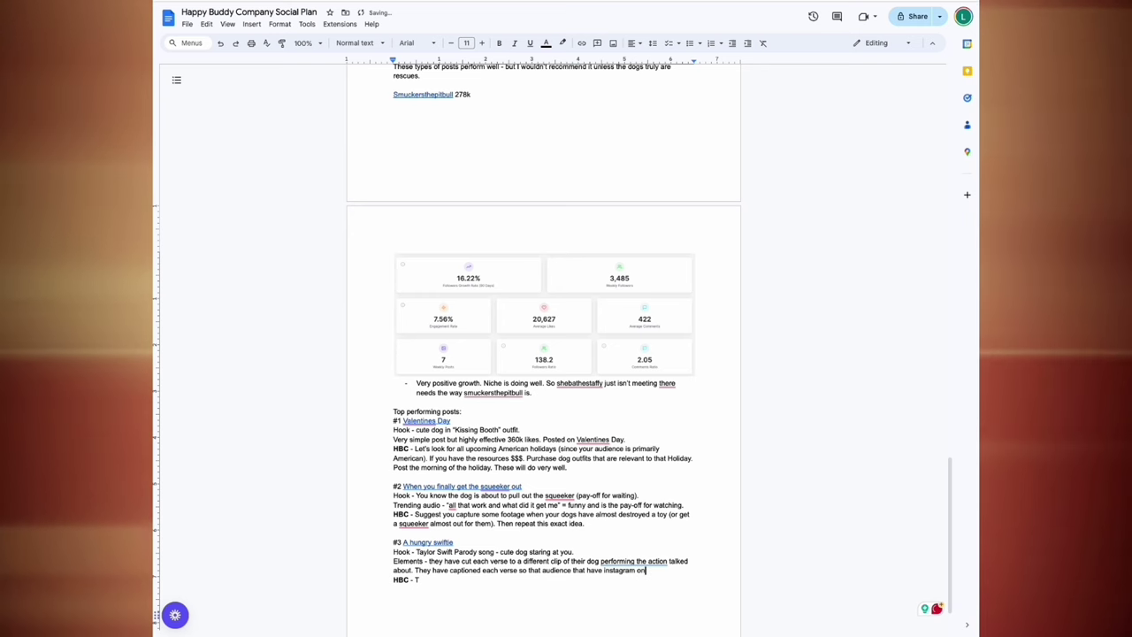
{"action": "type", "text": " mute still"}
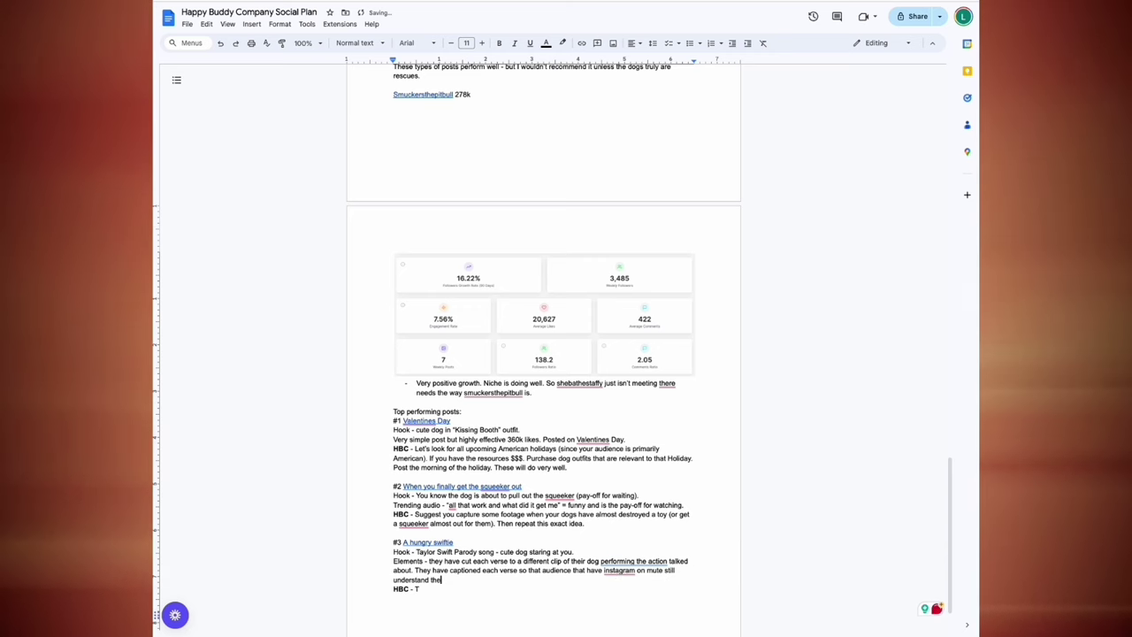
{"action": "type", "text": " understand the post."}
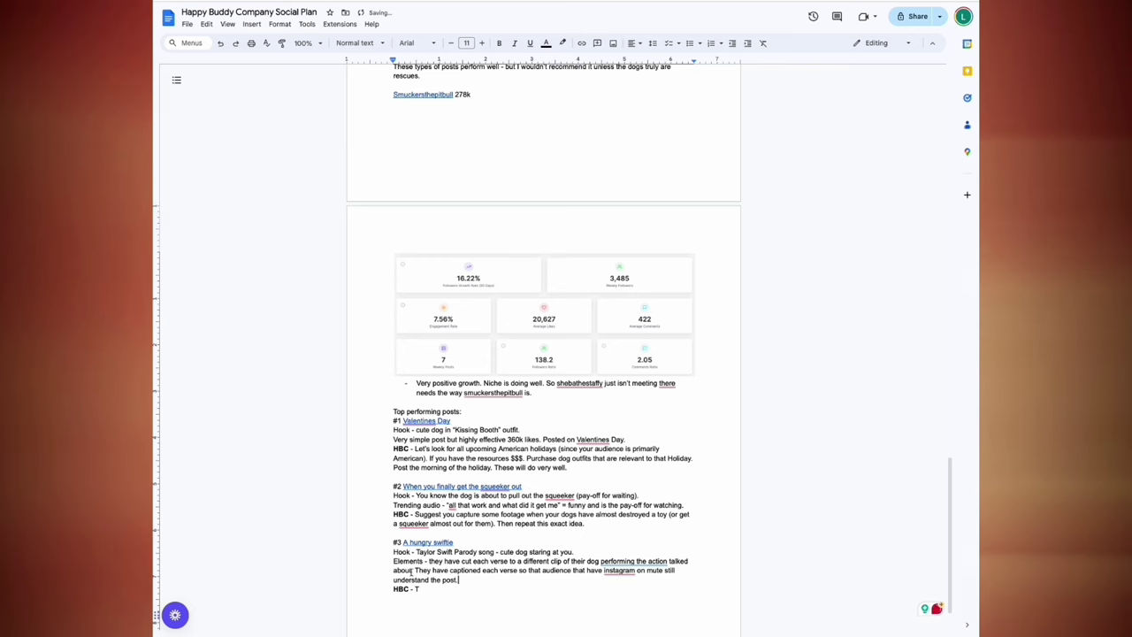
Step: Make the #3 post's HBC note read "You have copy this exact post but with your dogs."
{"action": "left_click", "coordinate": [432, 590]}
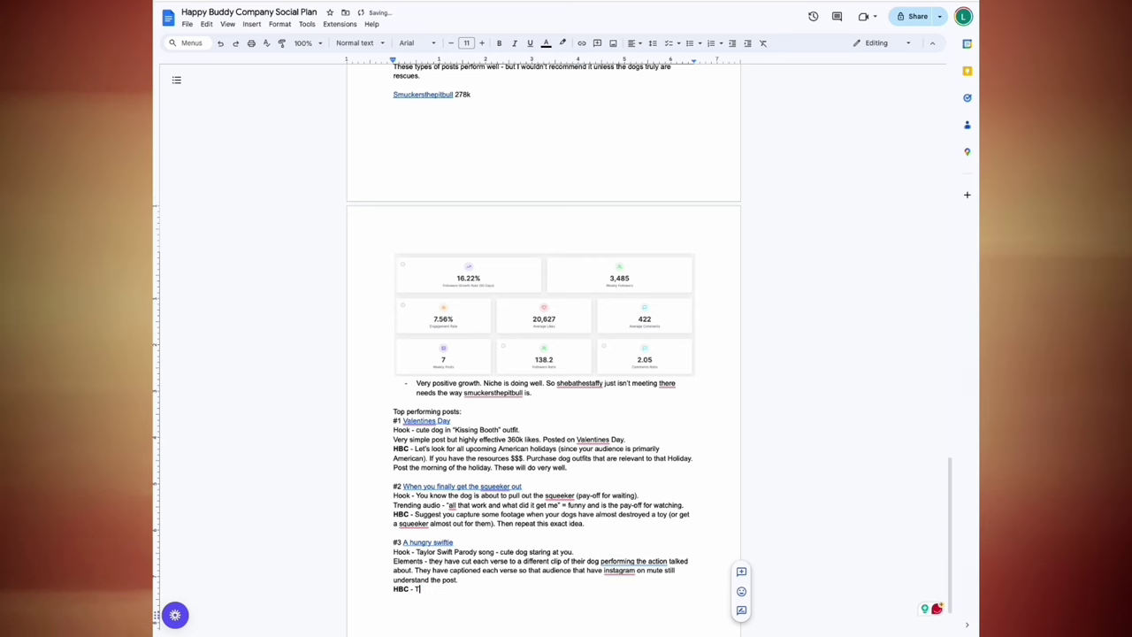
{"action": "type", "text": "You have copy this exact post"}
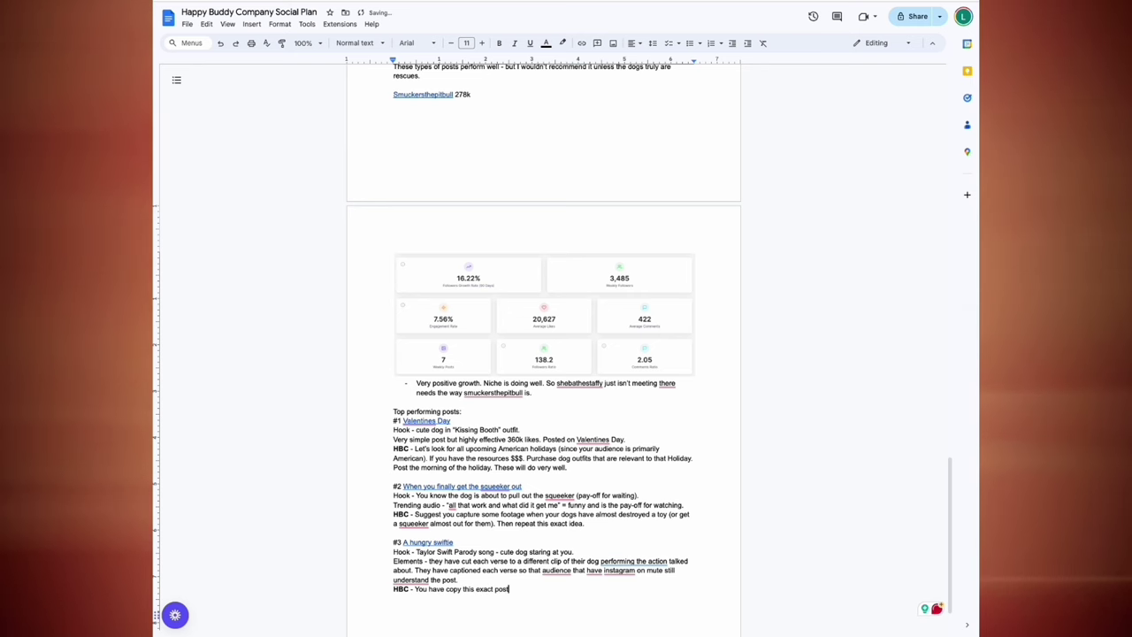
{"action": "type", "text": "but wit"}
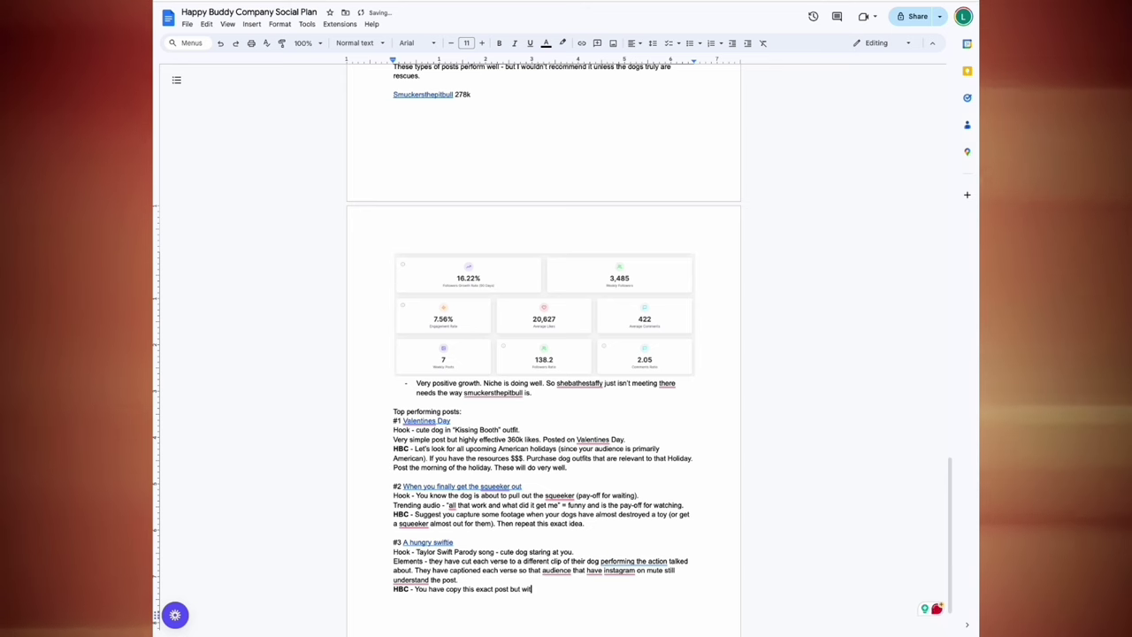
{"action": "type", "text": "h your dog"}
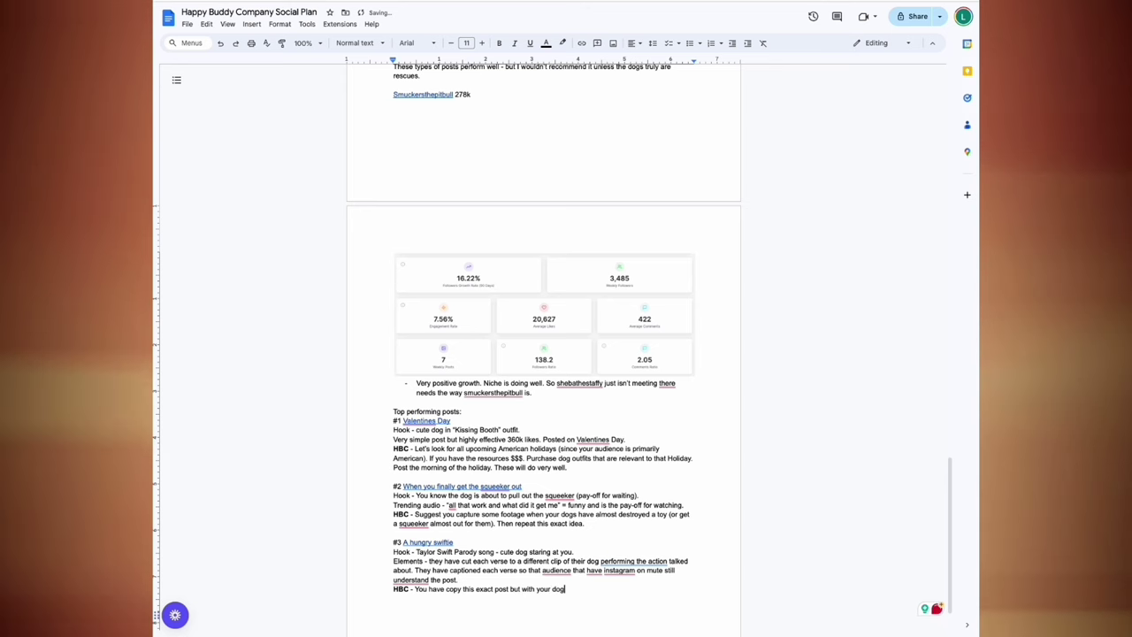
{"action": "type", "text": "s. "}
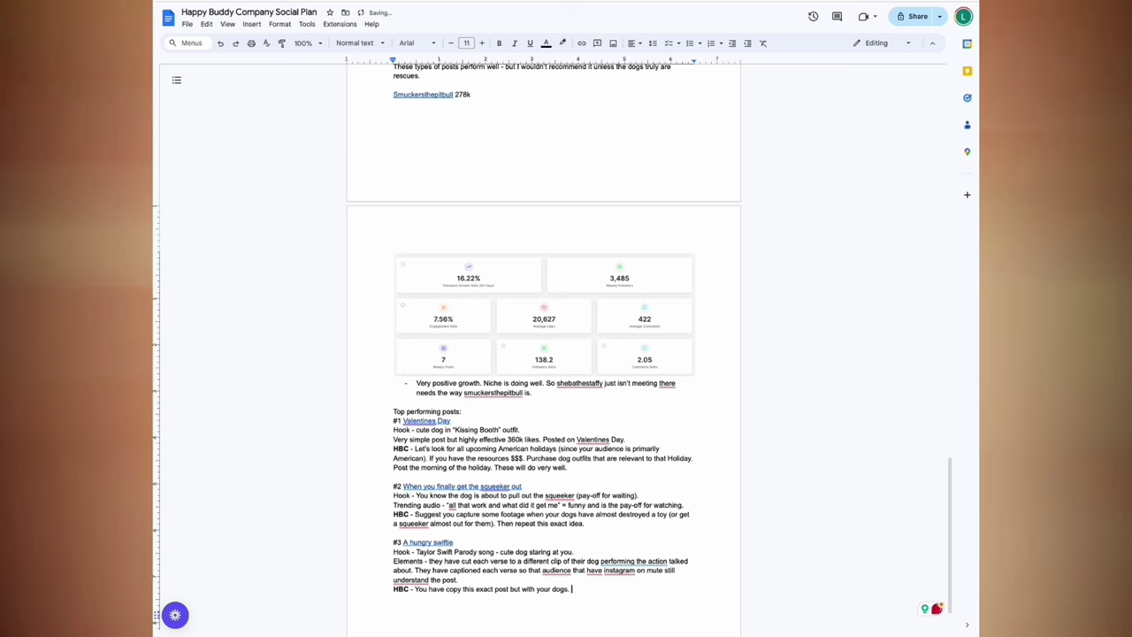
Step: Continue the HBC note with "The key is to find footage (or record footage) of your dogs doing similar things to the verse."
{"action": "type", "text": "The k"}
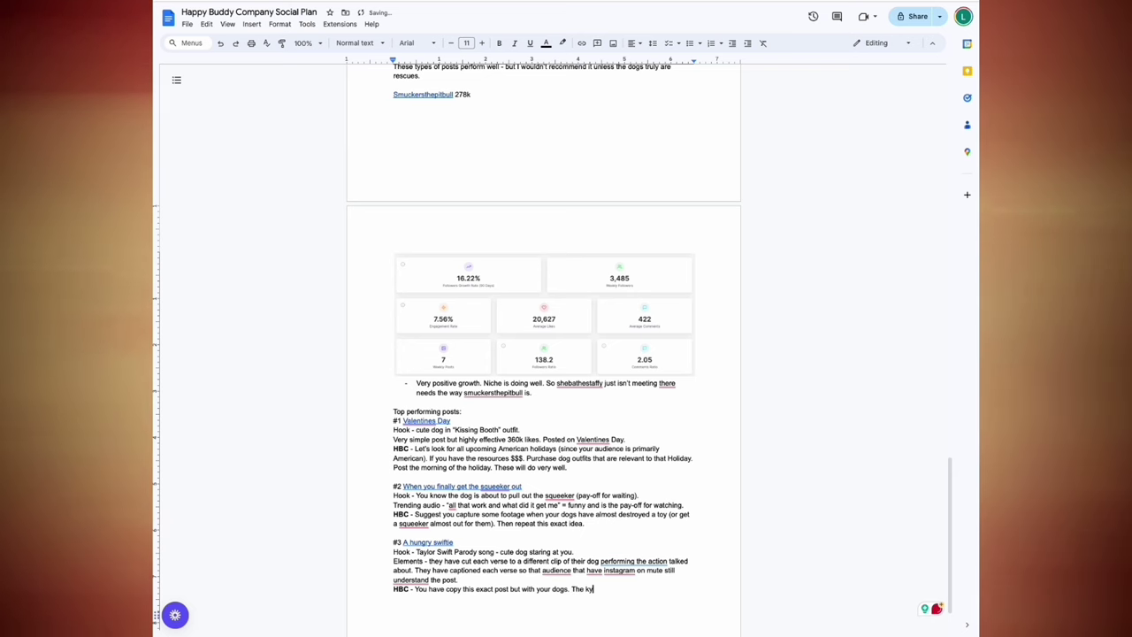
{"action": "type", "text": "ey is to find footage (or reco"}
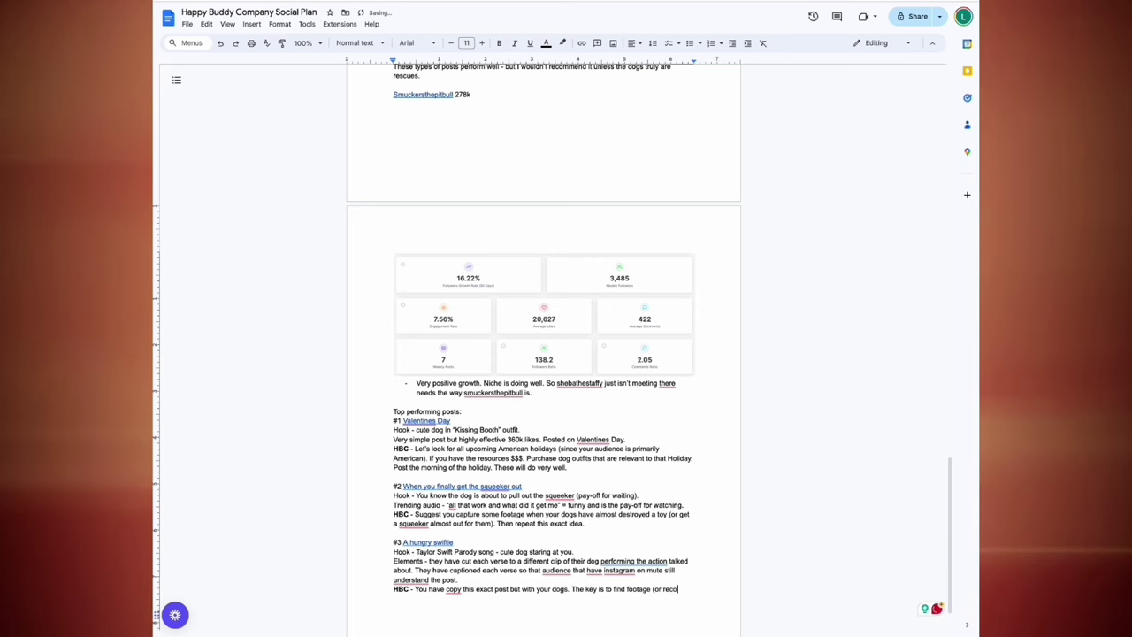
{"action": "type", "text": "rd foot"}
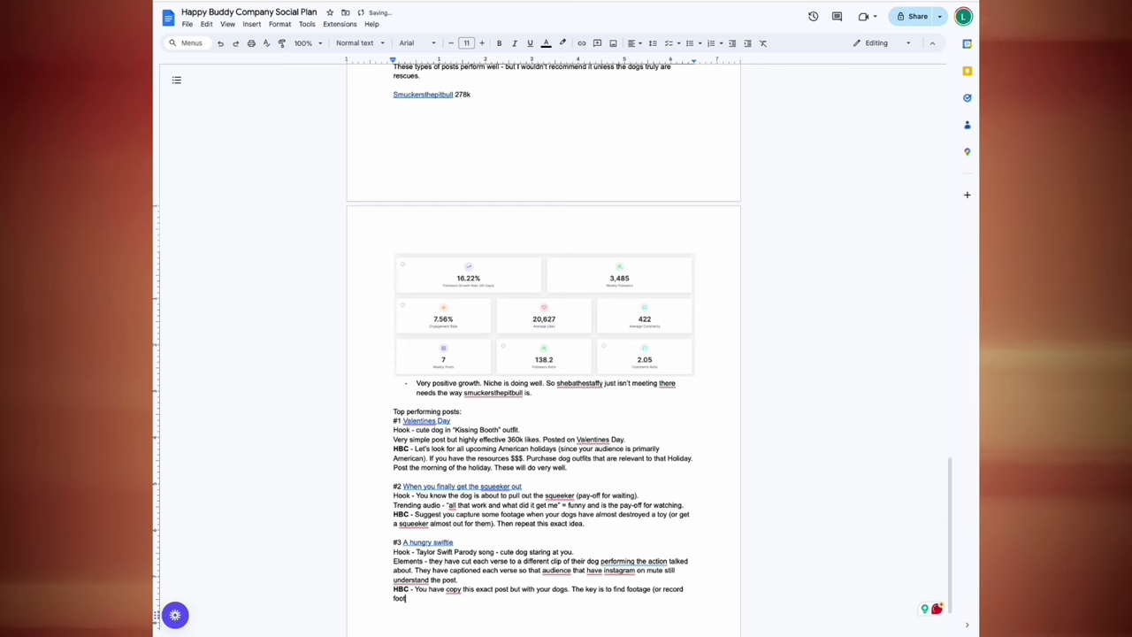
{"action": "type", "text": "age) o"}
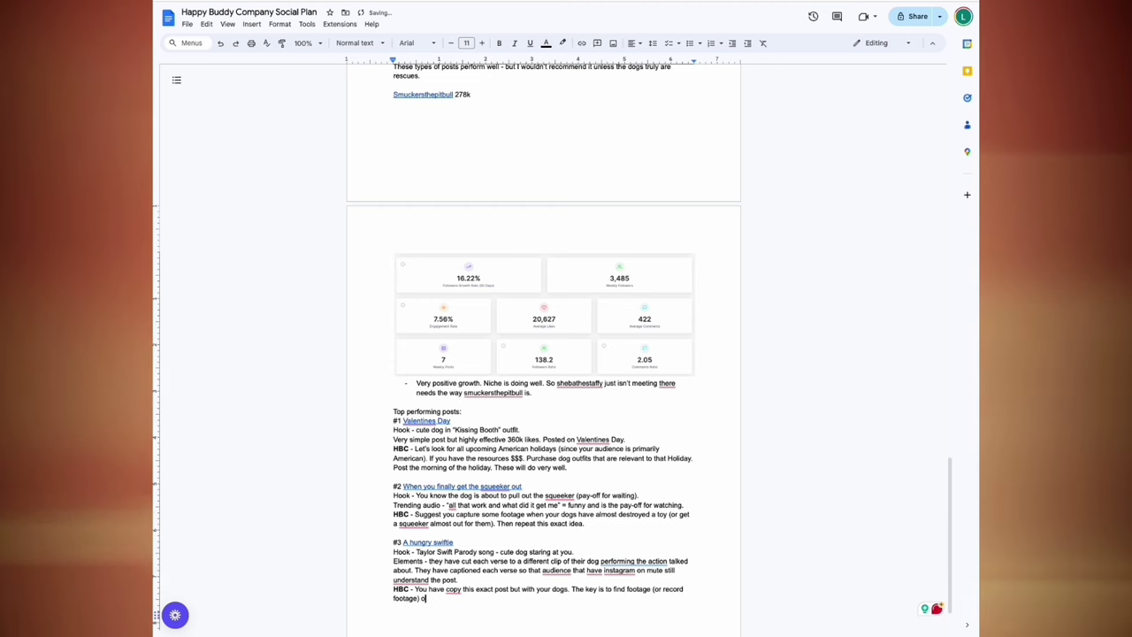
{"action": "type", "text": "f your dogs "}
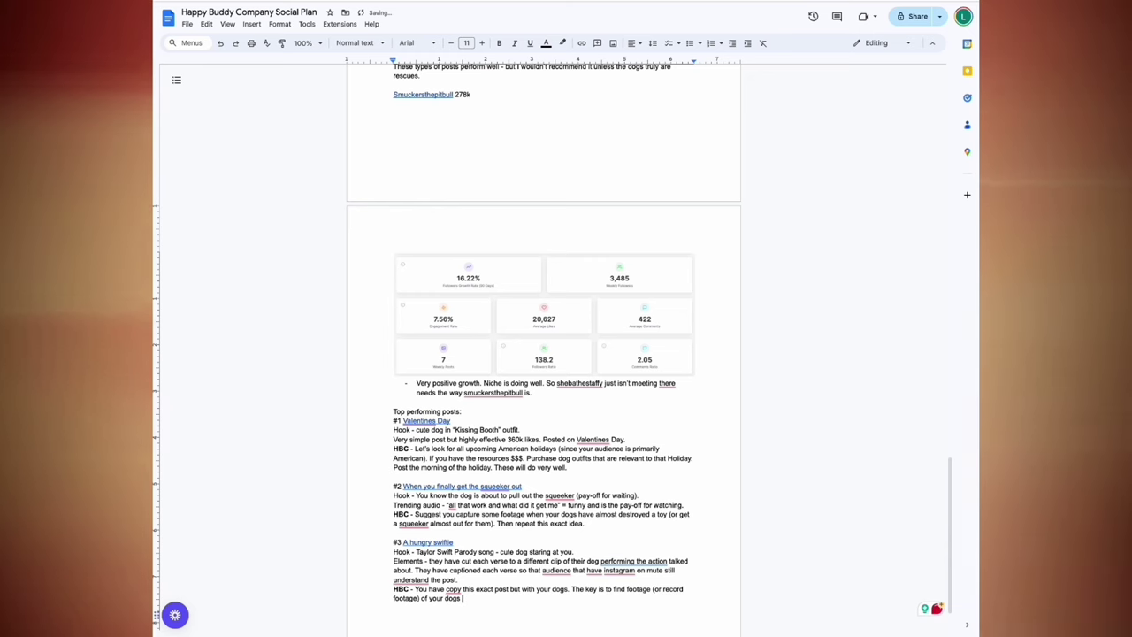
{"action": "type", "text": "doing"}
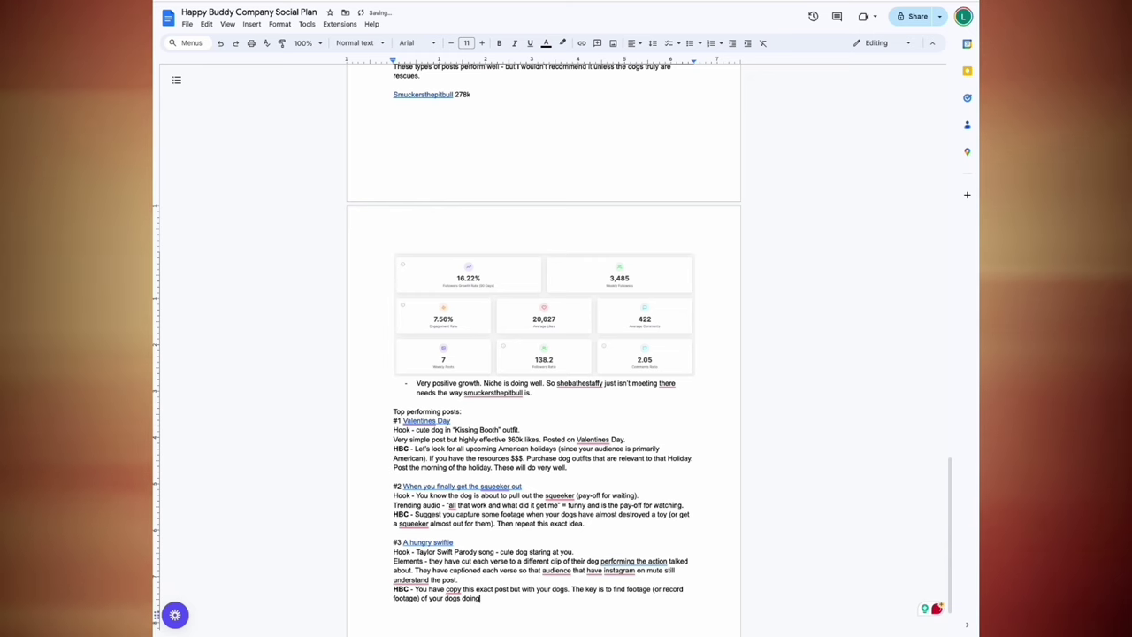
{"action": "type", "text": " simila"}
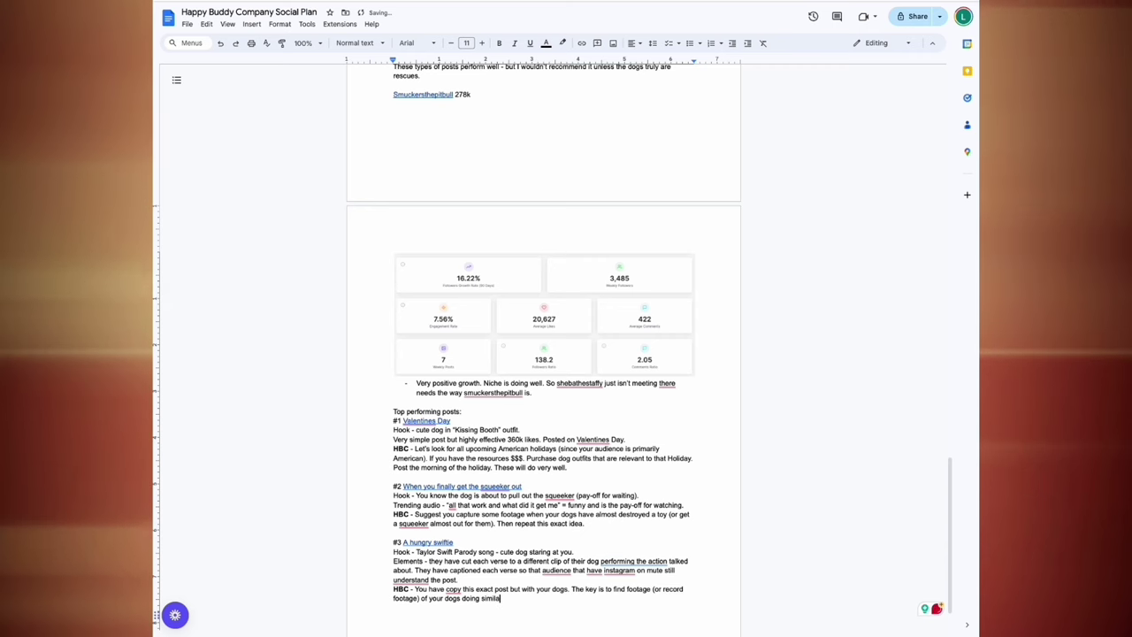
{"action": "type", "text": "r things to"}
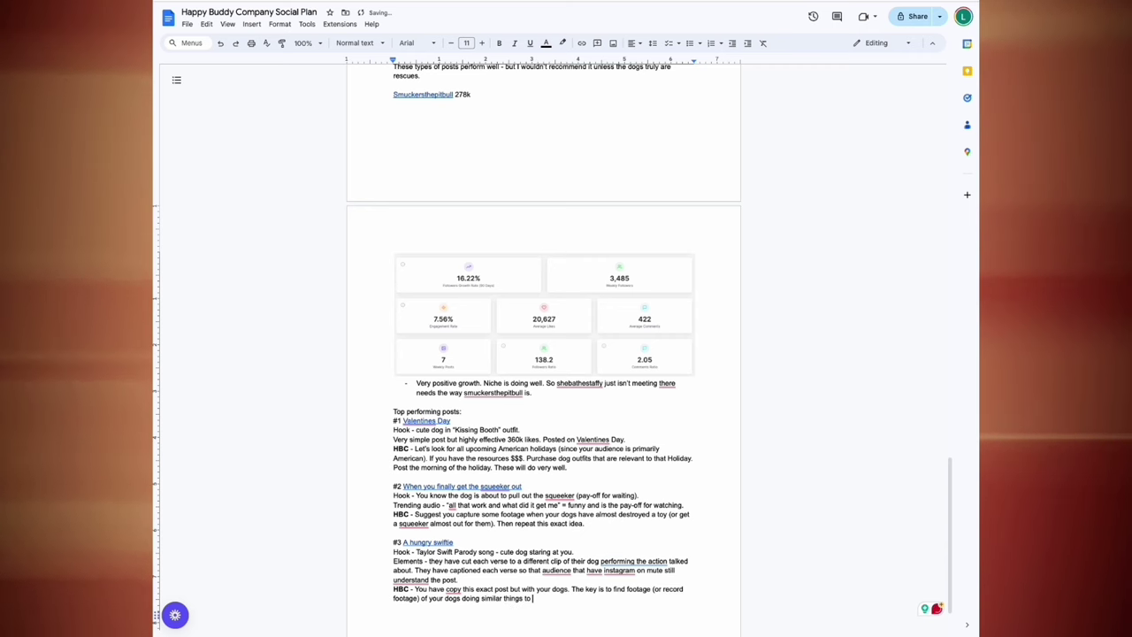
{"action": "type", "text": " the verse."}
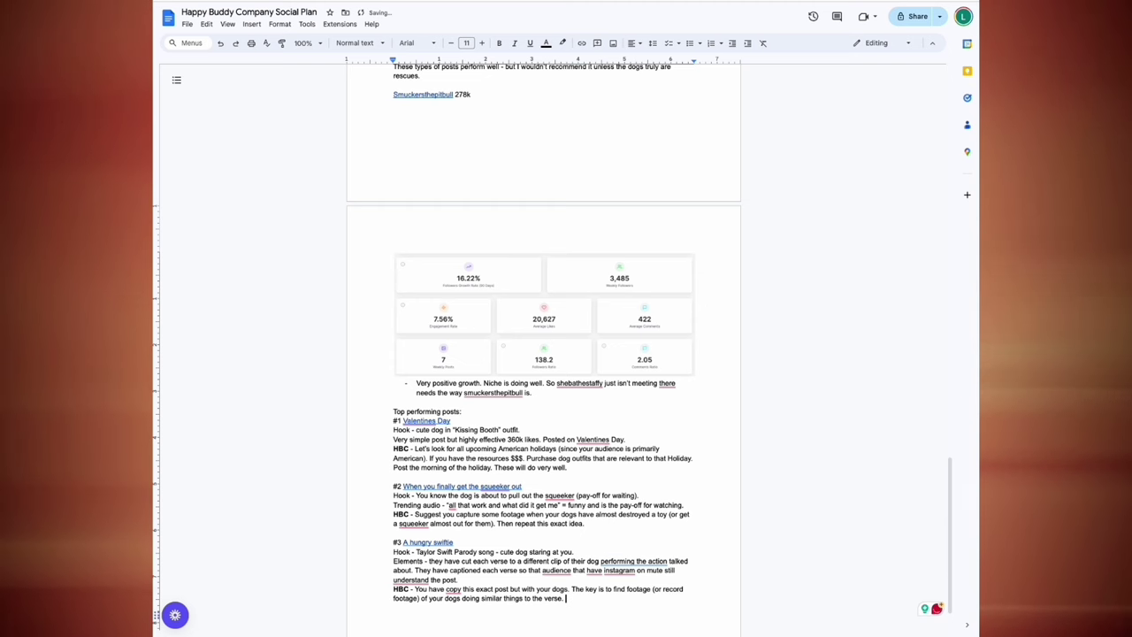
Step: Continue the #3 post's HBC note with "Quick cuts to each new verse"
{"action": "type", "text": " QUI"}
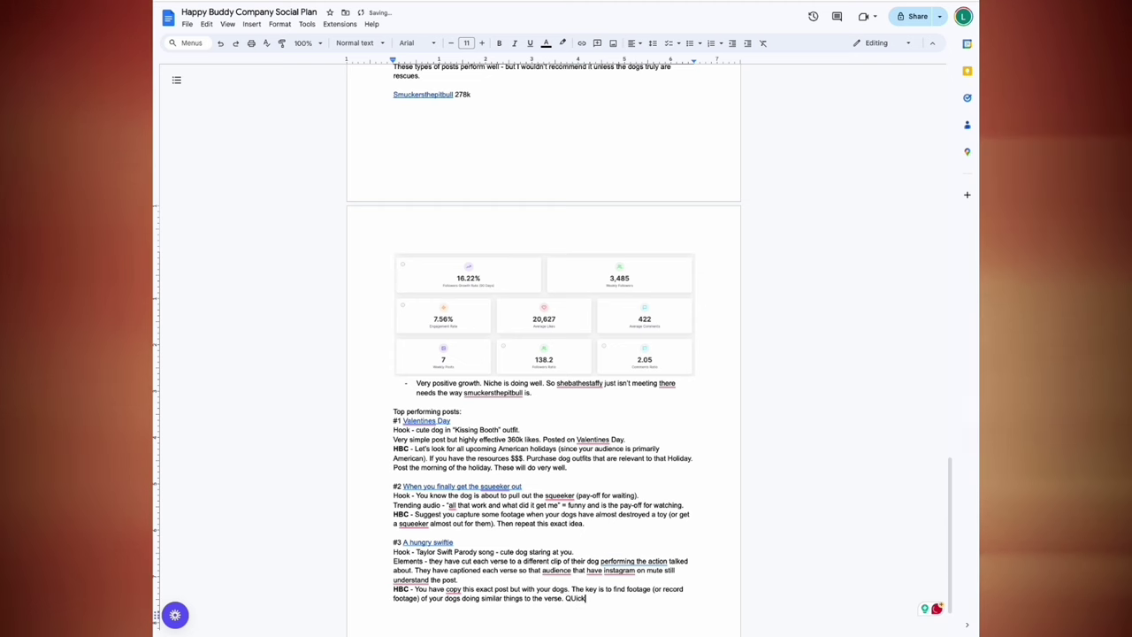
{"action": "key", "text": "BackSpace"}
{"action": "key", "text": "BackSpace"}
{"action": "type", "text": "uic"}
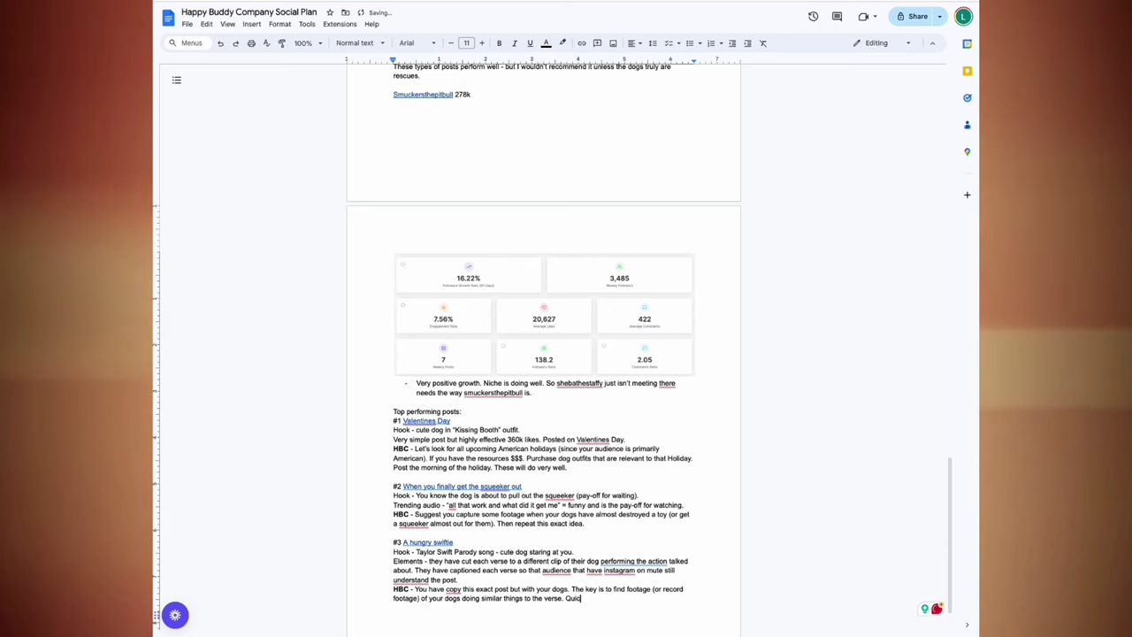
{"action": "type", "text": "k cuts a"}
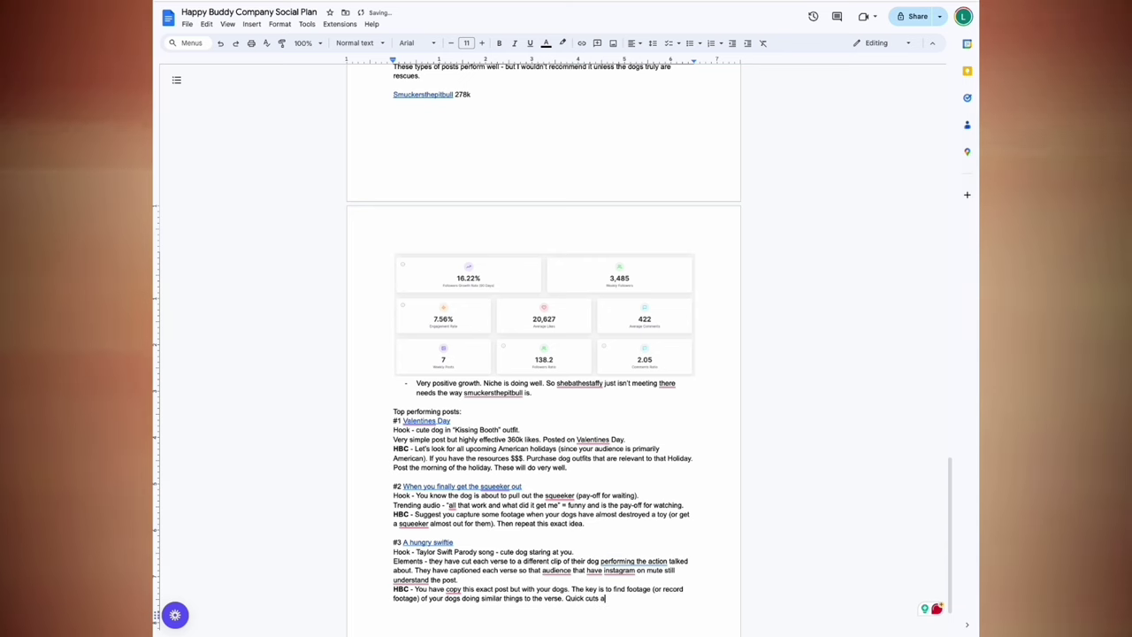
{"action": "key", "text": "BackSpace"}
{"action": "type", "text": "to each"}
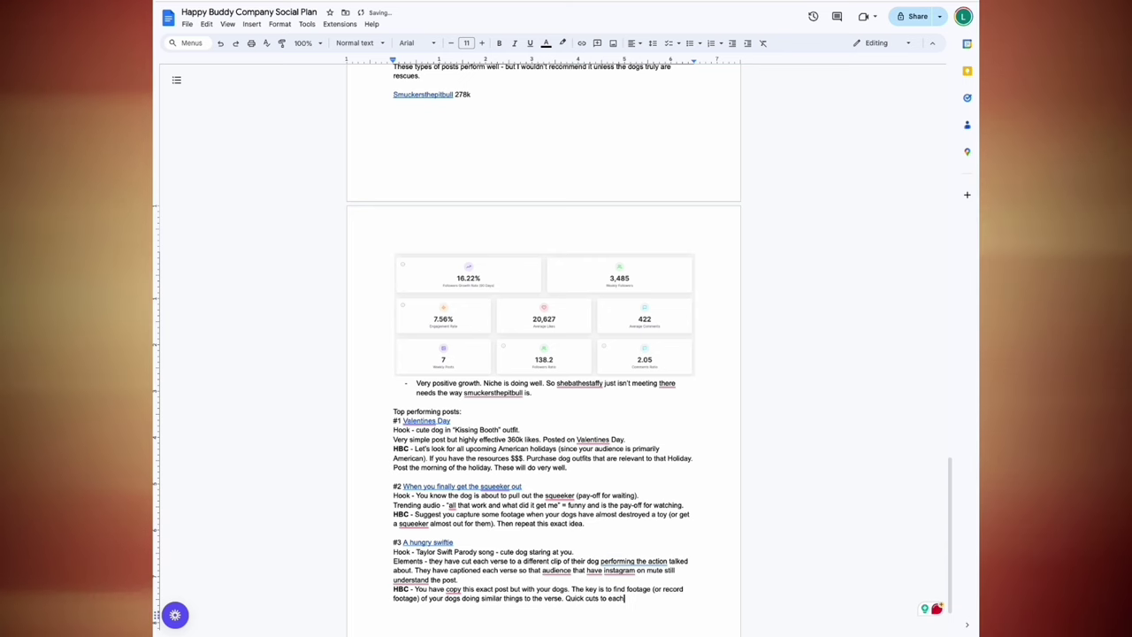
{"action": "type", "text": " new verse"}
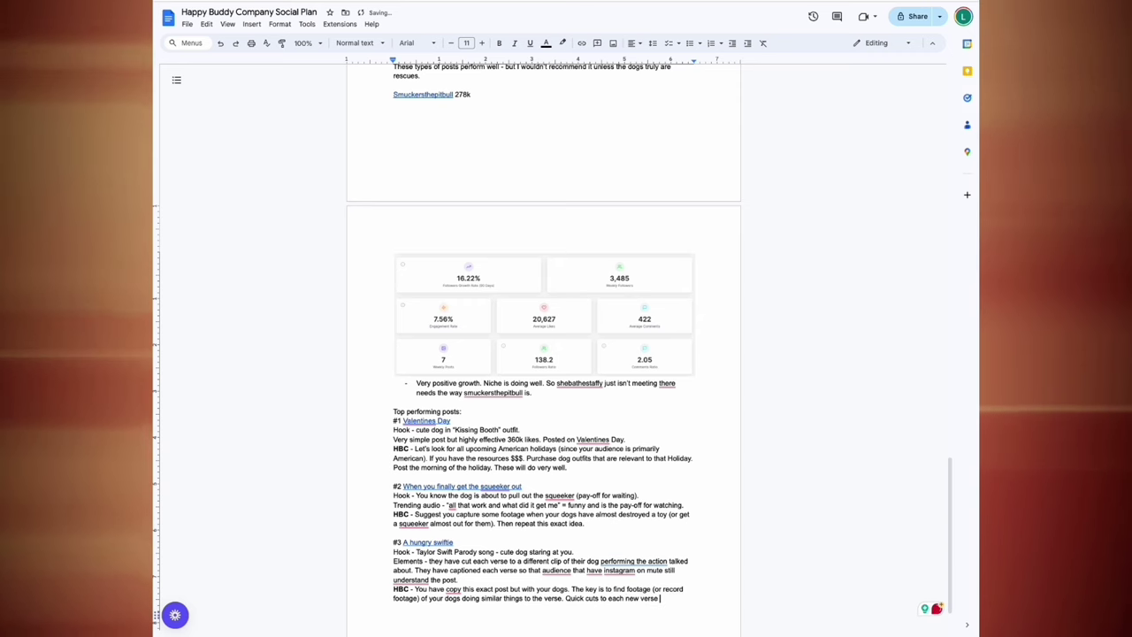
Step: Add the sentence "Make sure the captions are clear for each verse." to the #3 post's HBC note
{"action": "type", "text": ". Ma"}
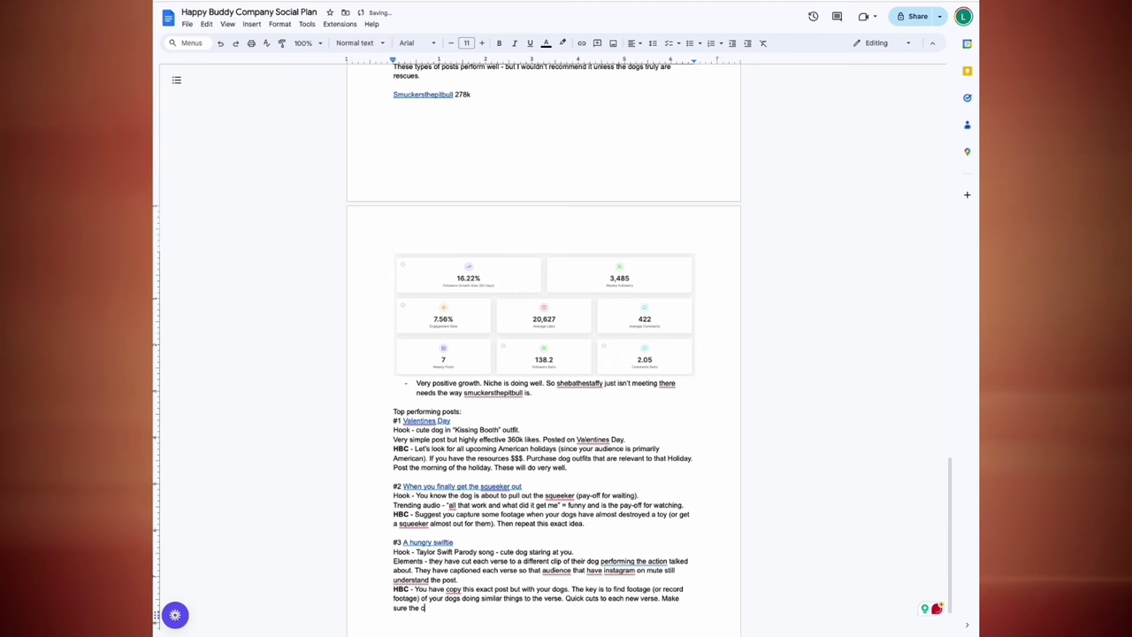
{"action": "type", "text": "ke sure the captions are cle"}
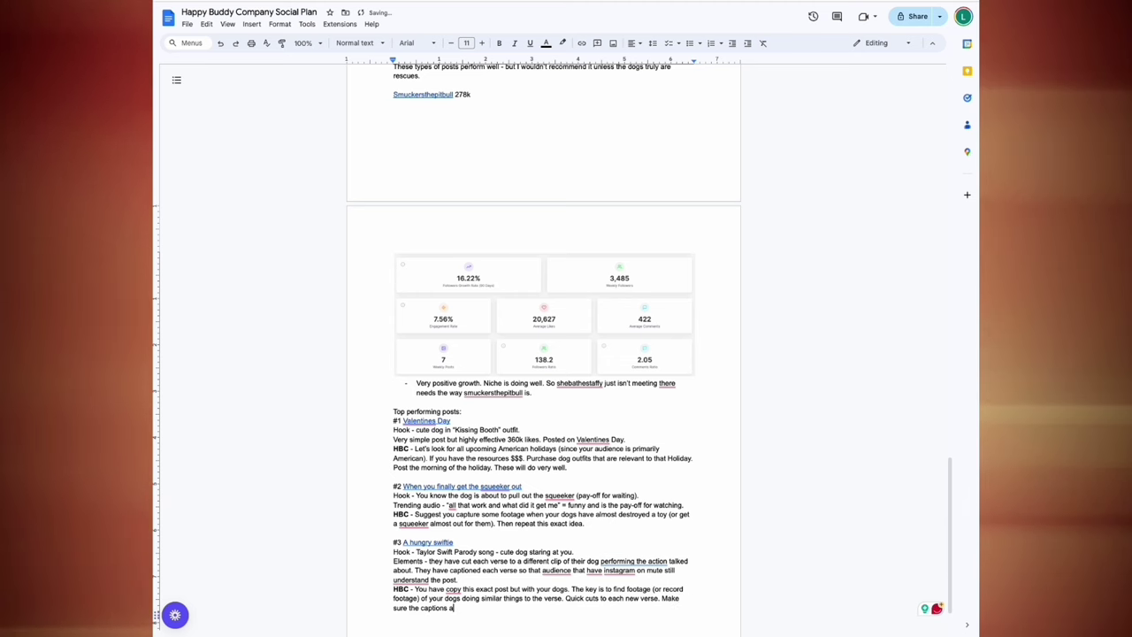
{"action": "type", "text": "ar for"}
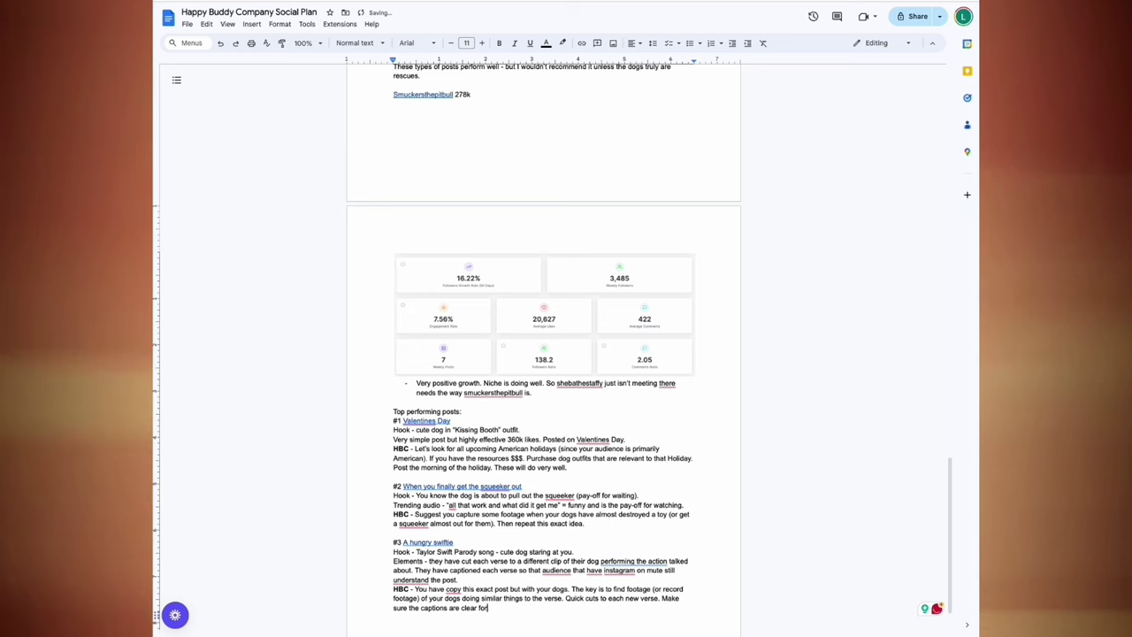
{"action": "type", "text": " each ver"}
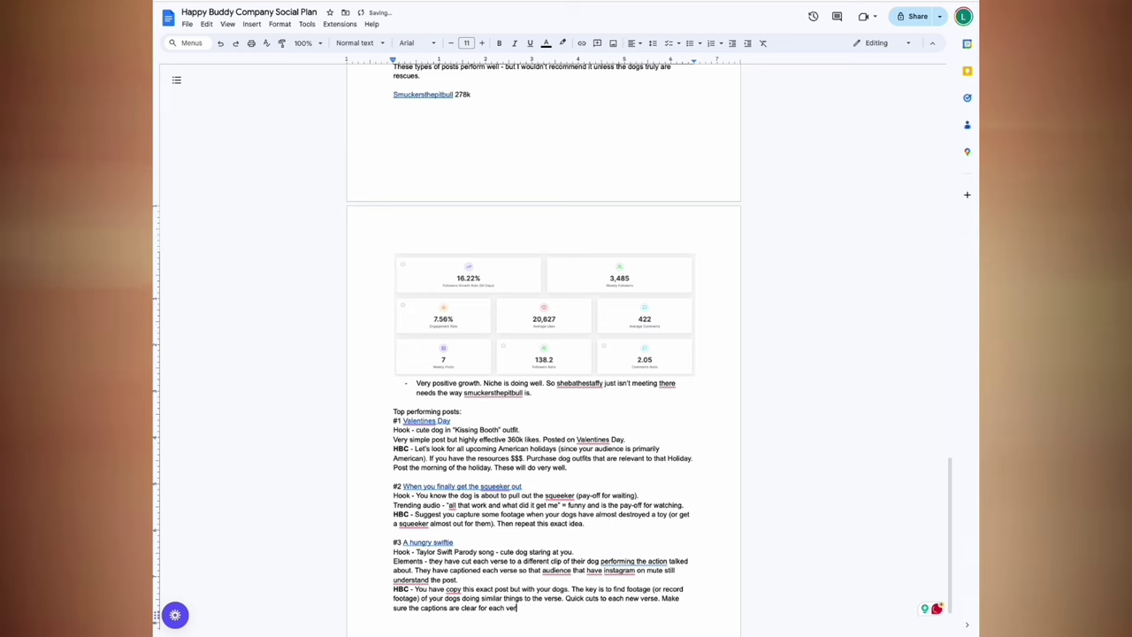
{"action": "type", "text": "se. If"}
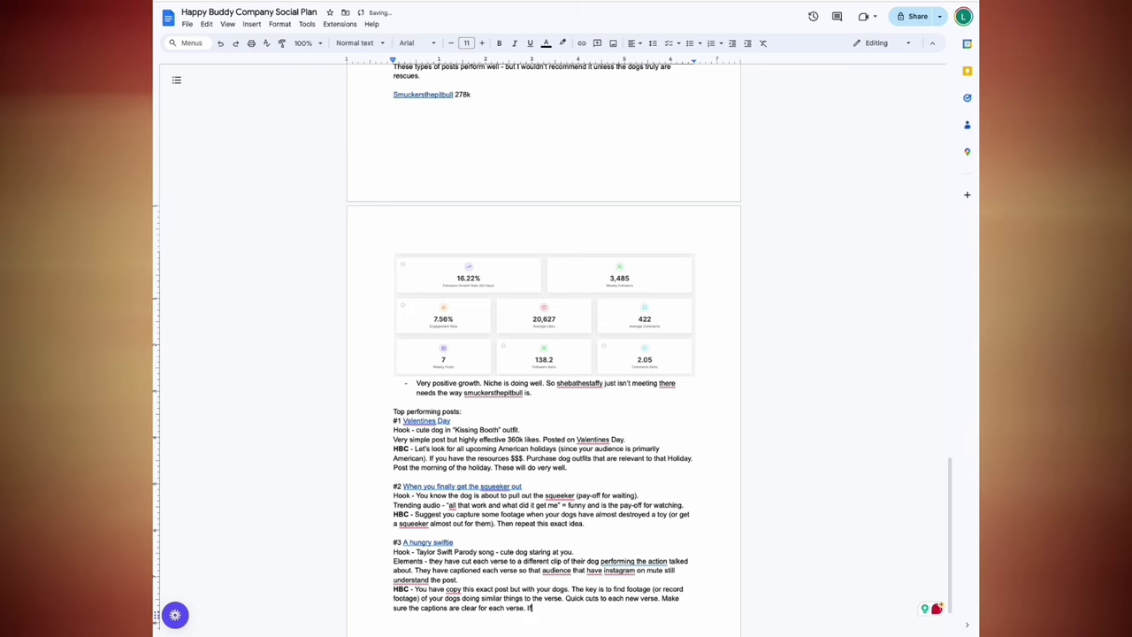
Step: Finish the #3 note with "If it doesn't perform well the first time you post, repost the exact same thing 4 weeks later."
{"action": "type", "text": " it doesn't perform well the first time you post, r"}
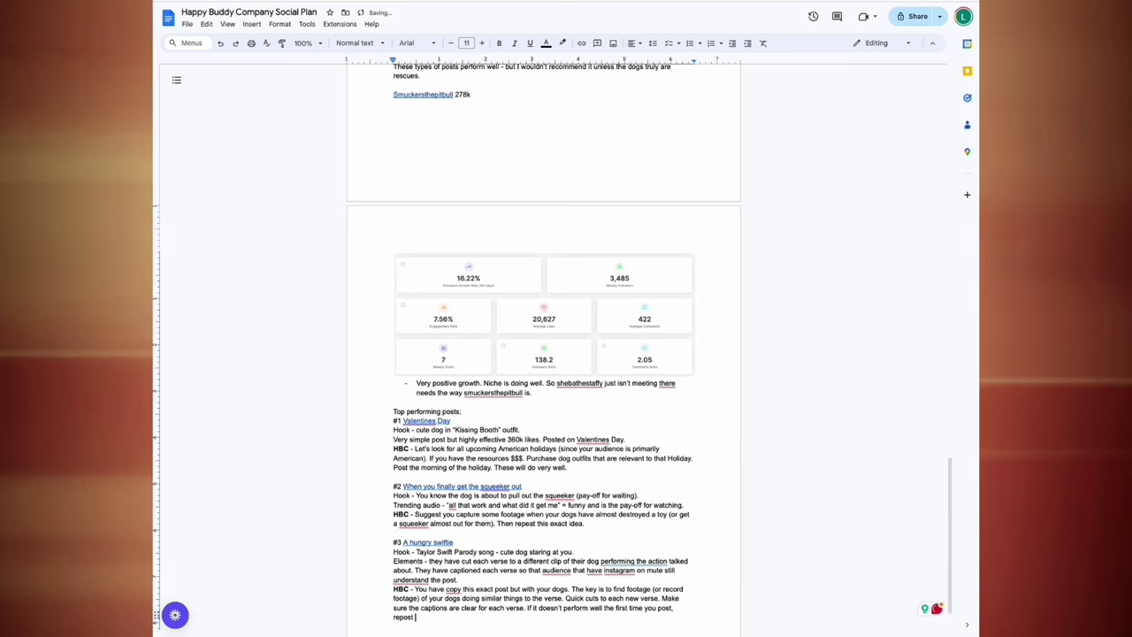
{"action": "type", "text": "epost the exact same thing"}
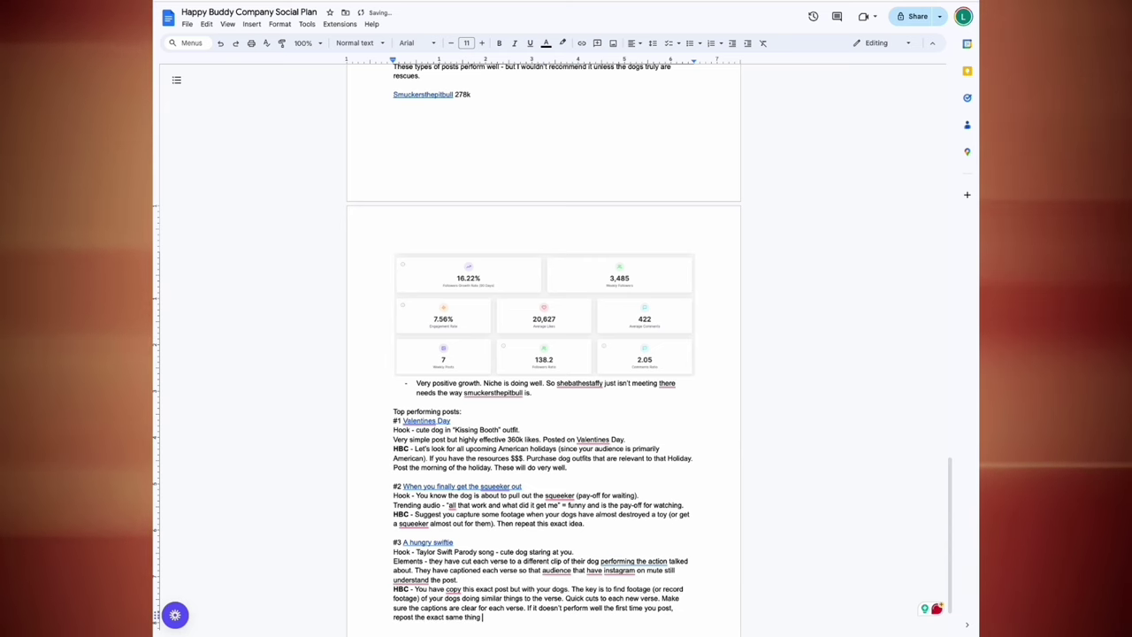
{"action": "key", "text": "Return"}
{"action": "key", "text": "Return"}
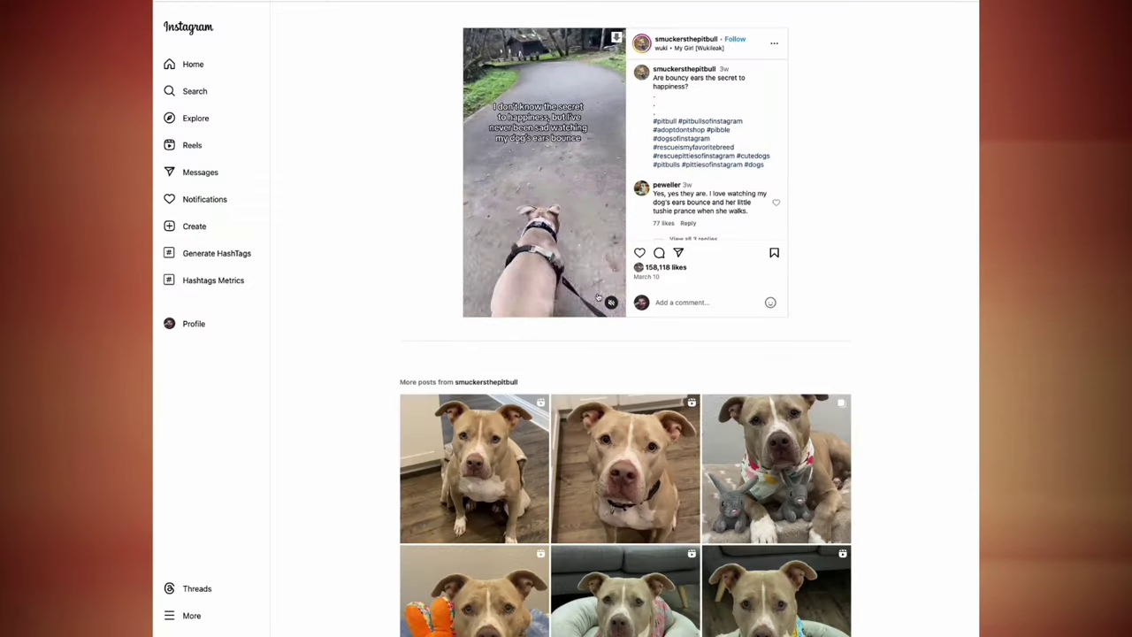
Step: Check the bouncing-ears reel's sound and add the heading "#4 The Secret to Happiness", linking its title to the post
{"action": "left_click", "coordinate": [599, 299]}
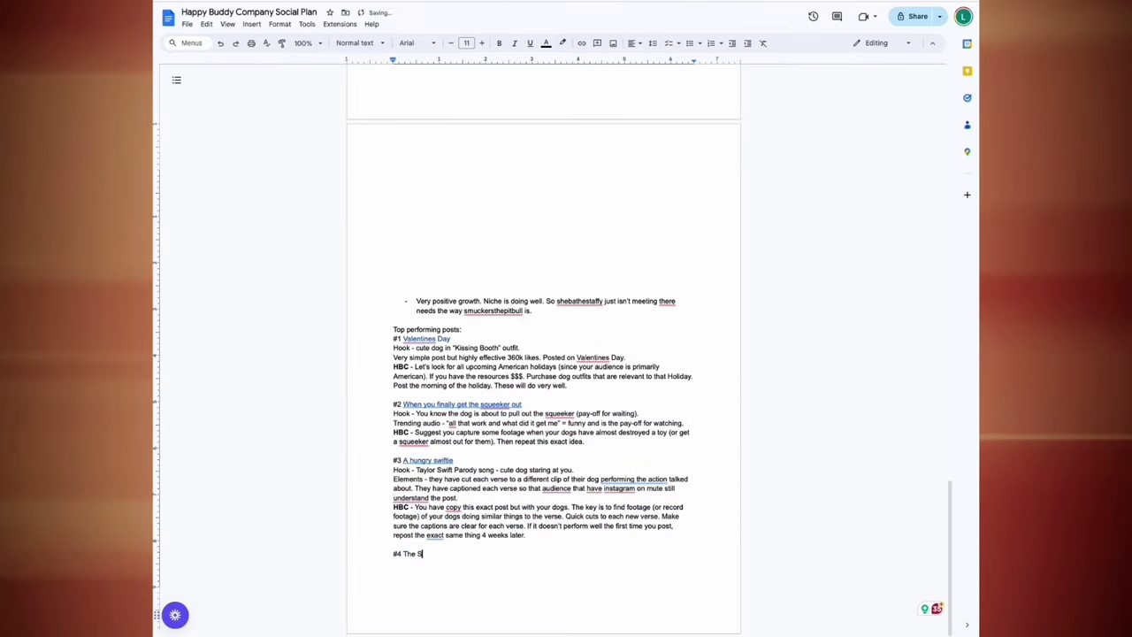
{"action": "type", "text": "ret to Happiness"}
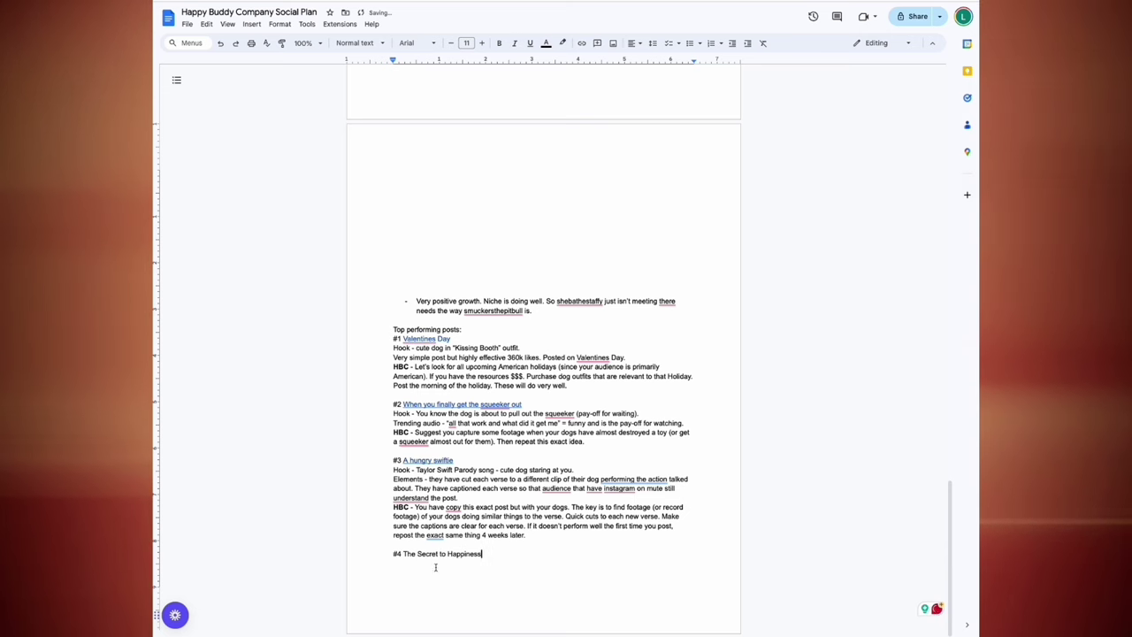
{"action": "right_click", "coordinate": [421, 555]}
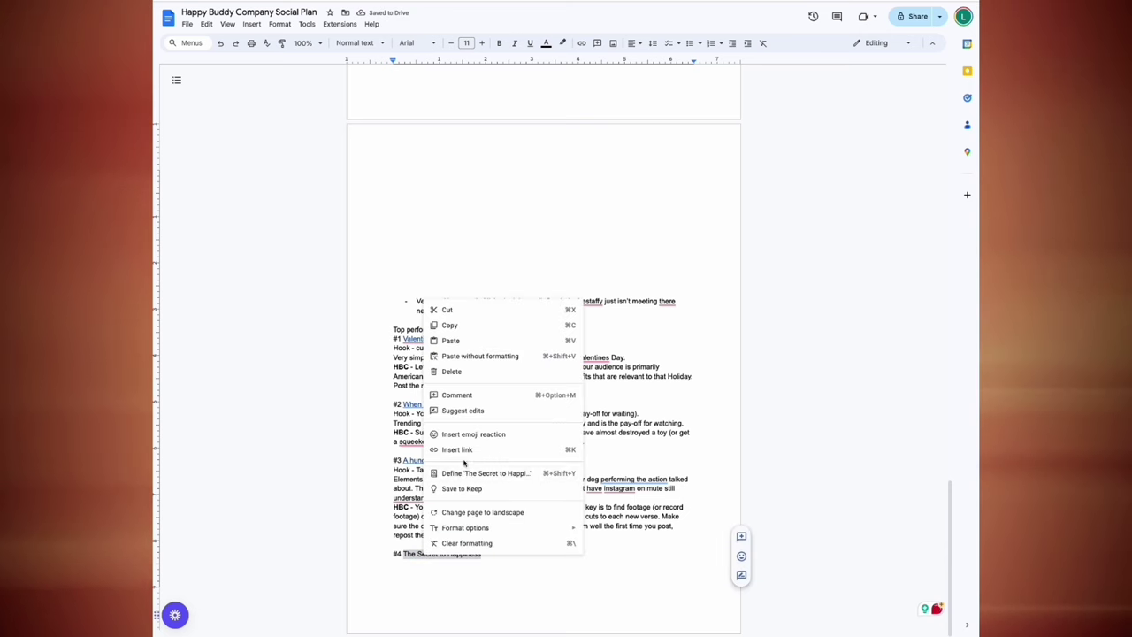
{"action": "left_click", "coordinate": [460, 454]}
{"action": "key", "text": "ctrl+v"}
{"action": "key", "text": "Return"}
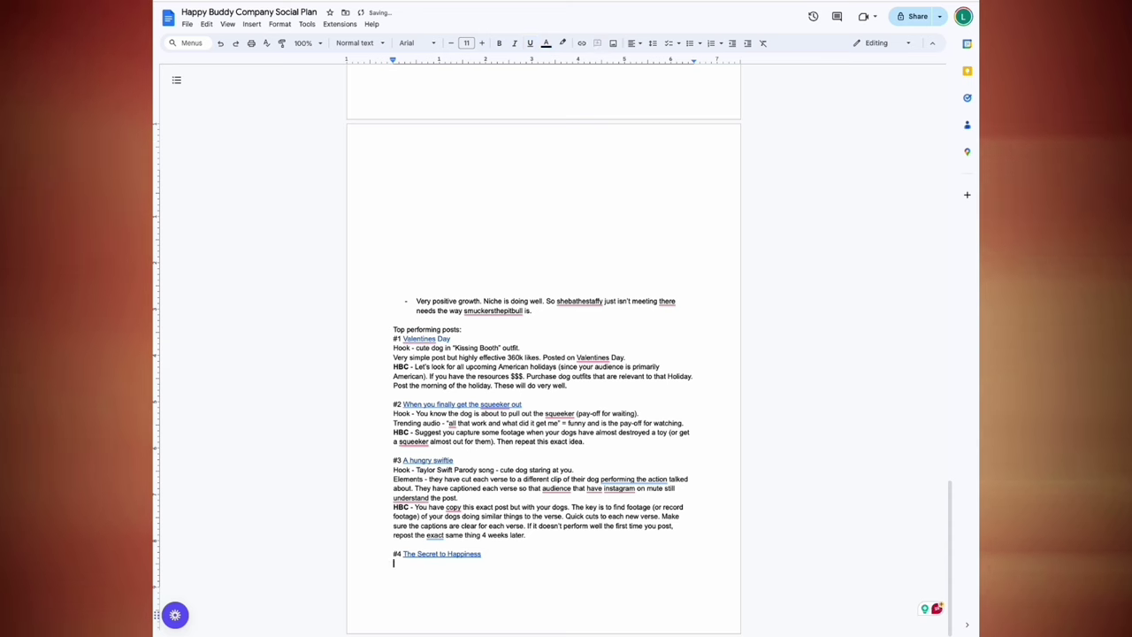
{"action": "key", "text": "Return"}
Step: Under the #4 heading, write "Hook - I don't know the secret to happiness but… dogs ears."
{"action": "type", "text": "Hook - I don't know the s"}
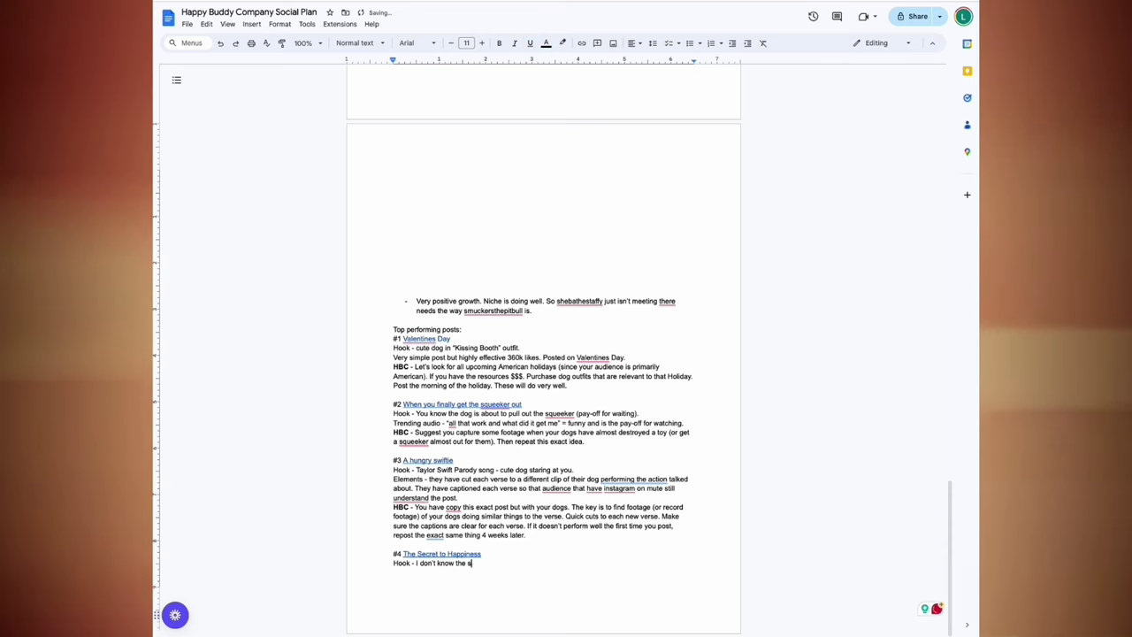
{"action": "type", "text": "ecret to happiness but.."}
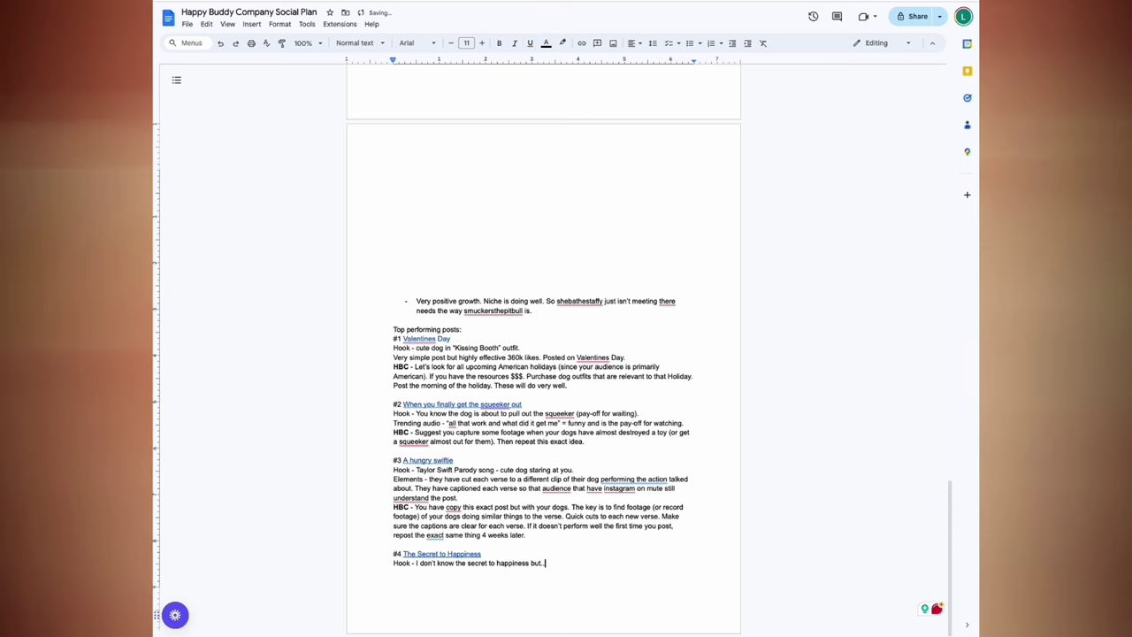
{"action": "type", "text": ". dogs ears. Works w"}
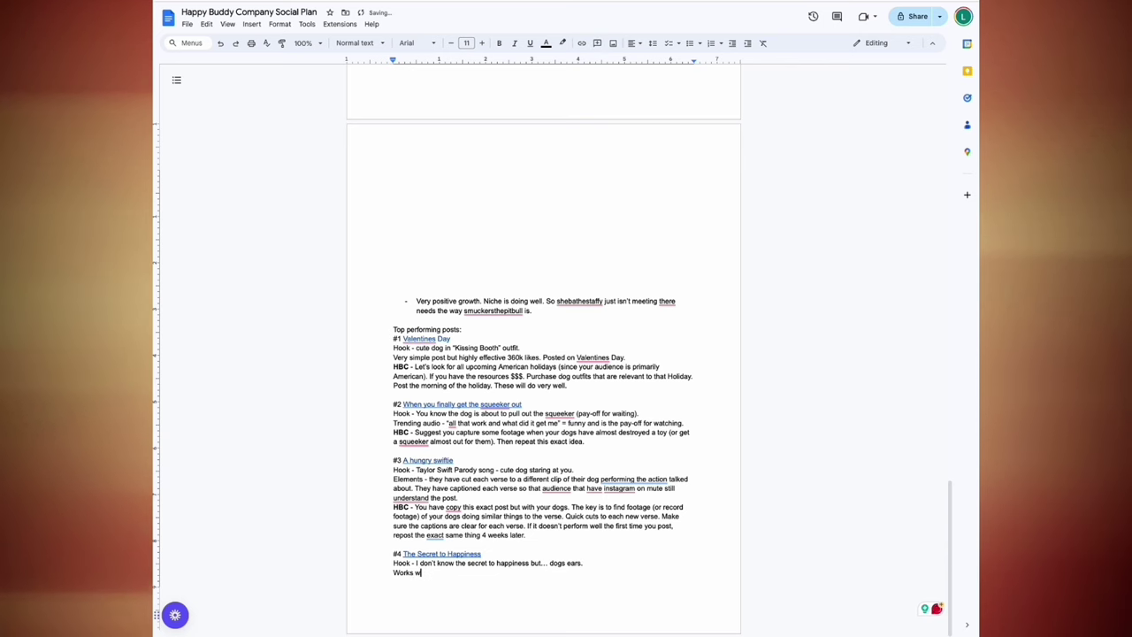
Step: Below the #4 hook, write "Works well cause it's happy and makes people feel good." and "Audio is trending and happy tone."
{"action": "type", "text": "ell cause it's happy and makes people"}
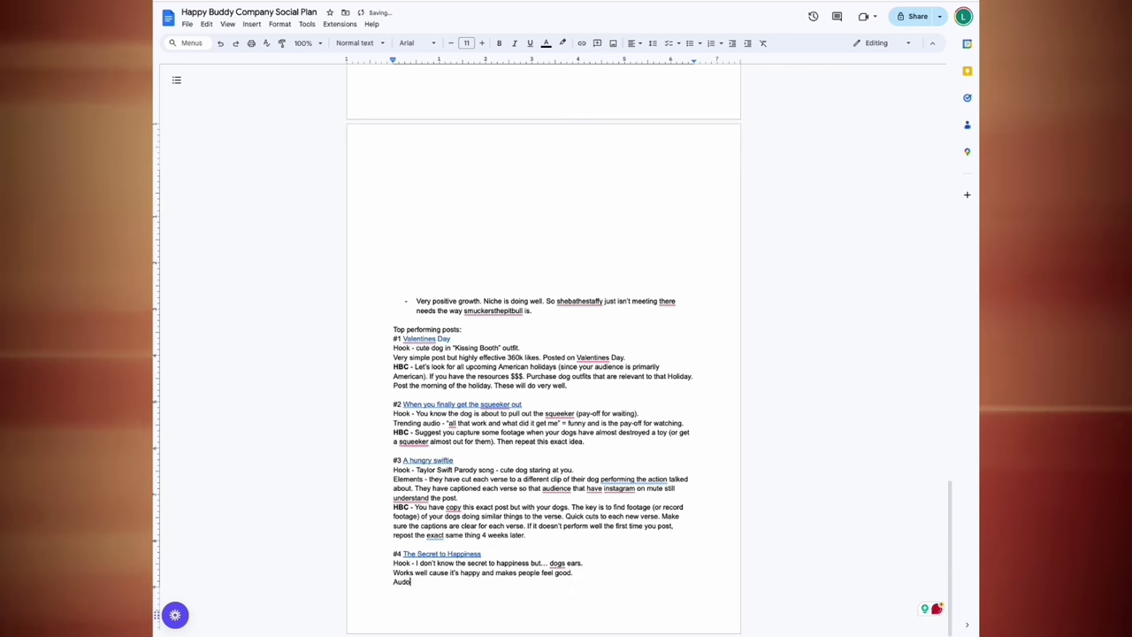
{"action": "type", "text": " feel good. Audio is trending and happy tone"}
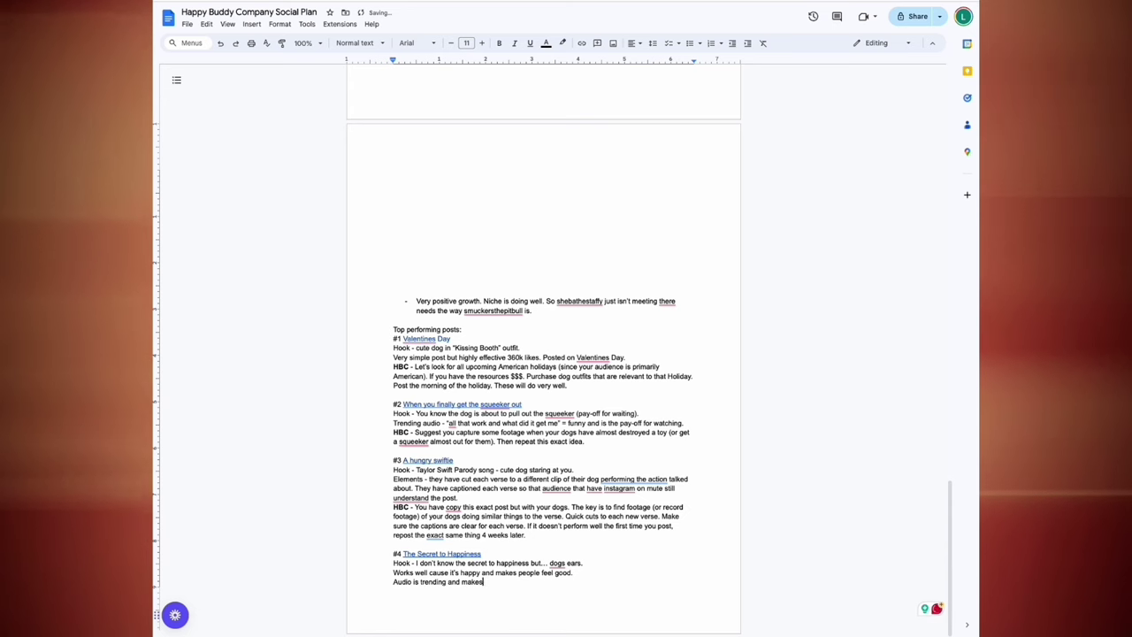
{"action": "type", "text": "."}
{"action": "key", "text": "Return"}
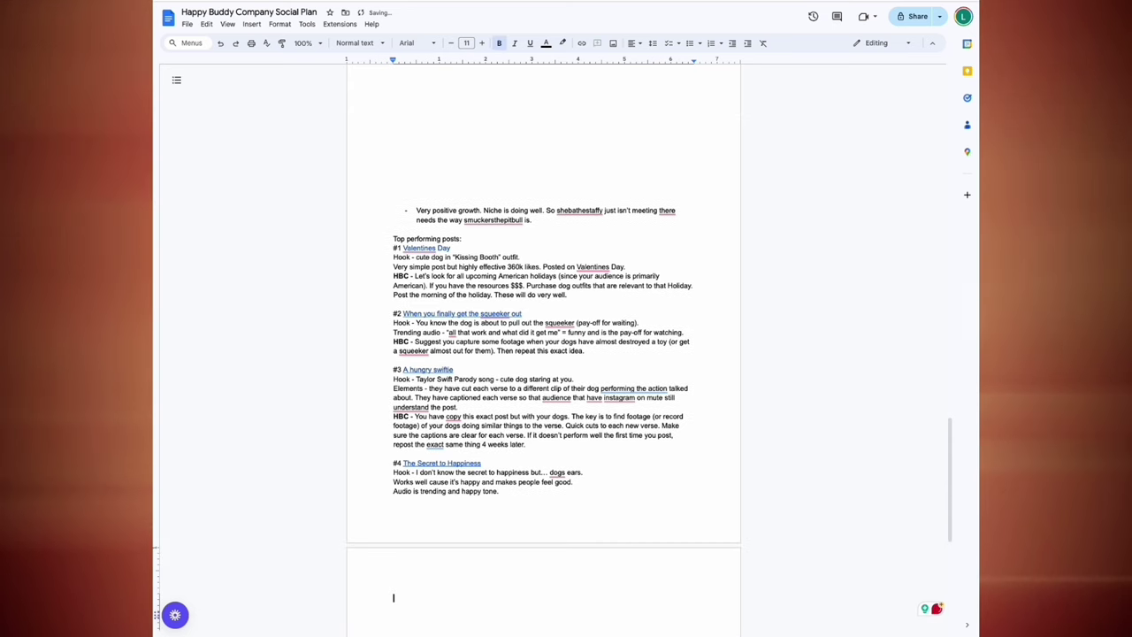
Step: Start #4's bold HBC note with "This is a very easy trend to copy. Do the exact same post (if your dogs ears do the same thing)."
{"action": "type", "text": "HBC"}
{"action": "key", "text": "ctrl+b"}
{"action": "type", "text": "- This is a very e"}
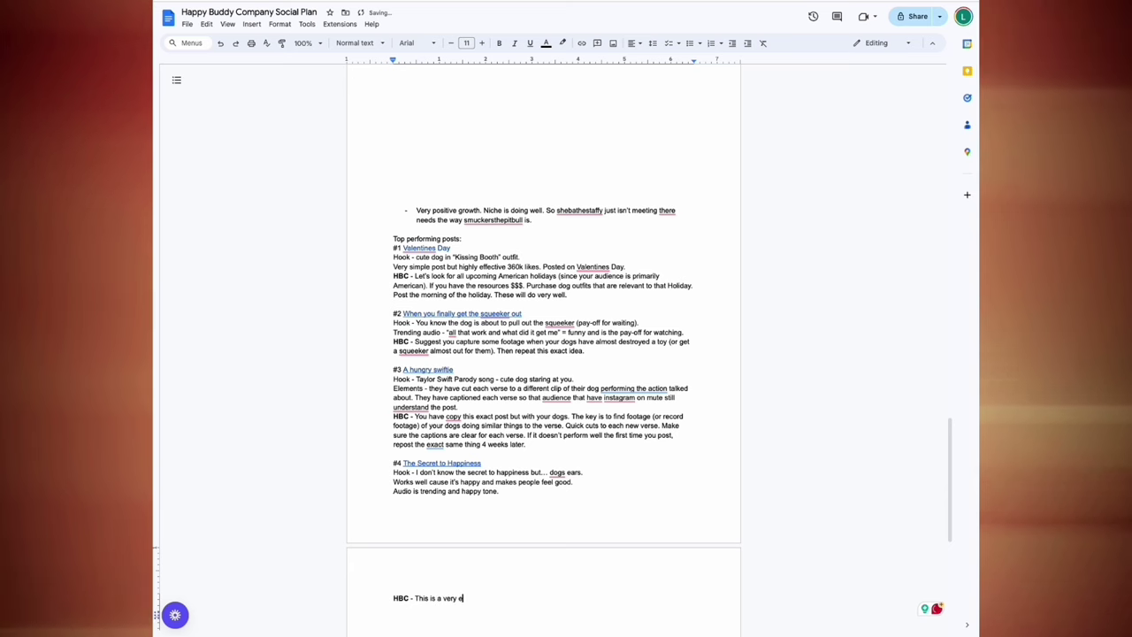
{"action": "type", "text": "asy trend to copy. Do the exact same pos"}
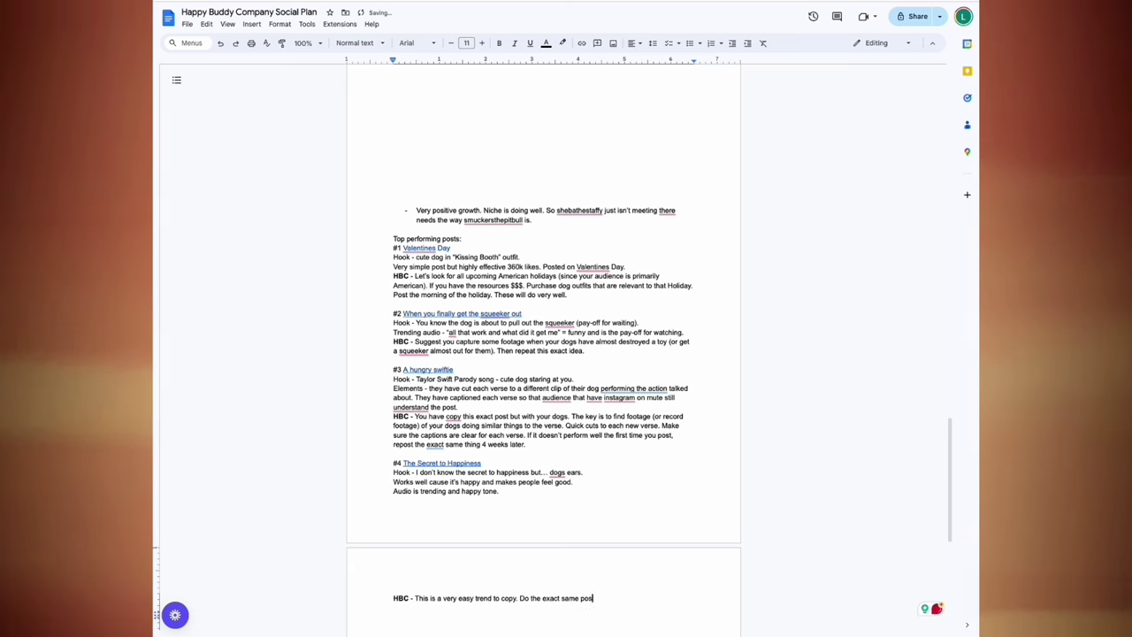
{"action": "type", "text": "t (if your dogs ears do the same thing). Fi"}
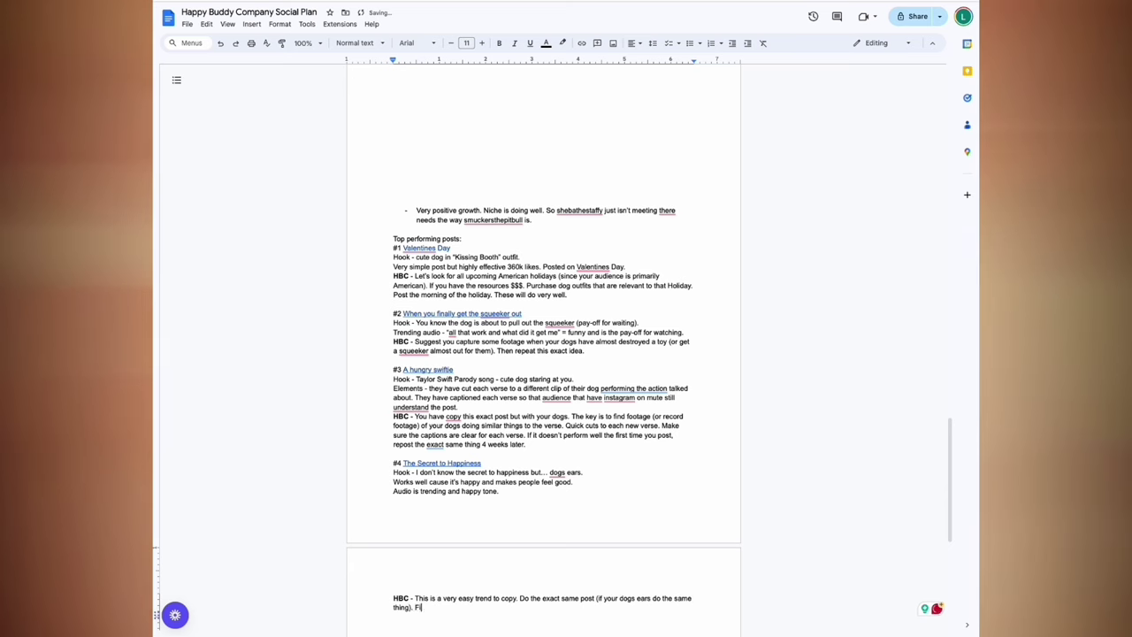
Step: Continue #4's HBC note with "Find other ways you can adapt this style of reel. You could combine with a negative hook."
{"action": "type", "text": "nd other ways you can adapt this "}
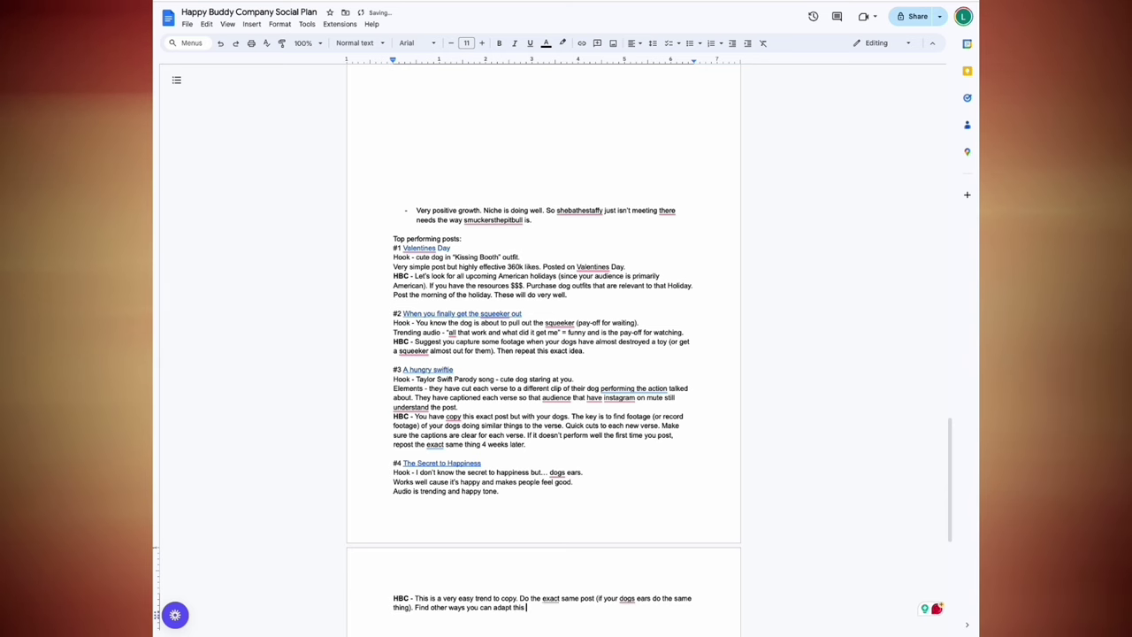
{"action": "type", "text": "style of"}
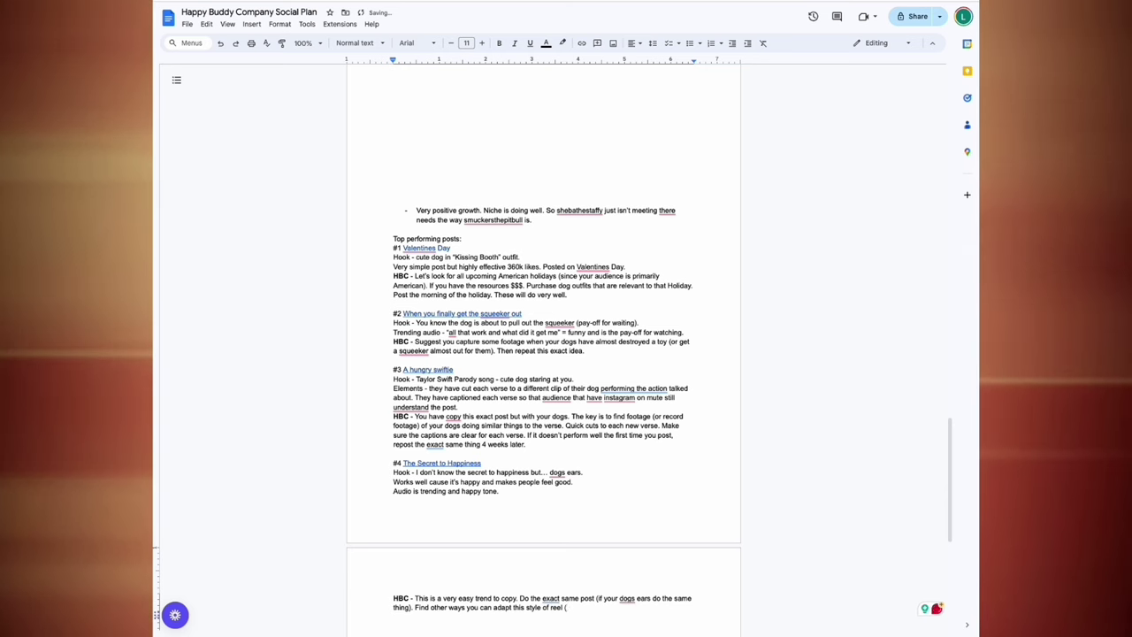
{"action": "type", "text": " reel. You could combine with a negative h"}
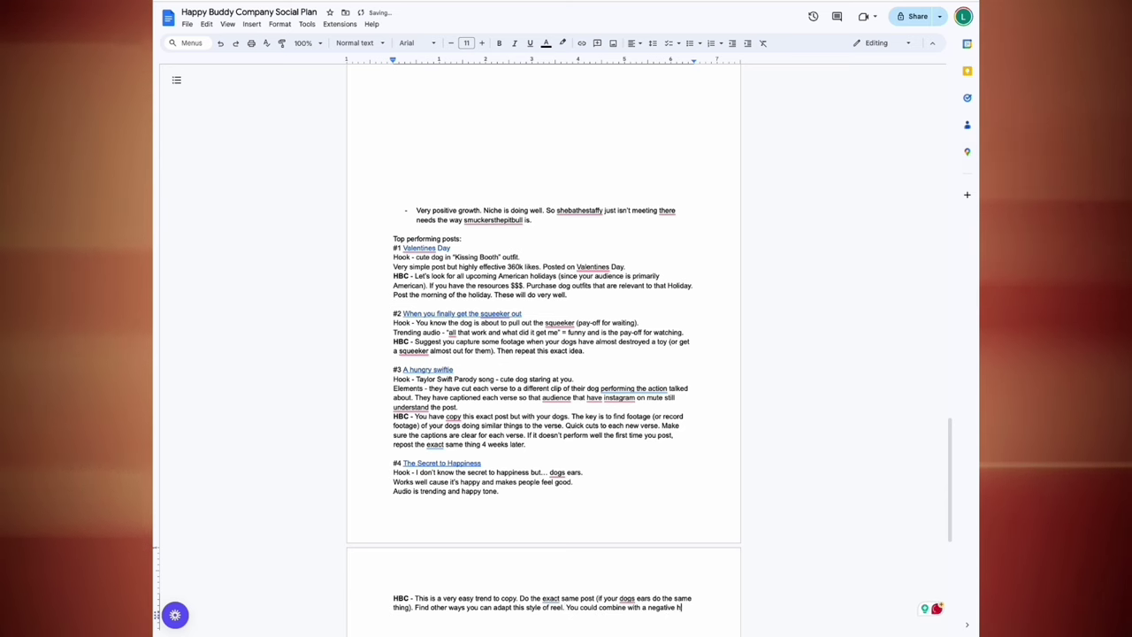
{"action": "type", "text": "ook."}
{"action": "key", "text": "Return"}
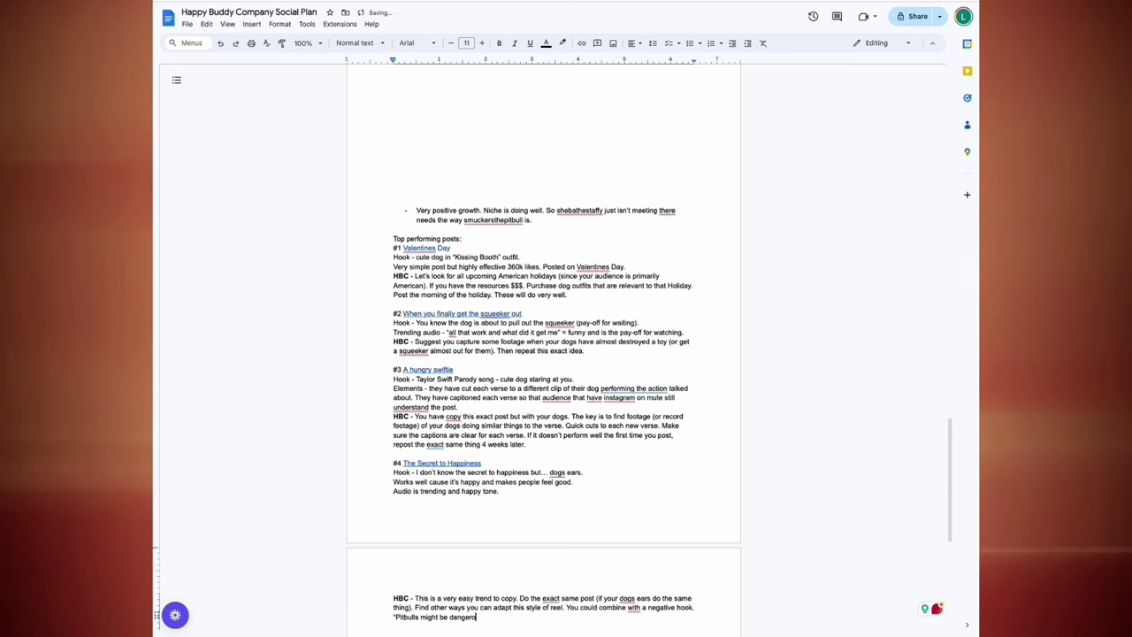
Step: Add the example hook "They say pitbulls are dangerous… but I've never been scared by those bouncing ears)." to the #4 HBC note
{"action": "type", "text": "“They say pitb"}
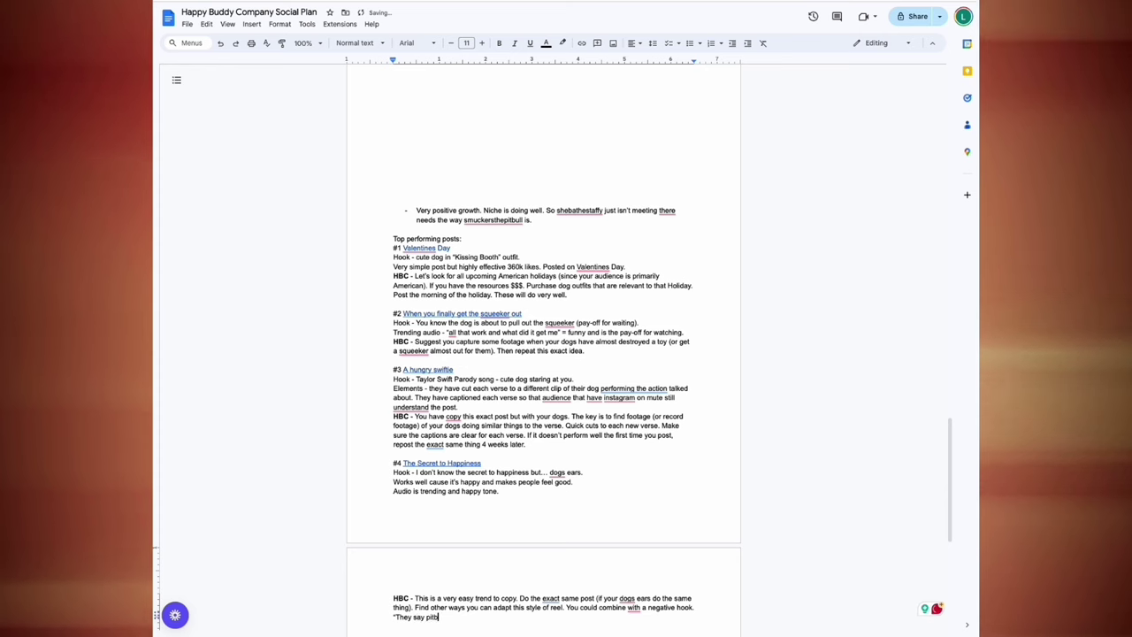
{"action": "type", "text": "ulls are dangerous... but I'v"}
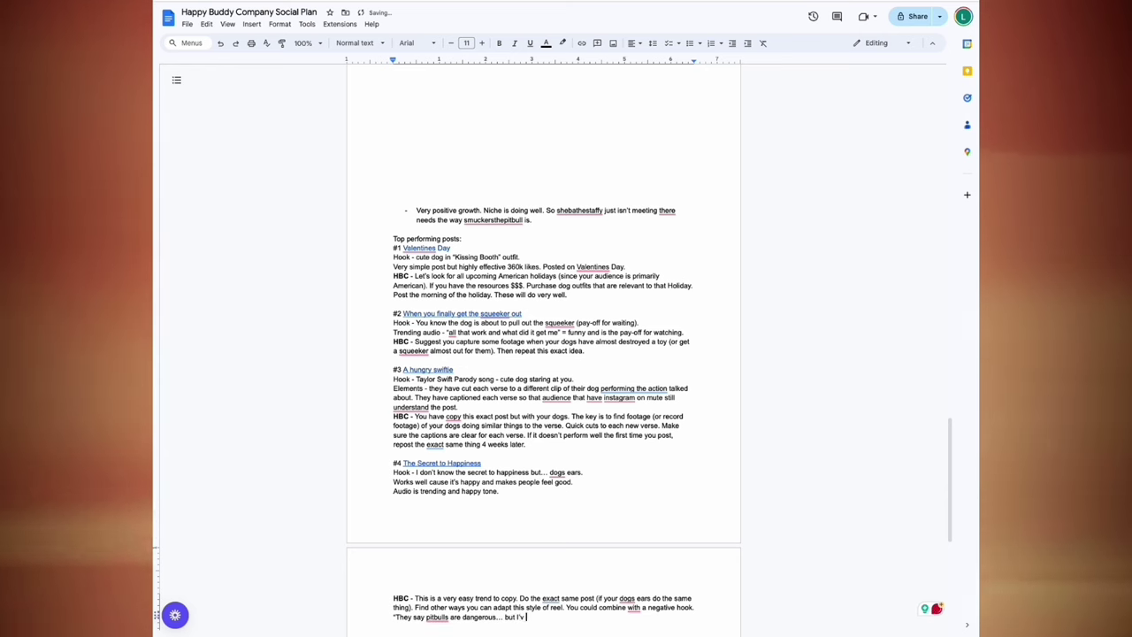
{"action": "type", "text": "e never been scared by those bouncing ears)."}
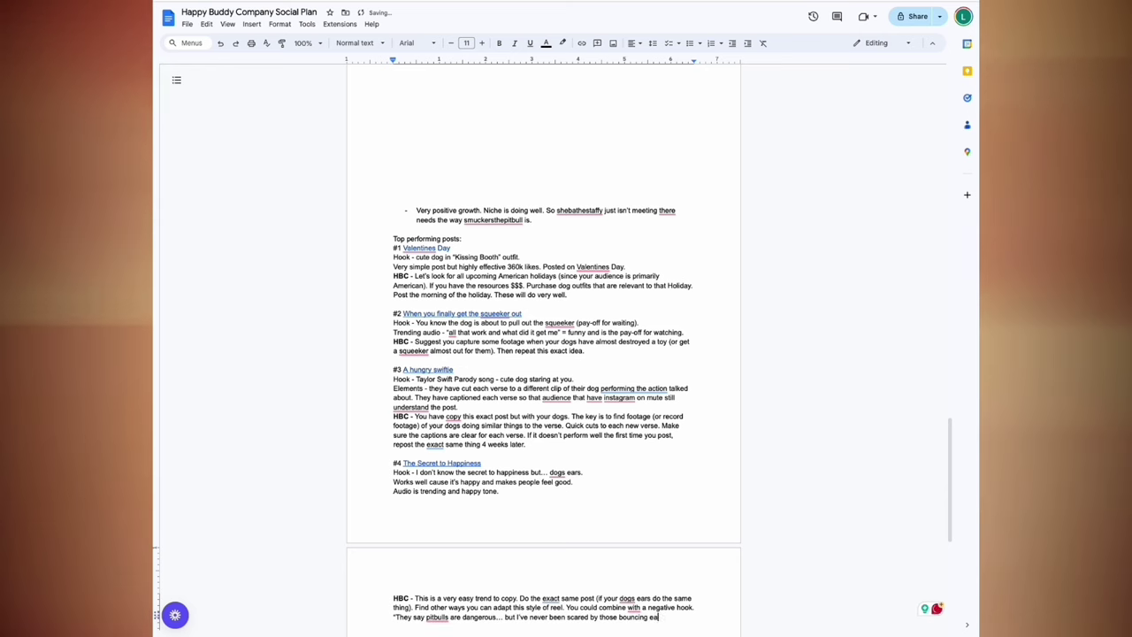
Step: Add the heading "#5 Performance Review" below the #4 note and link its title to smuckersthepitbull's matching Instagram reel
{"action": "key", "text": "Return"}
{"action": "key", "text": "Return"}
{"action": "type", "text": "#5"}
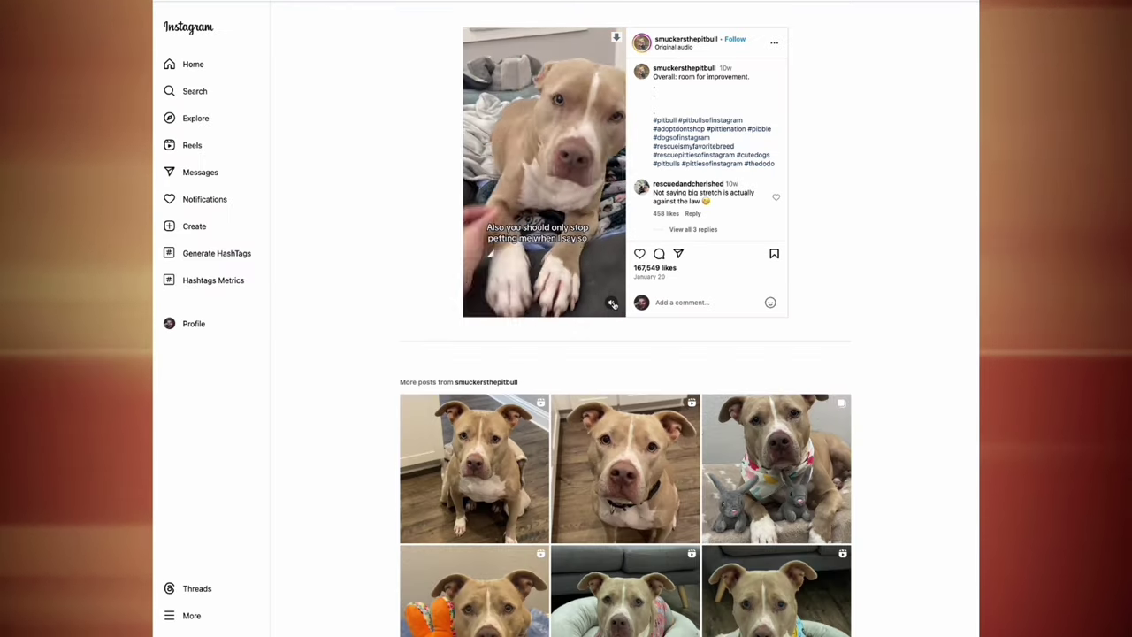
{"action": "left_click", "coordinate": [611, 303]}
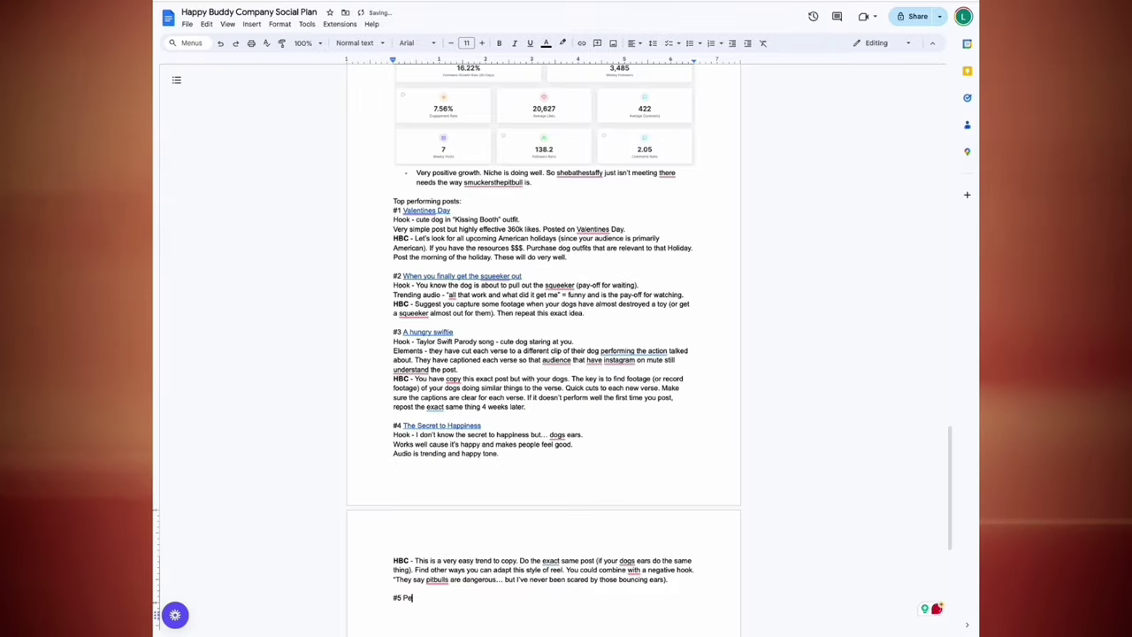
{"action": "type", "text": "view"}
{"action": "scroll", "coordinate": [544, 442], "scroll_direction": "down", "scroll_amount": 1}
{"action": "triple_click", "coordinate": [429, 517]}
{"action": "right_click", "coordinate": [423, 517]}
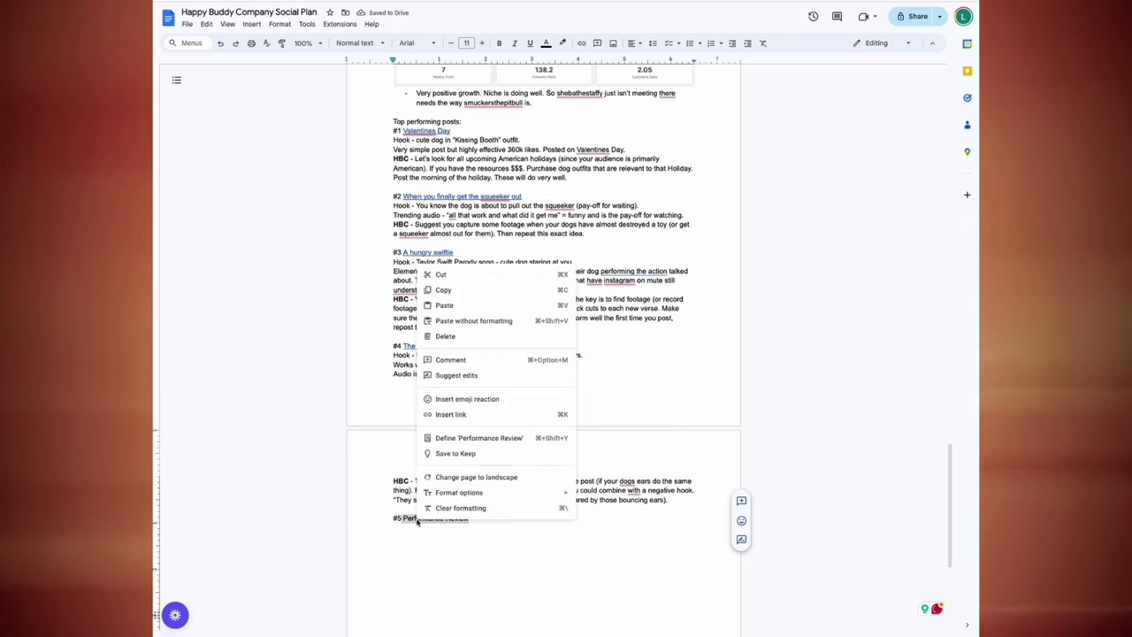
{"action": "left_click", "coordinate": [464, 420]}
{"action": "key", "text": "ctrl+v"}
{"action": "key", "text": "Return"}
Step: Under the #5 heading, write "Hook: Performance review as a human/owner."
{"action": "key", "text": "Return"}
{"action": "type", "text": "Performance revie"}
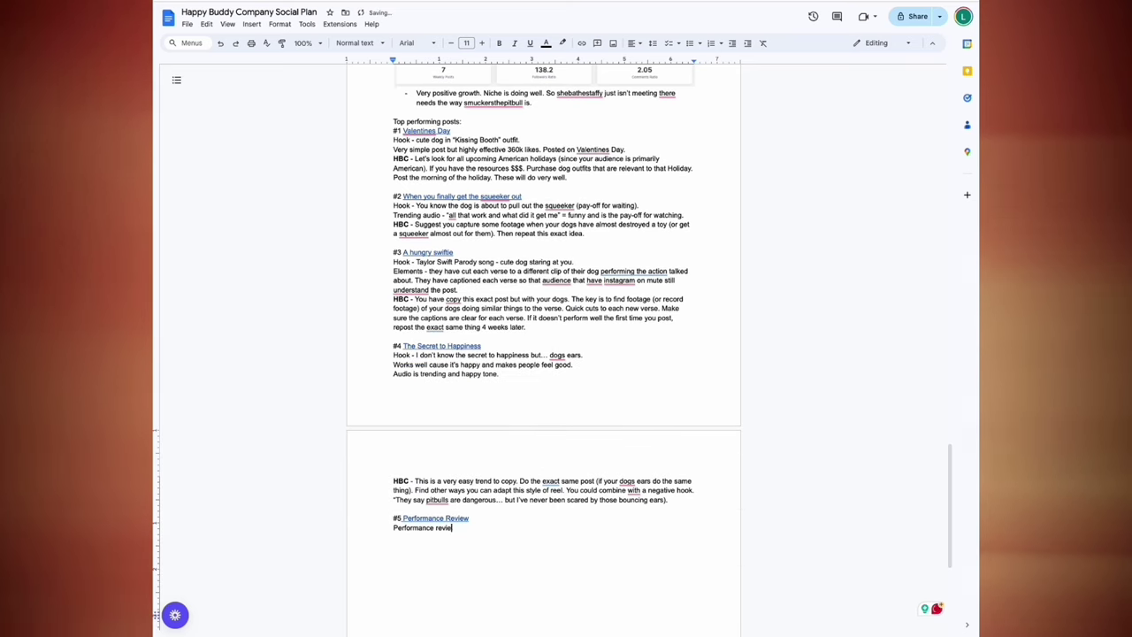
{"action": "type", "text": "w as a human/owner."}
{"action": "left_click", "coordinate": [391, 528]}
{"action": "type", "text": "Hook:"}
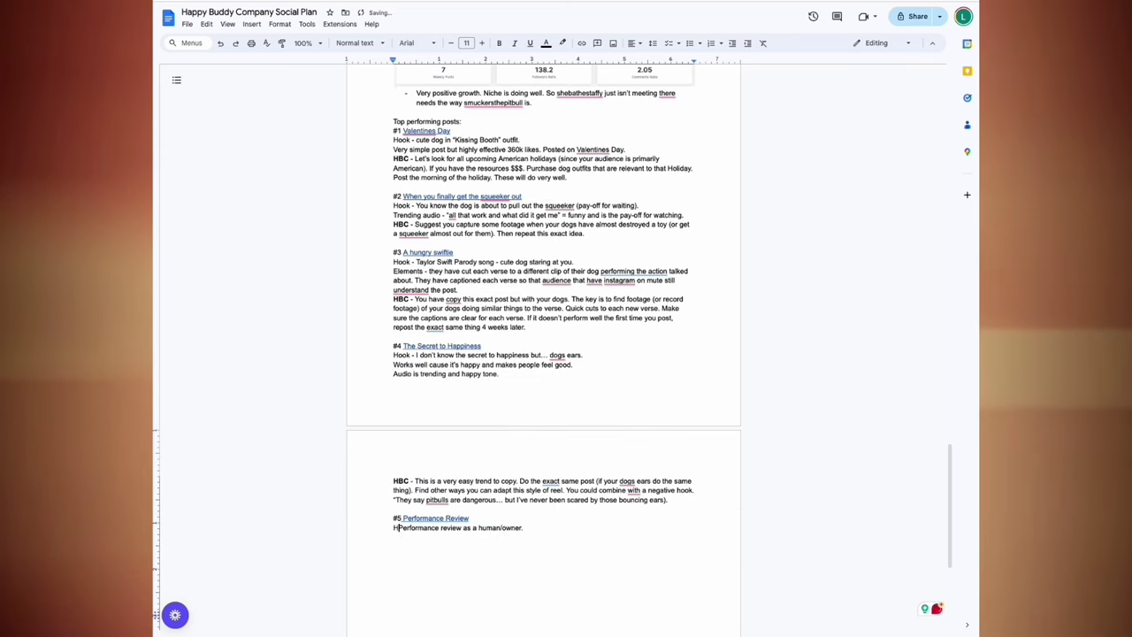
{"action": "left_click", "coordinate": [559, 543]}
{"action": "key", "text": "Return"}
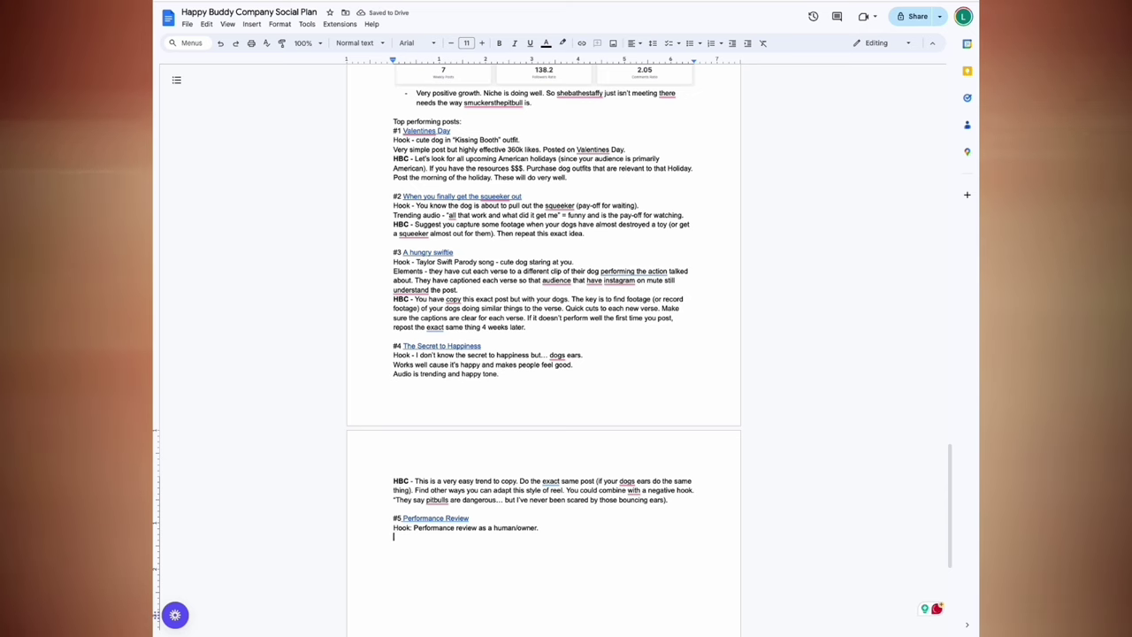
Step: Write below #5's hook "Works because it cuts every few seconds while telling the “human” what they do wrong (e.g not complimenting me on my good stretch)."
{"action": "type", "text": "Works because it cuts every few seconds"}
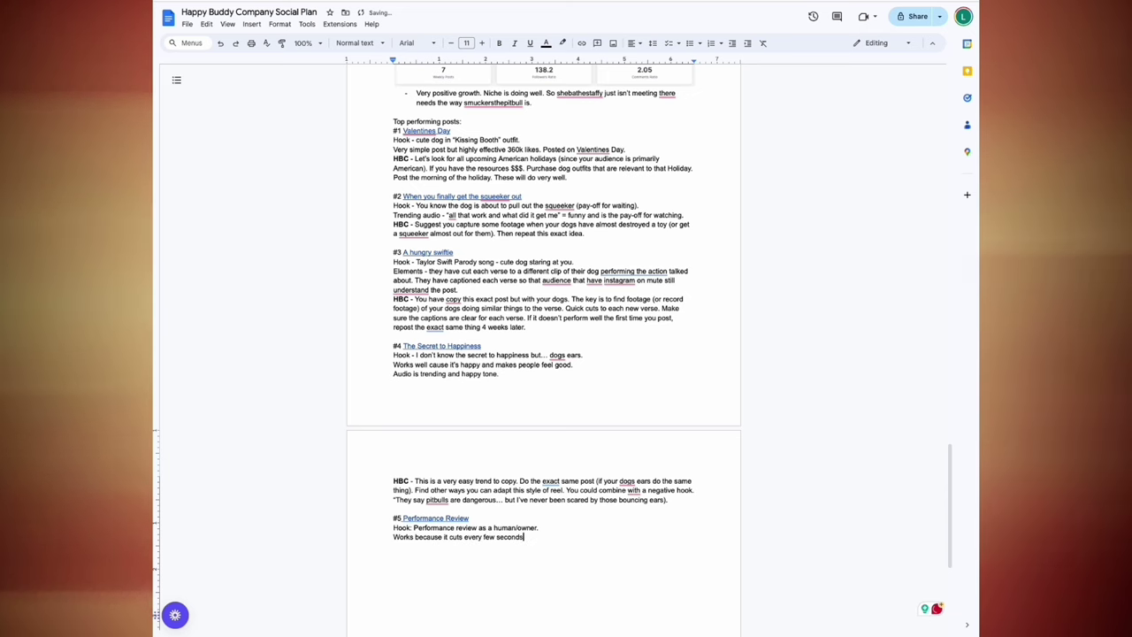
{"action": "type", "text": " while telling the \""}
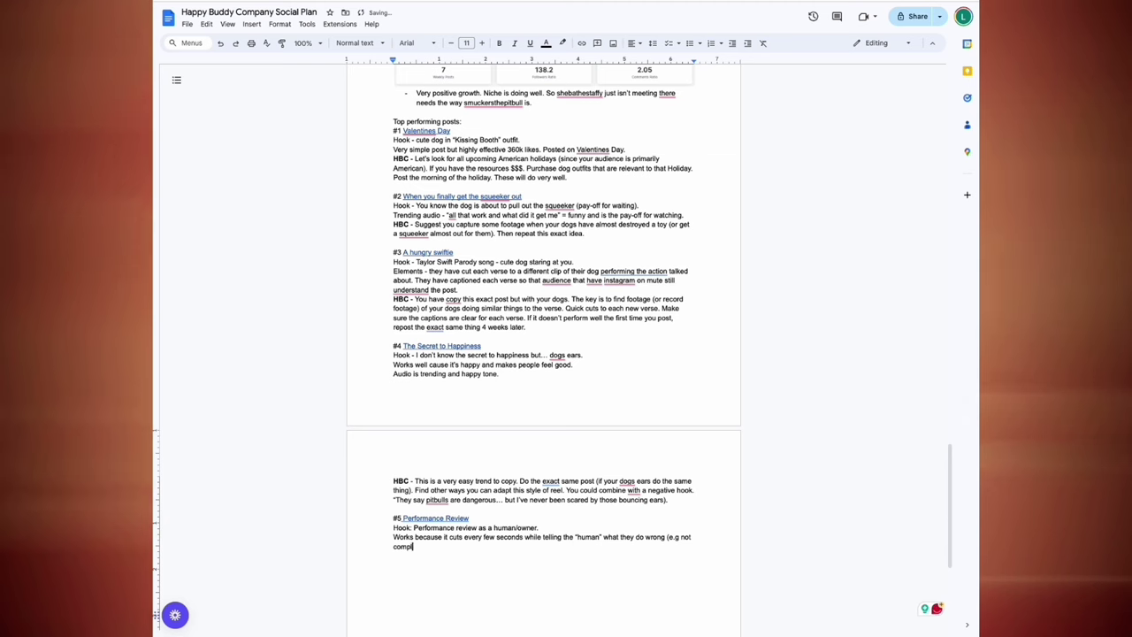
{"action": "type", "text": "m"}
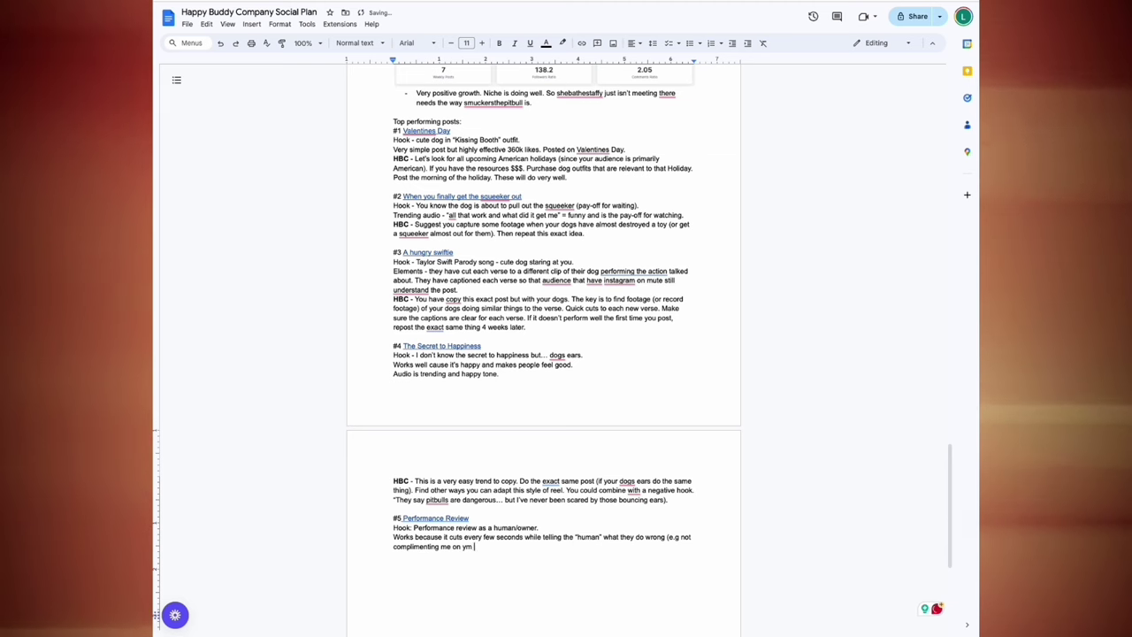
{"action": "type", "text": "e on my good stretch)."}
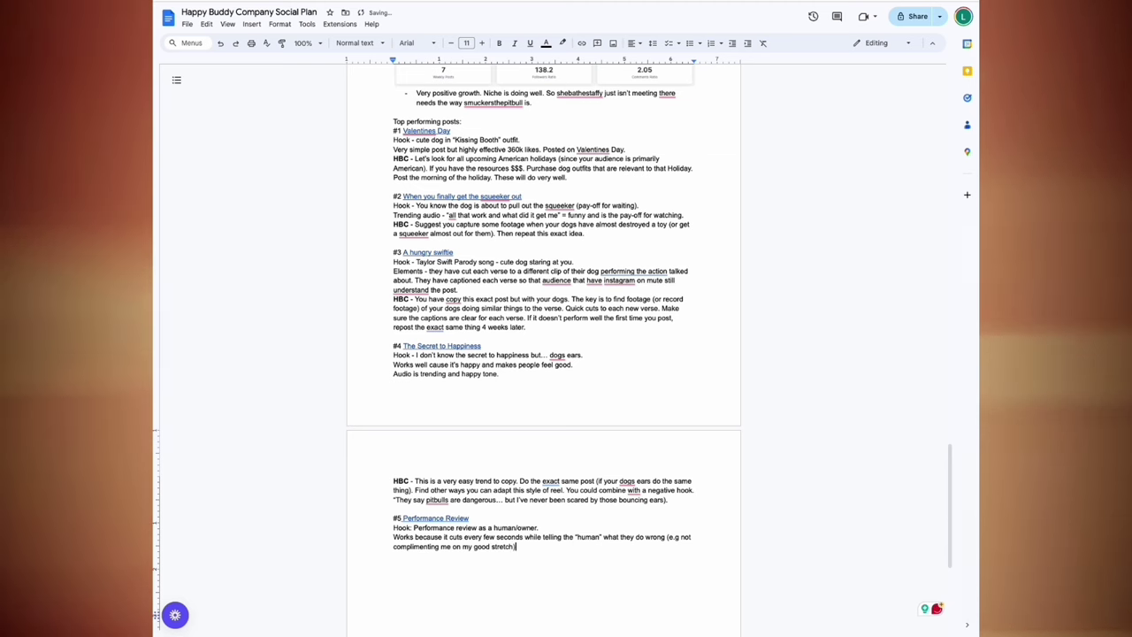
Step: Add "Uses lots of terms and practices that dog owners are familiar with." and "Uses AI voice to narrate." to the #5 analysis
{"action": "key", "text": "Return"}
{"action": "type", "text": "Uses lo"}
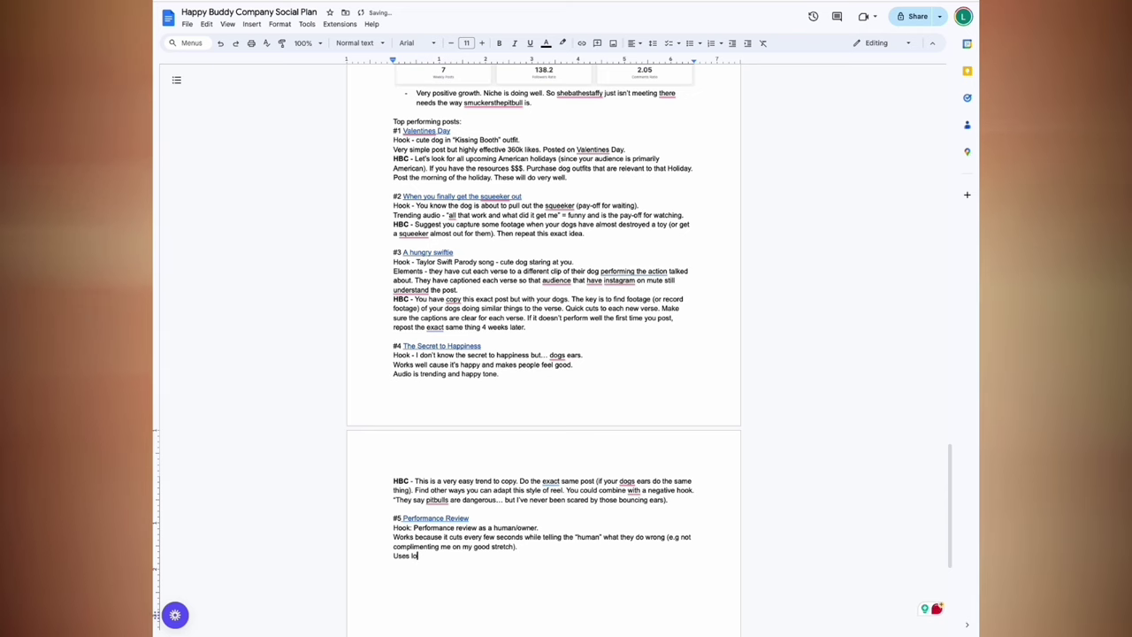
{"action": "type", "text": "ts of terms and practi"}
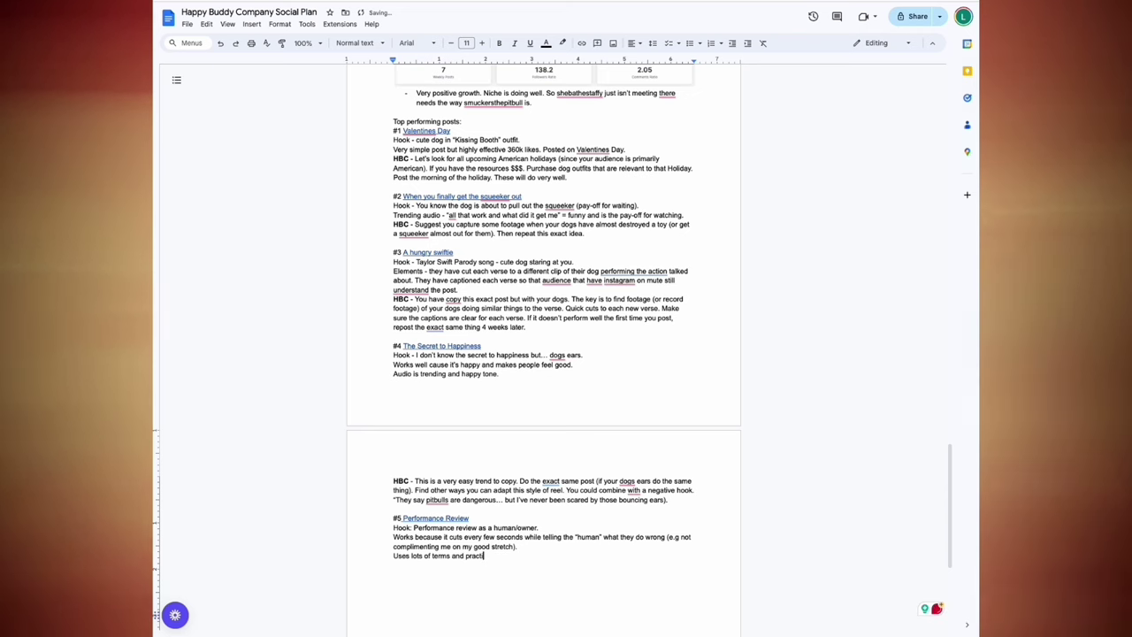
{"action": "type", "text": "ces that "}
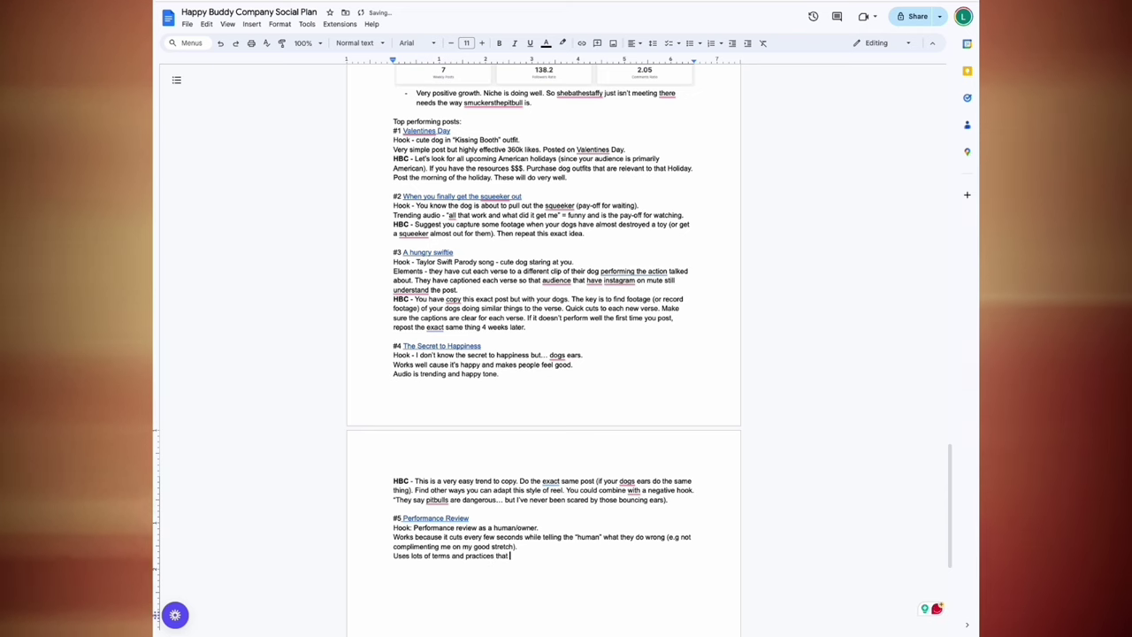
{"action": "type", "text": "dog owners are familiar with."}
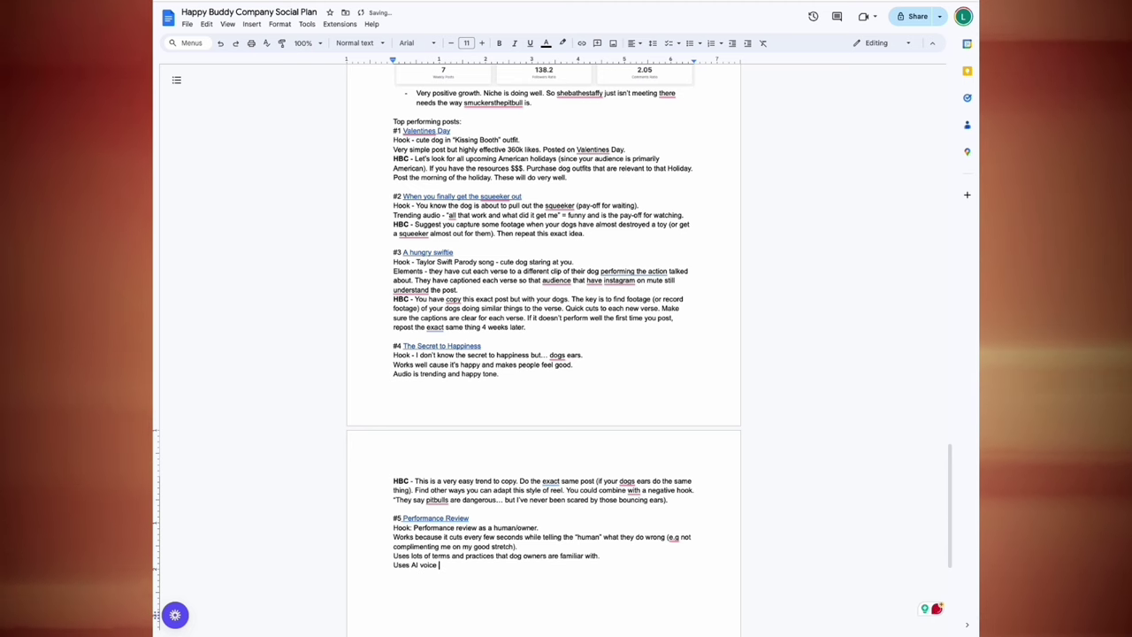
{"action": "type", "text": "to narrate"}
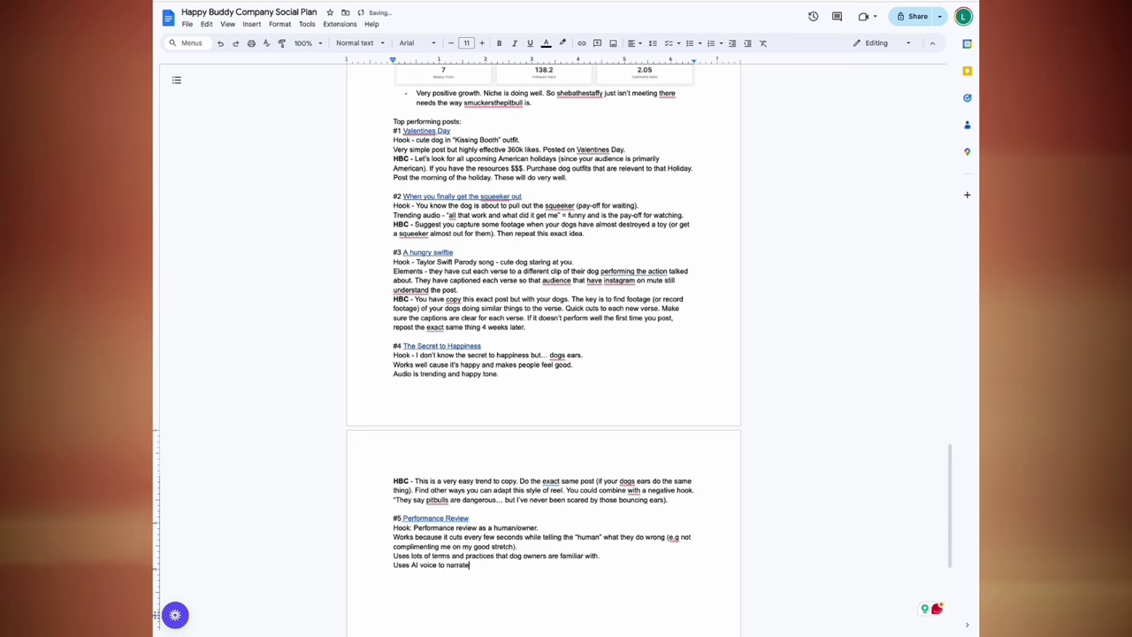
{"action": "type", "text": "."}
{"action": "key", "text": "Return"}
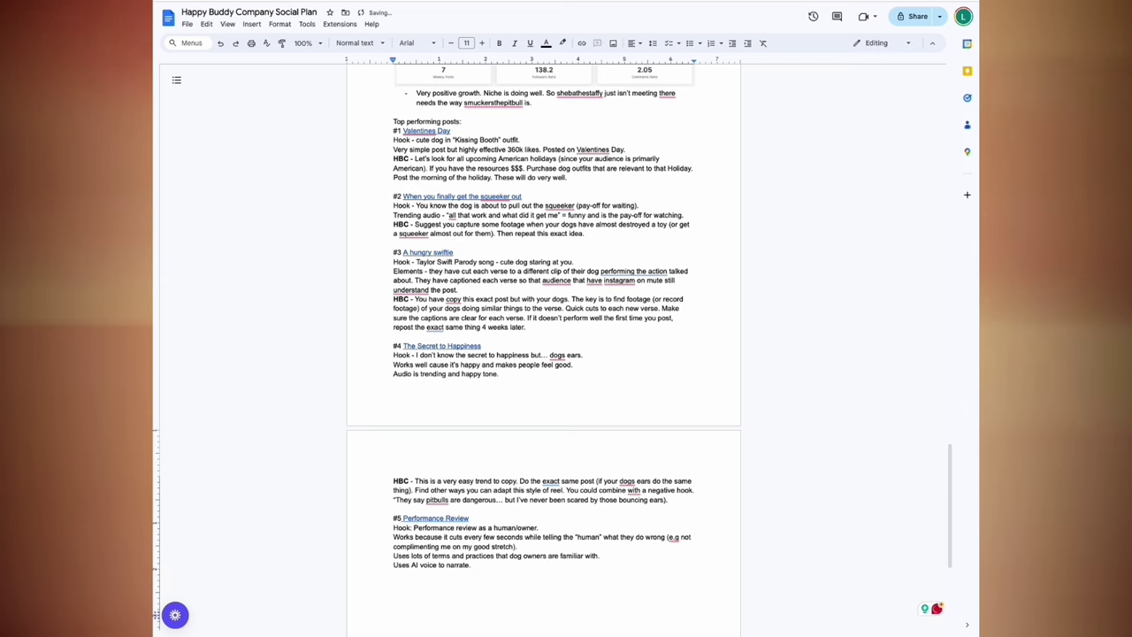
Step: Start #5's bold HBC note with "You could copy this exact style but try find a scooby doo voice (elevenlabs)."
{"action": "key", "text": "ctrl+b"}
{"action": "type", "text": "HBC - You"}
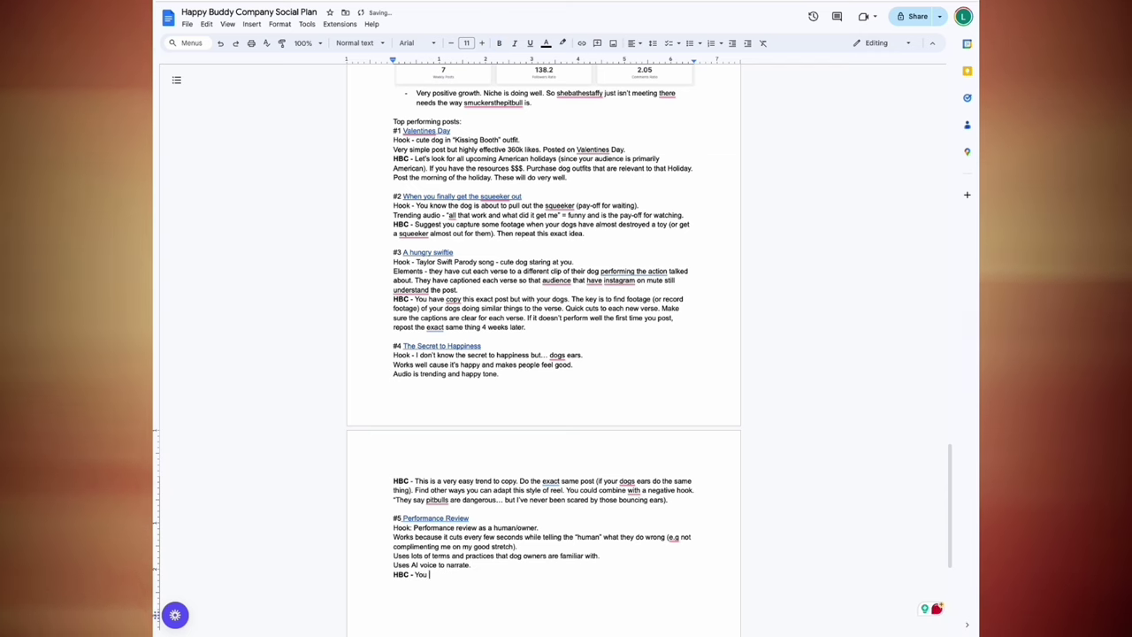
{"action": "type", "text": " could copy this exact style but try find a scoob"}
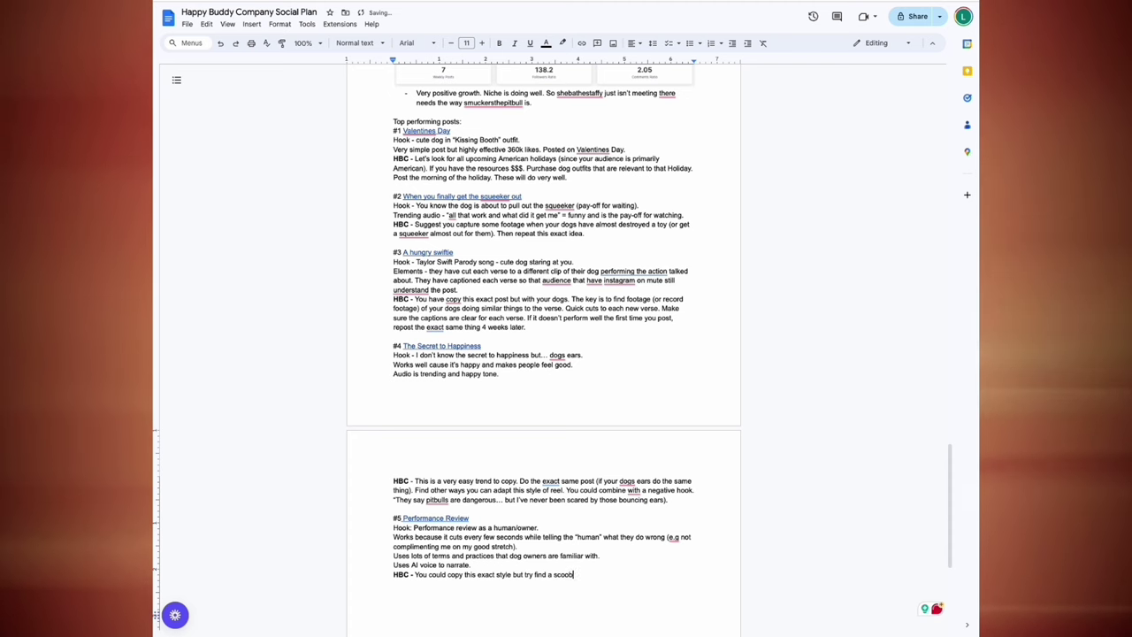
{"action": "type", "text": "voice (elev"}
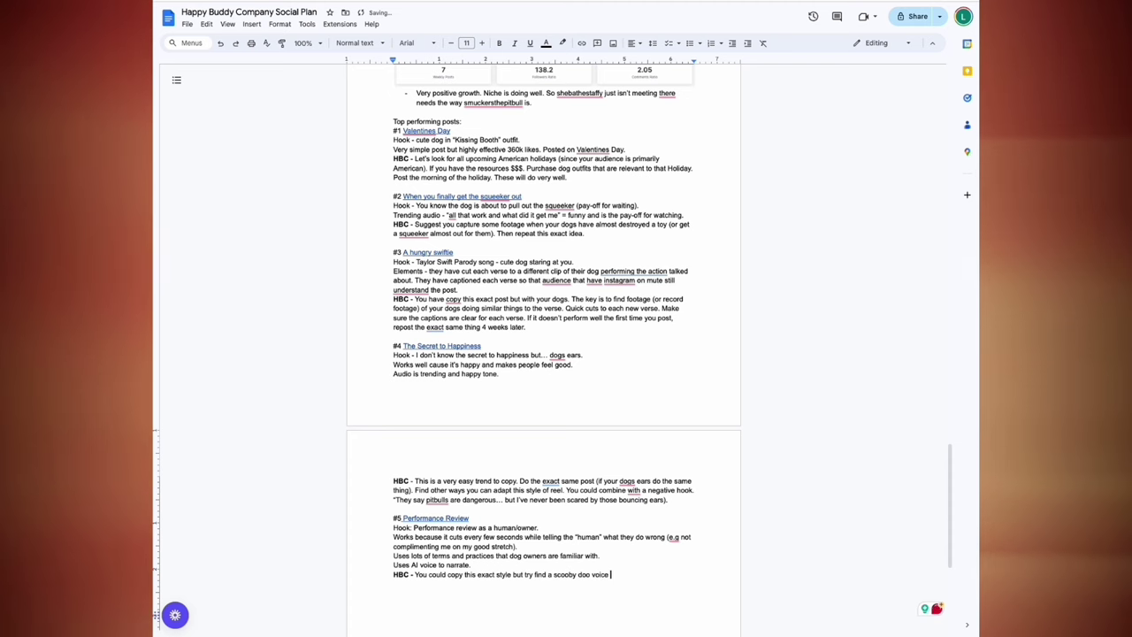
{"action": "type", "text": "enlab"}
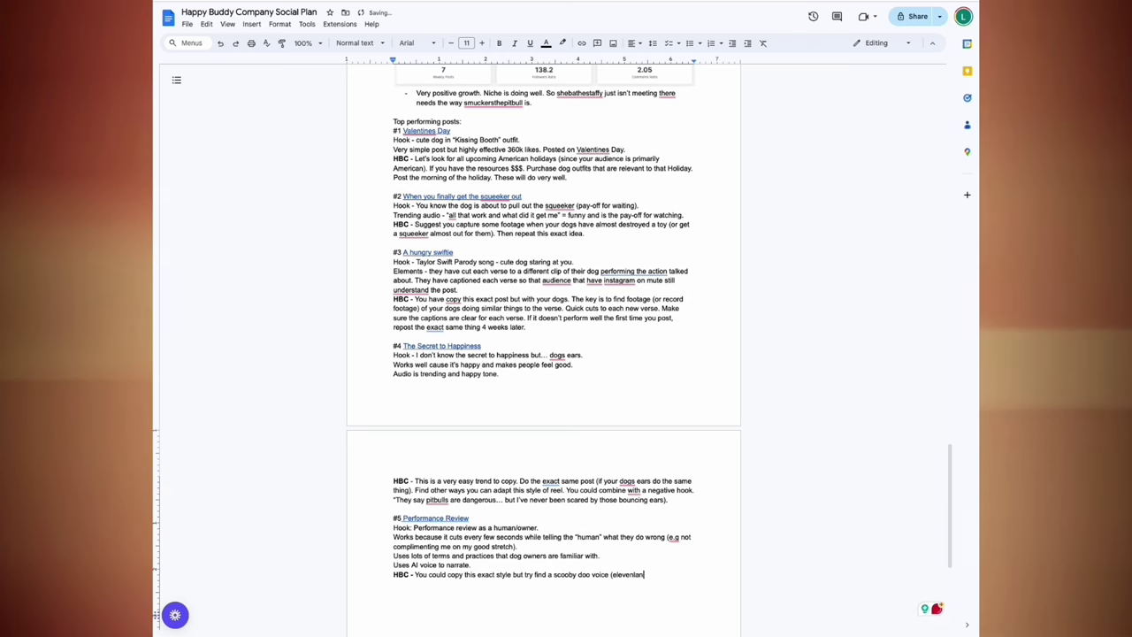
{"action": "type", "text": "s) o"}
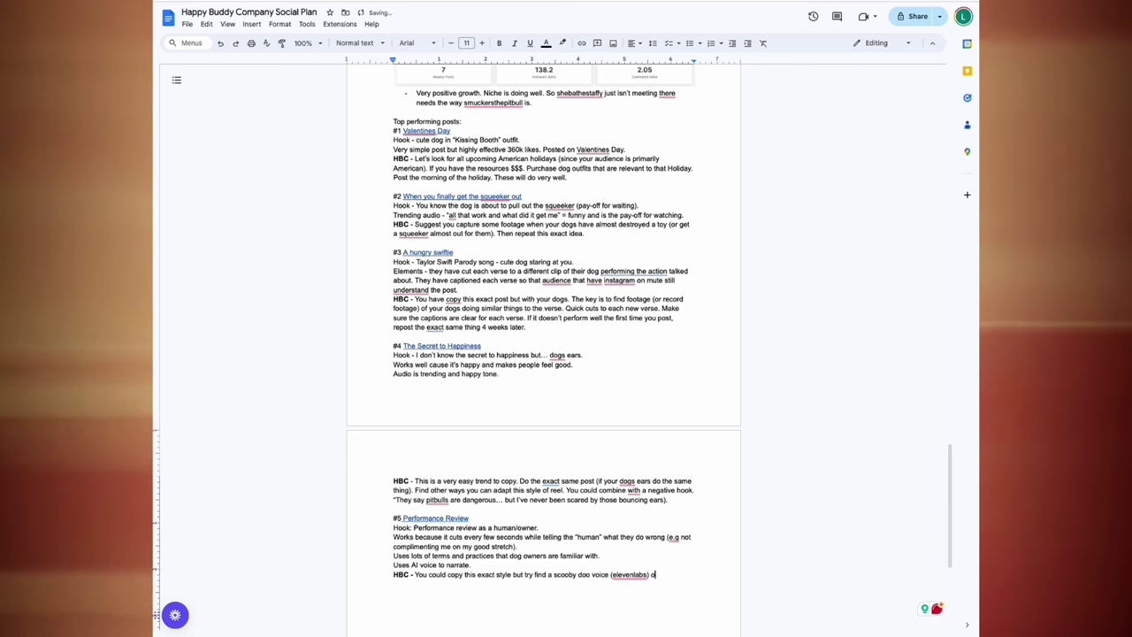
{"action": "key", "text": "BackSpace"}
{"action": "key", "text": "BackSpace"}
{"action": "key", "text": "BackSpace"}
{"action": "key", "text": "BackSpace"}
{"action": "key", "text": "BackSpace"}
{"action": "key", "text": "BackSpace"}
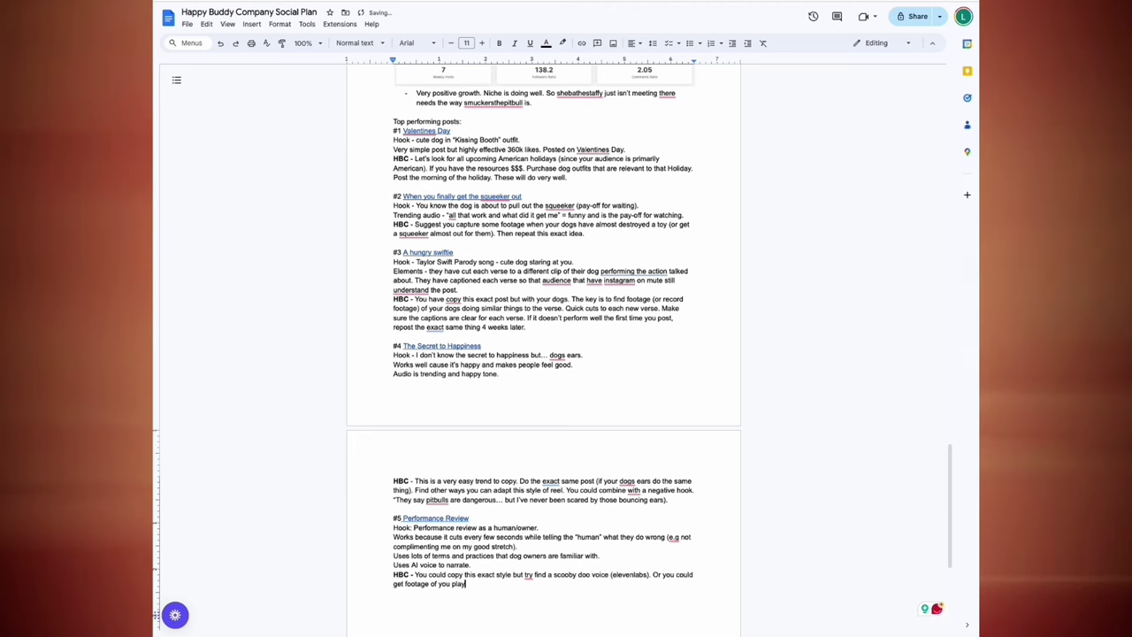
Step: Extend #5's HBC note with dog-play footage and a David Attenbourough AI voice narrating "Here we see a human failing to compliment their dog on a good stretch"
{"action": "type", "text": "ur dogs w"}
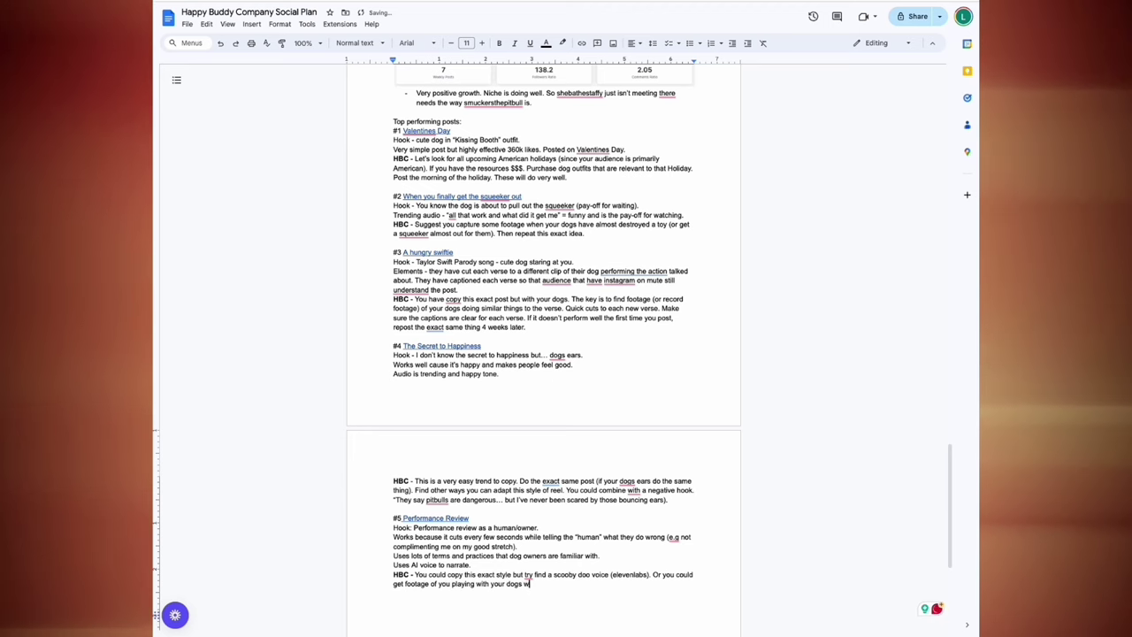
{"action": "type", "text": "ith a David A"}
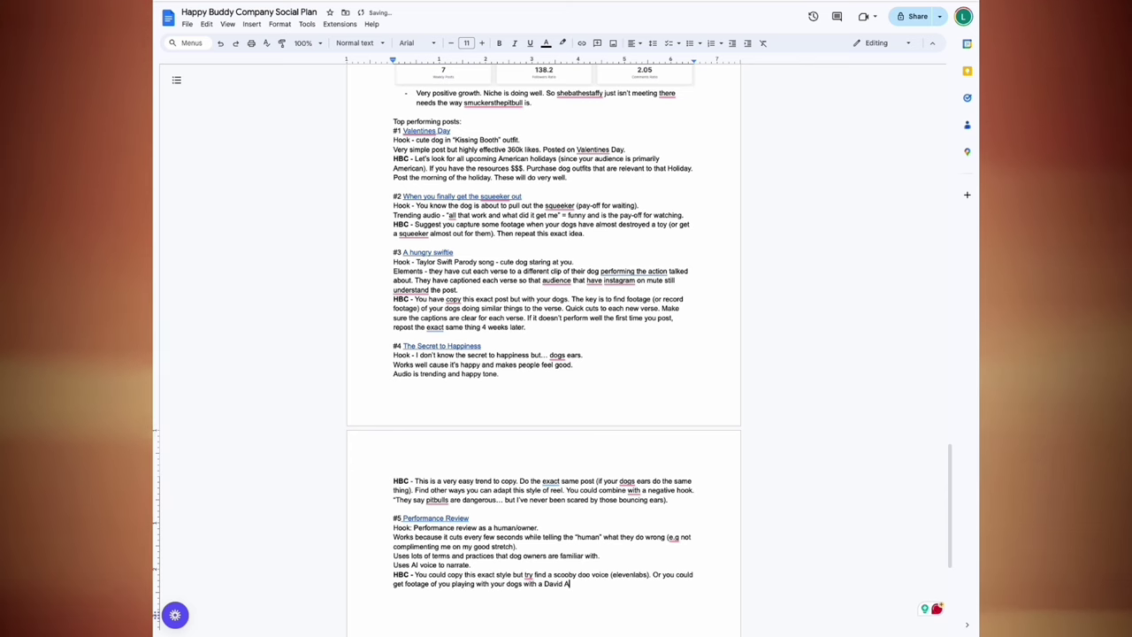
{"action": "type", "text": "ttenb"}
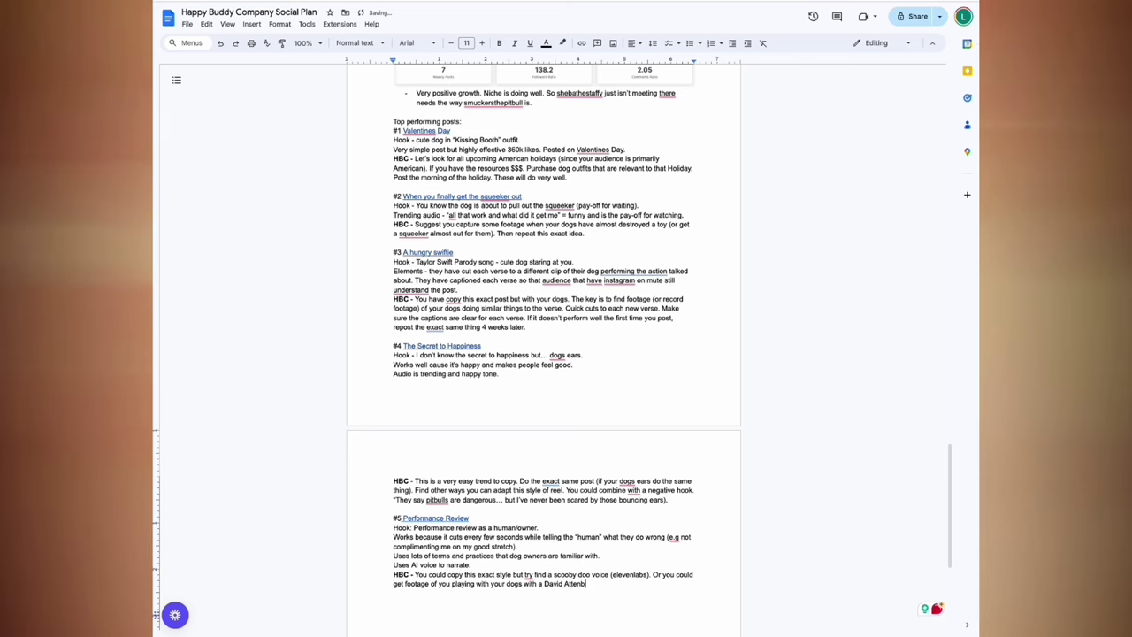
{"action": "type", "text": "ourough AI voice na"}
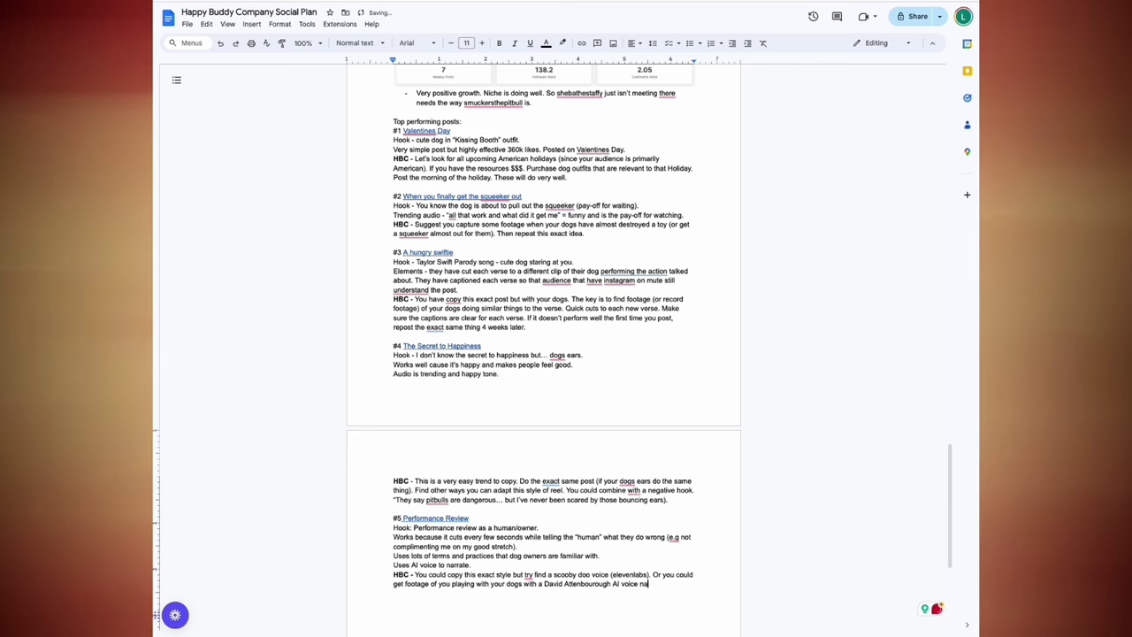
{"action": "type", "text": "rrating over \"H"}
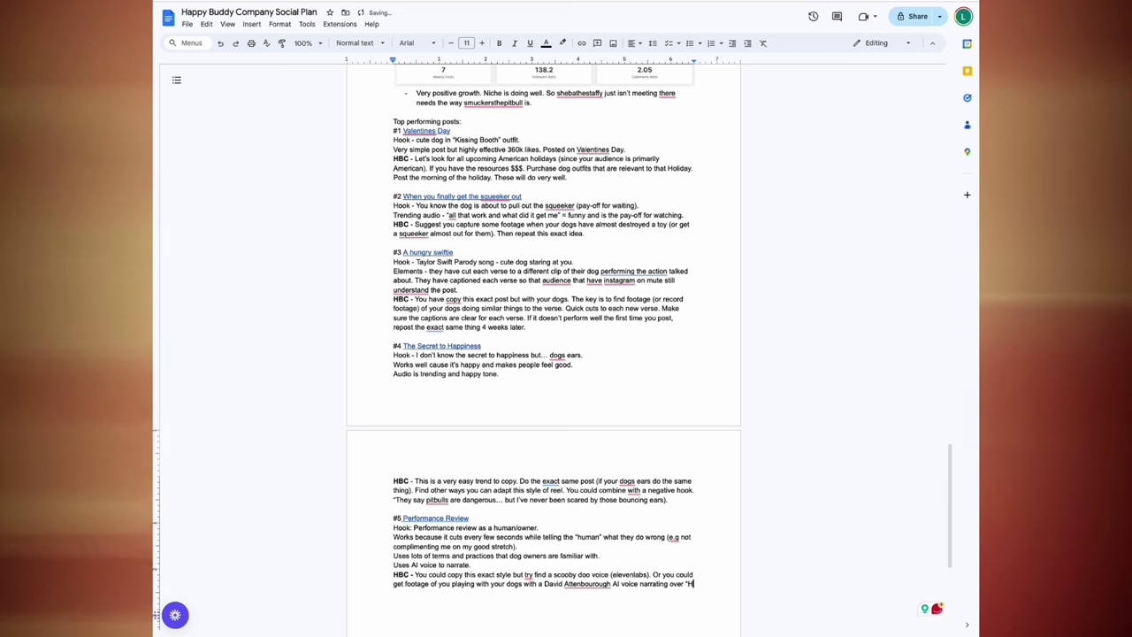
{"action": "type", "text": "ere we se"}
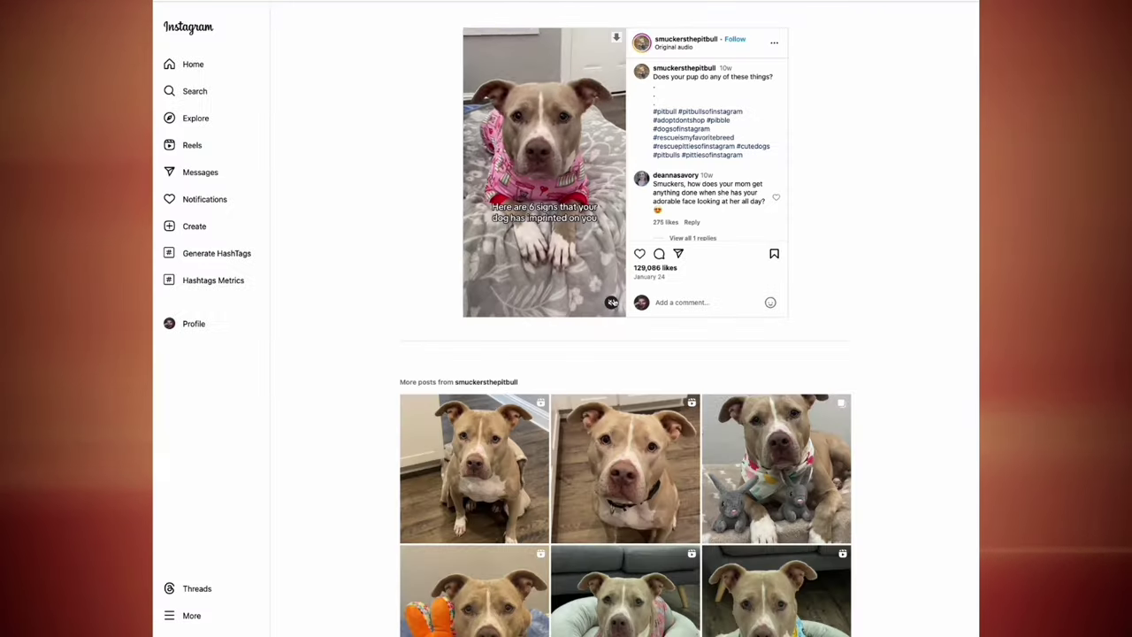
{"action": "type", "text": "l."}
{"action": "key", "text": "Return"}
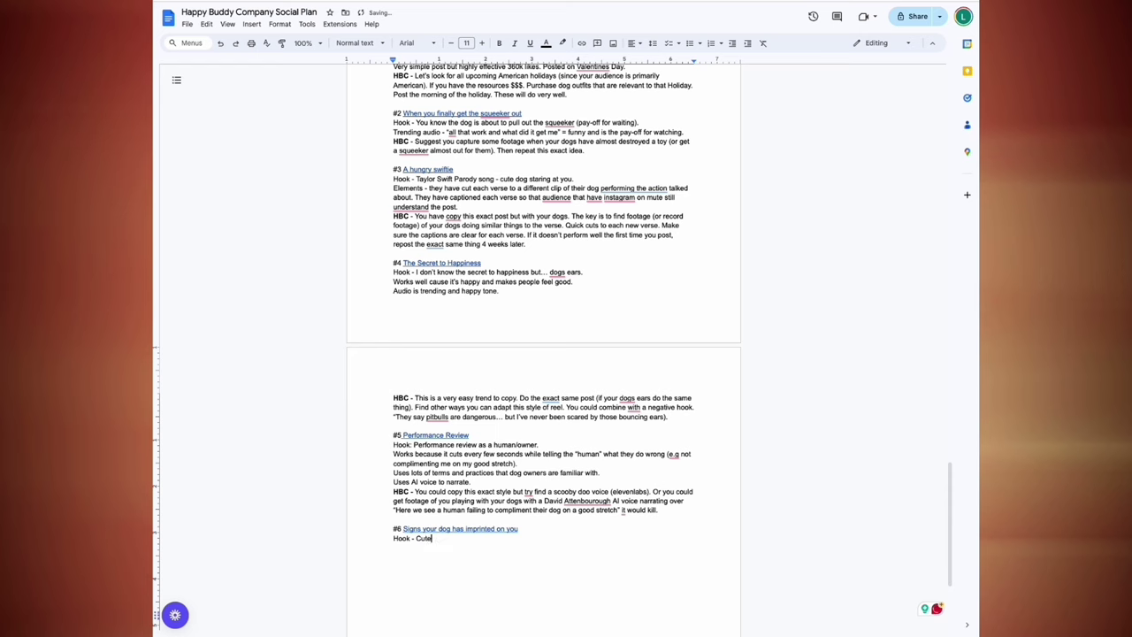
Step: Write #6's hook about a tail-wagging dog with "6 signs your dog has imprinted on you" audio, and why it works: dog owners feel their dog loves them
{"action": "type", "text": "wagging tail and staring while audio \"6 signs your dog has imprint"}
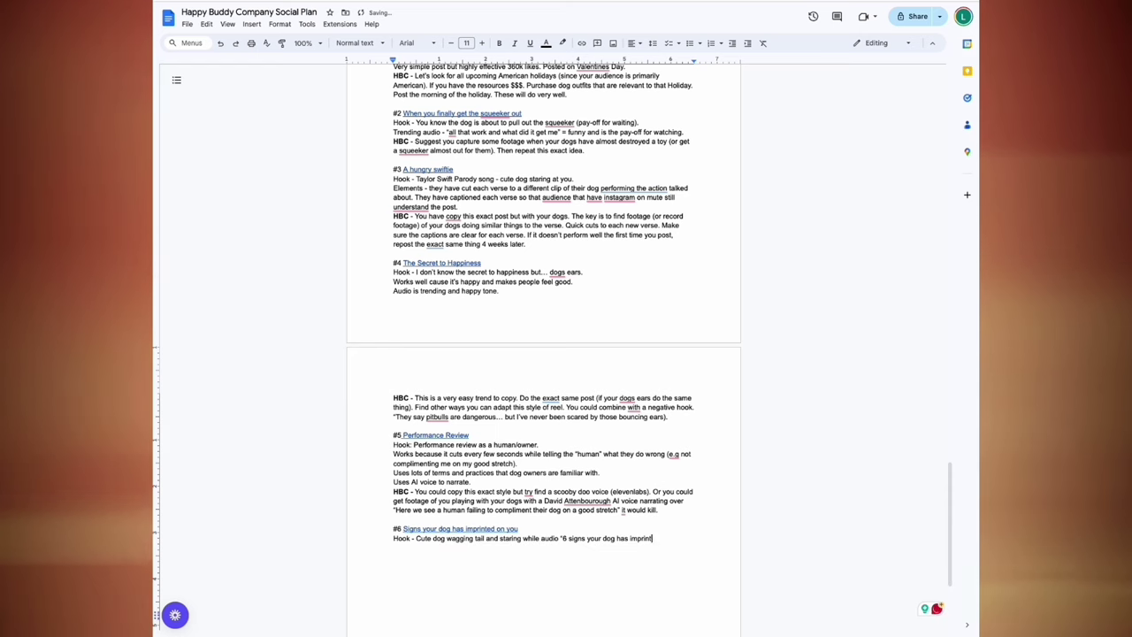
{"action": "type", "text": "ed on you\". Then lists out very common dog behaviours (following you everywhere) along with footage of the behaviour."}
{"action": "key", "text": "Return"}
{"action": "type", "text": "Works because it makes dog owners feel their dog loves them and that their dog shows the same behaviour. "}
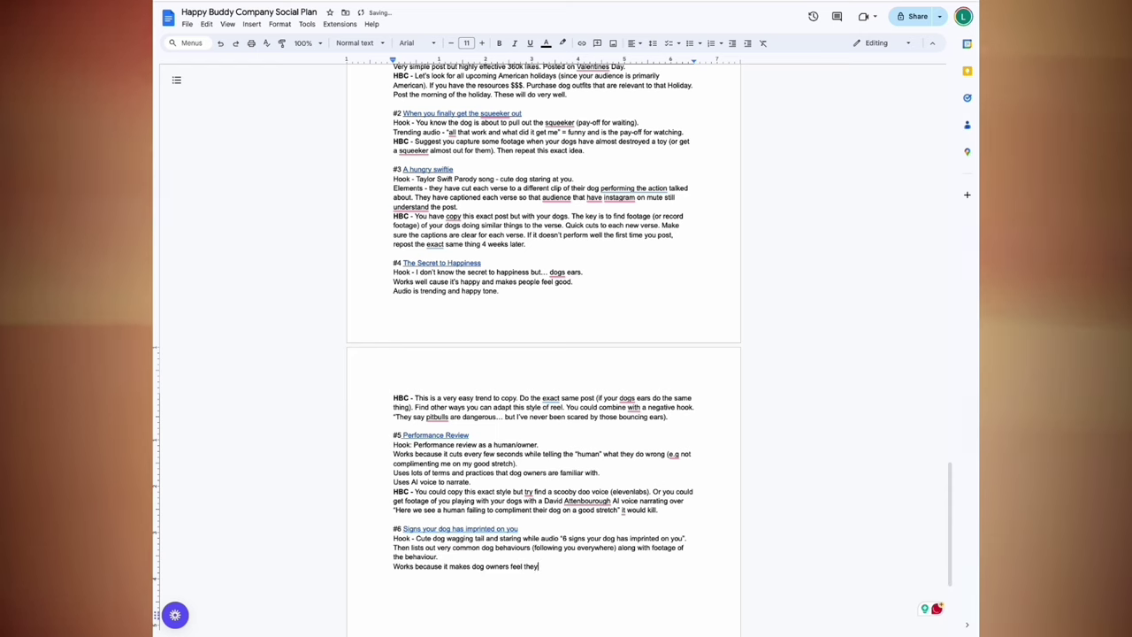
Step: Write #6's bold HBC note: double-down on this content, recreate the clip and find variations like "3 signs your dog loves you" with the signs reordered
{"action": "type", "text": "HBC -"}
{"action": "key", "text": "ctrl+b"}
{"action": "type", "text": "This is the type of content I think you should double-down on. Mi"}
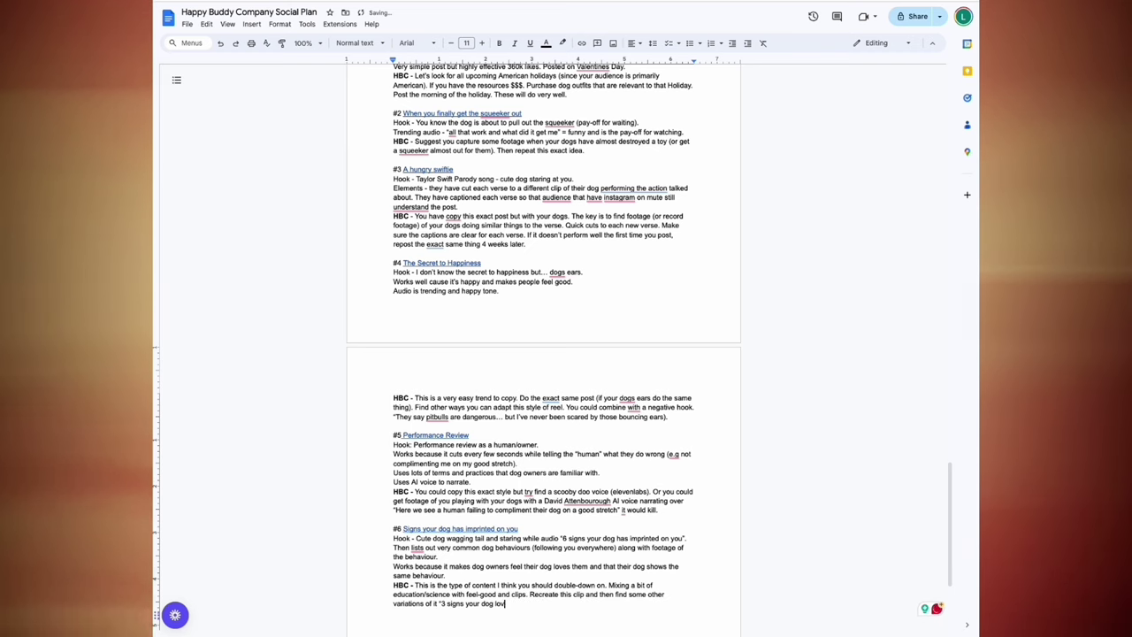
{"action": "type", "text": "ian\". It can be essentially the same \"signs\" but in a different order. Keep going wi"}
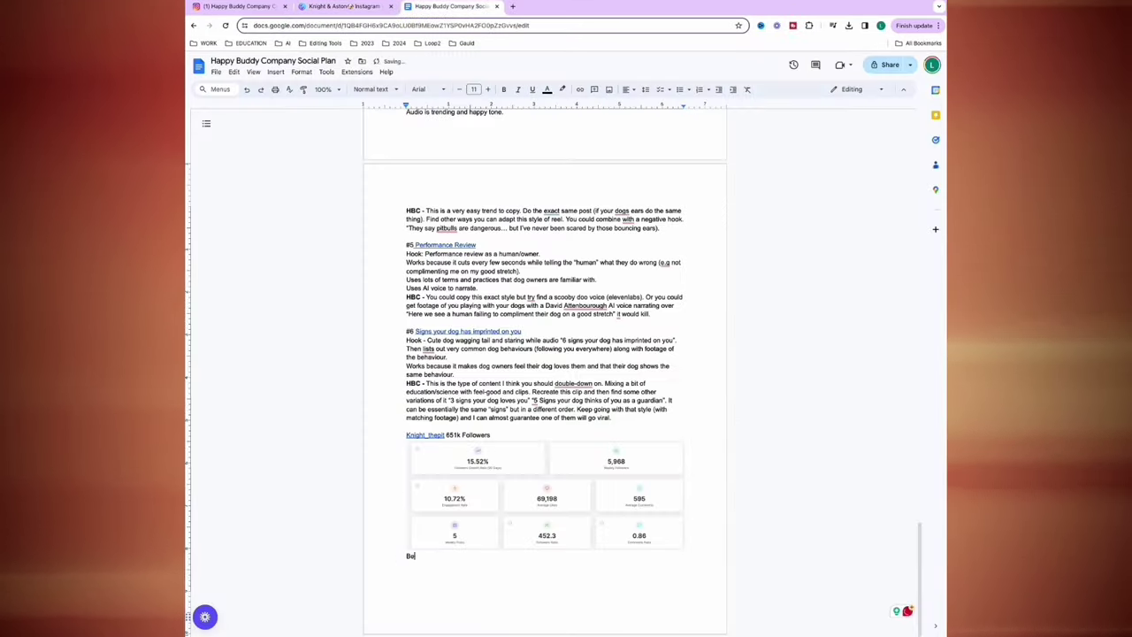
Step: Write "Best stats I've seen in this niche." below the Knight_thepit stats and browse that account's posts in InsTrack
{"action": "type", "text": "st idea of the bunch"}
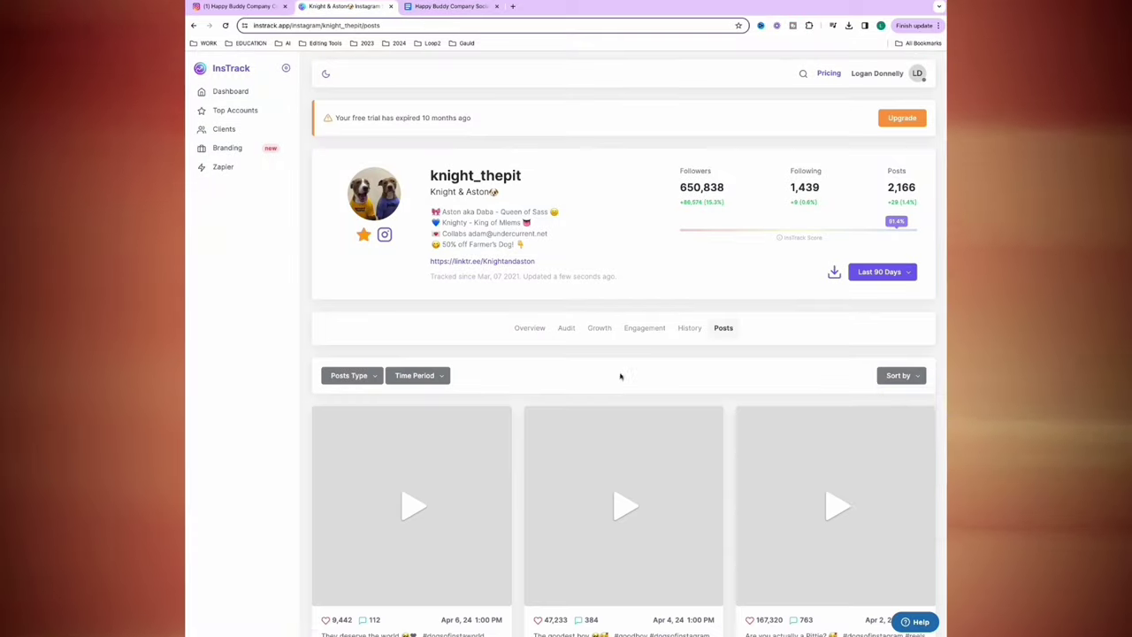
{"action": "scroll", "coordinate": [618, 374], "scroll_direction": "down", "scroll_amount": 5}
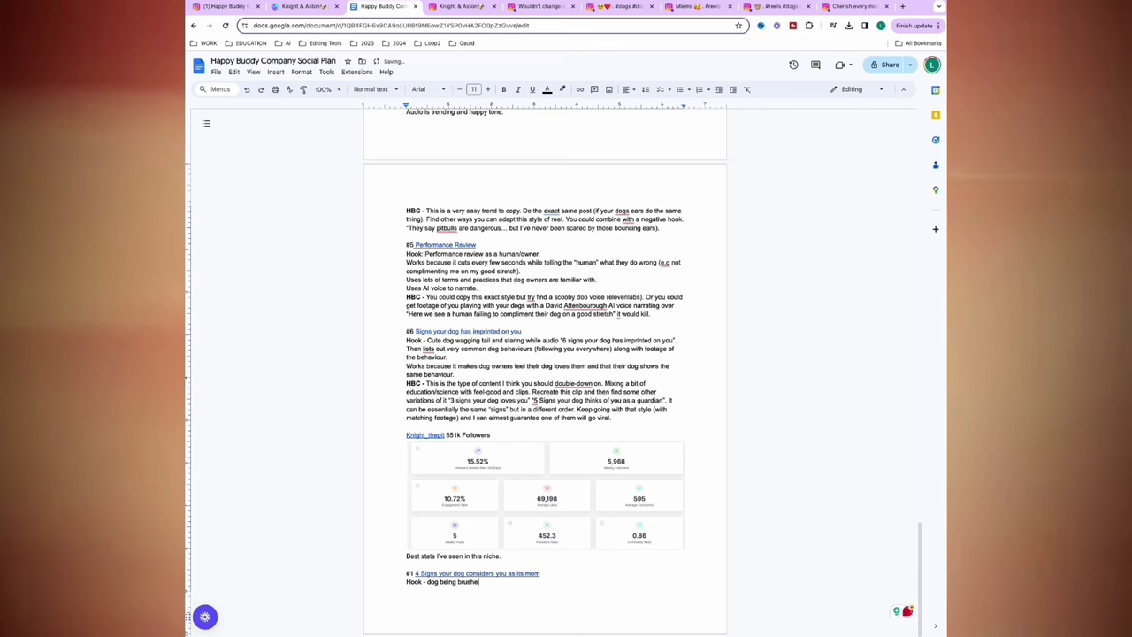
Step: Write #1's hook of a dog being brushed with "4 signs", and that the general facts work and match the Smuckers trend to use
{"action": "type", "text": "d along with \"4 signs\"."}
{"action": "key", "text": "Return"}
{"action": "key", "text": "Return"}
{"action": "type", "text": "Works because of the 4 facts followed by some very genera"}
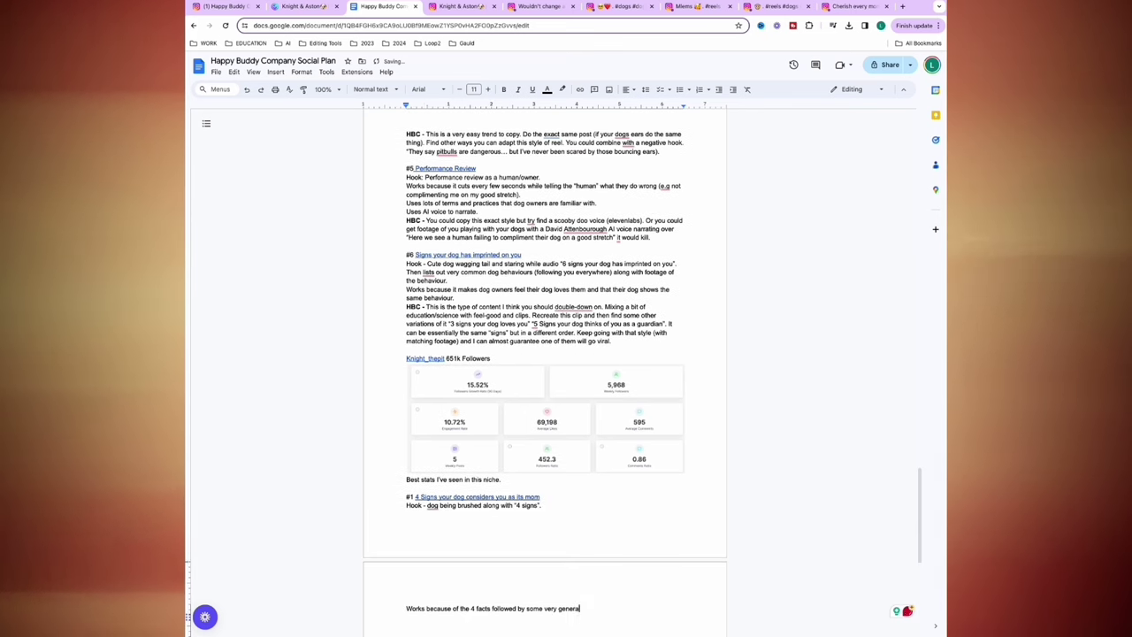
{"action": "type", "text": "This is the same trend we saw with Smuckers. Which further cements that this is the trend to use."}
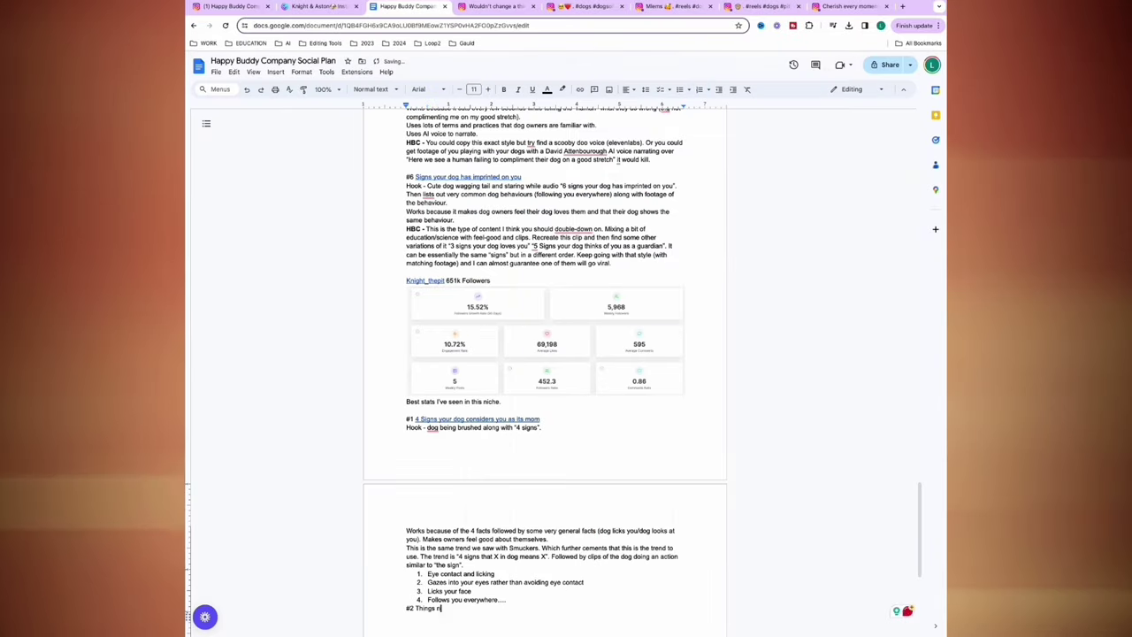
Step: Add #2 "Things no one told me before adopting a pitbull" with its two-cute-dogs hook and a note that it adapts the "4 facts" trend
{"action": "type", "text": "o one told me before adopting a pitbull"}
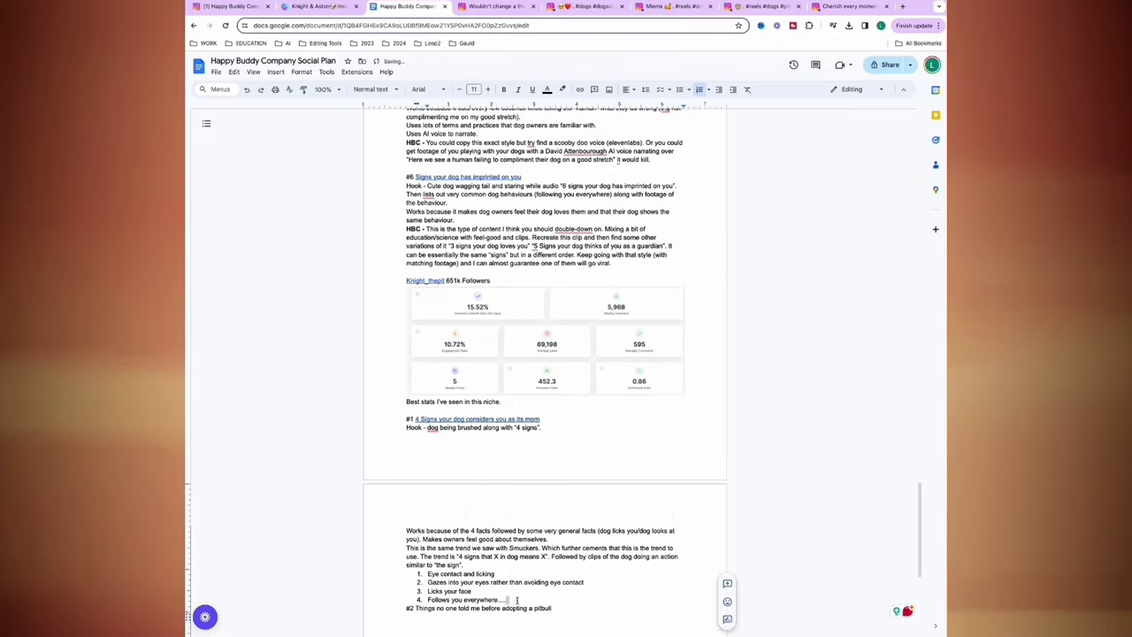
{"action": "key", "text": "Return"}
{"action": "type", "text": "Hook - 2 cute dogs with the title as caption and humouro"}
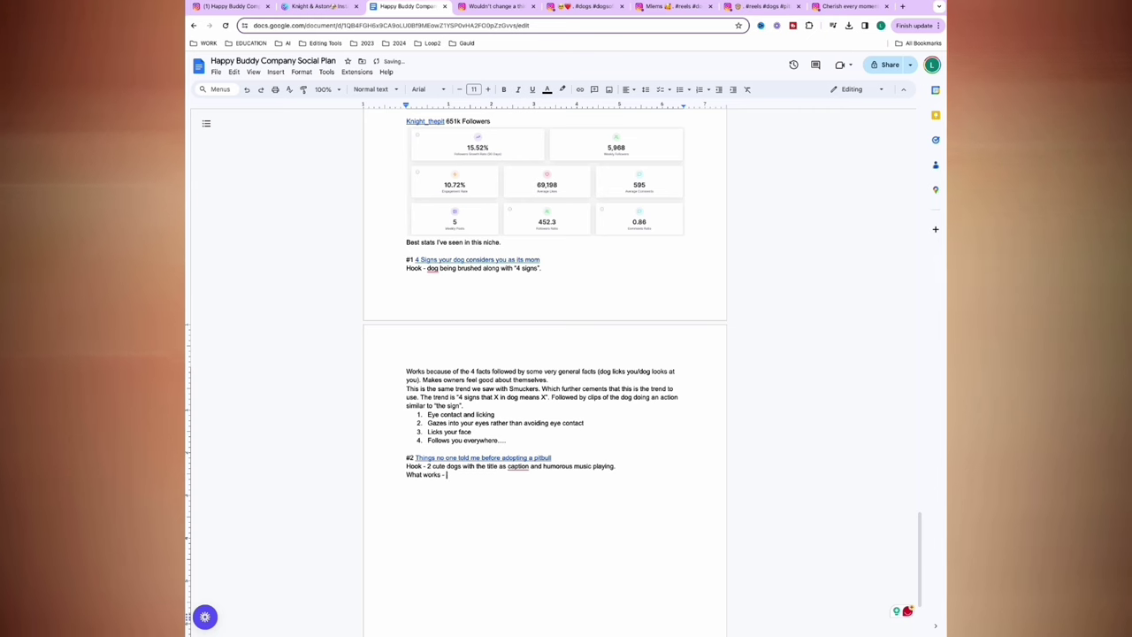
{"action": "type", "text": "this is an adaptation of the same \"4 facts\" trend. Except they've j"}
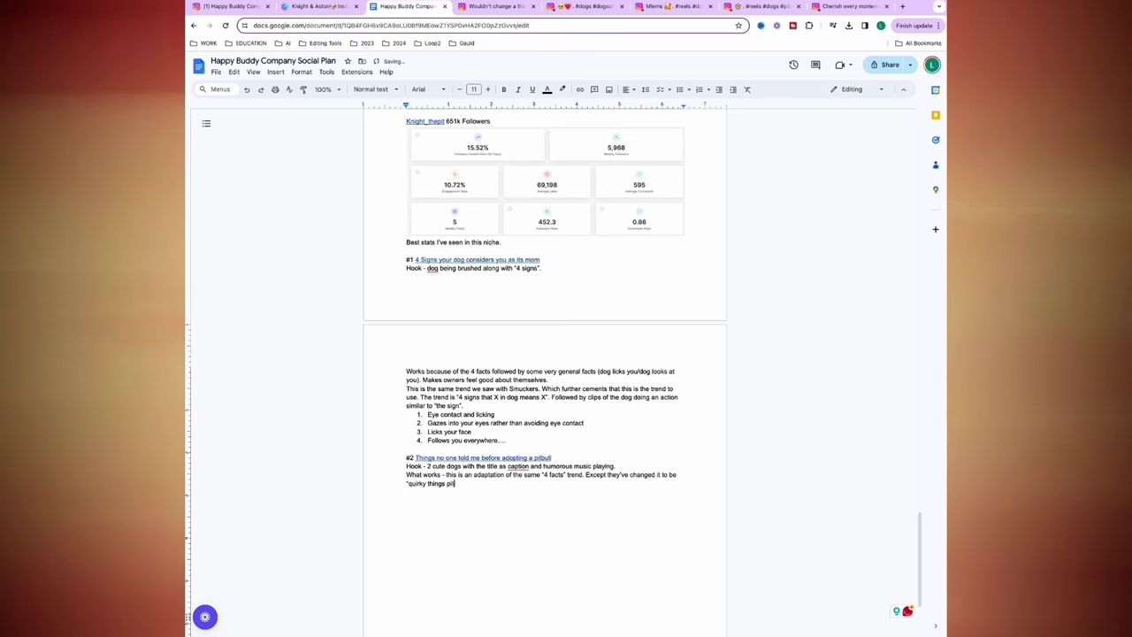
{"action": "type", "text": " to be things that all dogs do."}
Step: Add #3 "Before you get irritated" linked to its reel, with the cute dog hook and dog-affection "science" as why it works
{"action": "key", "text": "Return"}
{"action": "key", "text": "Return"}
{"action": "type", "text": "#3"}
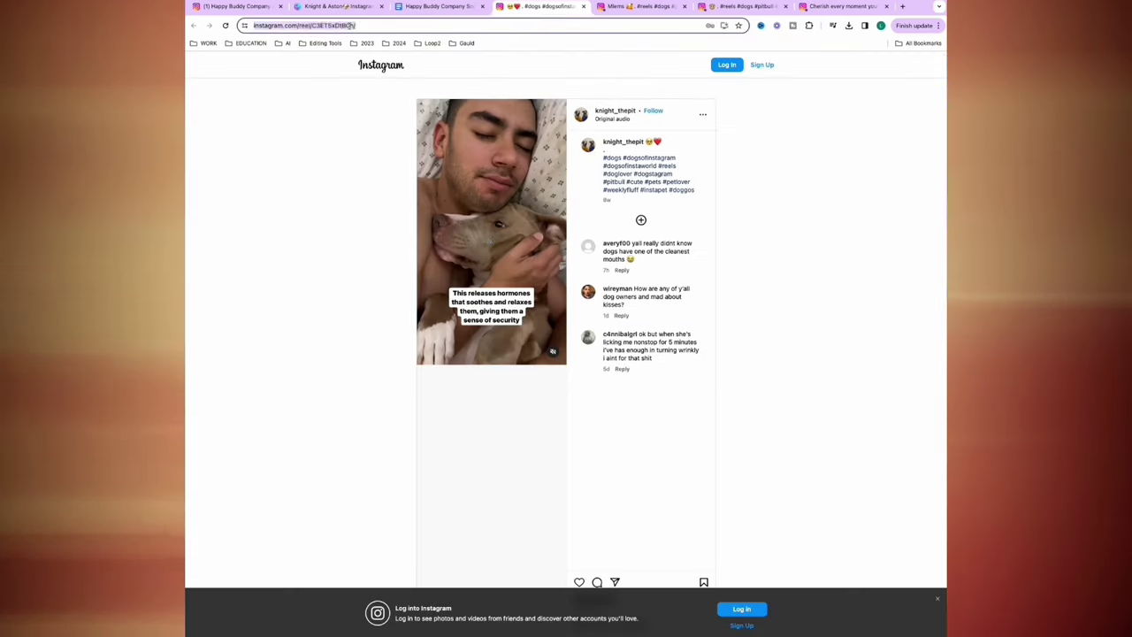
{"action": "type", "text": "Before you get in"}
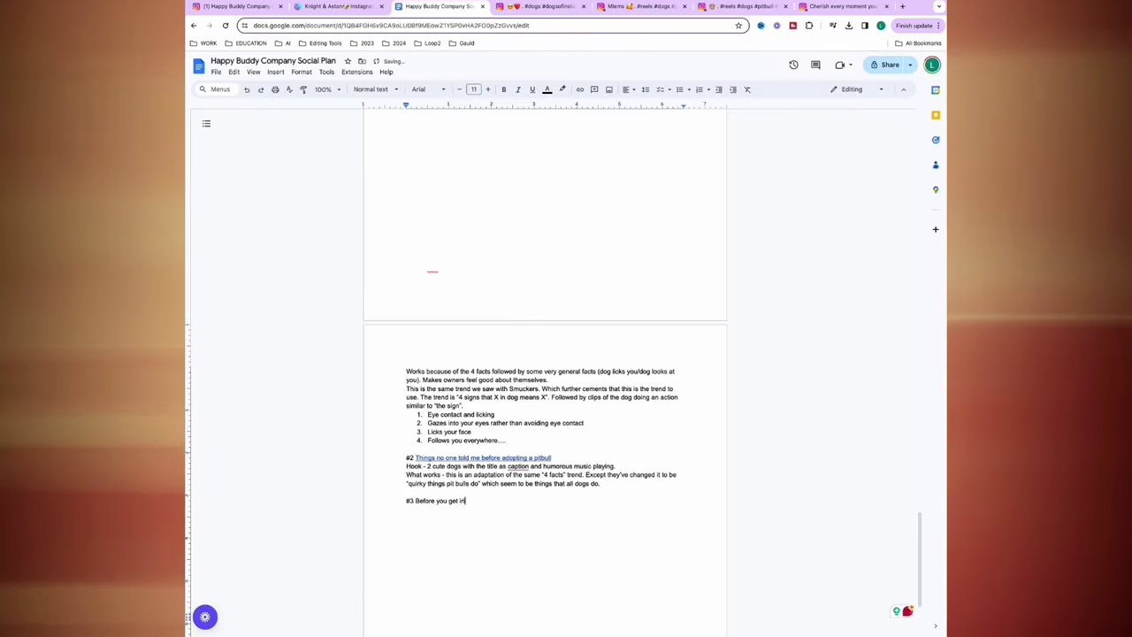
{"action": "type", "text": "ritated"}
{"action": "right_click", "coordinate": [427, 500]}
{"action": "left_click", "coordinate": [442, 404]}
{"action": "key", "text": "Return"}
{"action": "type", "text": "Hook - cute dog"}
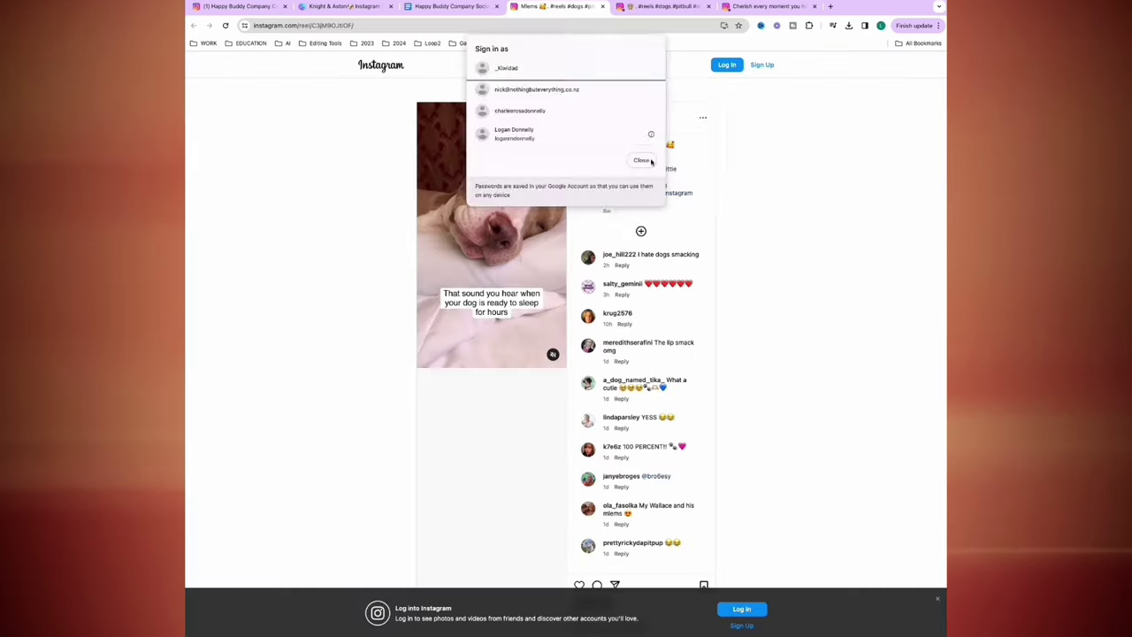
{"action": "type", "text": "unt to."}
Step: Add #4 "The sound you hear when your dog is ready to sleep for hours" linked to its reel, with the lip-licking close-up hook and ASMR appeal
{"action": "key", "text": "Return"}
{"action": "key", "text": "Return"}
{"action": "type", "text": "#3"}
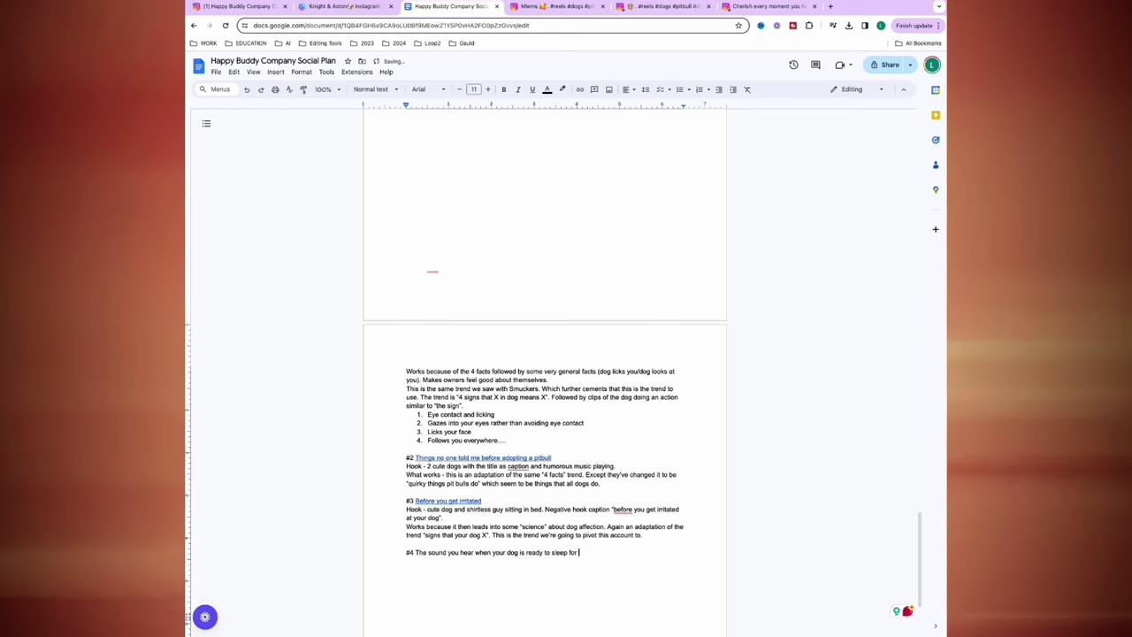
{"action": "type", "text": "hours"}
{"action": "key", "text": "ctrl+k"}
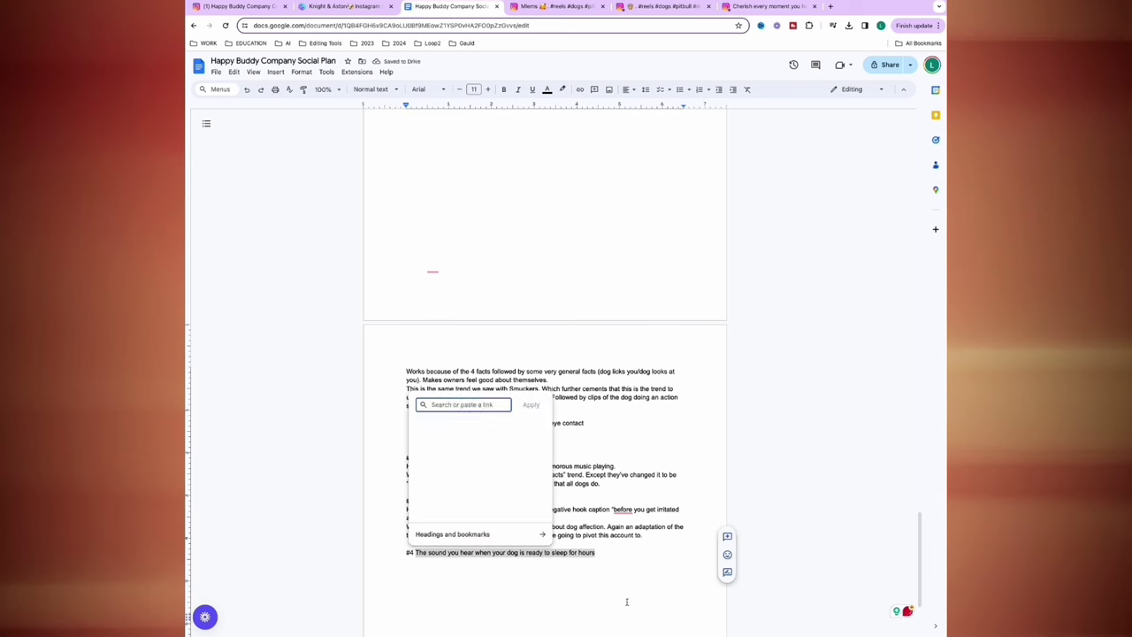
{"action": "key", "text": "Return"}
{"action": "key", "text": "Return"}
{"action": "type", "text": "Hook - close up of dog about to sleep, licking its lips."}
{"action": "key", "text": "Return"}
{"action": "type", "text": "Works because - cute dog + ASMR sounds of dog licking. Personally not a fan - but data"}
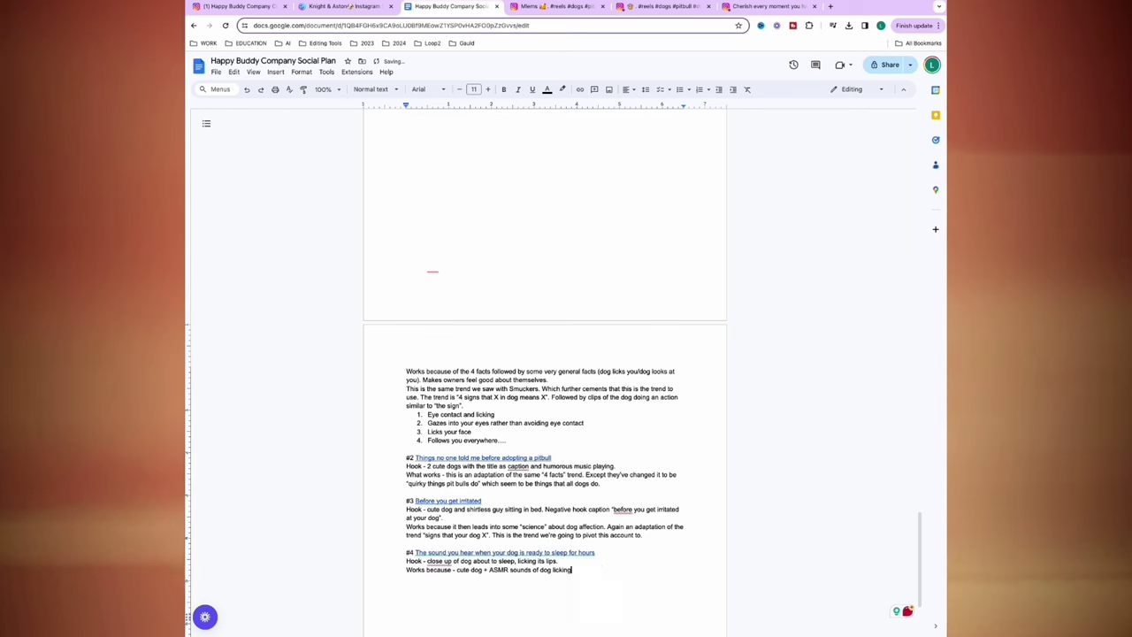
Step: Add #5 "Comforting your pitbull" linked to its reel, with the tummy rubs hook and the humour of a pitbull being afraid of a chihuahua
{"action": "scroll", "coordinate": [403, 490], "scroll_direction": "up", "scroll_amount": 3}
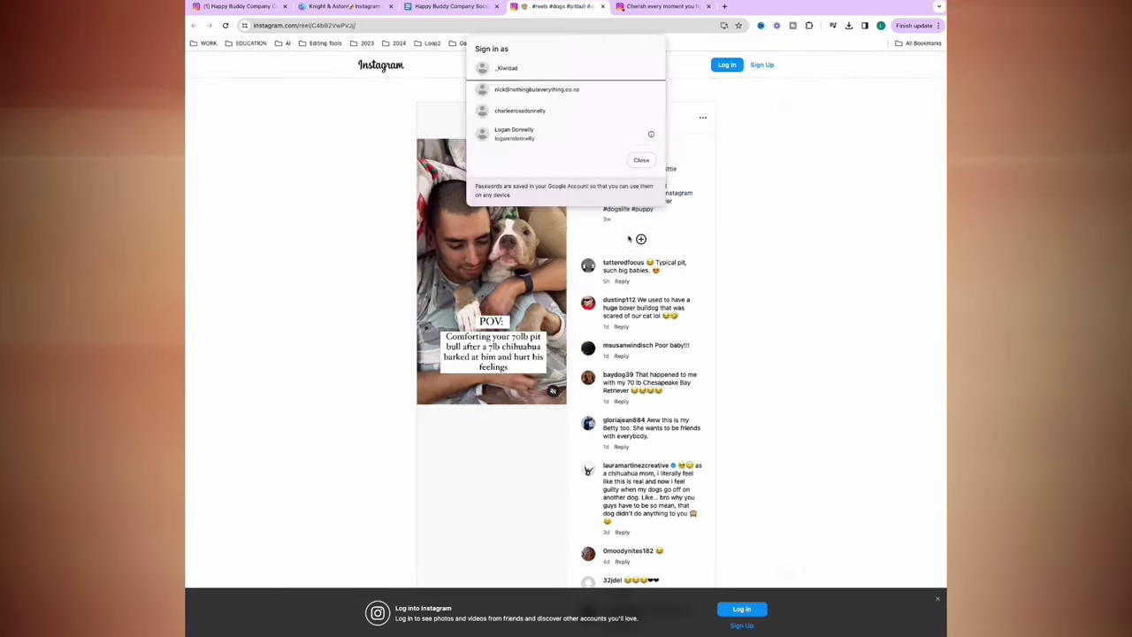
{"action": "left_click", "coordinate": [629, 239]}
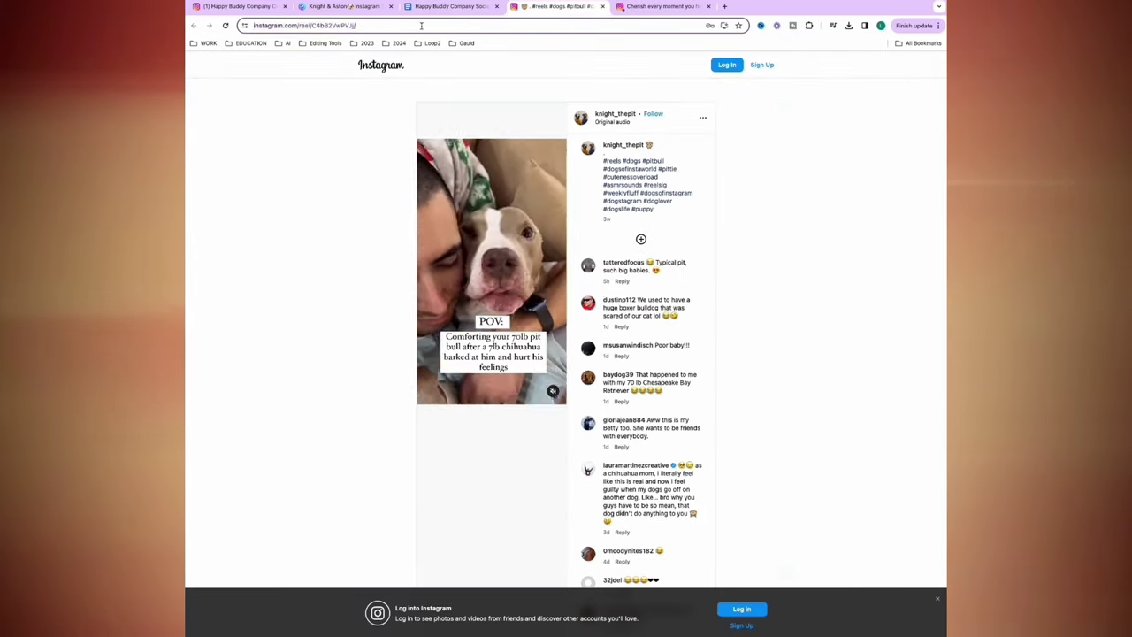
{"action": "left_click", "coordinate": [451, 6]}
{"action": "right_click", "coordinate": [430, 215]}
{"action": "key", "text": "Escape"}
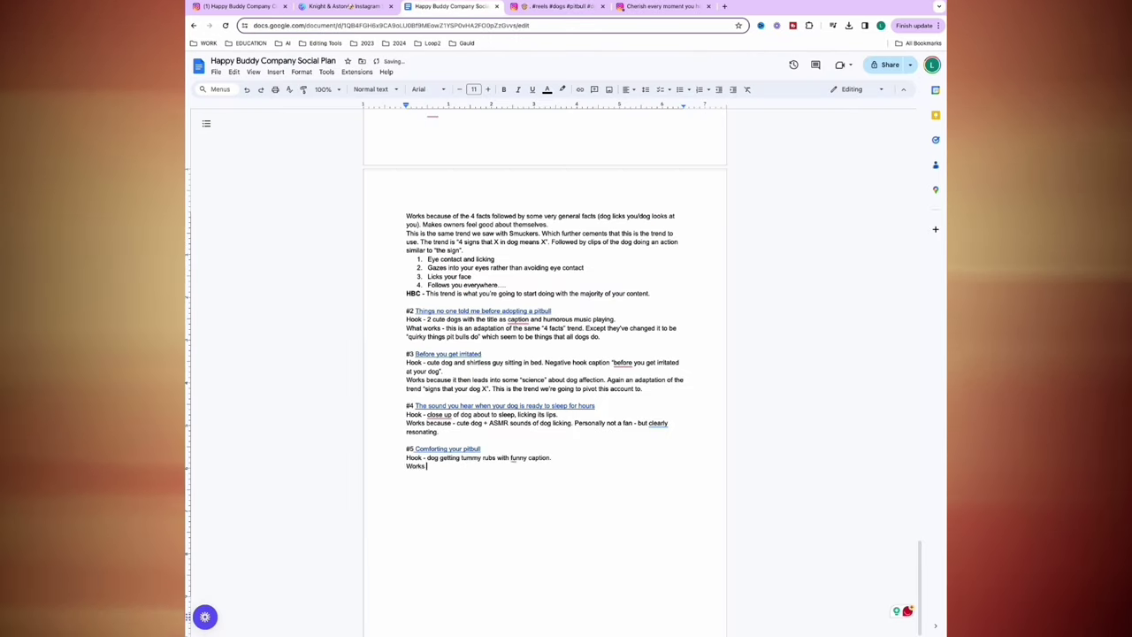
{"action": "type", "text": "s are funny & funny to imagine the pitbull struggling with small"}
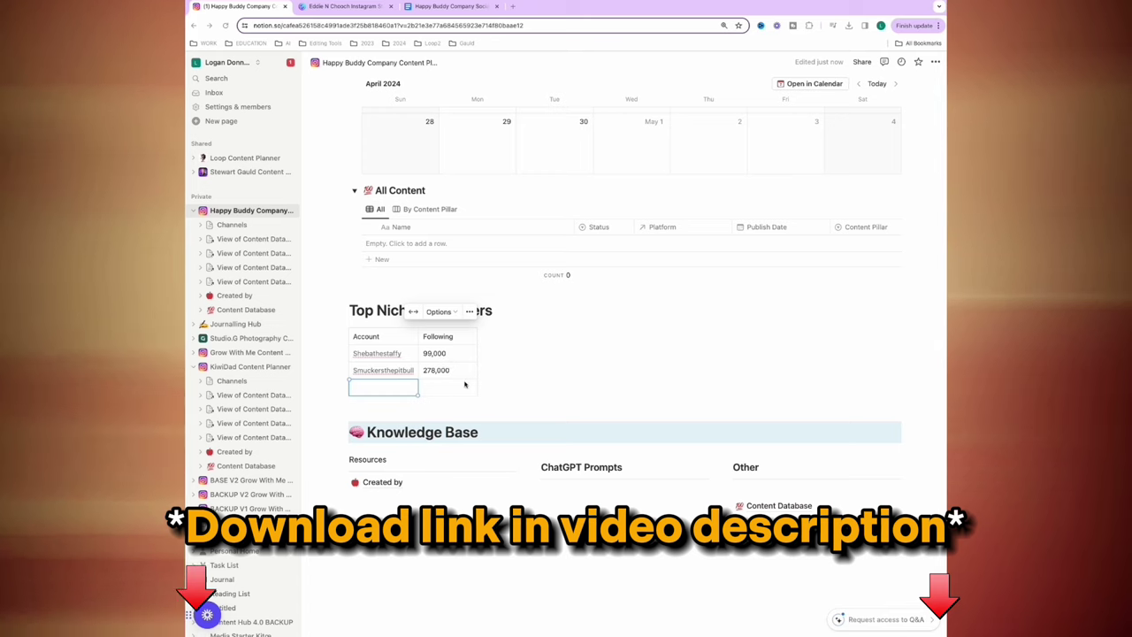
Step: In Notion's Top Niche Performers table, add the Knight_thepit account linked from the social plan, with a following of 650,000
{"action": "scroll", "coordinate": [361, 397], "scroll_direction": "up", "scroll_amount": 1}
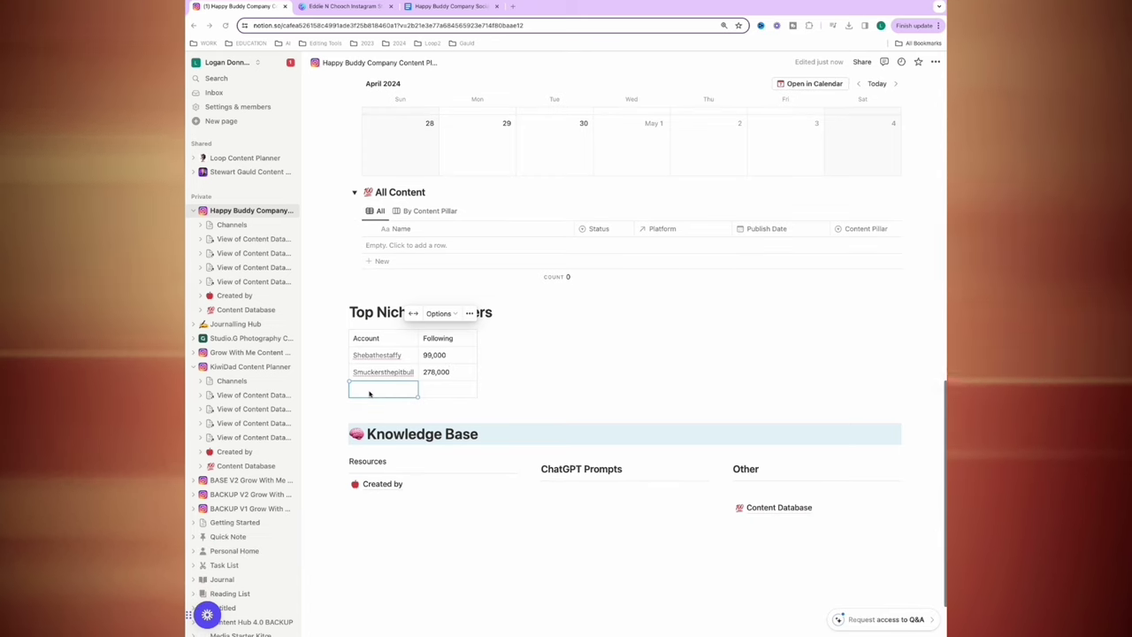
{"action": "scroll", "coordinate": [369, 396], "scroll_direction": "up", "scroll_amount": 1}
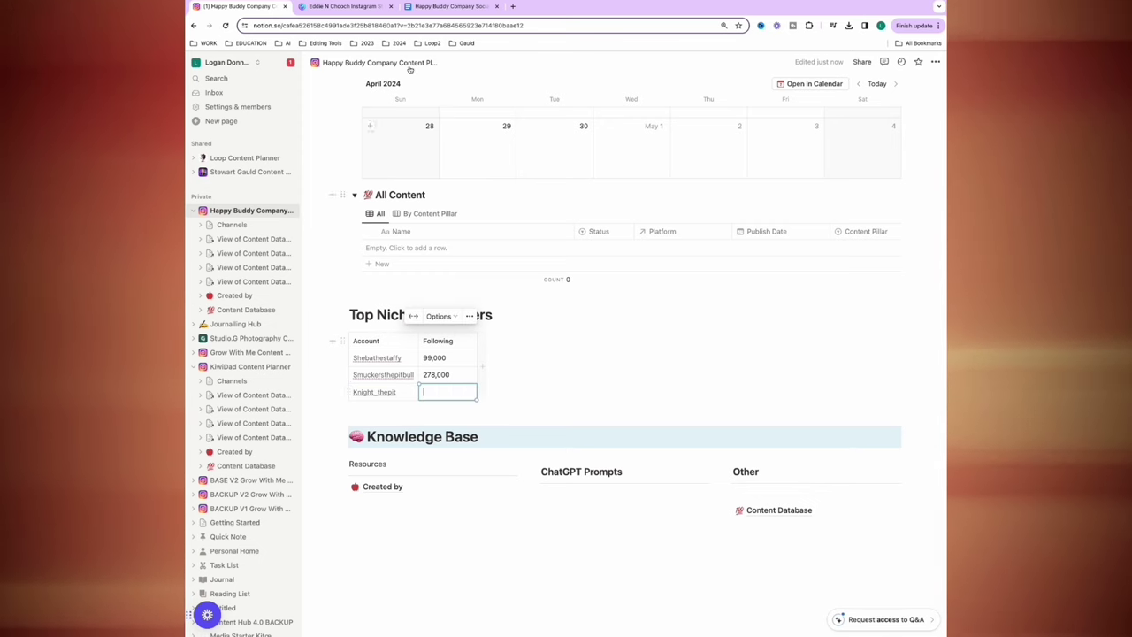
{"action": "left_click", "coordinate": [452, 11]}
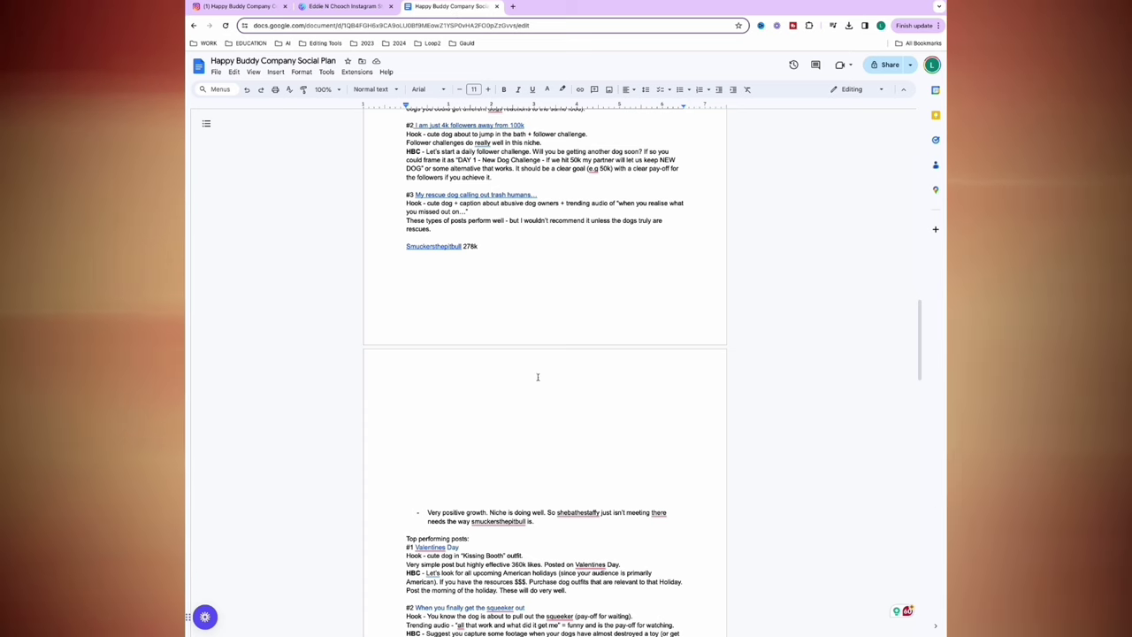
{"action": "scroll", "coordinate": [537, 376], "scroll_direction": "down", "scroll_amount": 4}
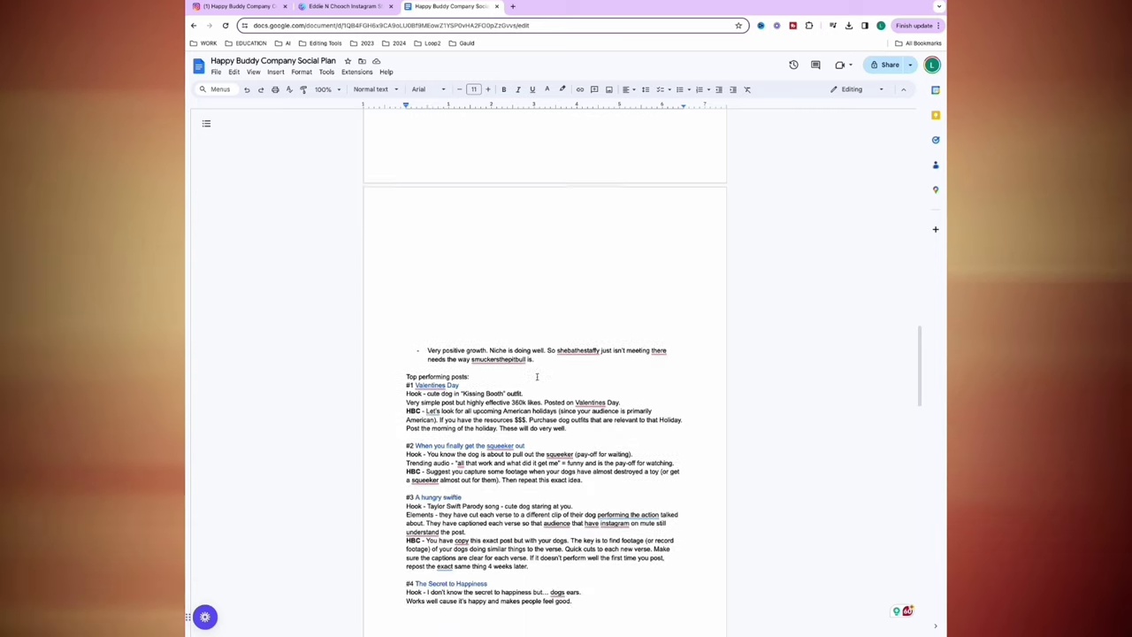
{"action": "scroll", "coordinate": [537, 377], "scroll_direction": "up", "scroll_amount": 4}
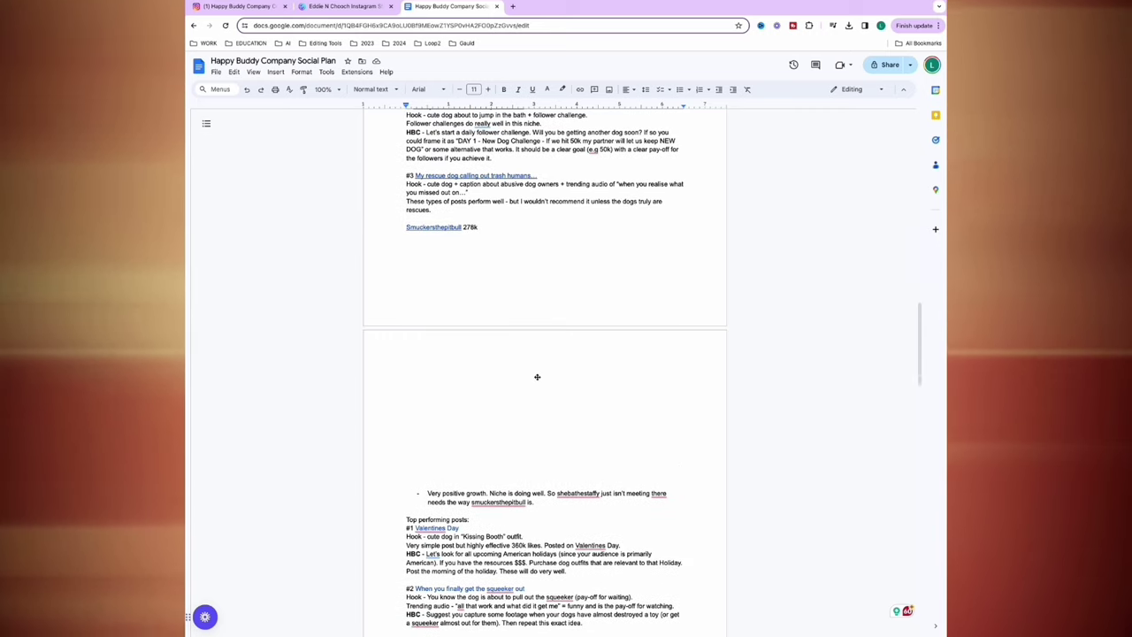
{"action": "scroll", "coordinate": [541, 420], "scroll_direction": "down", "scroll_amount": 6}
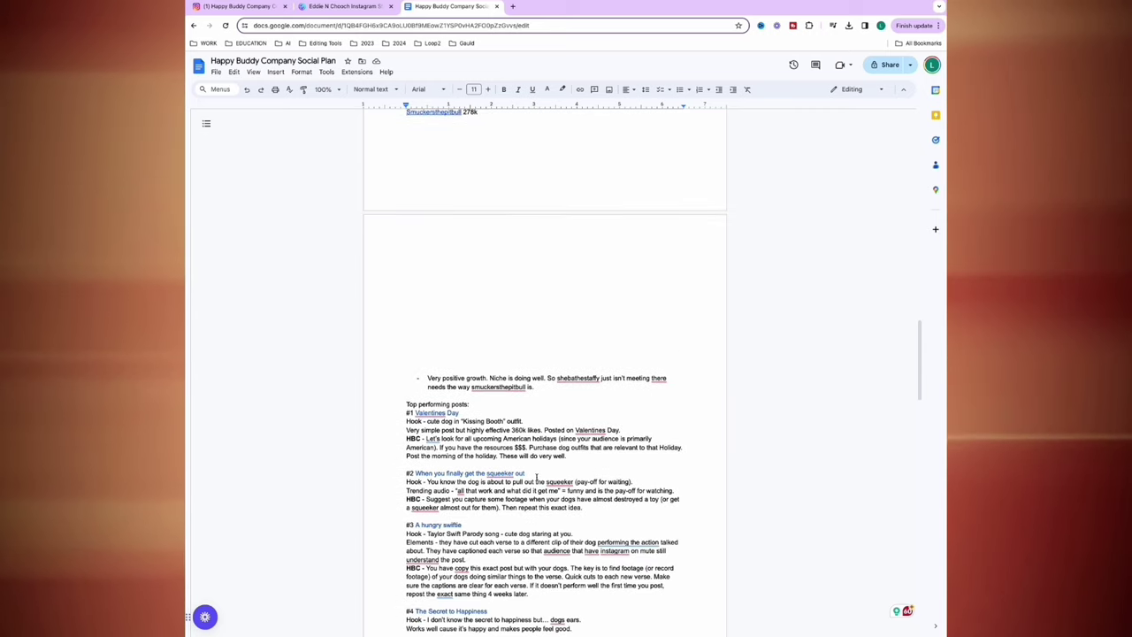
{"action": "scroll", "coordinate": [536, 477], "scroll_direction": "down", "scroll_amount": 5}
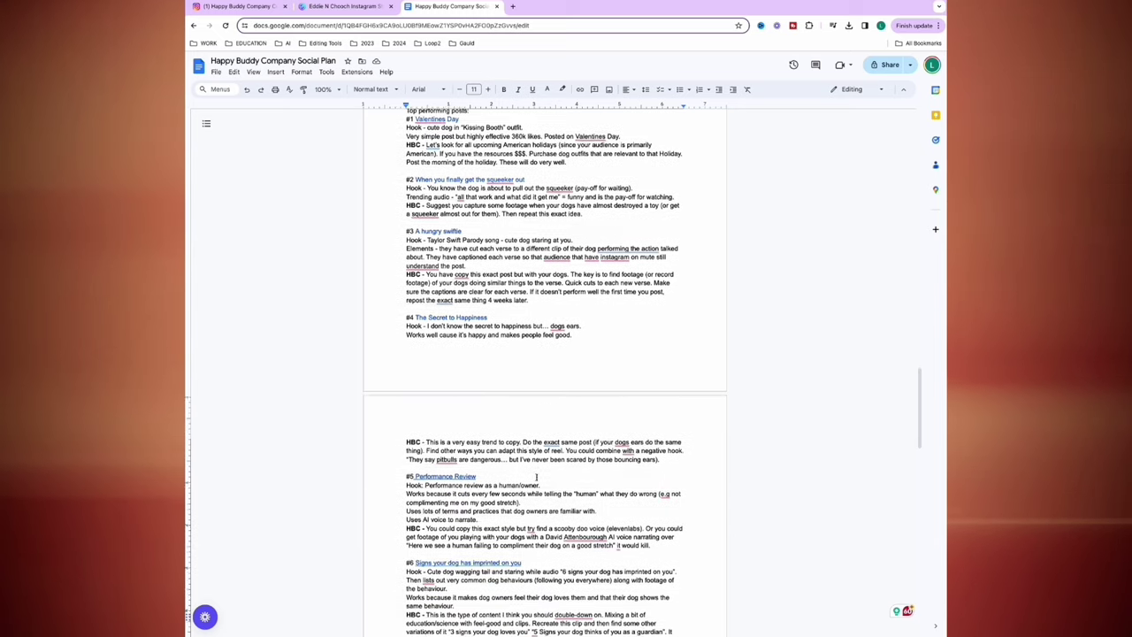
{"action": "scroll", "coordinate": [536, 476], "scroll_direction": "down", "scroll_amount": 3}
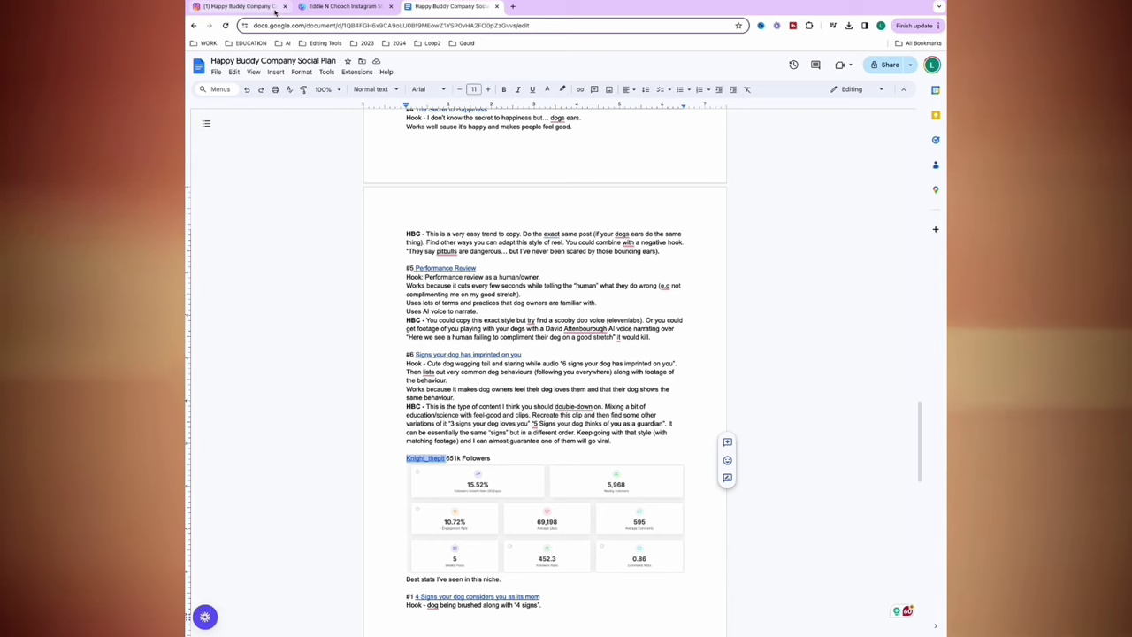
{"action": "left_click", "coordinate": [256, 7]}
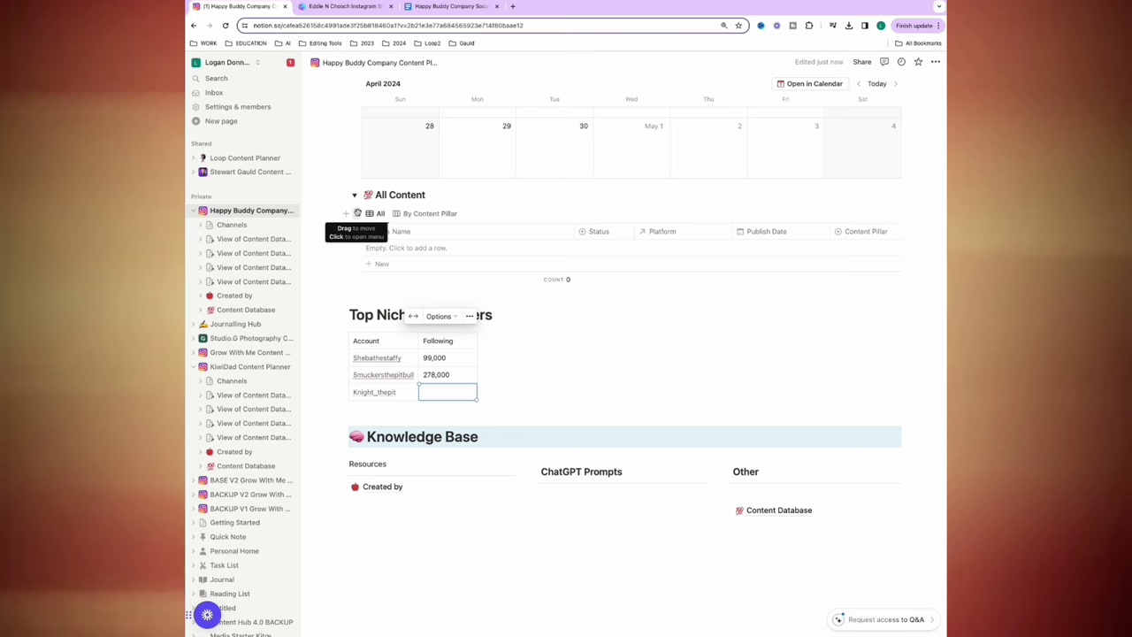
{"action": "type", "text": "650,000"}
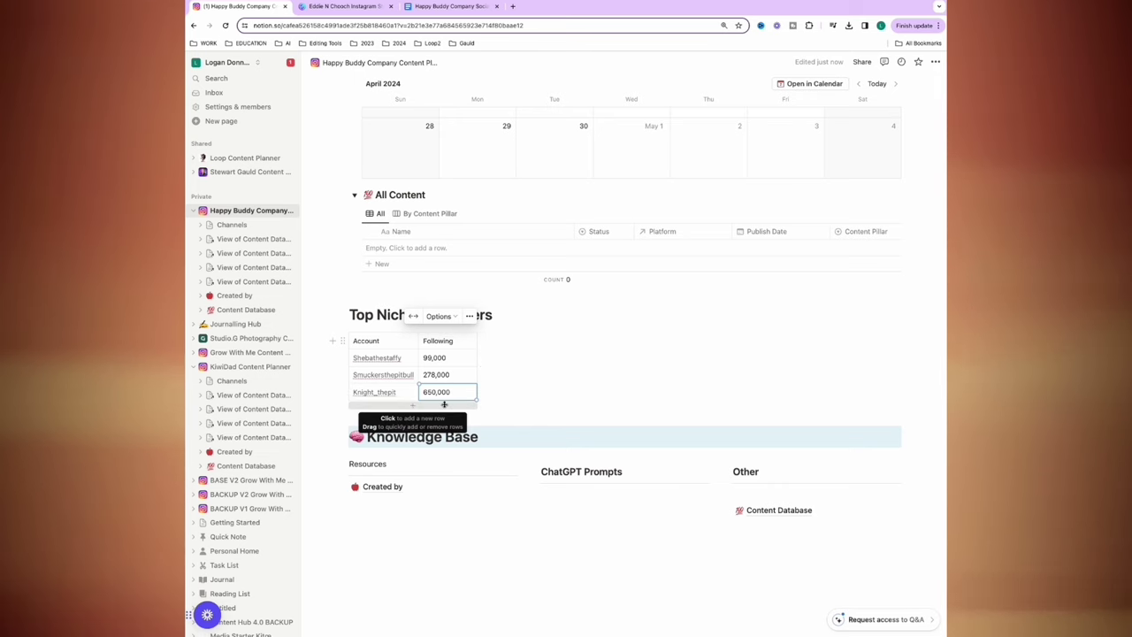
Step: Add a row to the Top Niche Performers table for the Eddienchooch215 account linked from the social plan, with a following of 423,000
{"action": "left_click_drag", "start_coordinate": [443, 405], "coordinate": [444, 405]}
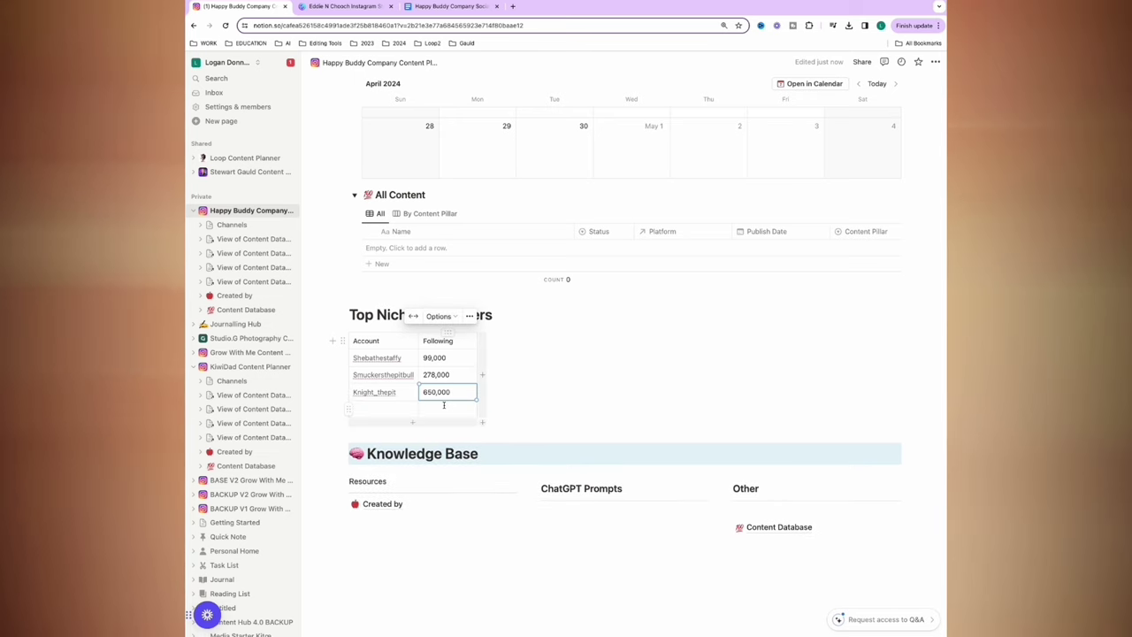
{"action": "left_click", "coordinate": [454, 7]}
{"action": "scroll", "coordinate": [450, 285], "scroll_direction": "down", "scroll_amount": 5}
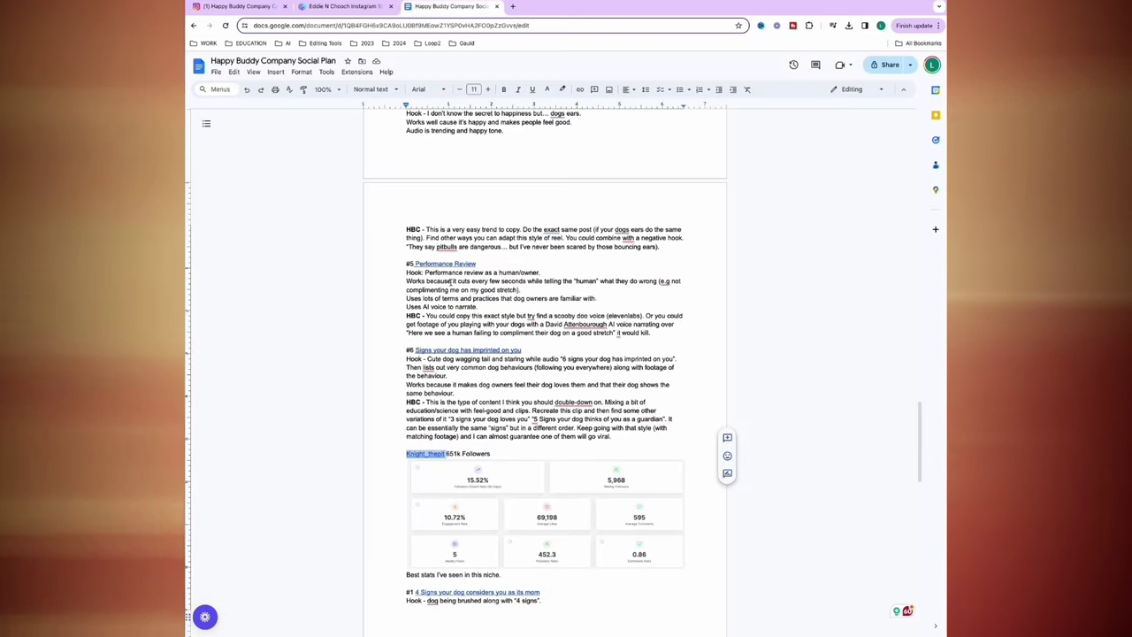
{"action": "scroll", "coordinate": [450, 285], "scroll_direction": "down", "scroll_amount": 2}
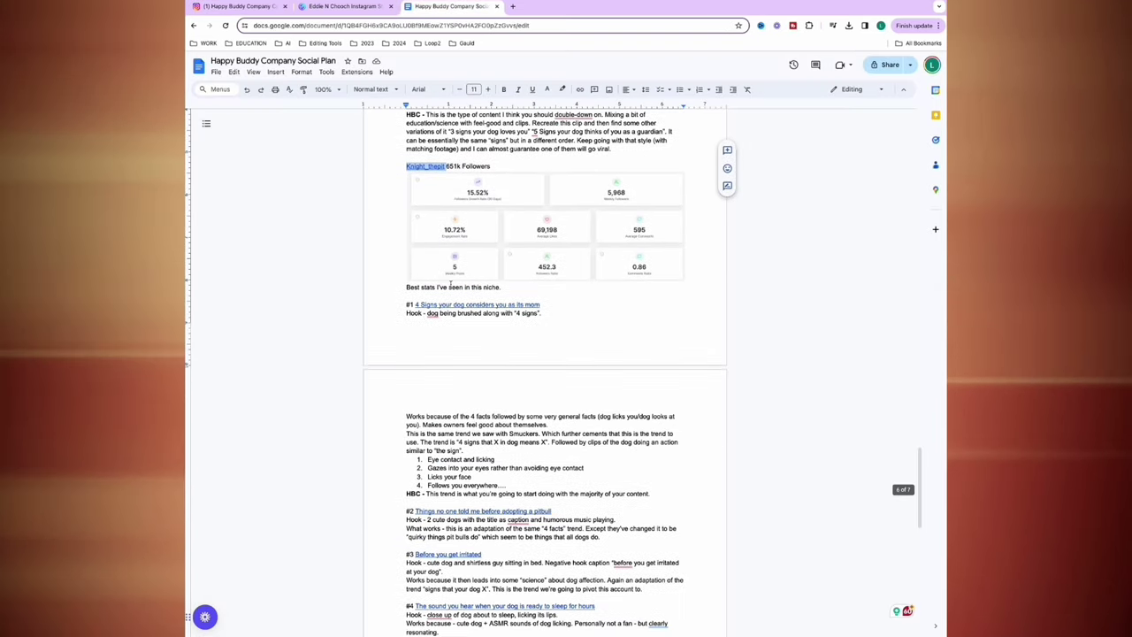
{"action": "scroll", "coordinate": [450, 284], "scroll_direction": "down", "scroll_amount": 4}
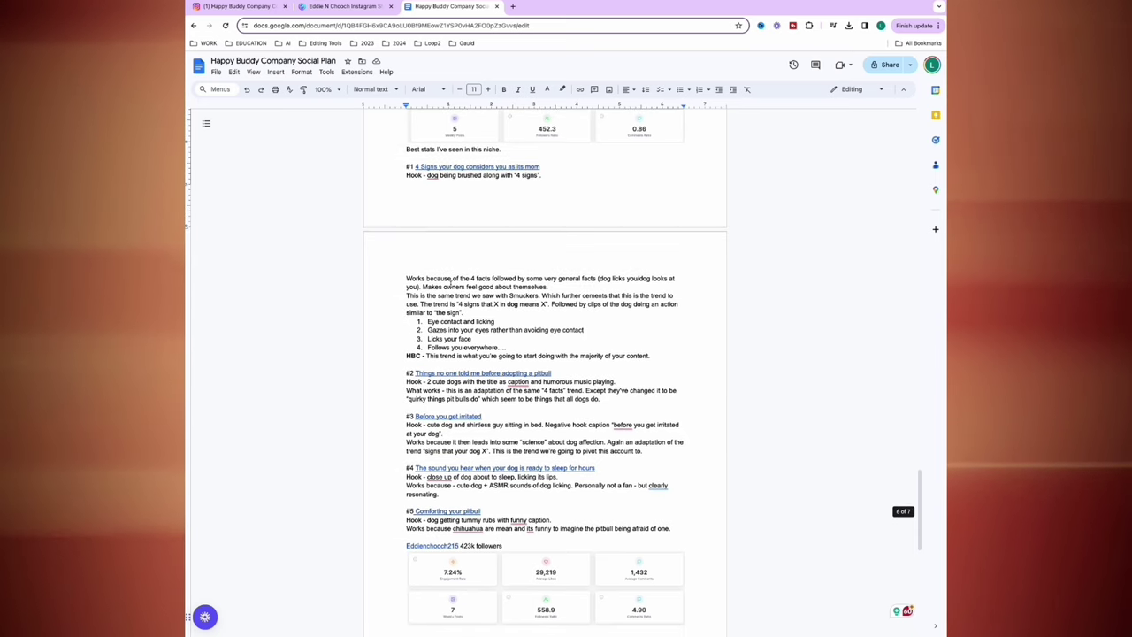
{"action": "scroll", "coordinate": [450, 285], "scroll_direction": "down", "scroll_amount": 3}
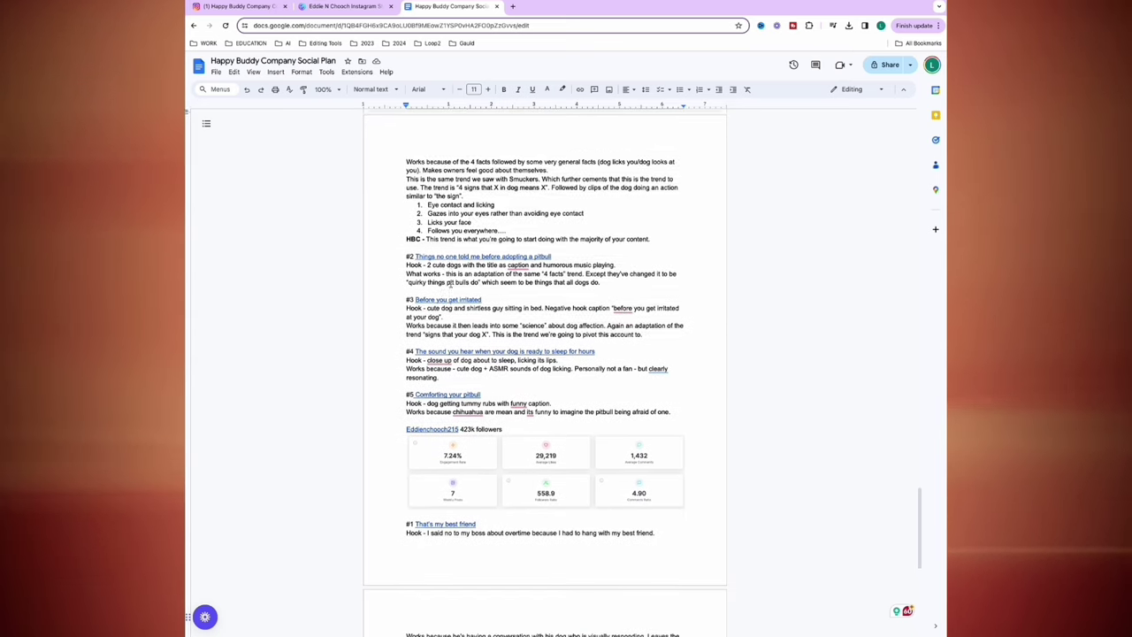
{"action": "scroll", "coordinate": [450, 284], "scroll_direction": "down", "scroll_amount": 1}
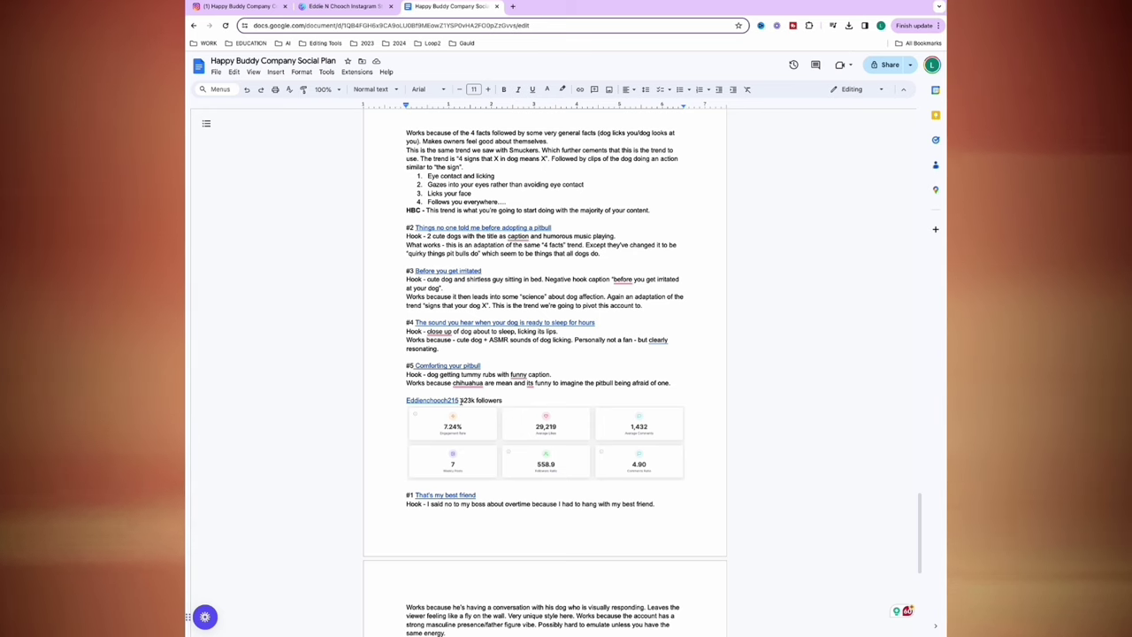
{"action": "left_click_drag", "start_coordinate": [459, 400], "coordinate": [399, 399]}
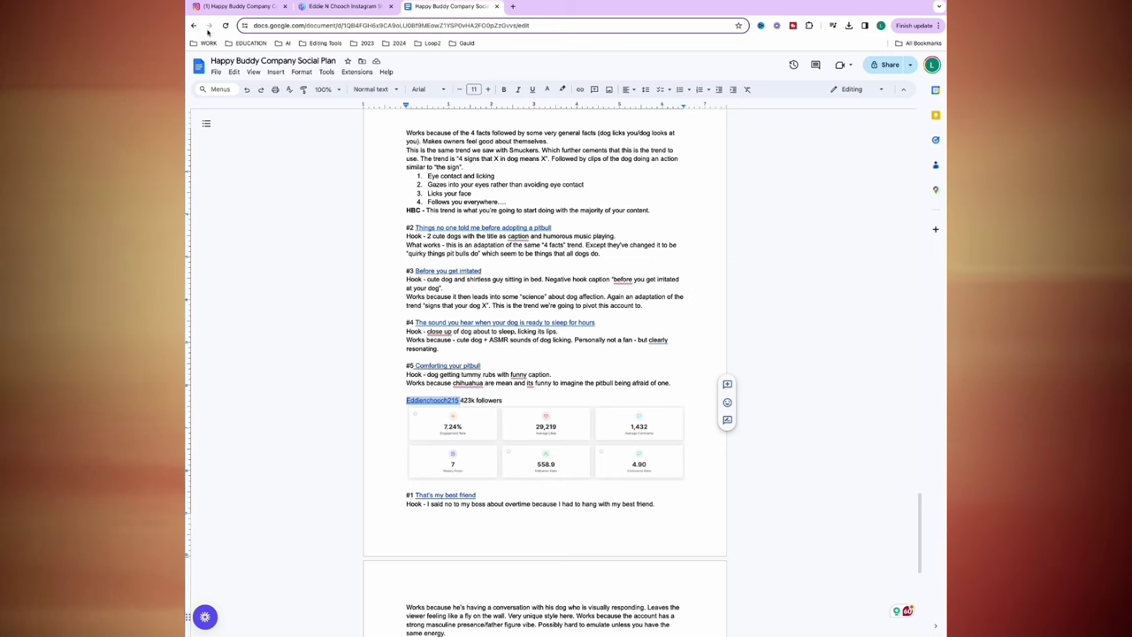
{"action": "left_click", "coordinate": [251, 8]}
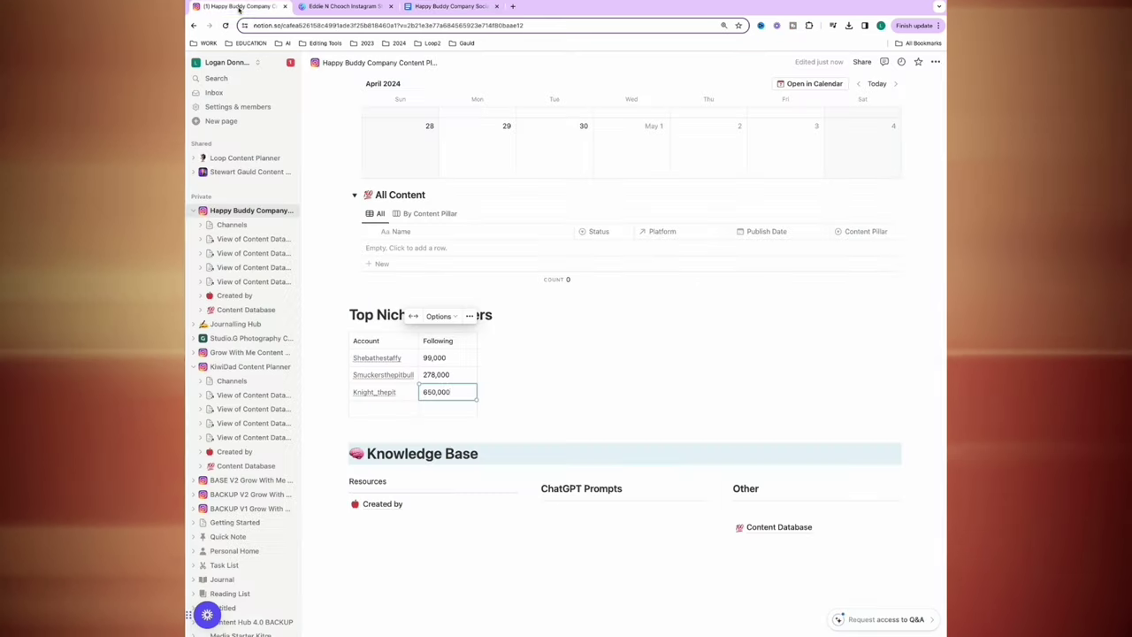
{"action": "left_click", "coordinate": [371, 406]}
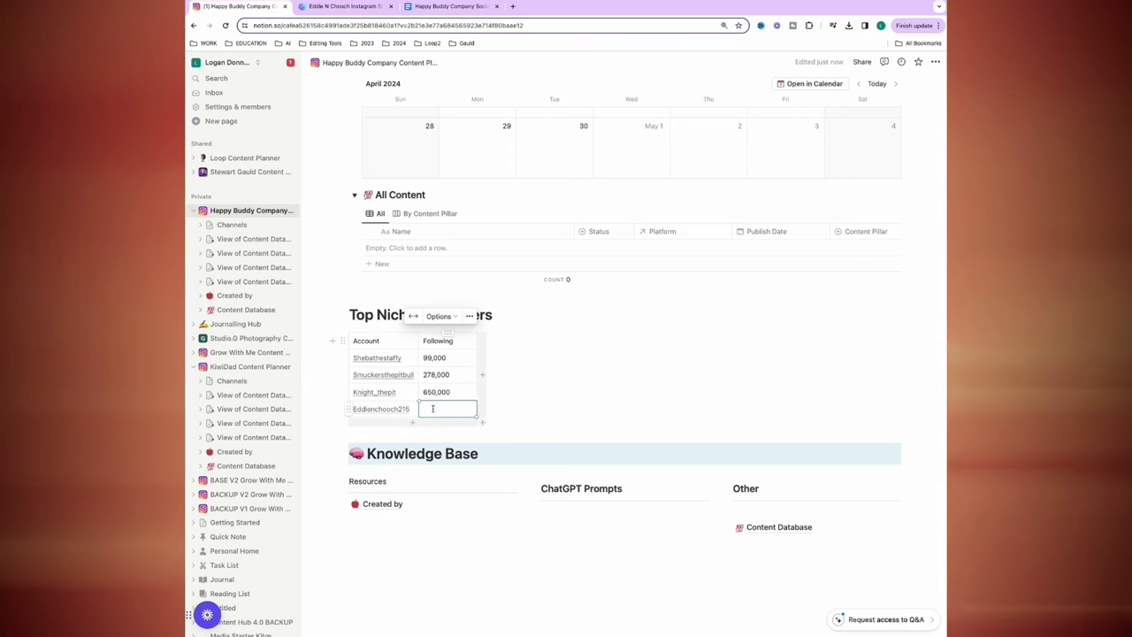
{"action": "type", "text": "42"}
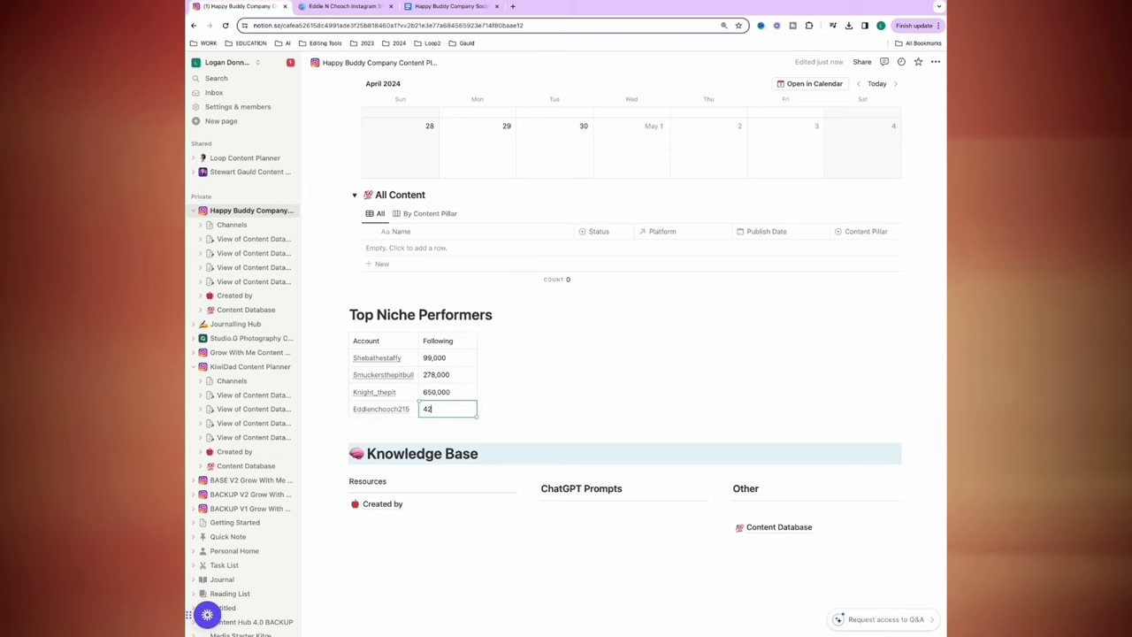
{"action": "type", "text": "3,000"}
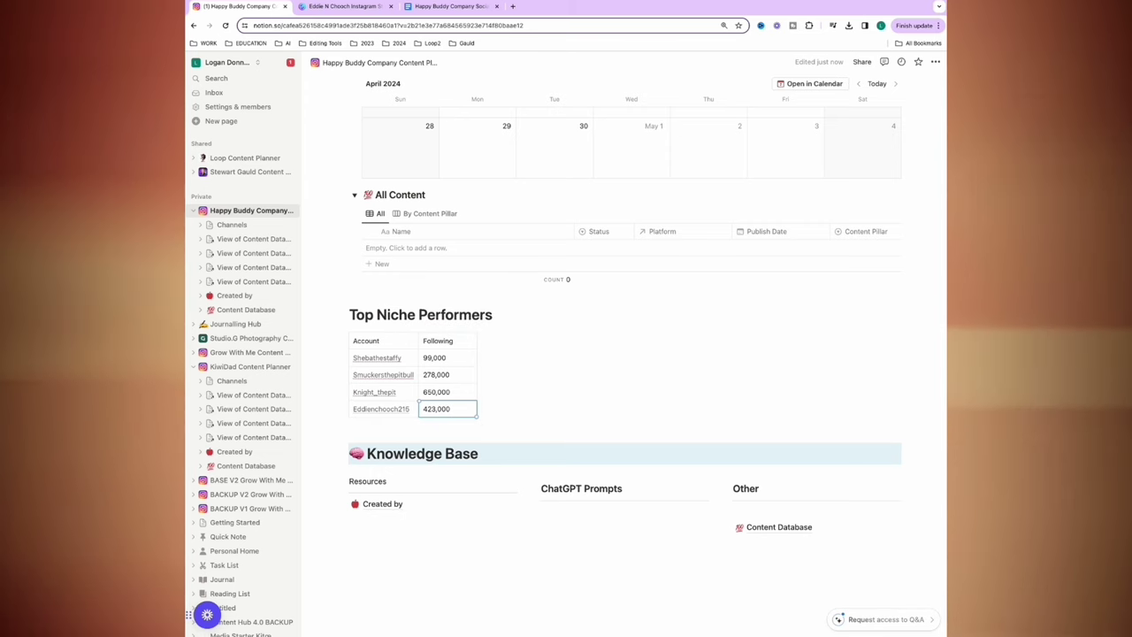
Step: Create a new Instagram reel entry from the dashboard, titled "When you beg for the snack and instantly regret it"
{"action": "scroll", "coordinate": [626, 369], "scroll_direction": "up", "scroll_amount": 10}
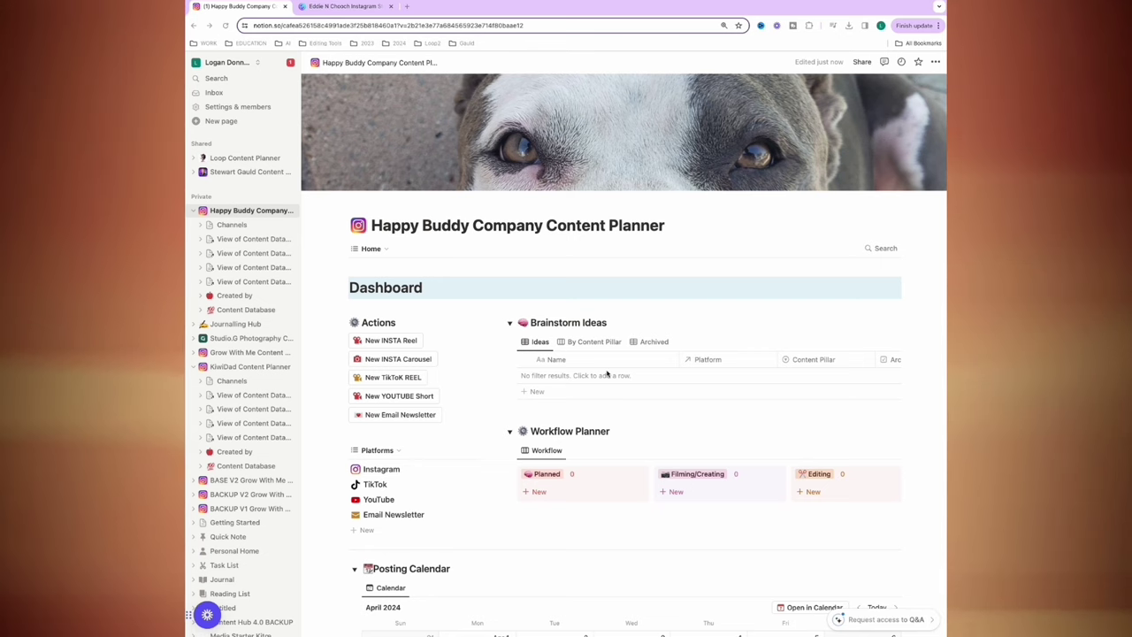
{"action": "left_click", "coordinate": [397, 340]}
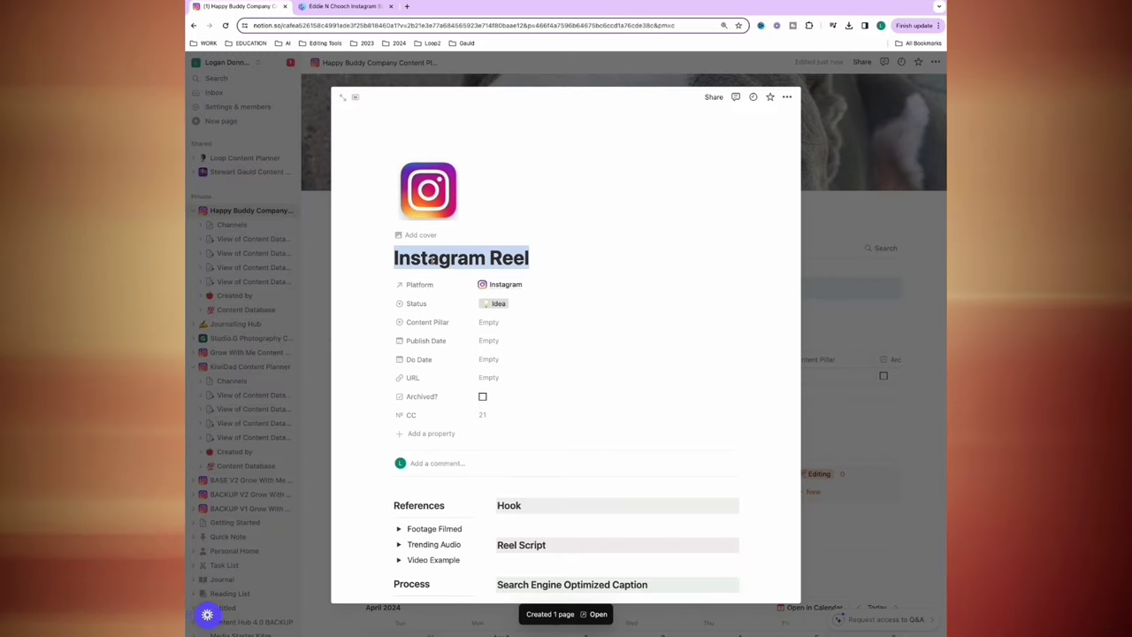
{"action": "type", "text": "When you for"}
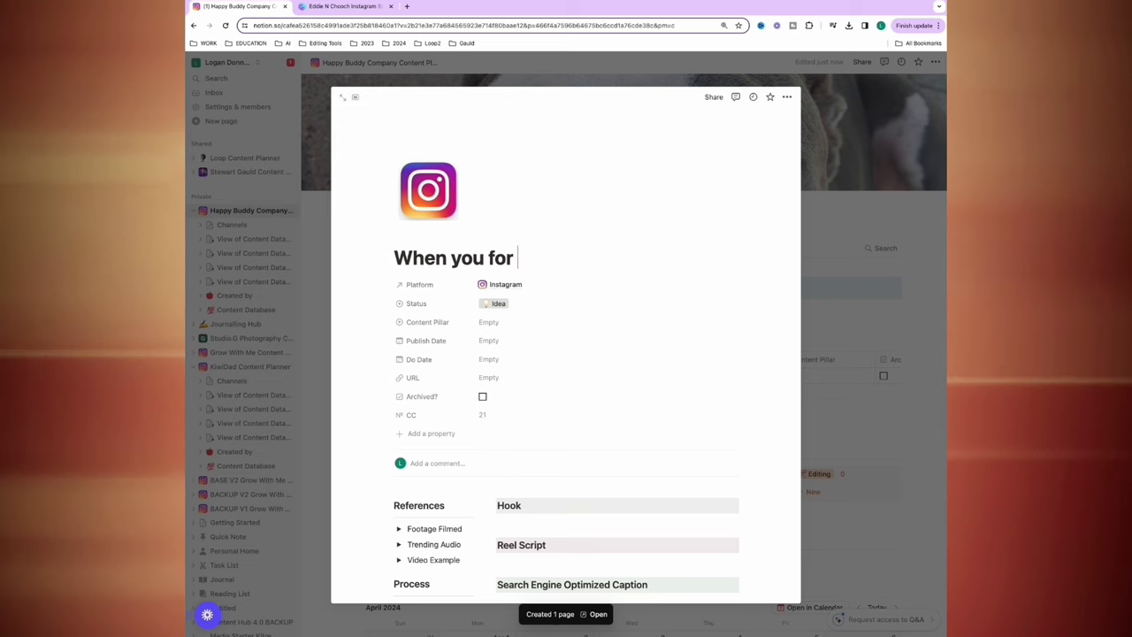
{"action": "key", "text": "BackSpace"}
{"action": "key", "text": "BackSpace"}
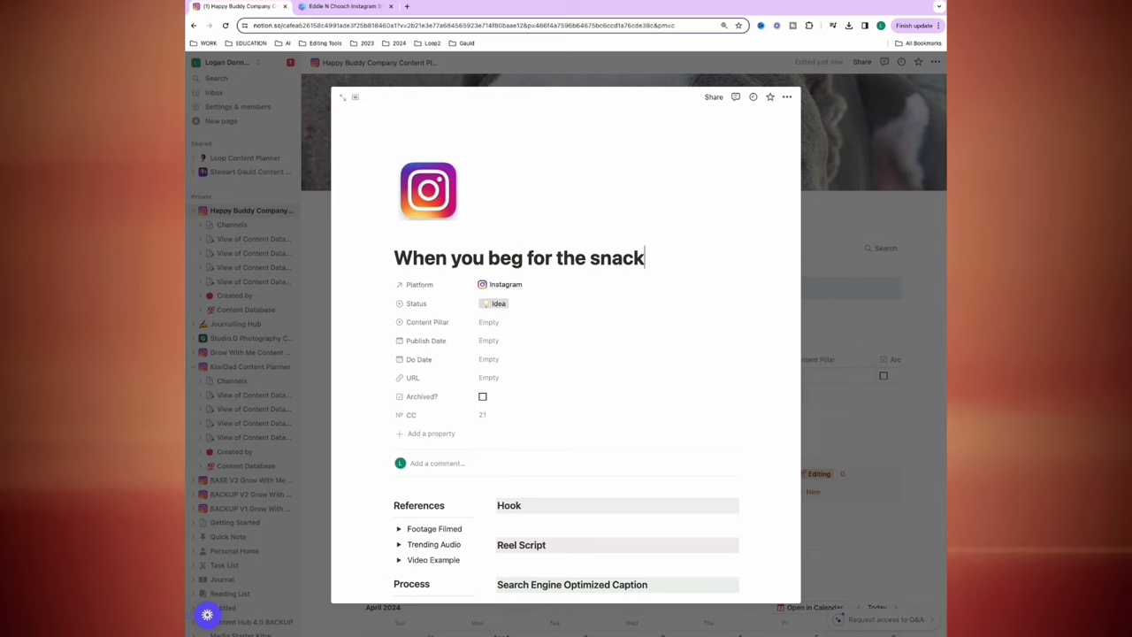
{"action": "type", "text": "tantly "}
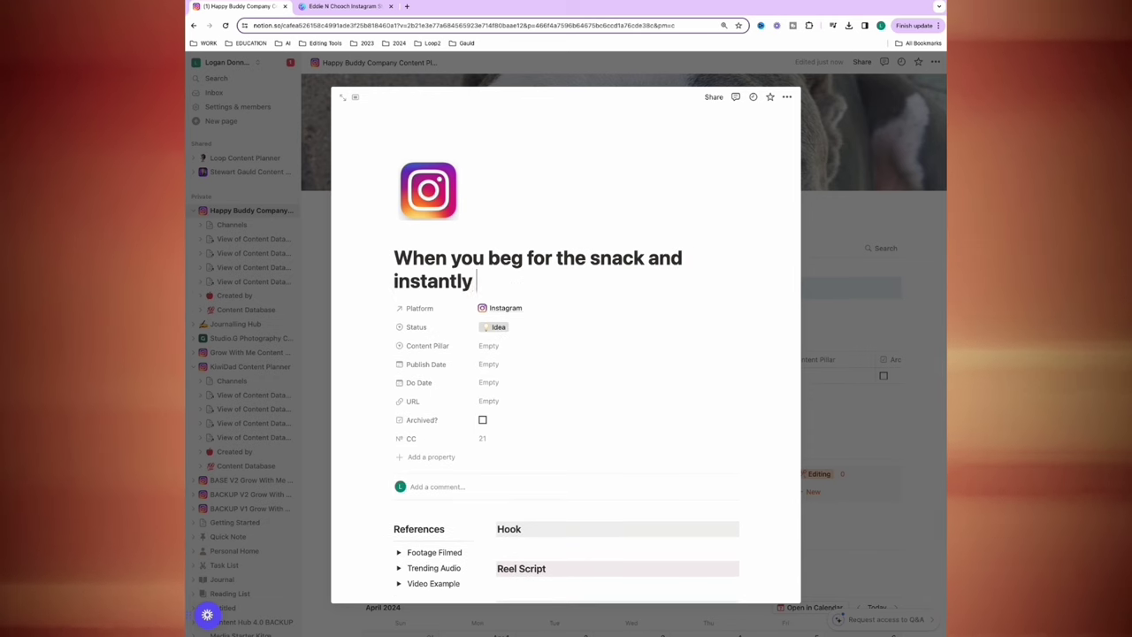
{"action": "type", "text": "regret it"}
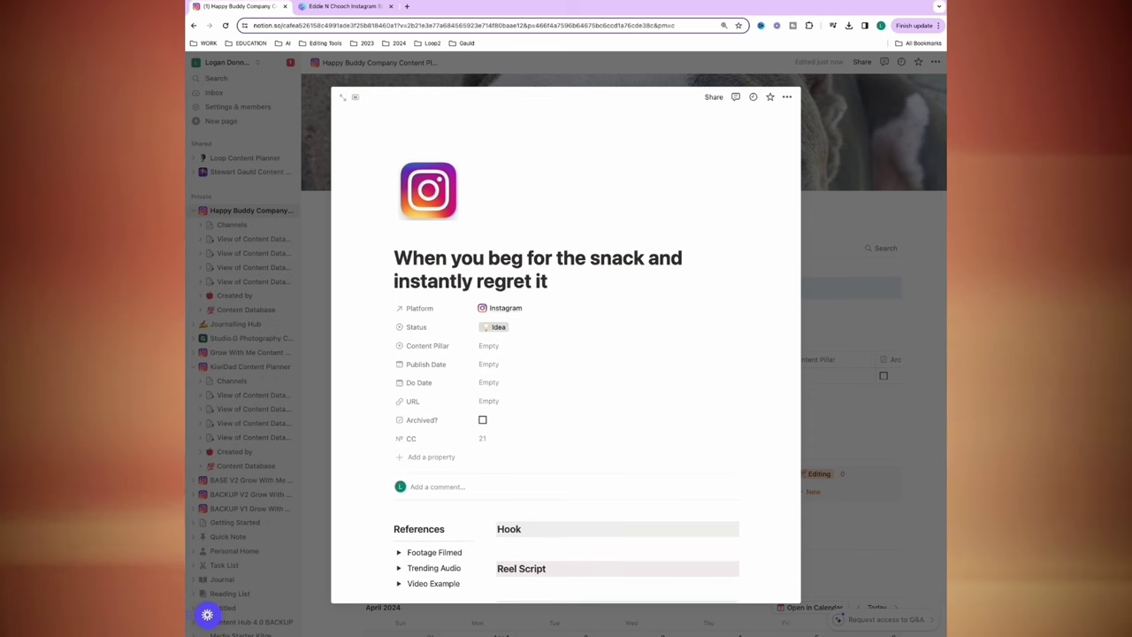
Step: Set the reel entry's status to Planned
{"action": "left_click", "coordinate": [488, 345]}
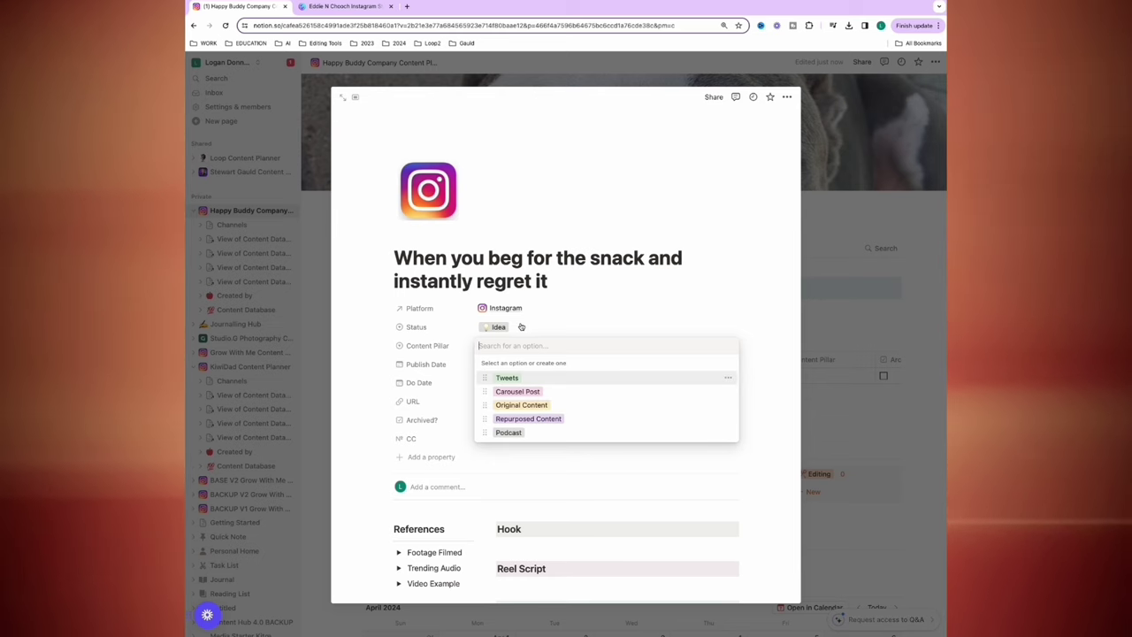
{"action": "left_click", "coordinate": [507, 328]}
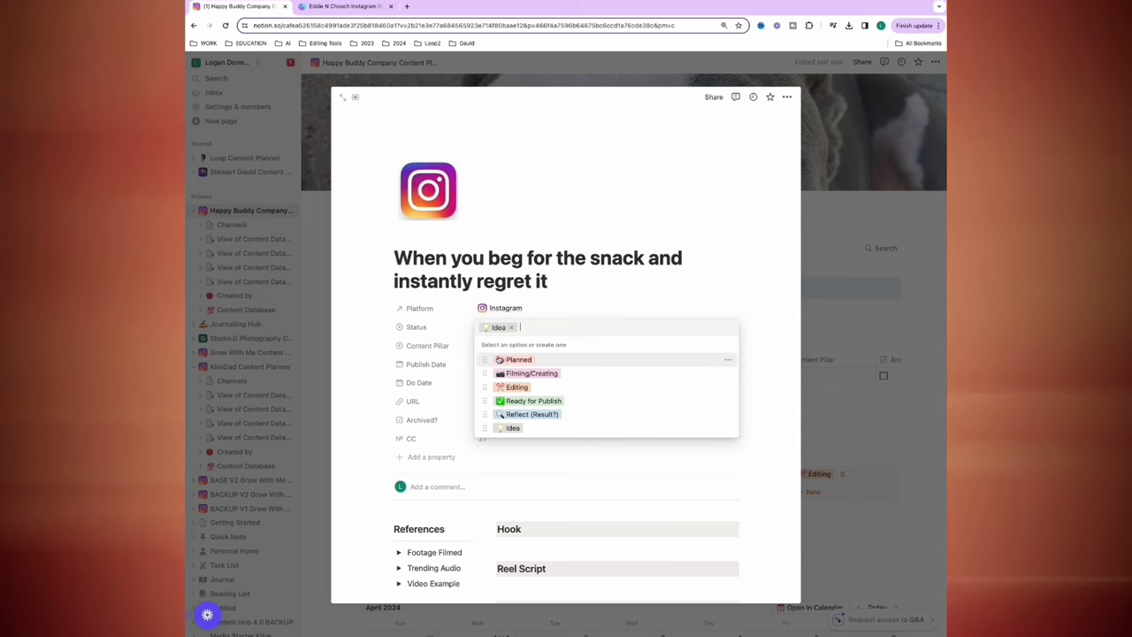
{"action": "left_click", "coordinate": [512, 360]}
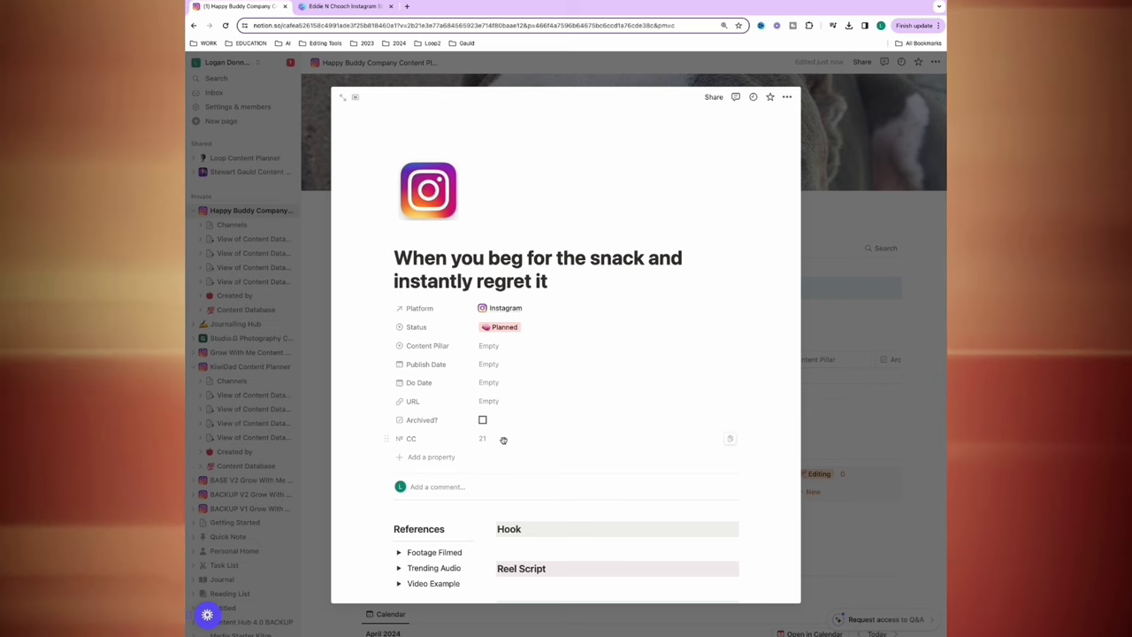
{"action": "scroll", "coordinate": [503, 440], "scroll_direction": "down", "scroll_amount": 2}
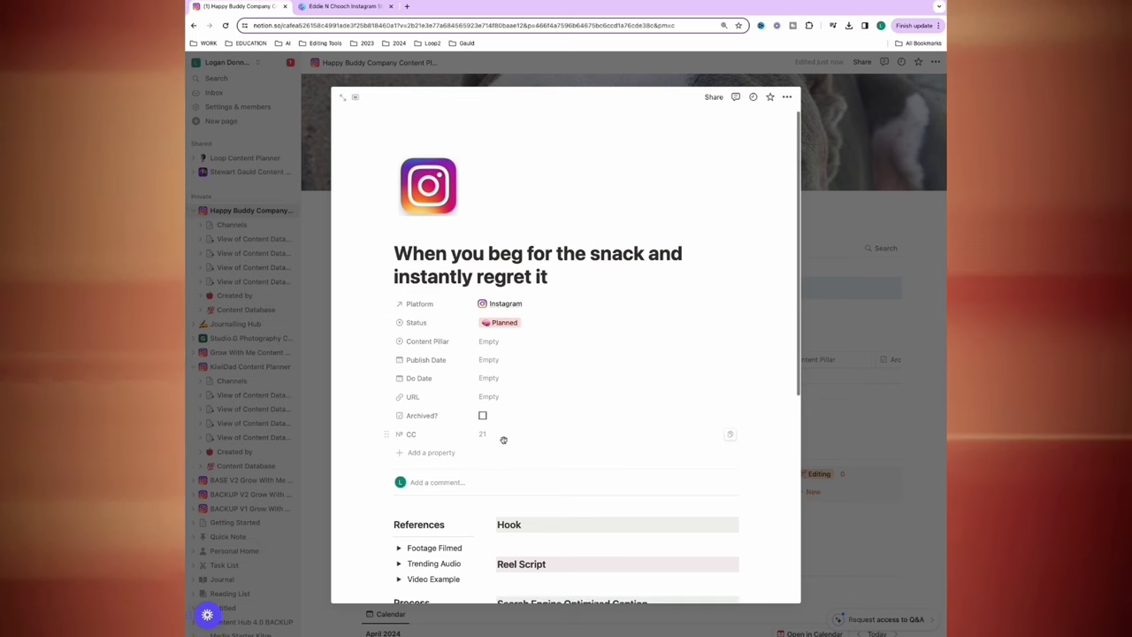
{"action": "scroll", "coordinate": [503, 439], "scroll_direction": "down", "scroll_amount": 4}
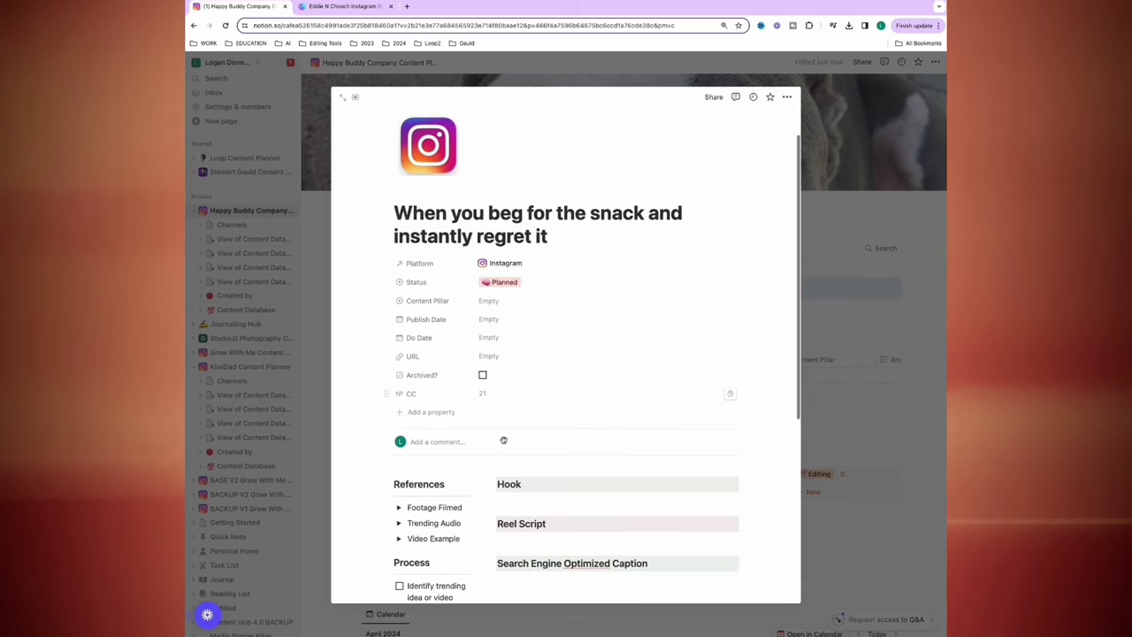
{"action": "scroll", "coordinate": [503, 439], "scroll_direction": "down", "scroll_amount": 2}
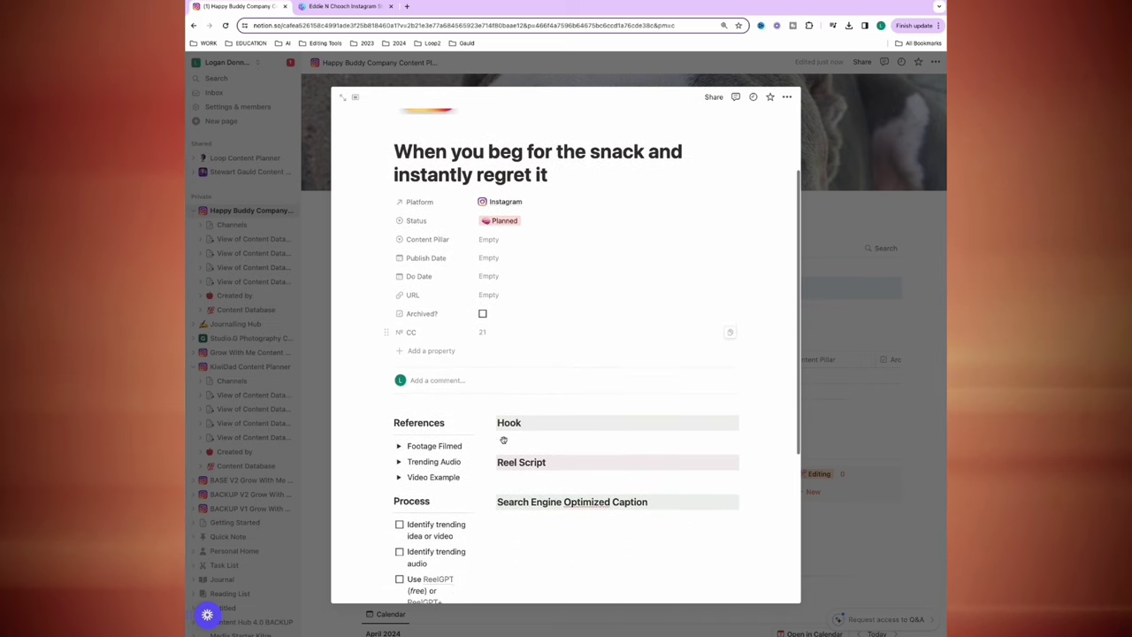
{"action": "scroll", "coordinate": [503, 439], "scroll_direction": "down", "scroll_amount": 2}
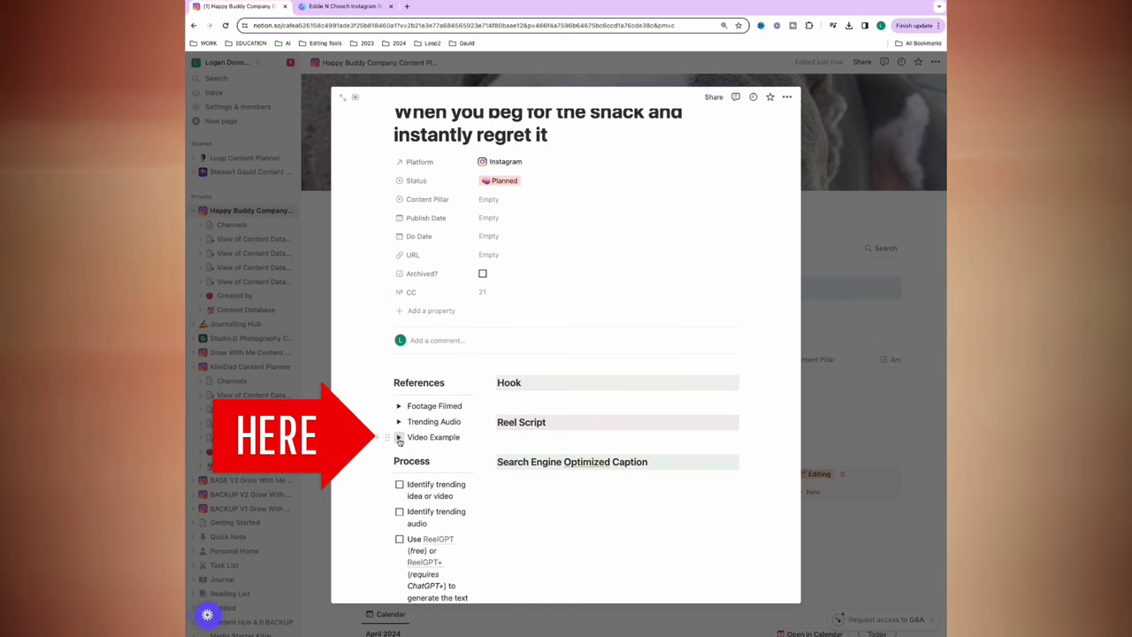
{"action": "left_click", "coordinate": [399, 437]}
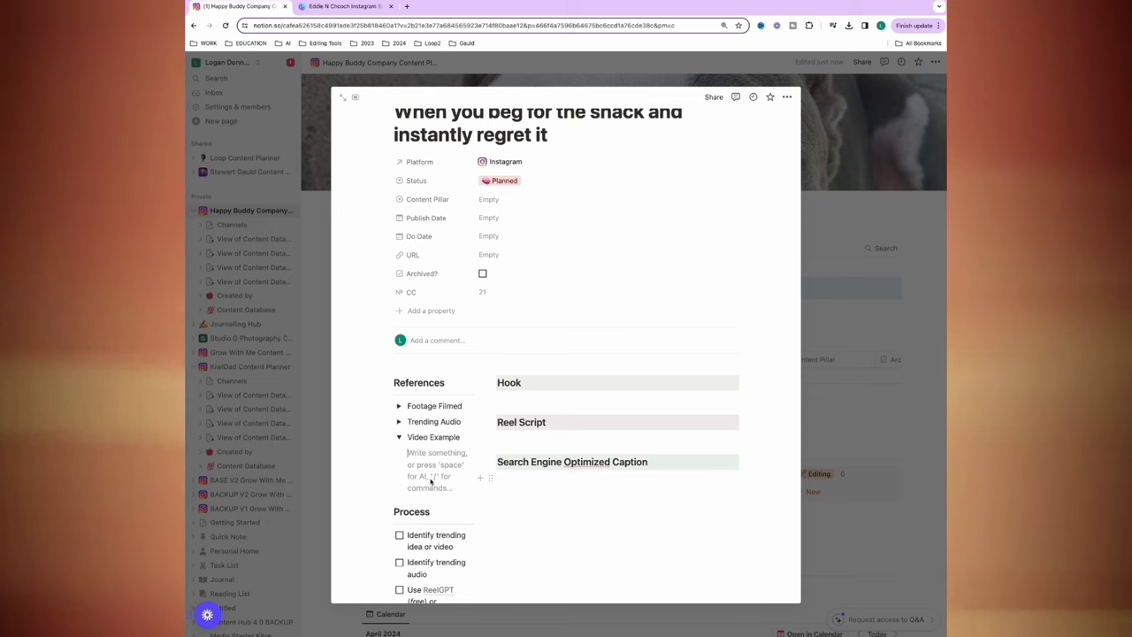
{"action": "type", "text": "https://www.instagram.com/reel/C324LQQxpUN/"}
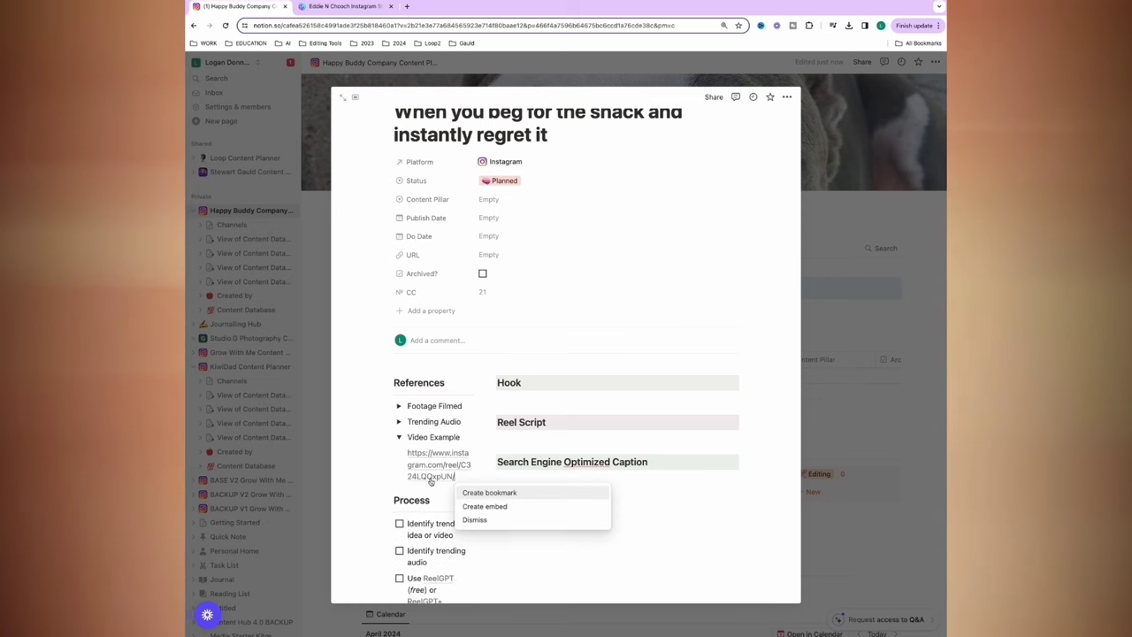
Step: Fill the Hook section with the negative premise/payoff and audio narration notes, and the Reel Script with the "Dog X tries X" series notes
{"action": "left_click", "coordinate": [546, 403]}
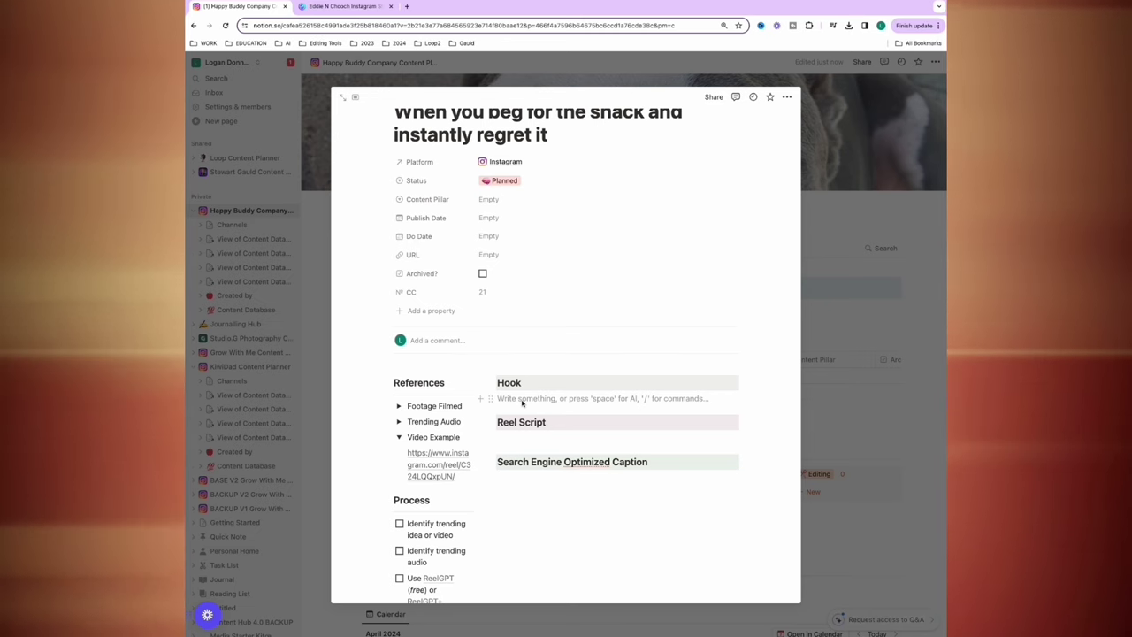
{"action": "type", "text": "Negative hook premise/payoff - audience wants to see the dogs face as they try it. Audio narration over."}
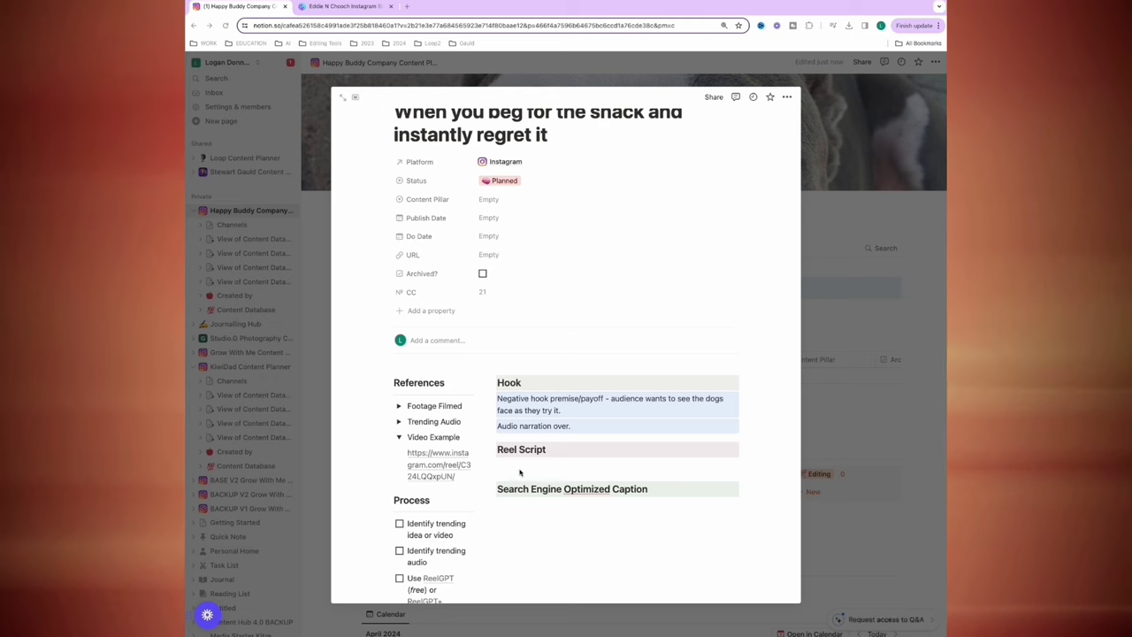
{"action": "type", "text": "Emulate this exact style of post. Experiment with multiple foods that provide different reactions. This has the potential to be a new series \"Dog X tries X\" (since you have multiple dogs you could get different dogs reactions to the same food)."}
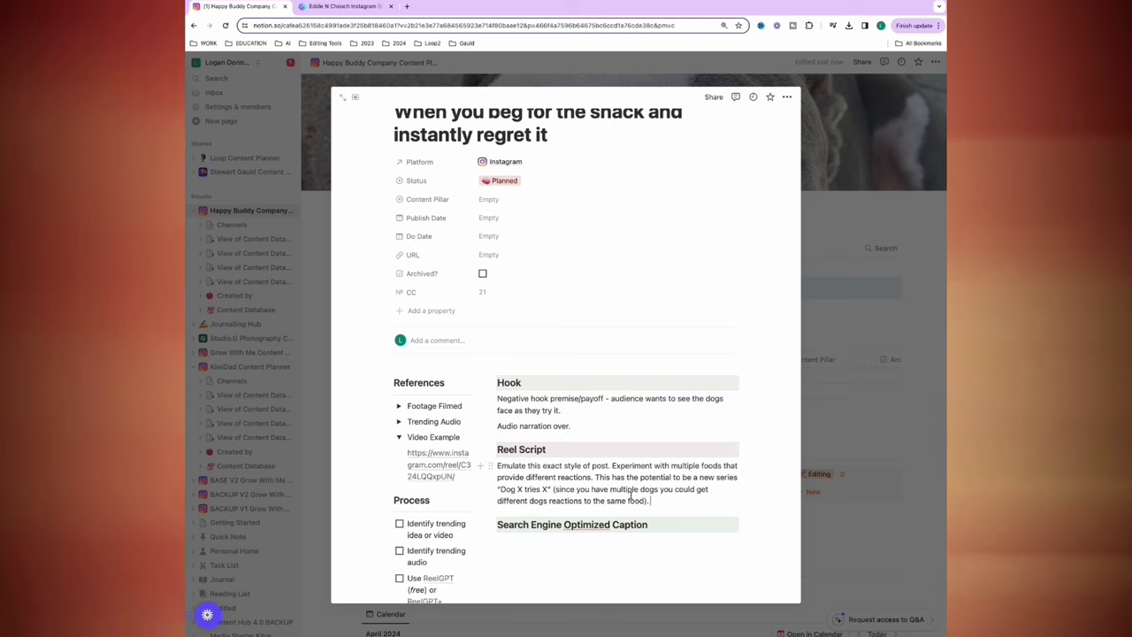
{"action": "left_click", "coordinate": [674, 489]}
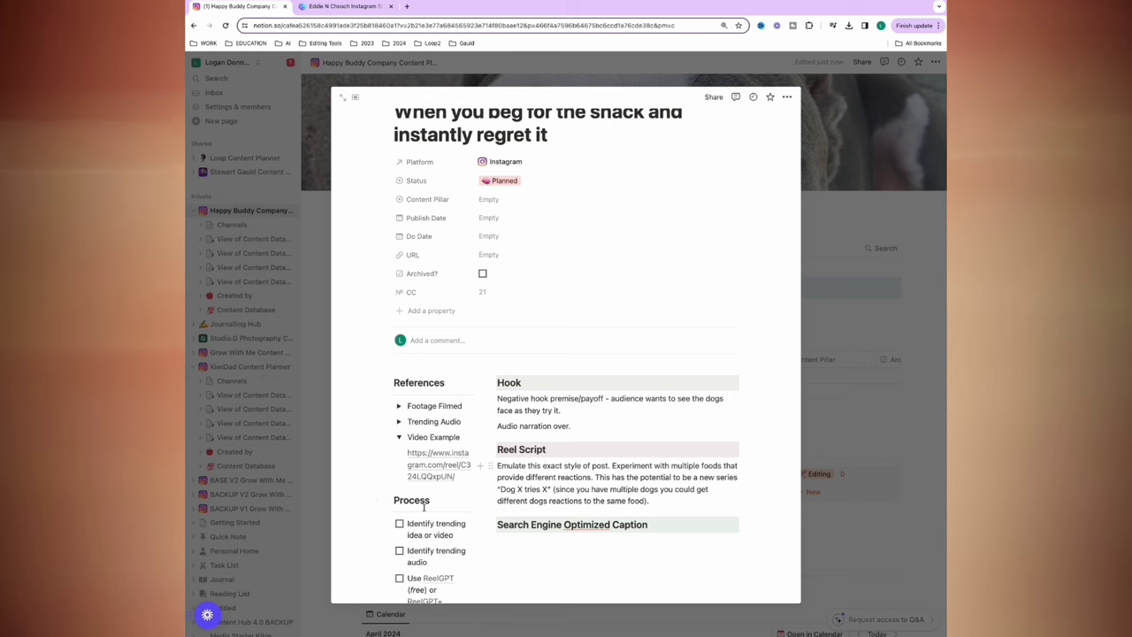
Step: Open the CaptionGPT+ assistant linked in the reel entry's Process checklist
{"action": "scroll", "coordinate": [424, 506], "scroll_direction": "down", "scroll_amount": 2}
{"action": "scroll", "coordinate": [423, 510], "scroll_direction": "down", "scroll_amount": 1}
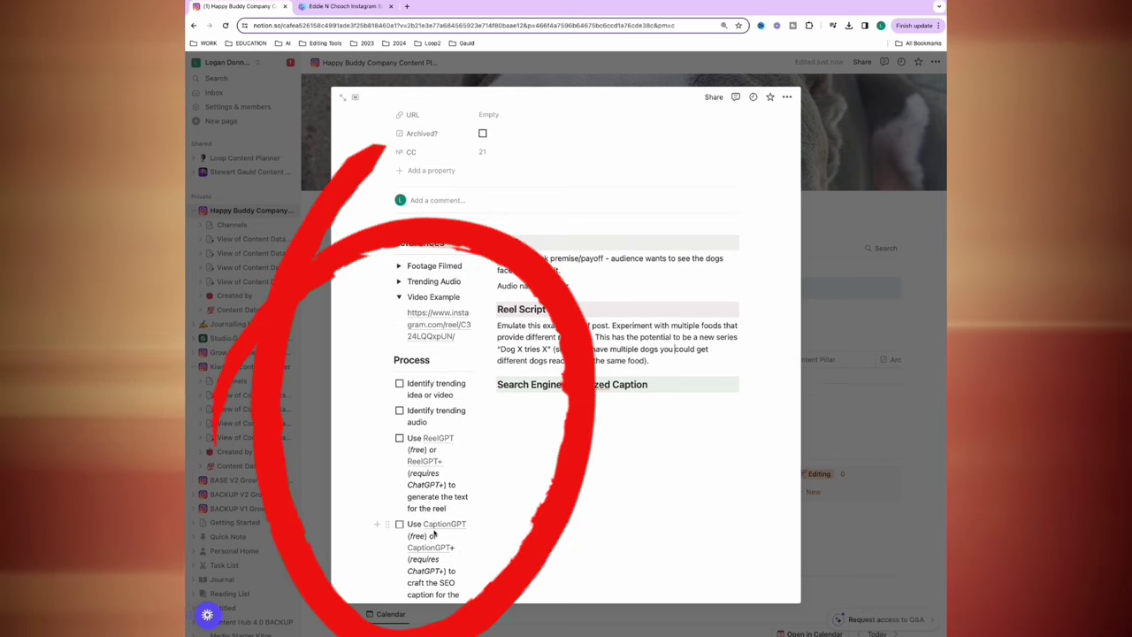
{"action": "mouse_move", "coordinate": [434, 549]}
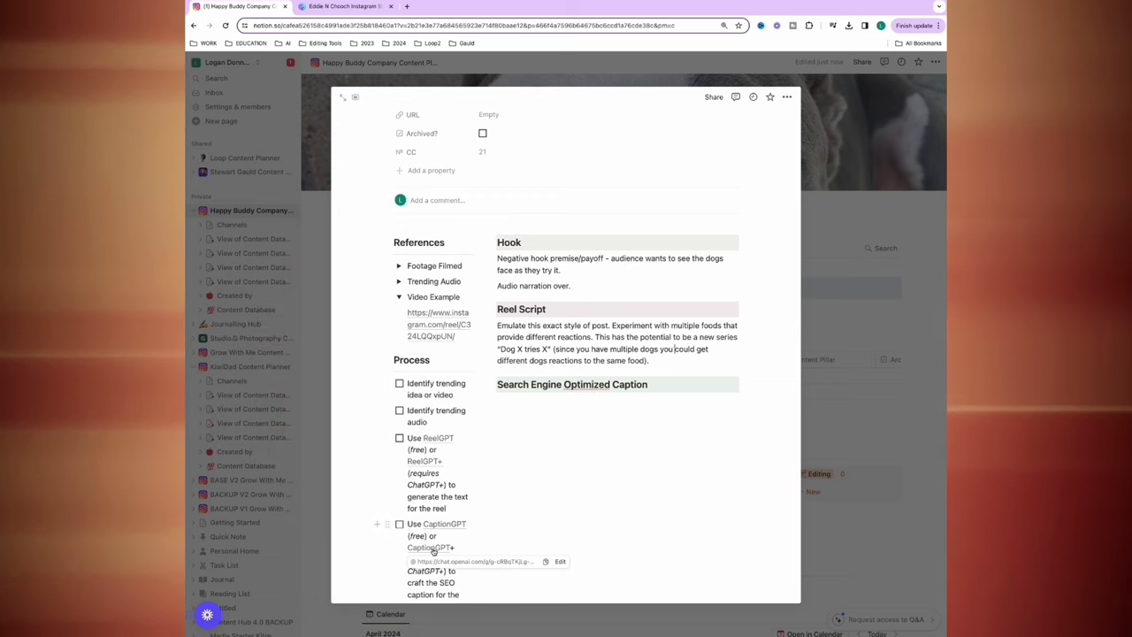
{"action": "left_click", "coordinate": [433, 549]}
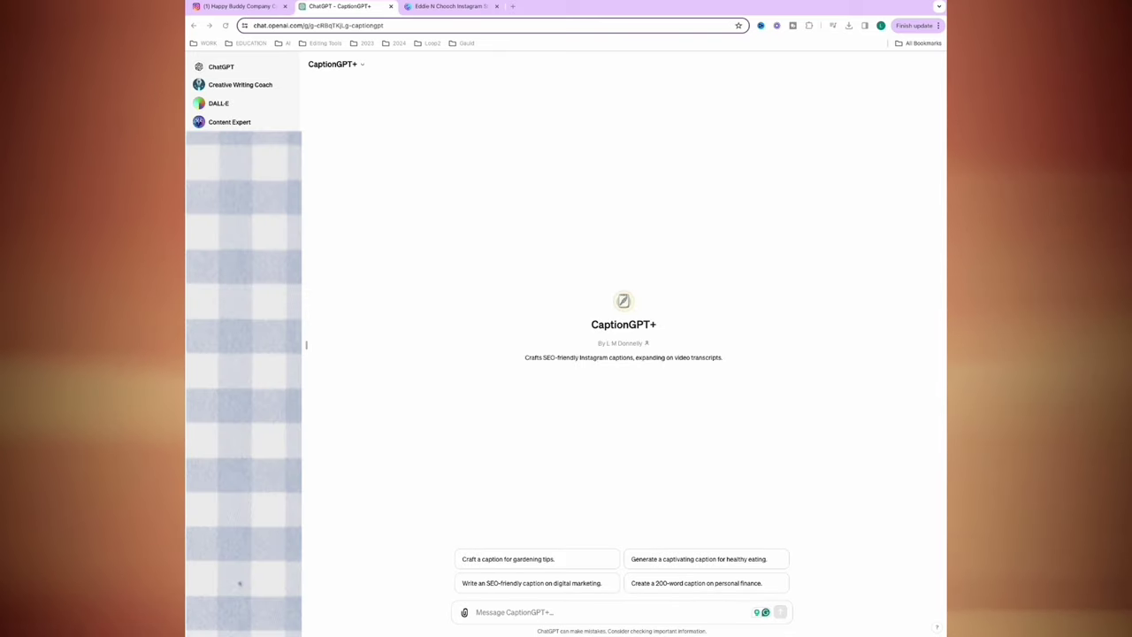
Step: Ask CaptionGPT+ to "Write a caption for this post", including the social plan's #1 snack post title, hook notes and HBC advice
{"action": "left_click", "coordinate": [508, 612]}
{"action": "type", "text": "Write a caption"}
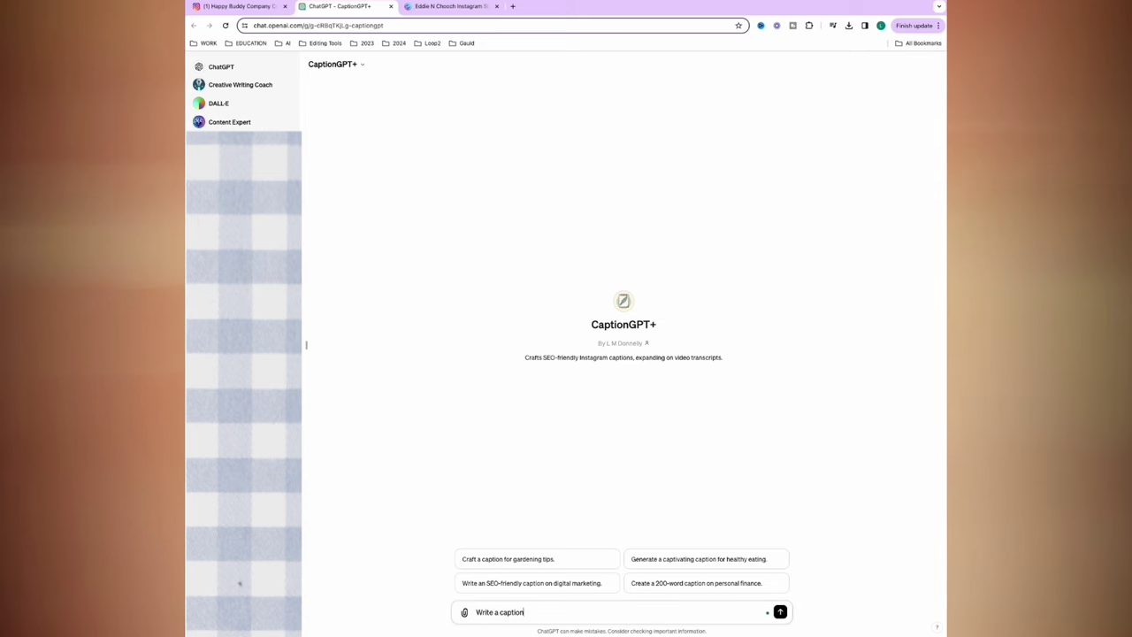
{"action": "type", "text": " for this post"}
{"action": "key", "text": "shift+Return"}
{"action": "type", "text": "#1 When you beg for mom's snack and instantly regret it Negative hook premise/payoff - audience wants to see the dogs face as they try it. Audio narration over. HBC - Emulate this exact style of post. Experiment with multiple foods that provide different reactions. This has the potential to be a new series \"Dog X tries X\" (since you have multiple dogs you could get different dogs reactions to the same food)."}
{"action": "key", "text": "Return"}
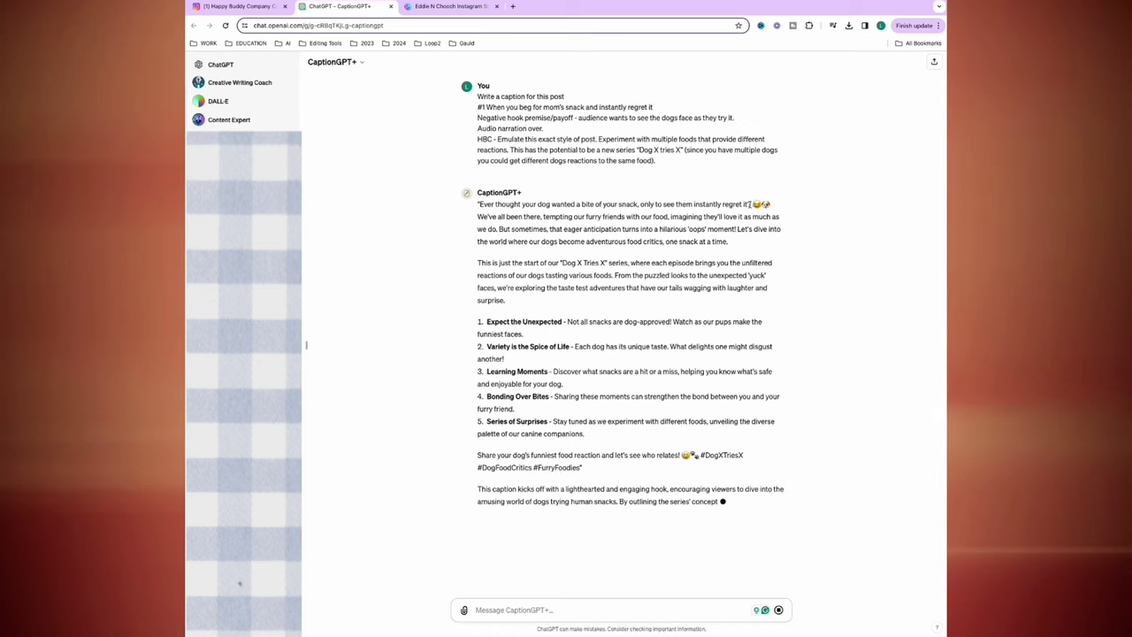
Step: Enter "Ever thought your dog wanted a bite of your snack, only to see them instantly regret it?" under the Notion entry's Search Engine Optimized Caption
{"action": "left_click", "coordinate": [272, 7]}
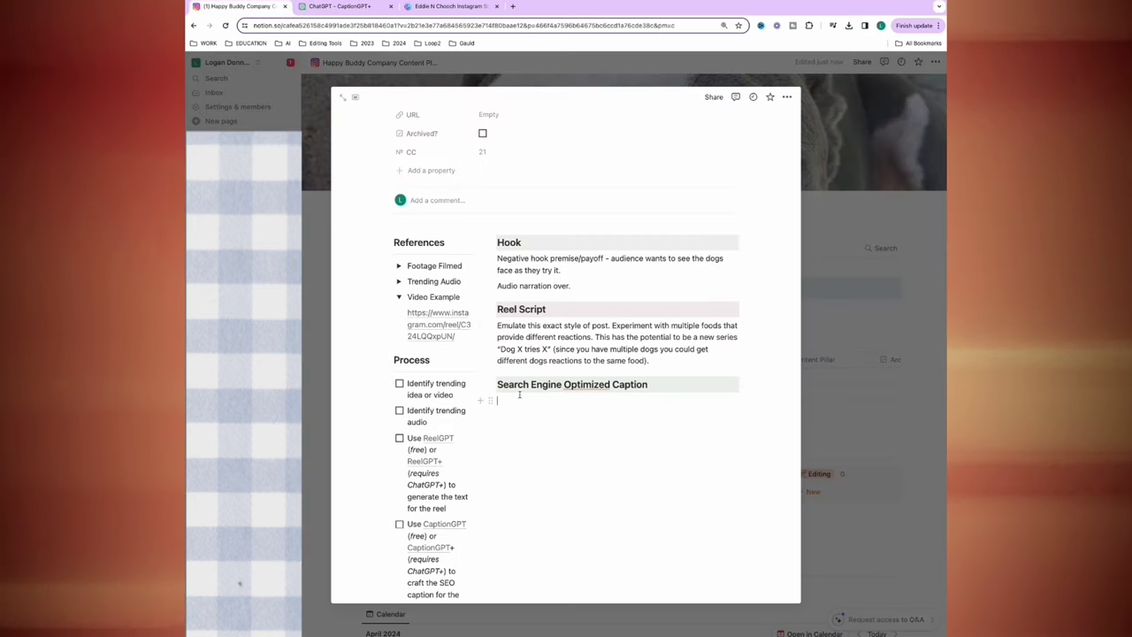
{"action": "type", "text": "Ever thought your dog wanted a bite of your snack, only to see them instantly regret it?"}
Step: Review the generated caption and ask CaptionGPT+ to write the caption for a reel of a dog trying out a lemon
{"action": "left_click", "coordinate": [340, 6]}
{"action": "left_click", "coordinate": [707, 239]}
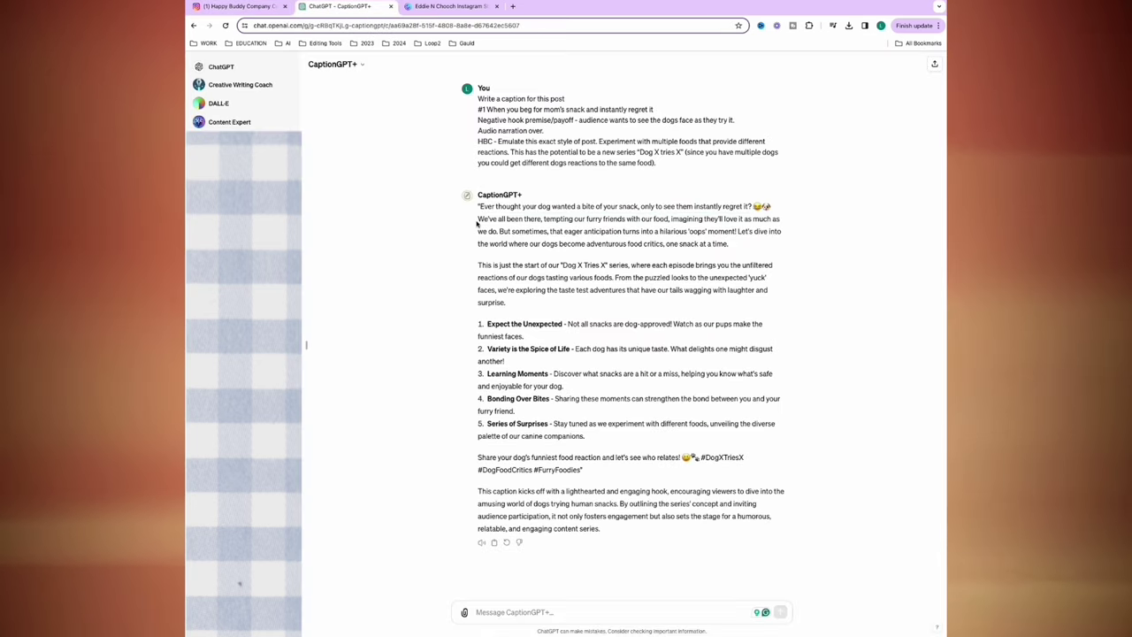
{"action": "left_click_drag", "start_coordinate": [478, 336], "coordinate": [477, 201]}
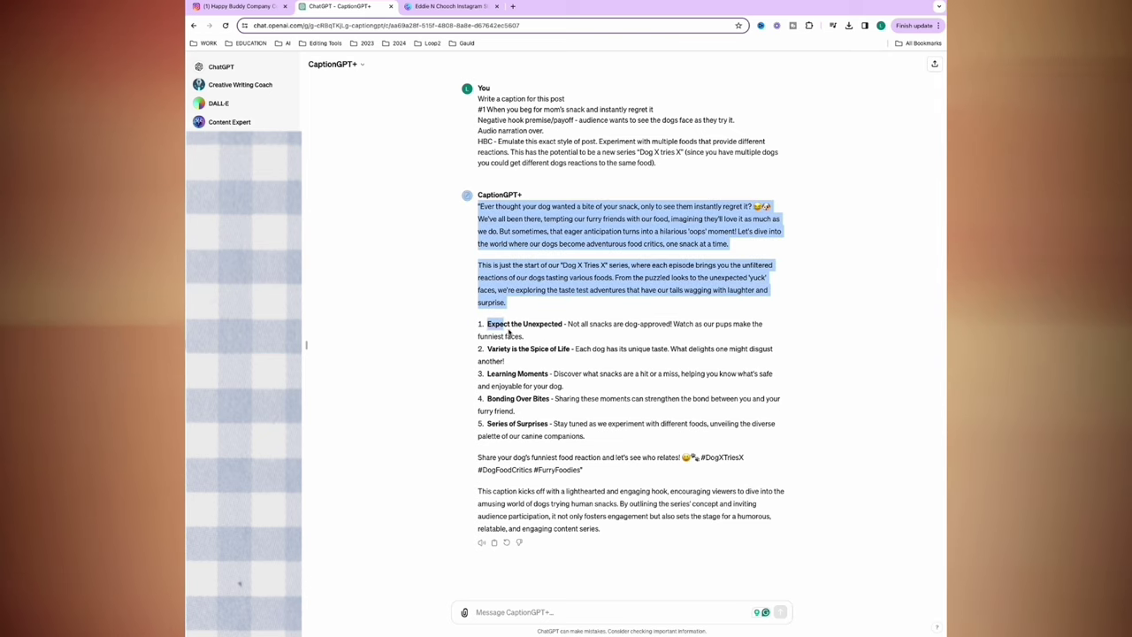
{"action": "left_click_drag", "start_coordinate": [680, 457], "coordinate": [487, 324]}
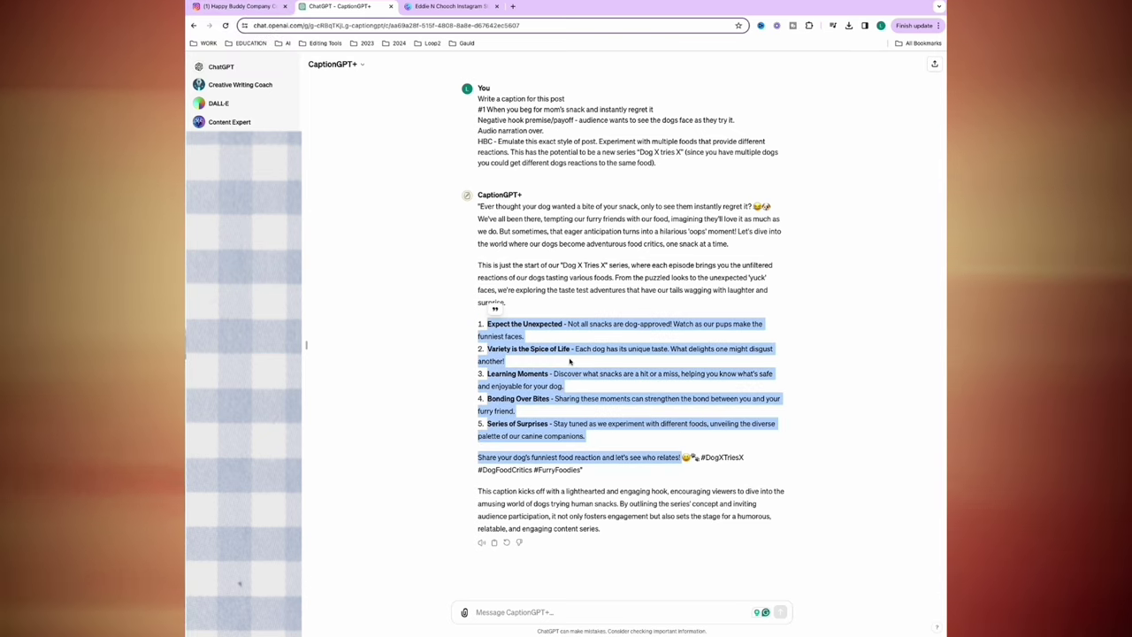
{"action": "left_click", "coordinate": [712, 387]}
{"action": "type", "text": "Write c"}
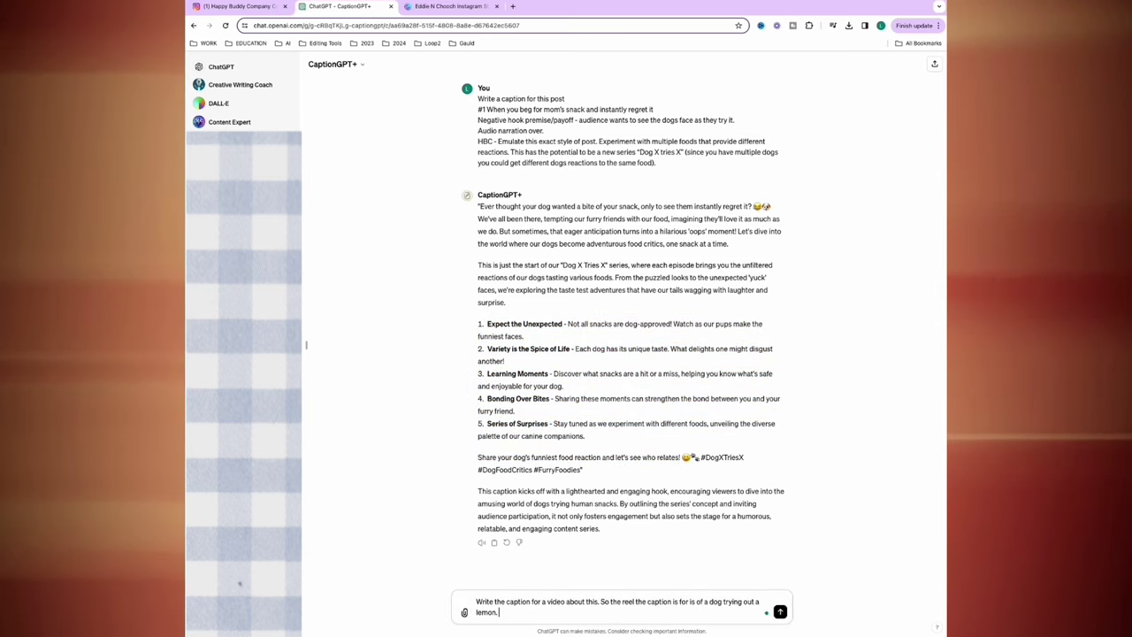
{"action": "key", "text": "Return"}
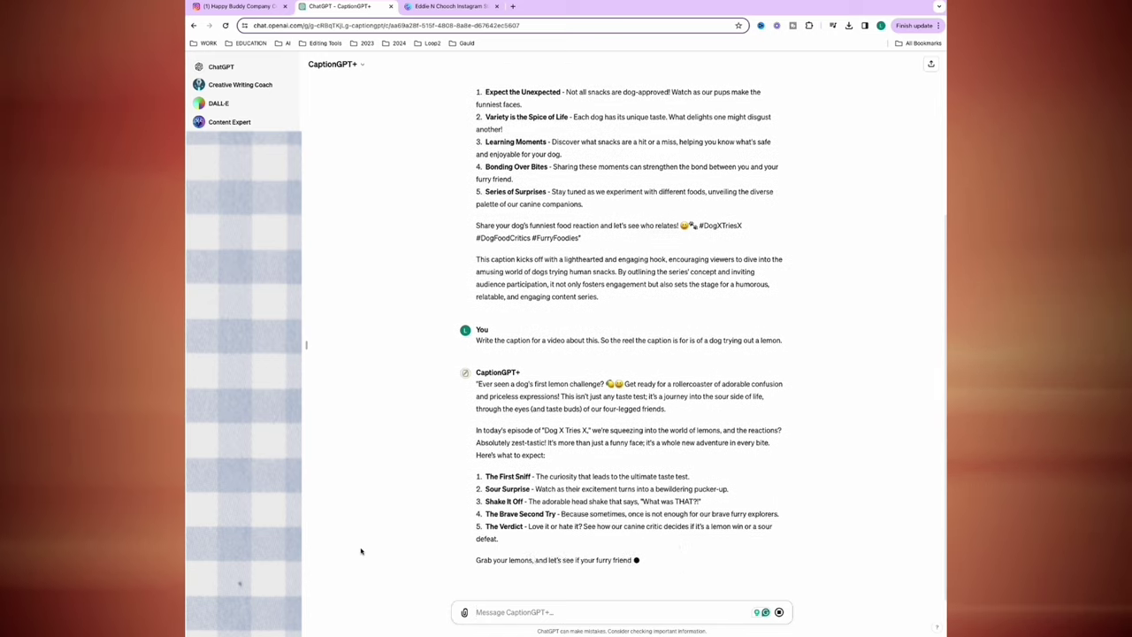
Step: In the Notion caption, add "There's normally 5-steps to trying a food" followed by CaptionGPT+'s numbered list from The First Sniff to The Verdict
{"action": "left_click_drag", "start_coordinate": [477, 412], "coordinate": [500, 480]}
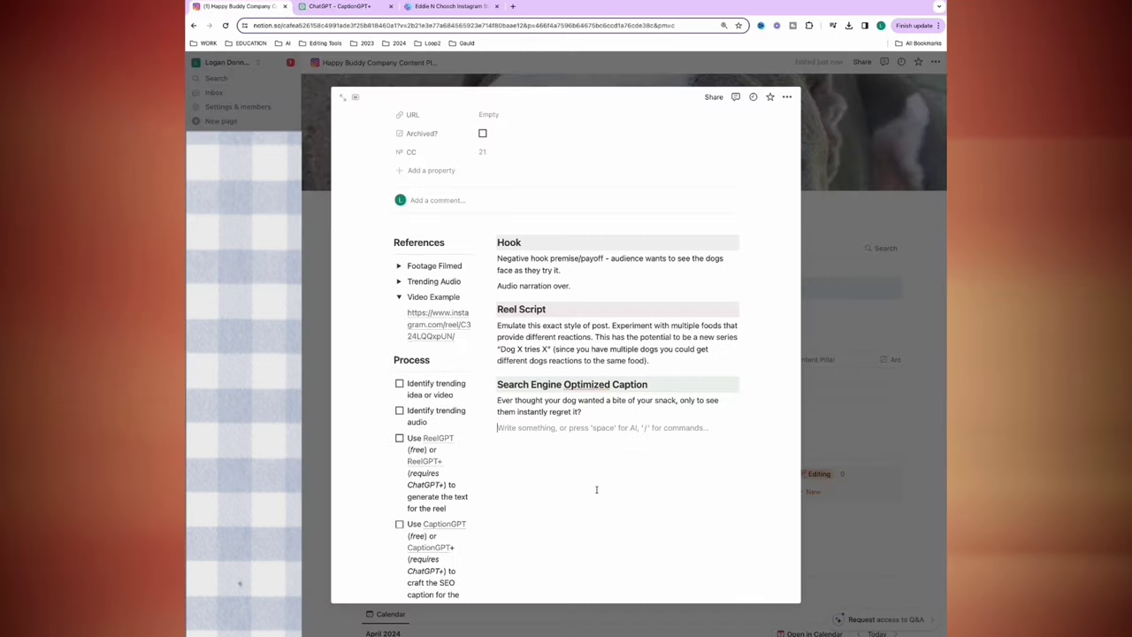
{"action": "type", "text": "There's normally 5-steps to trying a food"}
{"action": "key", "text": "Return"}
{"action": "type", "text": "Here's what to expect: 1. The First Sniff - The curiosity that leads to the ultimate taste test. 2. Sour Surprise - Watch as their excitement turns into a bewildering pucker-up. 3. Shake It Off - The adorable head shake that says, \"What was THAT?!\" 4. The Brave Second Try - Because sometimes, once is not enough for our brave furry explorers. 5. The Verdict - Love it or hate it? See how our canine critic decides if it's a lemon win or a sour defeat."}
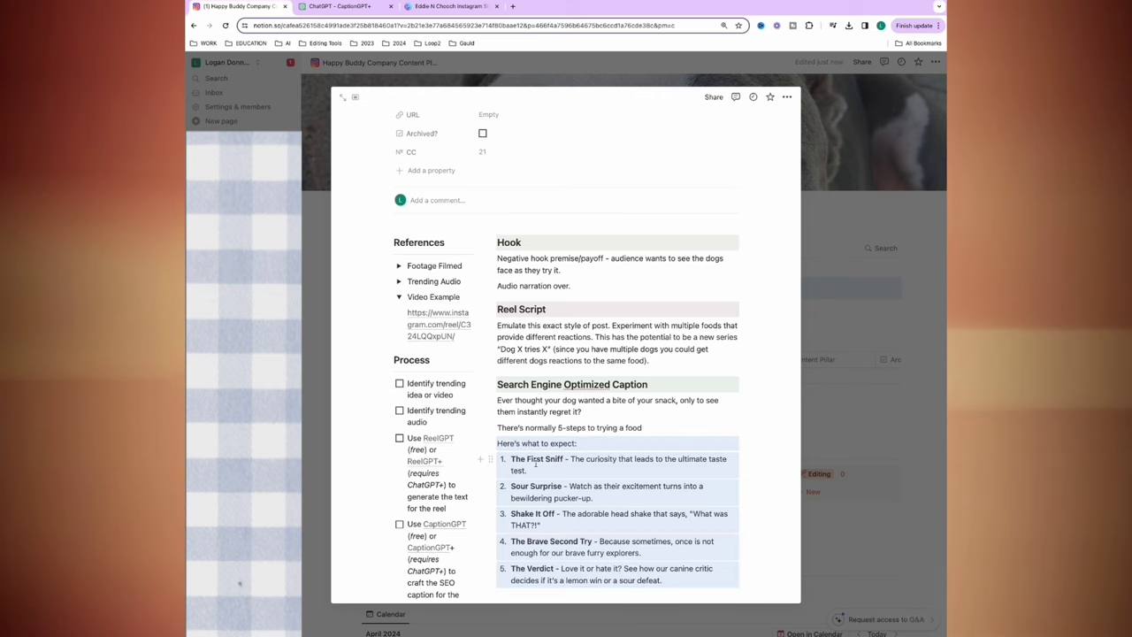
Step: Reword Sour Surprise as "Realising it's not so delicious after all" and The Brave Second Try as "Because it's food. Surely it can't be that bad right?"
{"action": "left_click_drag", "start_coordinate": [569, 471], "coordinate": [594, 483]}
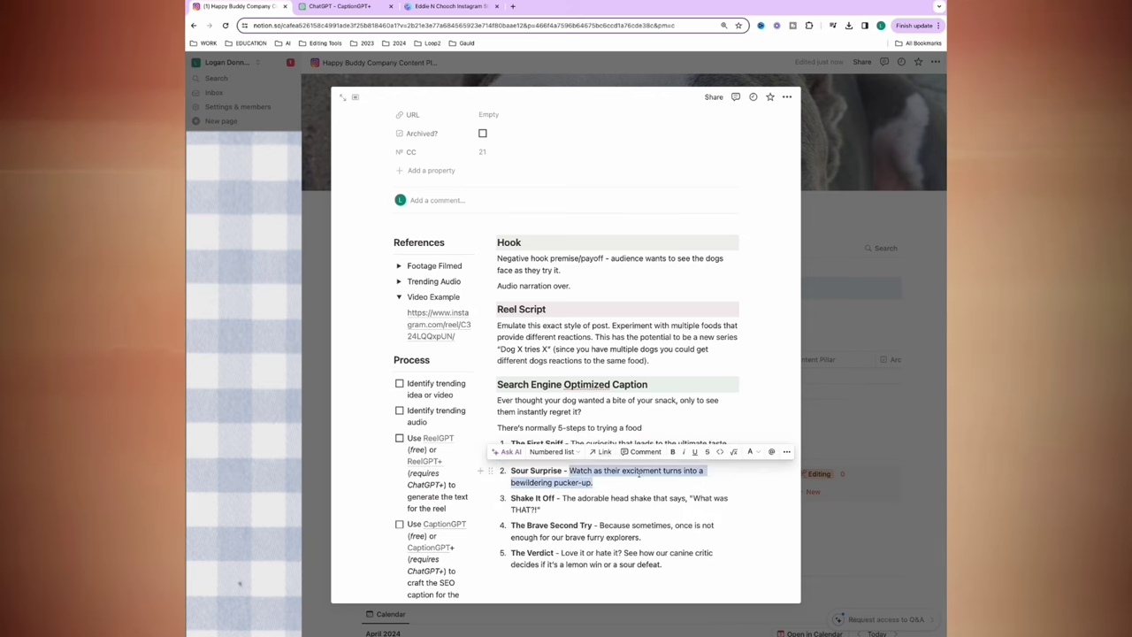
{"action": "type", "text": "Realising it's not so delicious after all"}
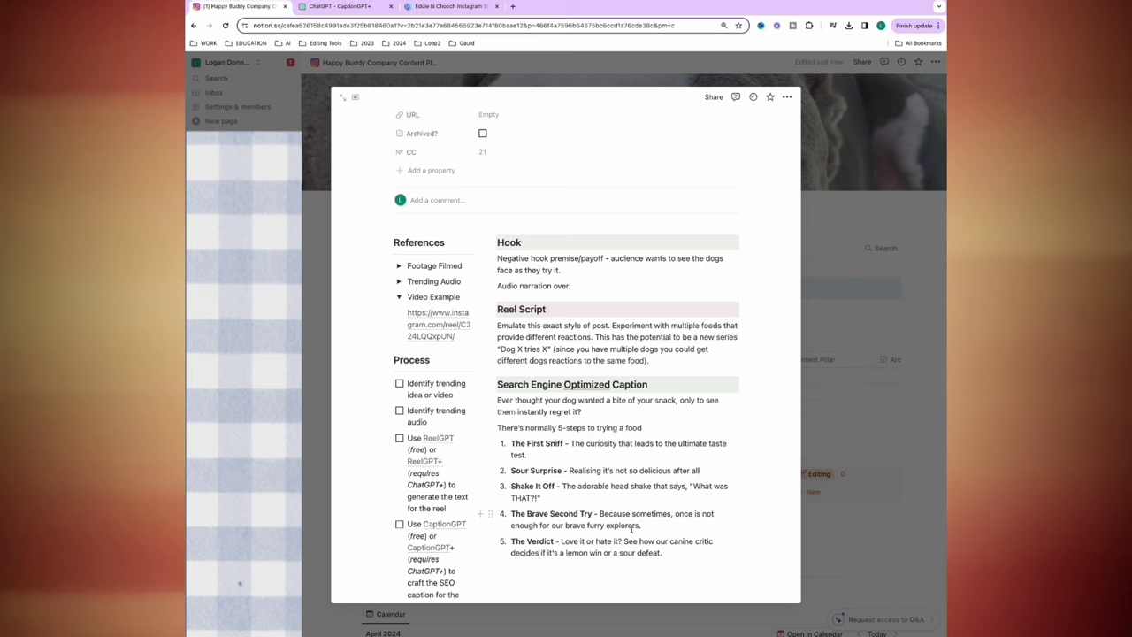
{"action": "type", "text": "it's food. Suely it can't be that bad right?"}
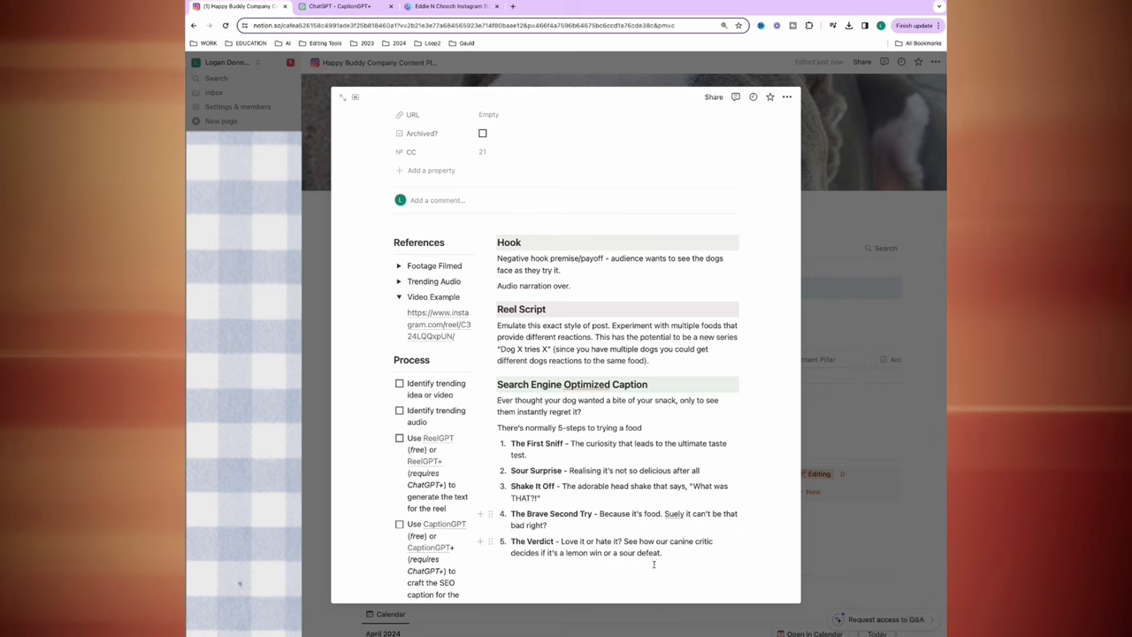
{"action": "right_click", "coordinate": [674, 513]}
{"action": "key", "text": "Escape"}
{"action": "left_click", "coordinate": [673, 513]}
{"action": "type", "text": "r"}
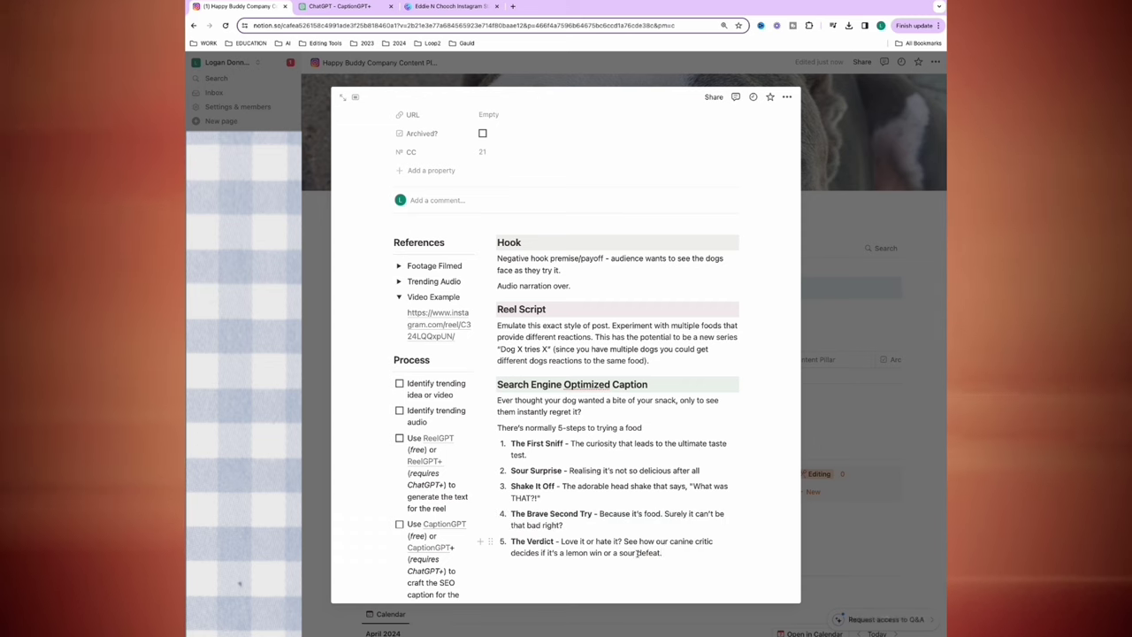
Step: Trim the closing text of The Verdict item in the caption and close the snack reel entry
{"action": "scroll", "coordinate": [637, 552], "scroll_direction": "down", "scroll_amount": 1}
{"action": "left_click_drag", "start_coordinate": [661, 534], "coordinate": [657, 520]}
{"action": "key", "text": "BackSpace"}
{"action": "scroll", "coordinate": [583, 398], "scroll_direction": "up", "scroll_amount": 10}
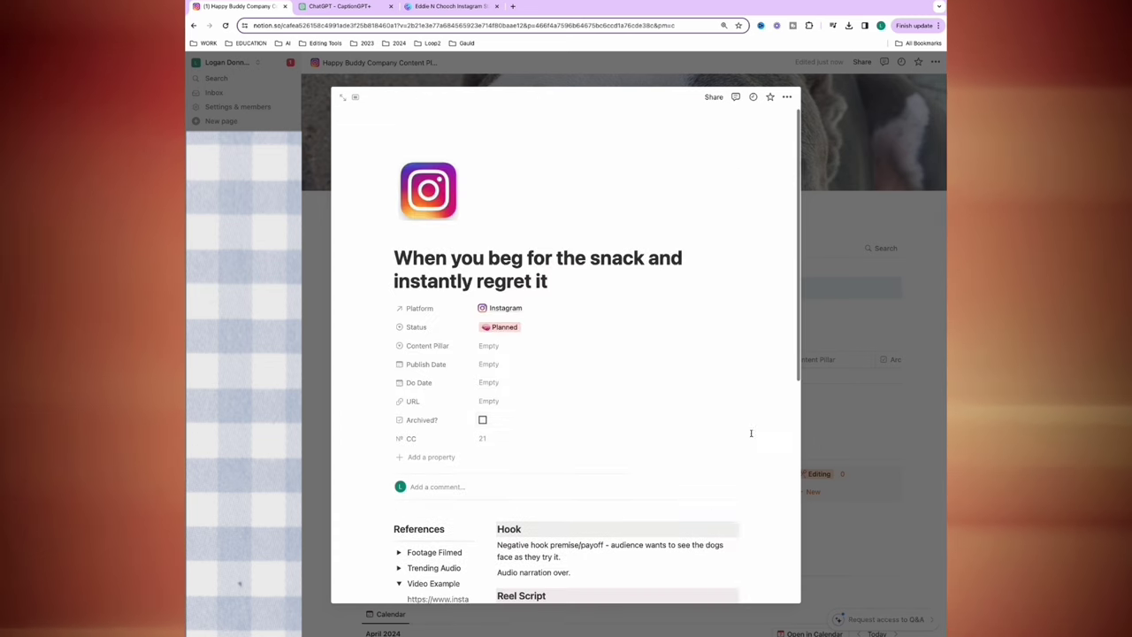
{"action": "key", "text": "Escape"}
Step: Create a new Instagram reel entry and title it "Follower Challenge"
{"action": "left_click", "coordinate": [391, 339]}
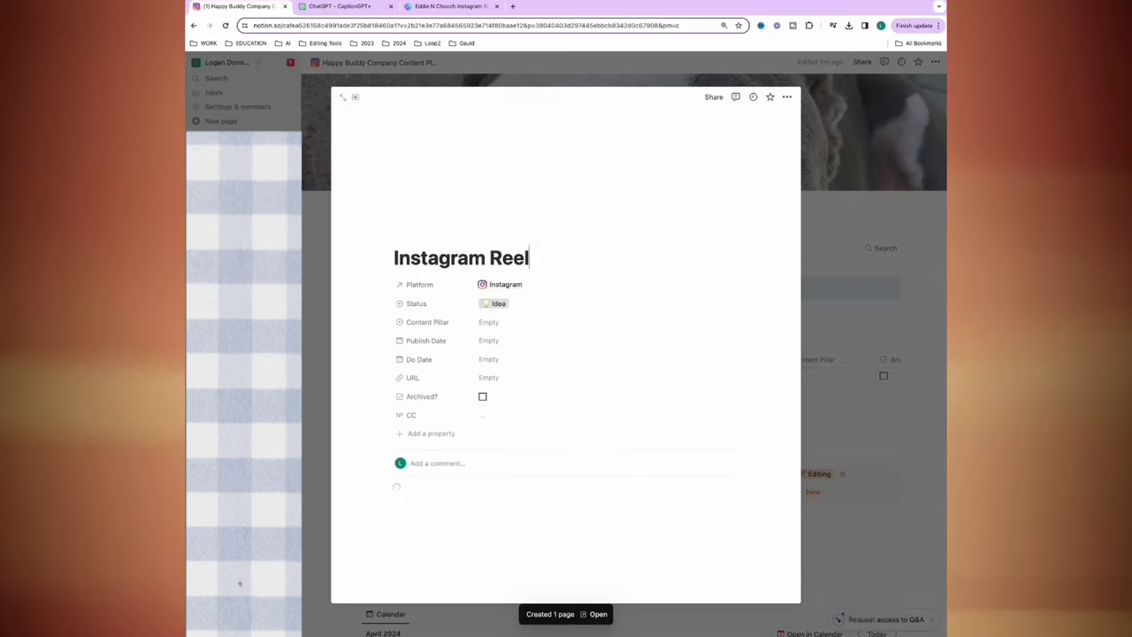
{"action": "key", "text": "ctrl+a"}
{"action": "type", "text": "Follower Ch"}
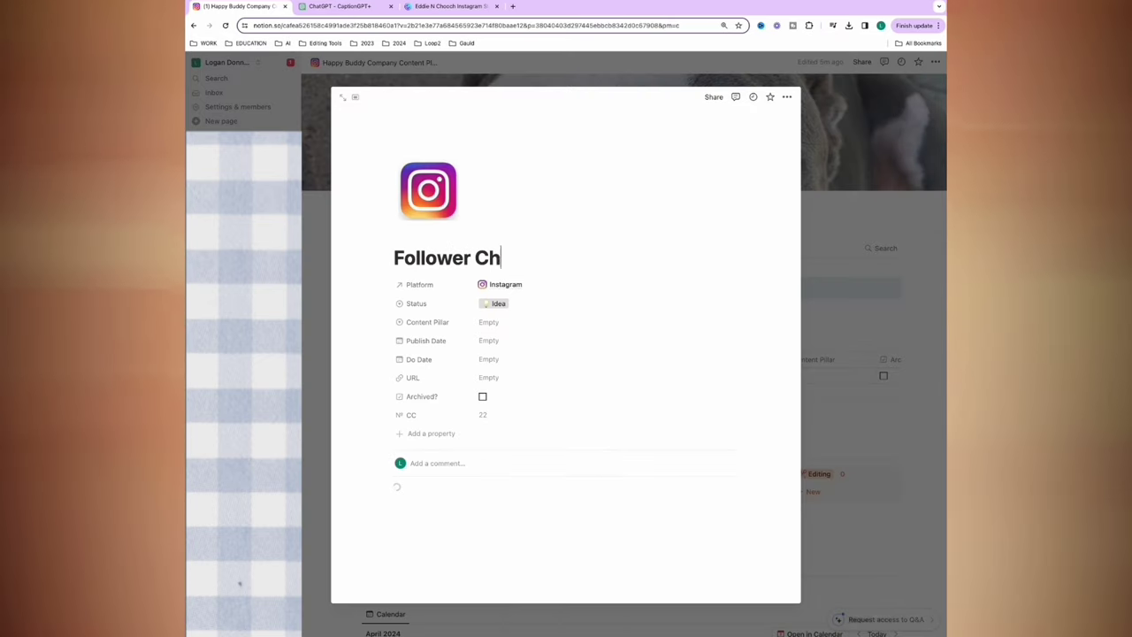
{"action": "scroll", "coordinate": [768, 334], "scroll_direction": "down", "scroll_amount": 2}
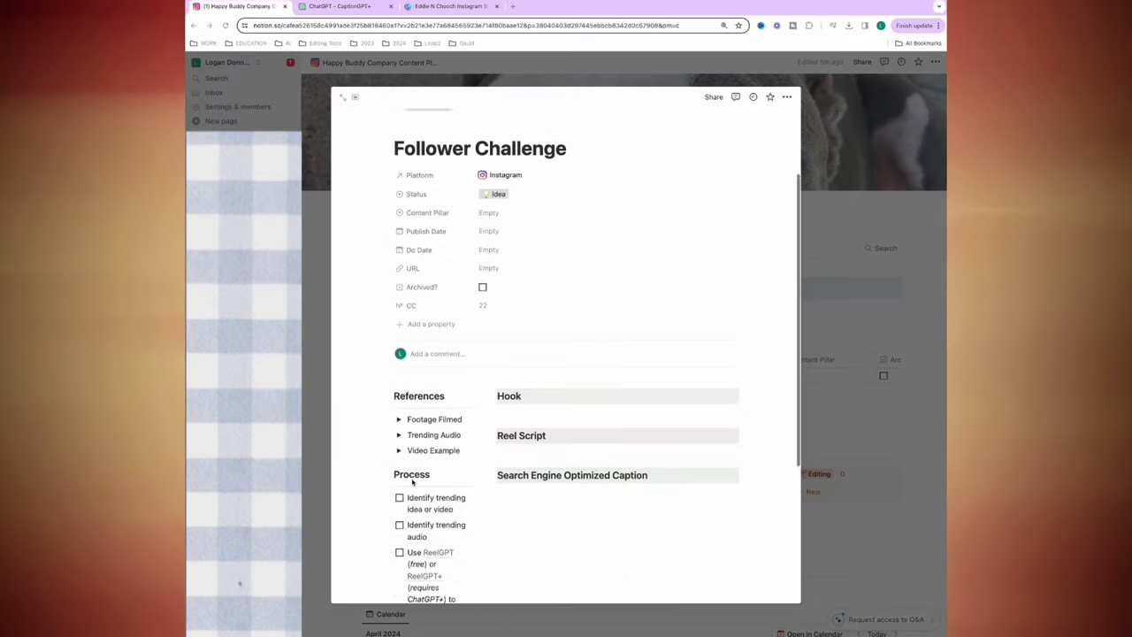
{"action": "left_click", "coordinate": [397, 446]}
{"action": "left_click", "coordinate": [426, 463]}
{"action": "key", "text": "super+v"}
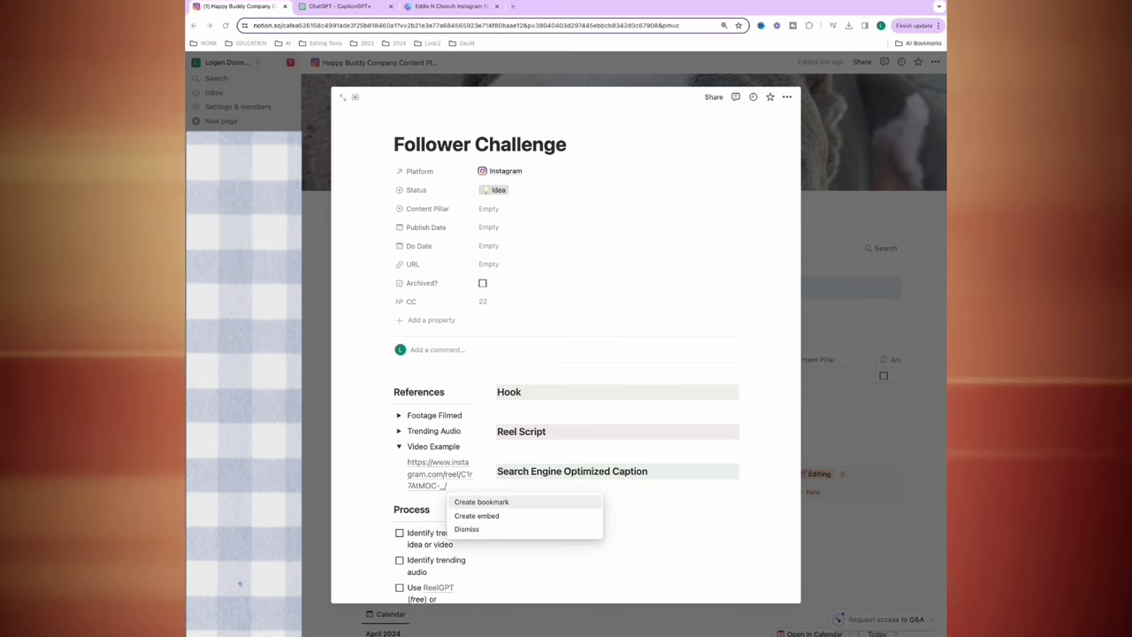
Step: Rename the Hook heading "What to do" and fill it with the bath hook, follower challenge and HBC daily challenge notes
{"action": "double_click", "coordinate": [520, 391]}
{"action": "type", "text": "What to d"}
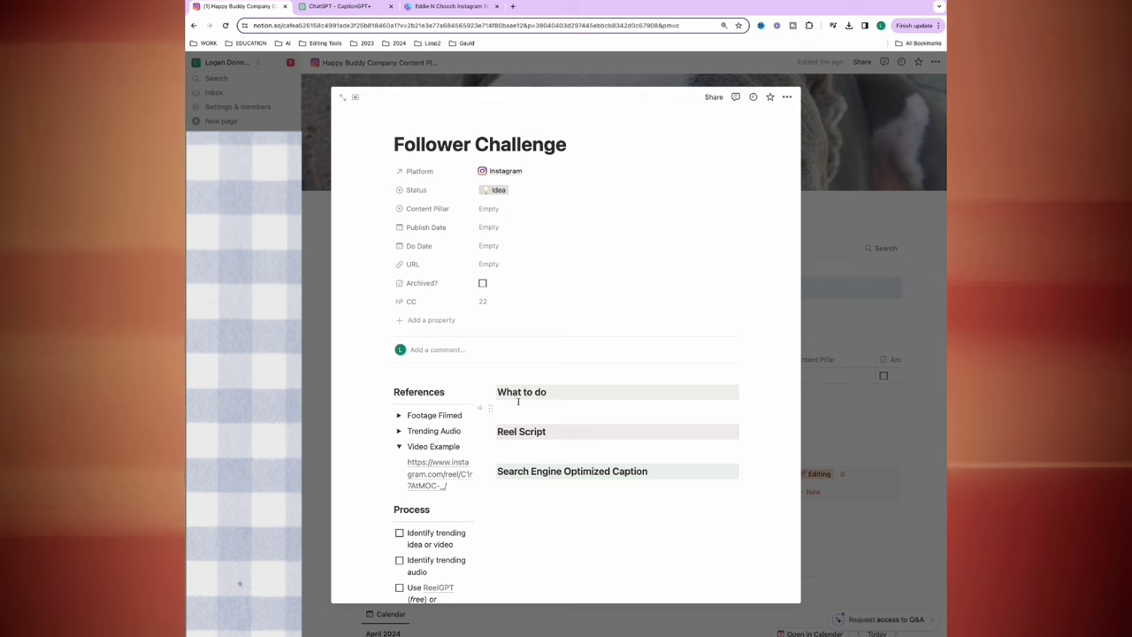
{"action": "type", "text": "Hook - cute dog about to jump in the bath + follower challenge. Follower challenges do really well in this niche. HBC - Let's start a daily follower challenge. Will you be getting another dog soon? If so you could frame it as \"DAY 1 - New Dog Challenge - If we hit 50k my partner will let us keep NEW DOG\" or some alternative that works. It should be a clear goal (e.g 50k) with a clear pay-off for the followers if you achieve it."}
{"action": "scroll", "coordinate": [610, 429], "scroll_direction": "down", "scroll_amount": 1}
Step: Rename the entry "Day 1 - Follower Challenge" and close it
{"action": "scroll", "coordinate": [637, 434], "scroll_direction": "up", "scroll_amount": 3}
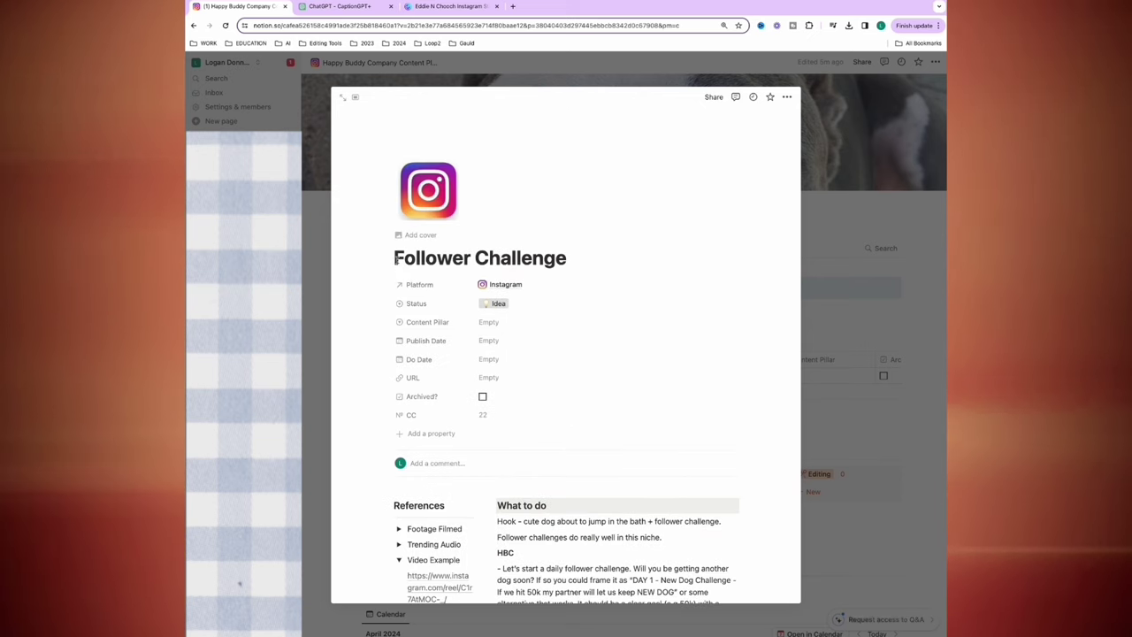
{"action": "scroll", "coordinate": [471, 415], "scroll_direction": "down", "scroll_amount": 3}
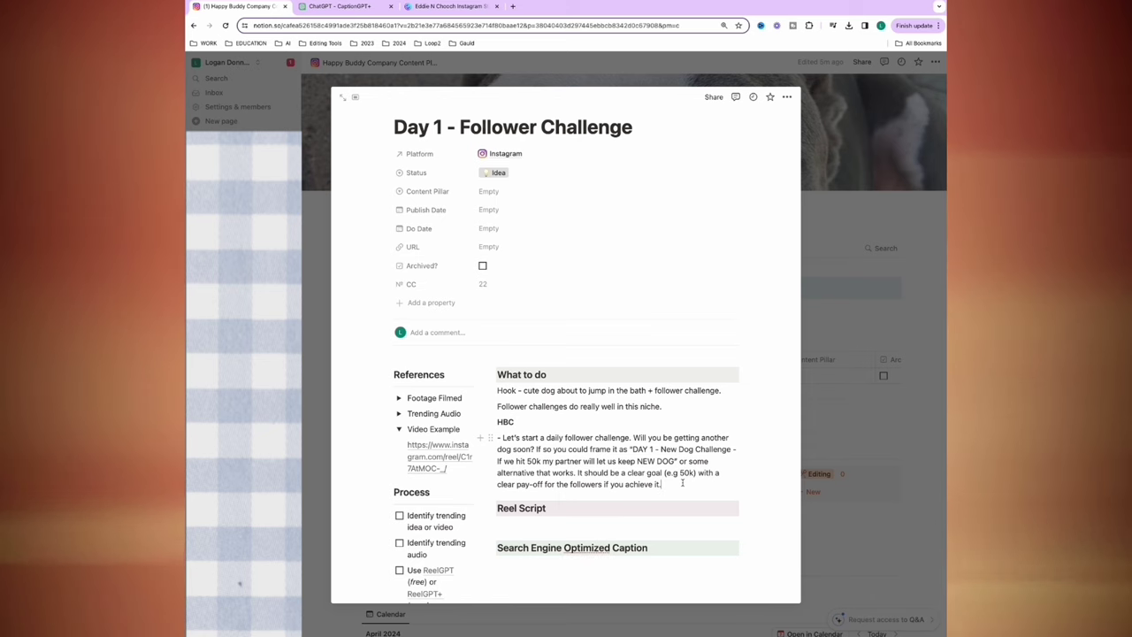
{"action": "left_click", "coordinate": [845, 543]}
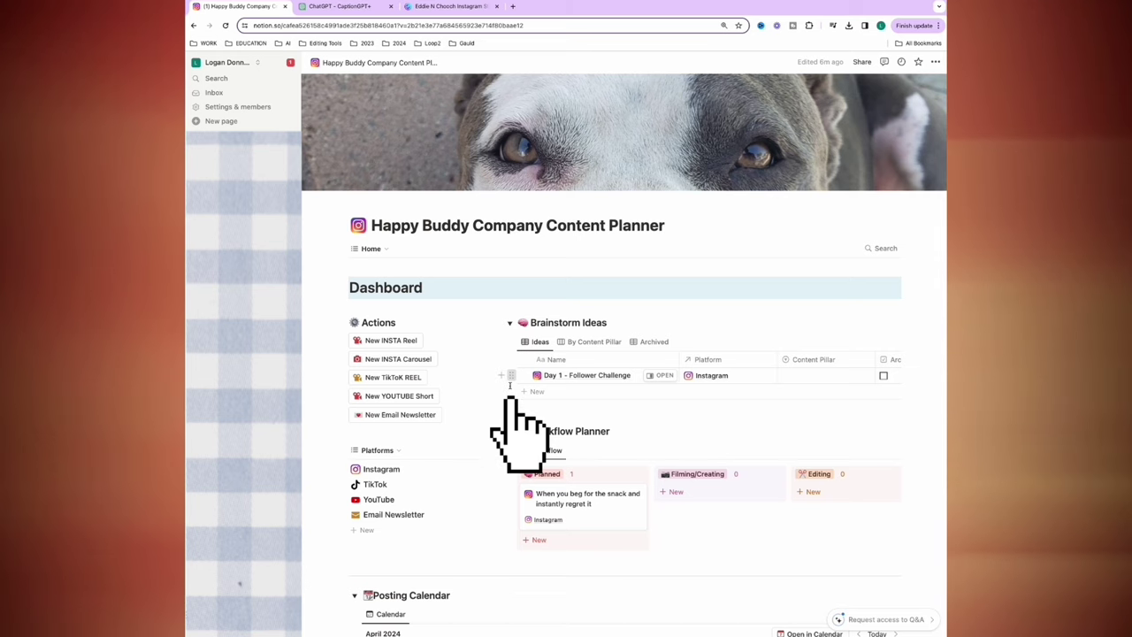
Step: Move the Day 1 - Follower Challenge idea from Brainstorm Ideas into the Workflow Planner's Planned column
{"action": "left_click_drag", "start_coordinate": [508, 377], "coordinate": [545, 523]}
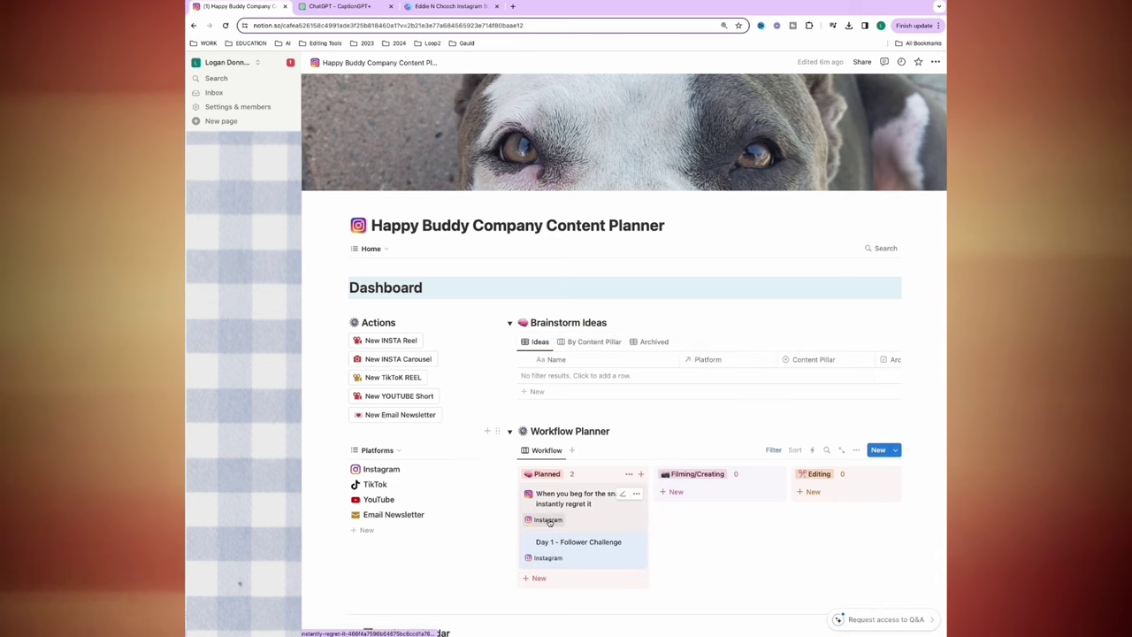
{"action": "scroll", "coordinate": [572, 516], "scroll_direction": "down", "scroll_amount": 1}
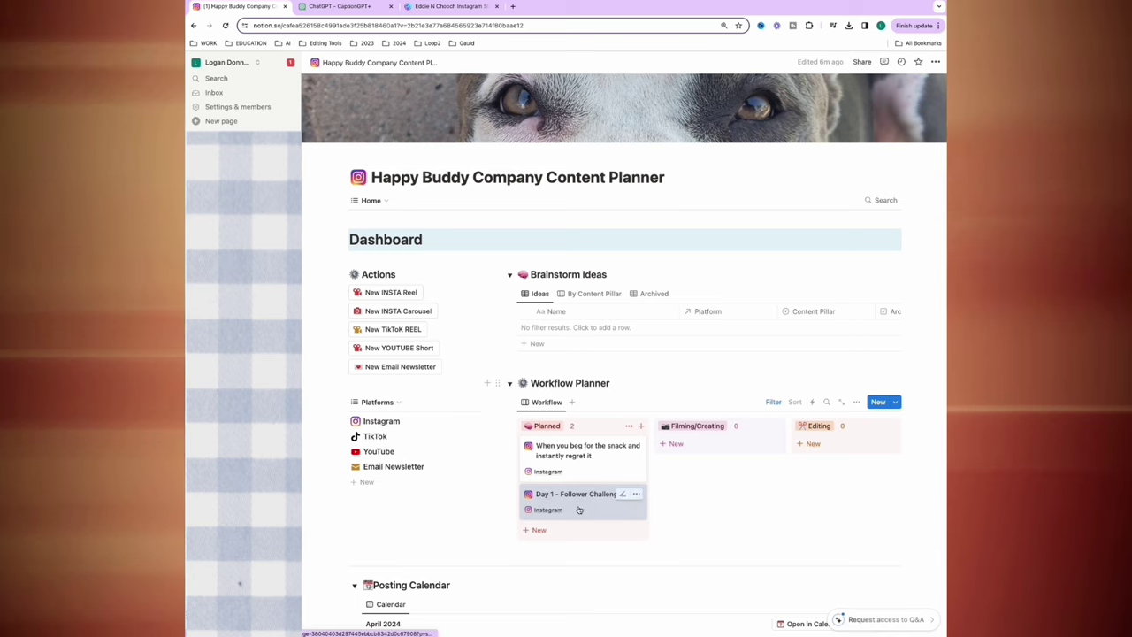
Step: Move the Day 1 - Follower Challenge card through Filming/Creating and Editing, and back to Planned
{"action": "left_click_drag", "start_coordinate": [579, 511], "coordinate": [681, 504]}
{"action": "left_click_drag", "start_coordinate": [684, 446], "coordinate": [683, 446]}
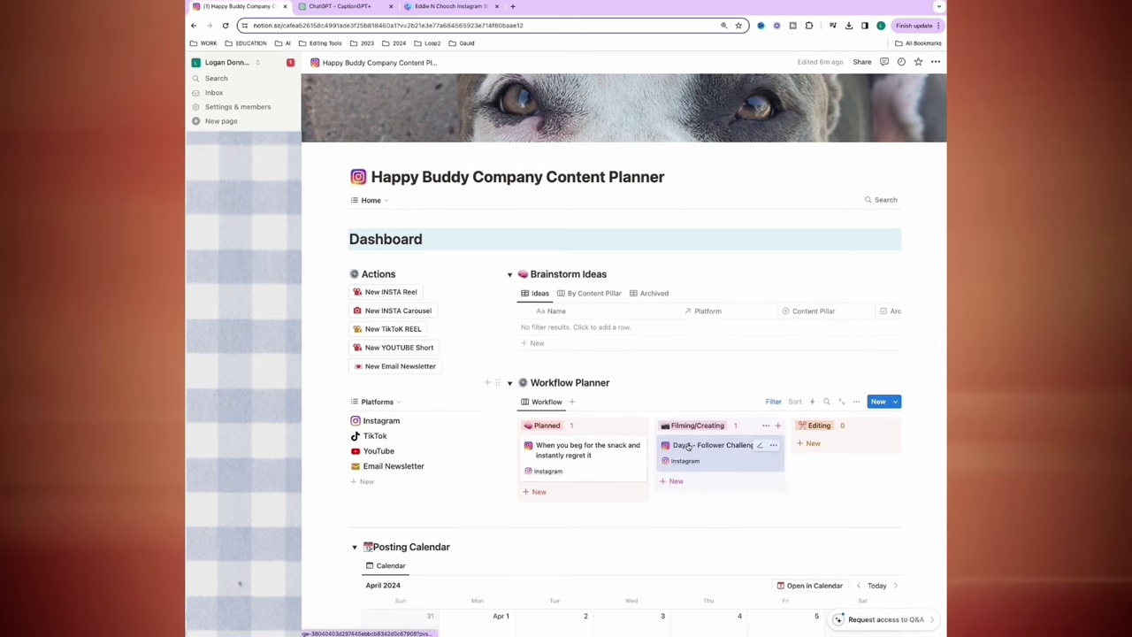
{"action": "left_click_drag", "start_coordinate": [842, 461], "coordinate": [562, 470]}
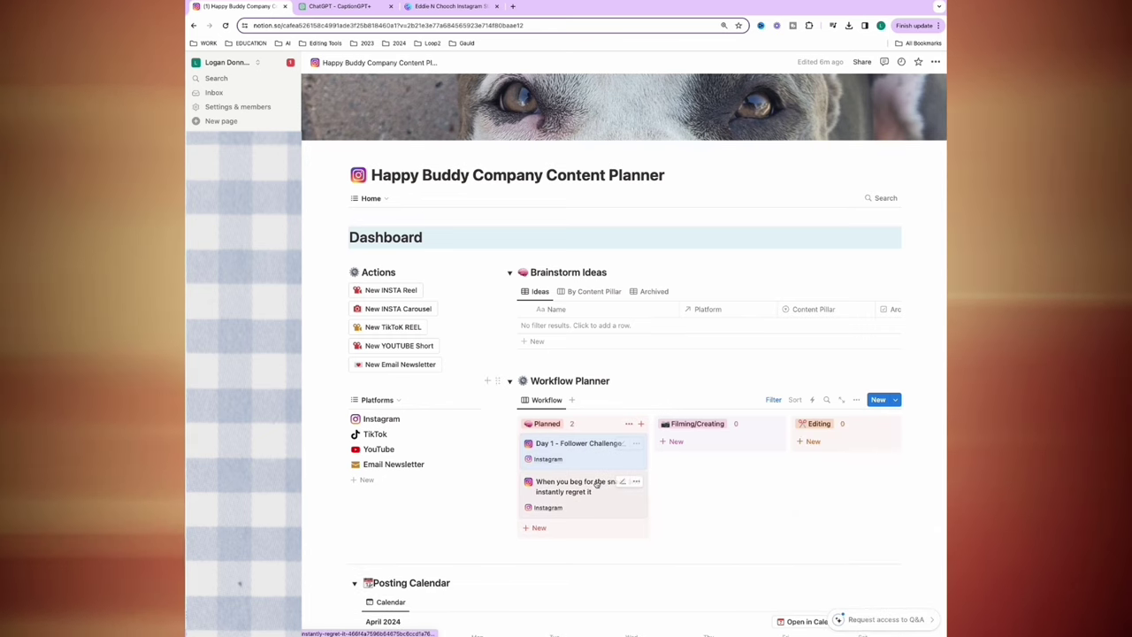
Step: Set the Publish Date of the "When you beg for the snack and instantly regret it" entry to April 14, 2024, and close it
{"action": "scroll", "coordinate": [602, 471], "scroll_direction": "down", "scroll_amount": 2}
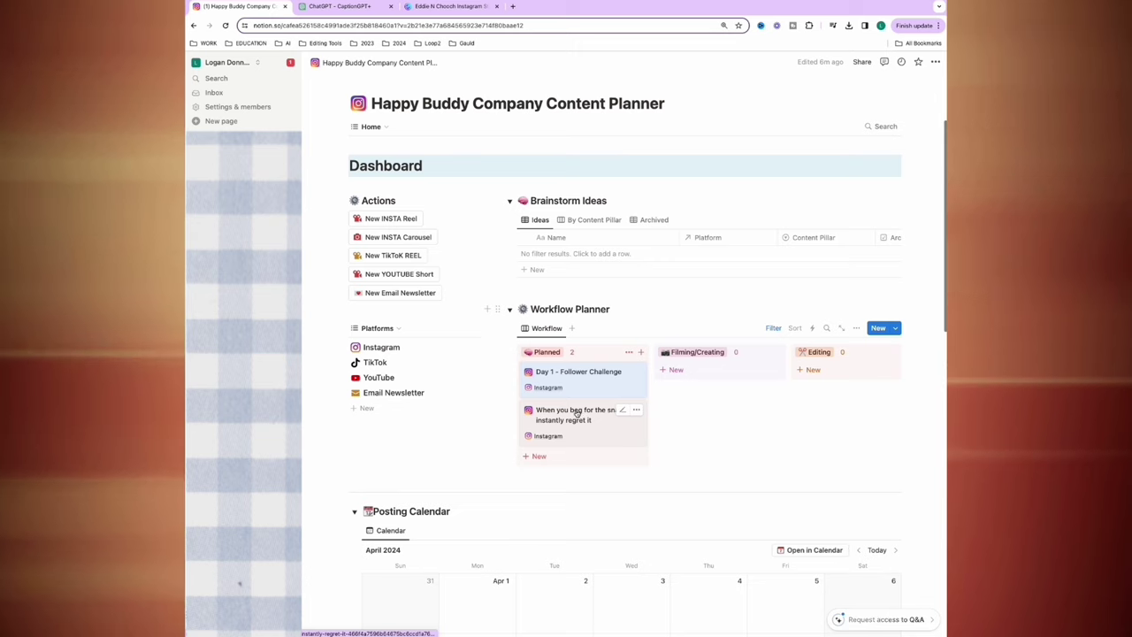
{"action": "left_click", "coordinate": [575, 412]}
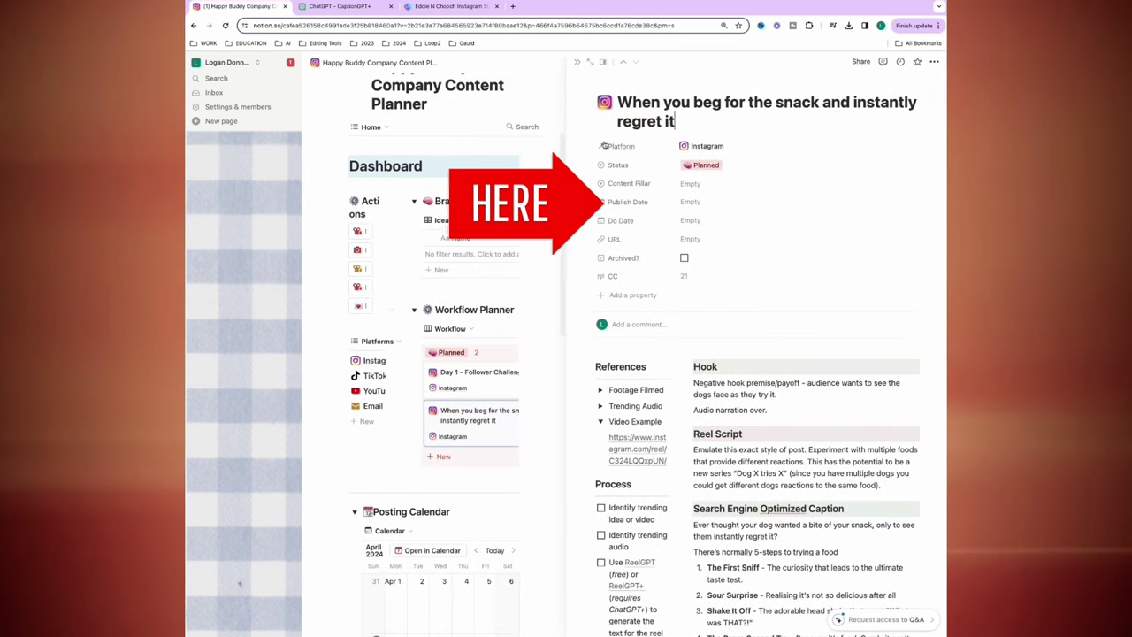
{"action": "left_click", "coordinate": [688, 220]}
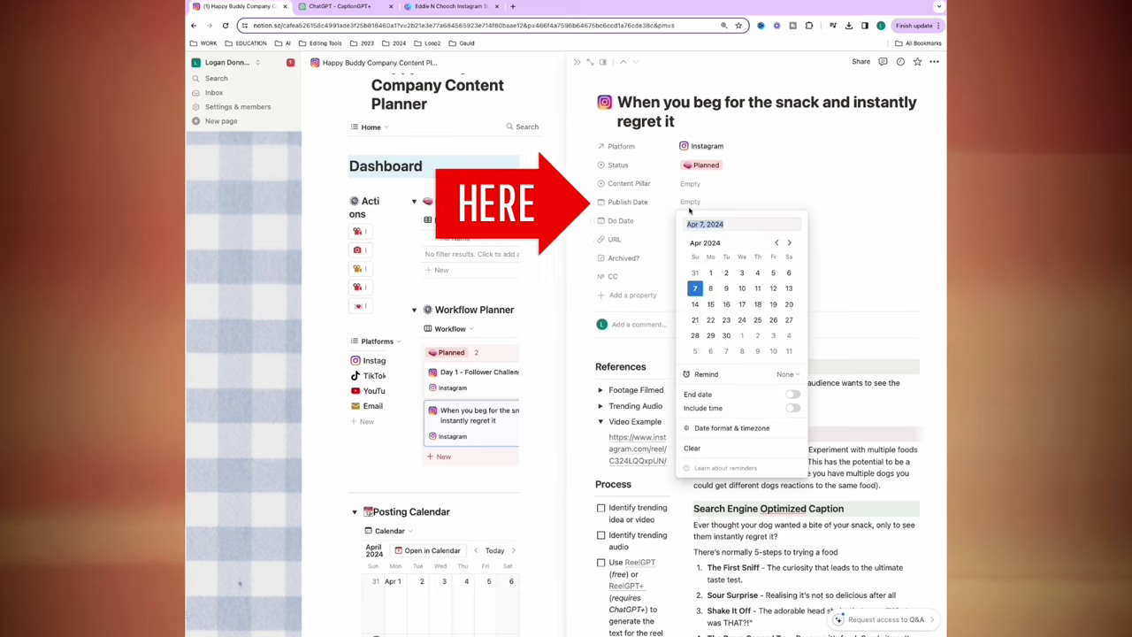
{"action": "left_click", "coordinate": [695, 304]}
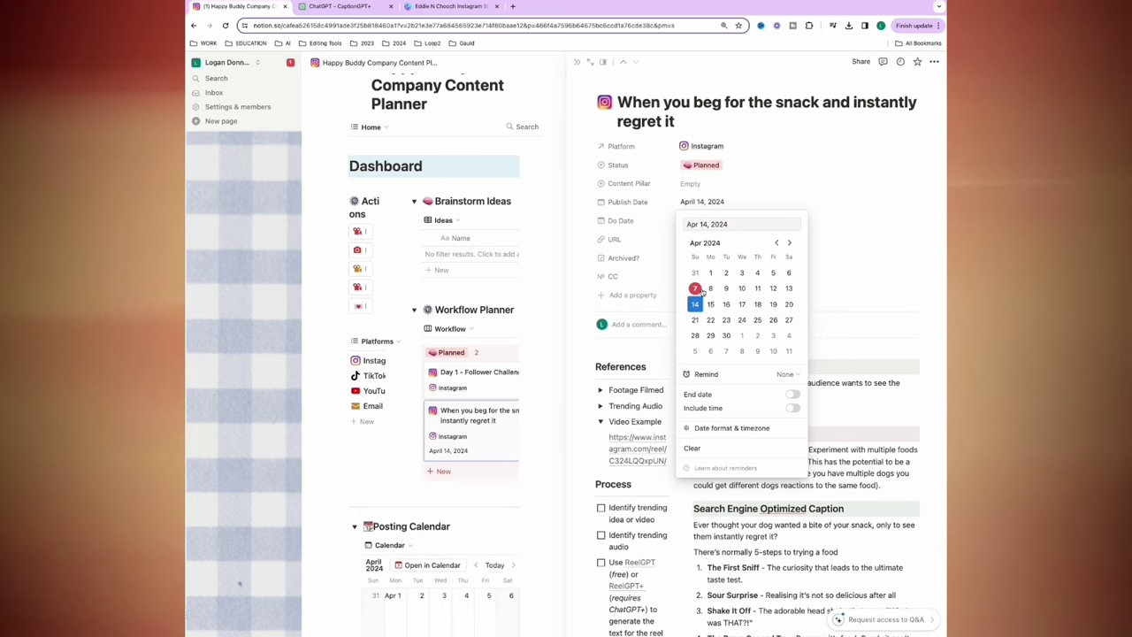
{"action": "left_click", "coordinate": [531, 503]}
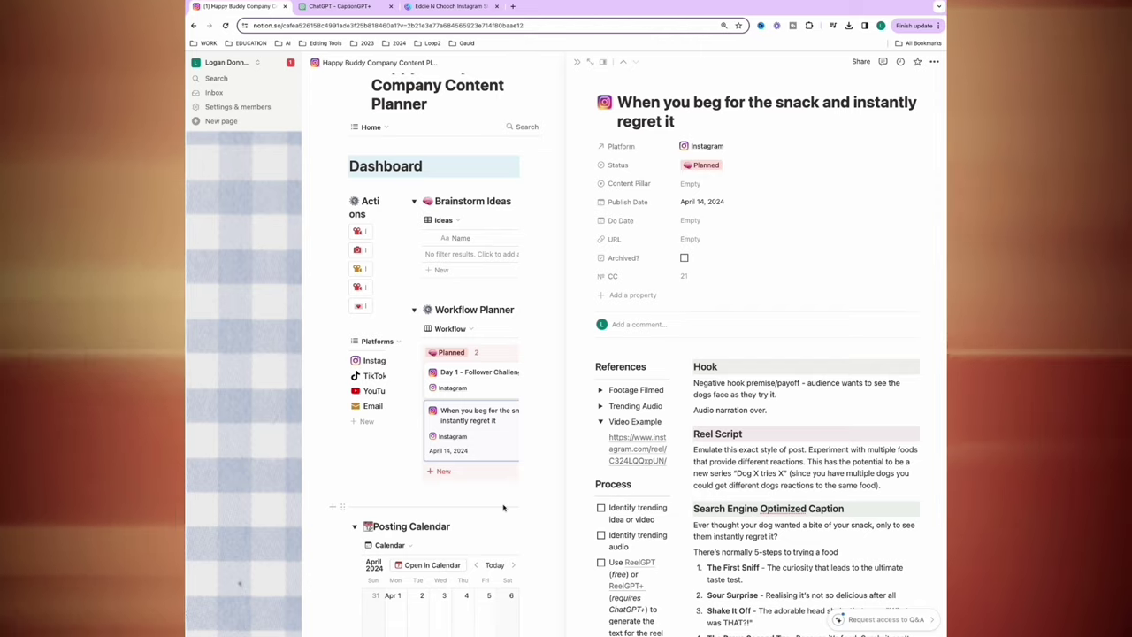
{"action": "left_click", "coordinate": [503, 506]}
Step: Open the snack reel entry from the Posting Calendar and open its Publish Date for editing
{"action": "scroll", "coordinate": [547, 470], "scroll_direction": "down", "scroll_amount": 5}
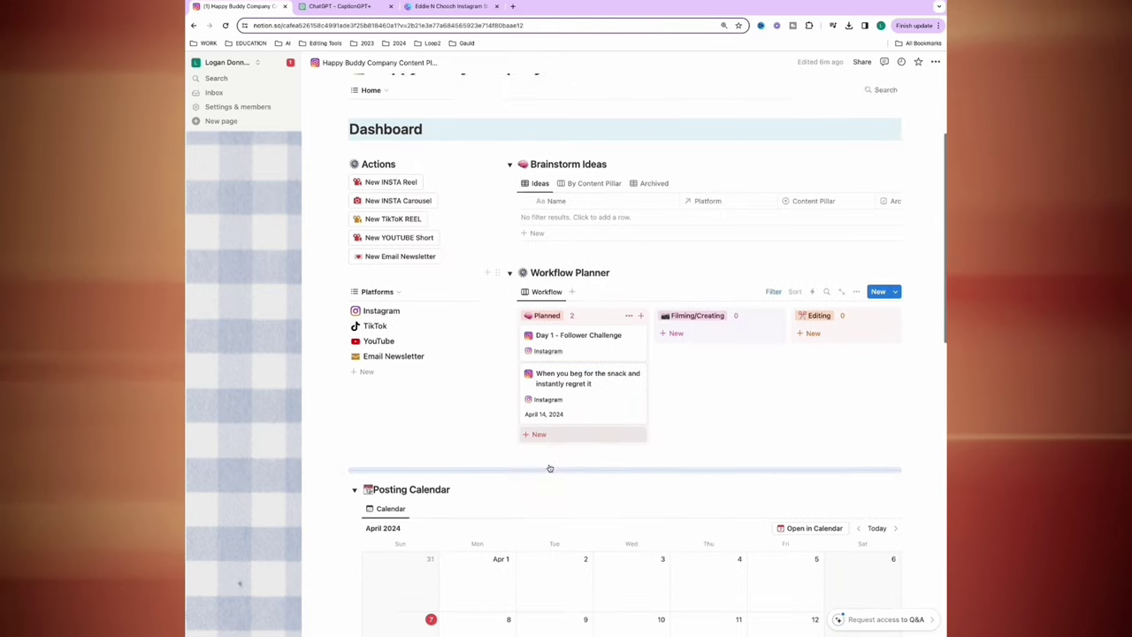
{"action": "scroll", "coordinate": [548, 467], "scroll_direction": "down", "scroll_amount": 1}
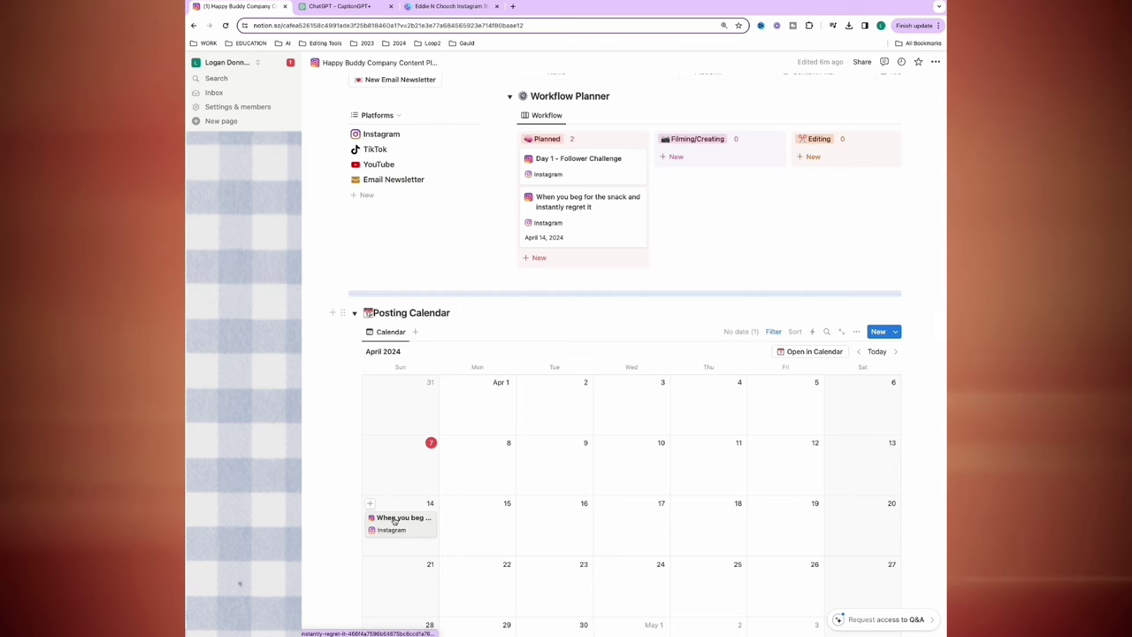
{"action": "left_click", "coordinate": [394, 520]}
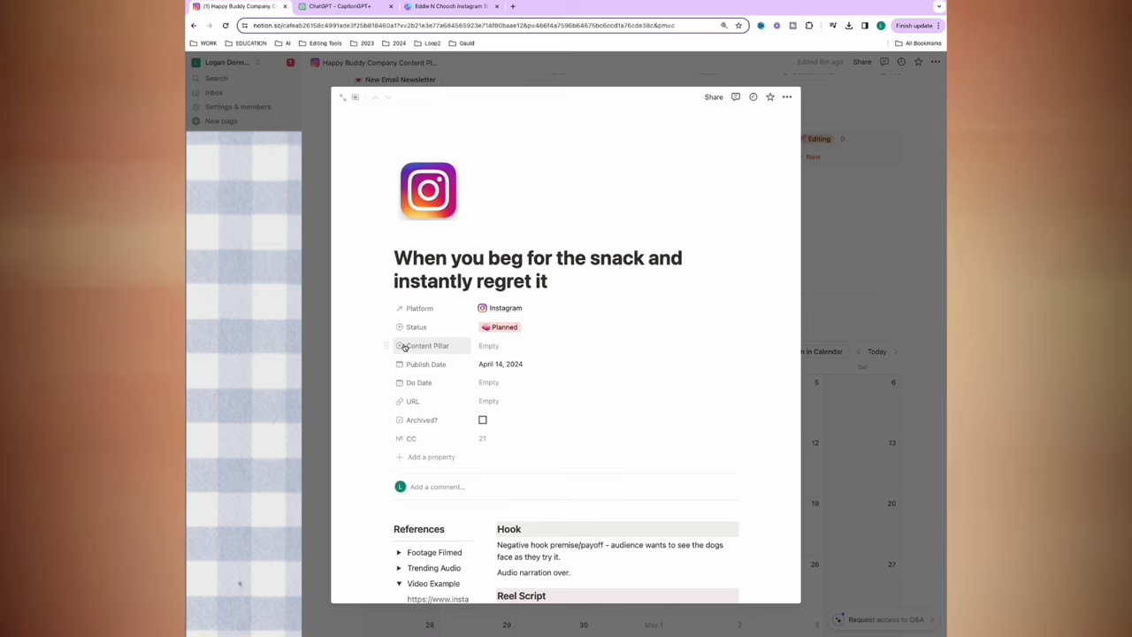
{"action": "left_click", "coordinate": [511, 365]}
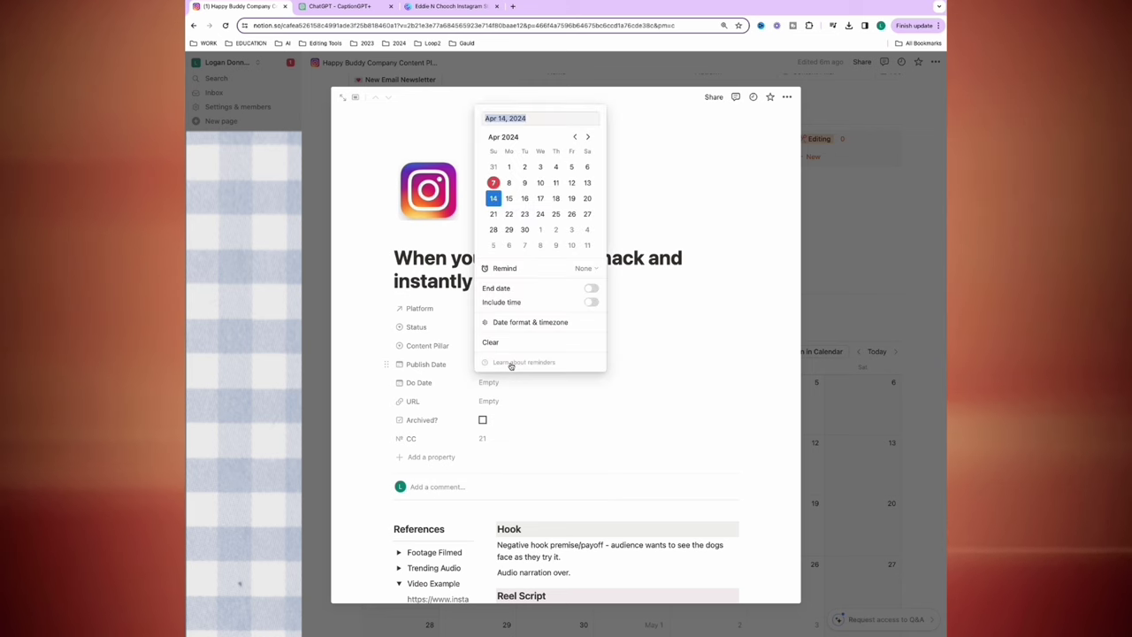